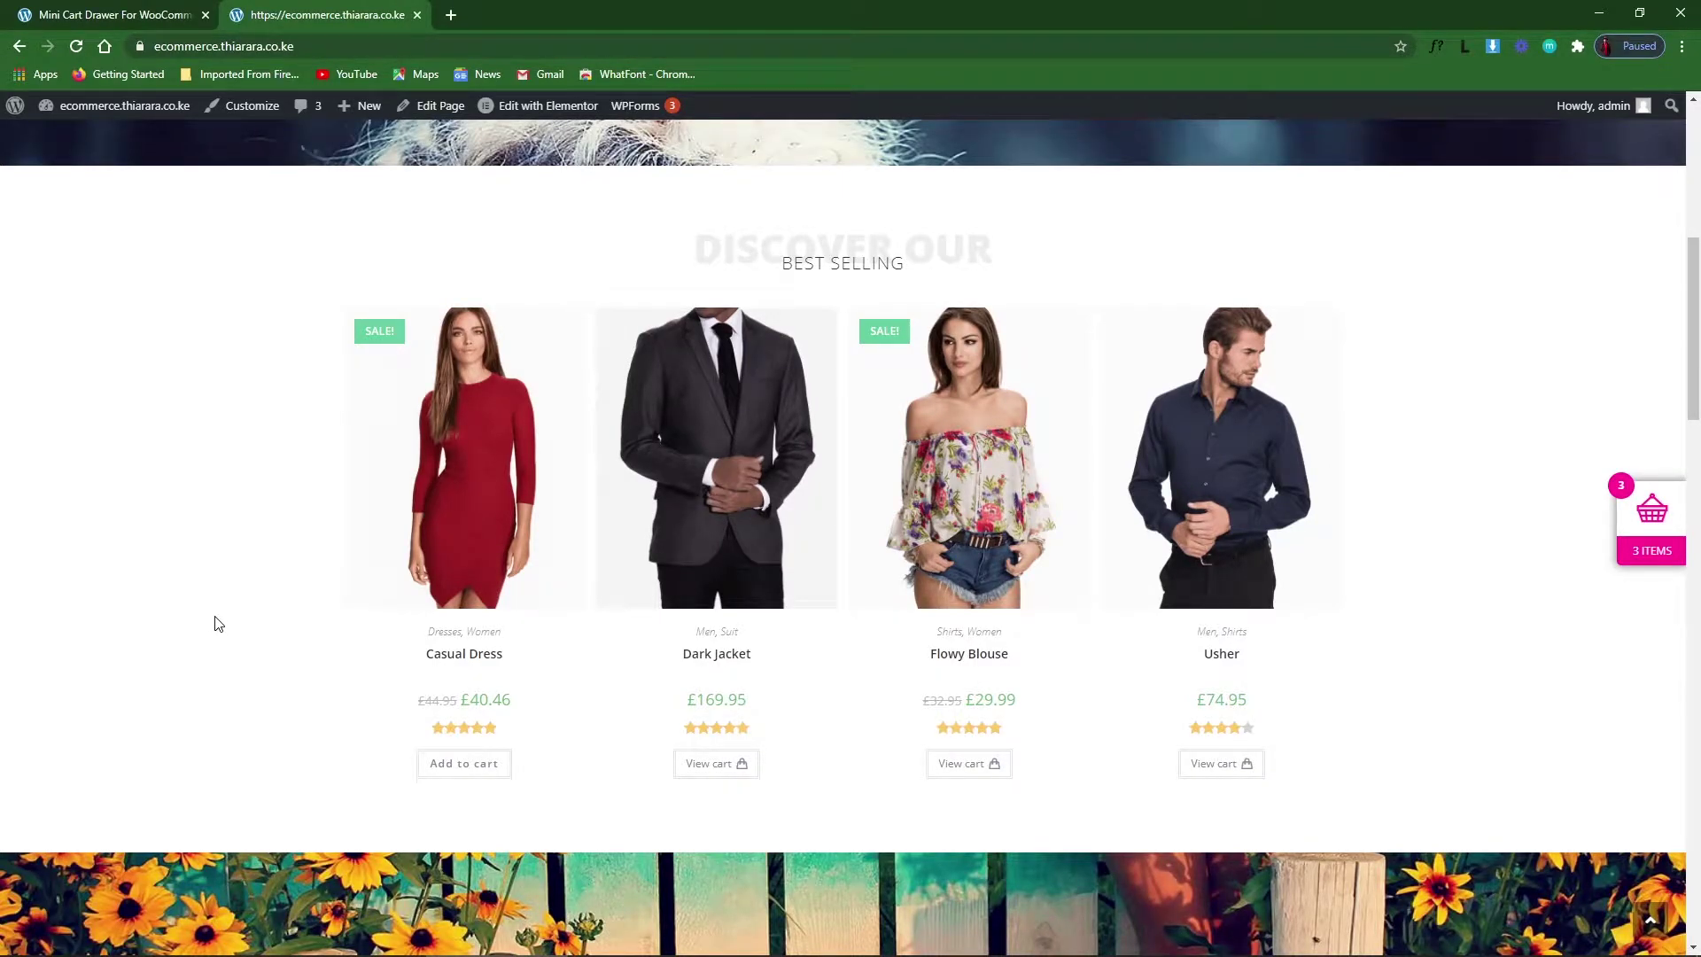
Open, close and reopen the pink storefront cart drawer, then go to the plugin's settings tab.
{"action": "scroll", "coordinate": [215, 624], "scroll_direction": "up", "scroll_amount": 2}
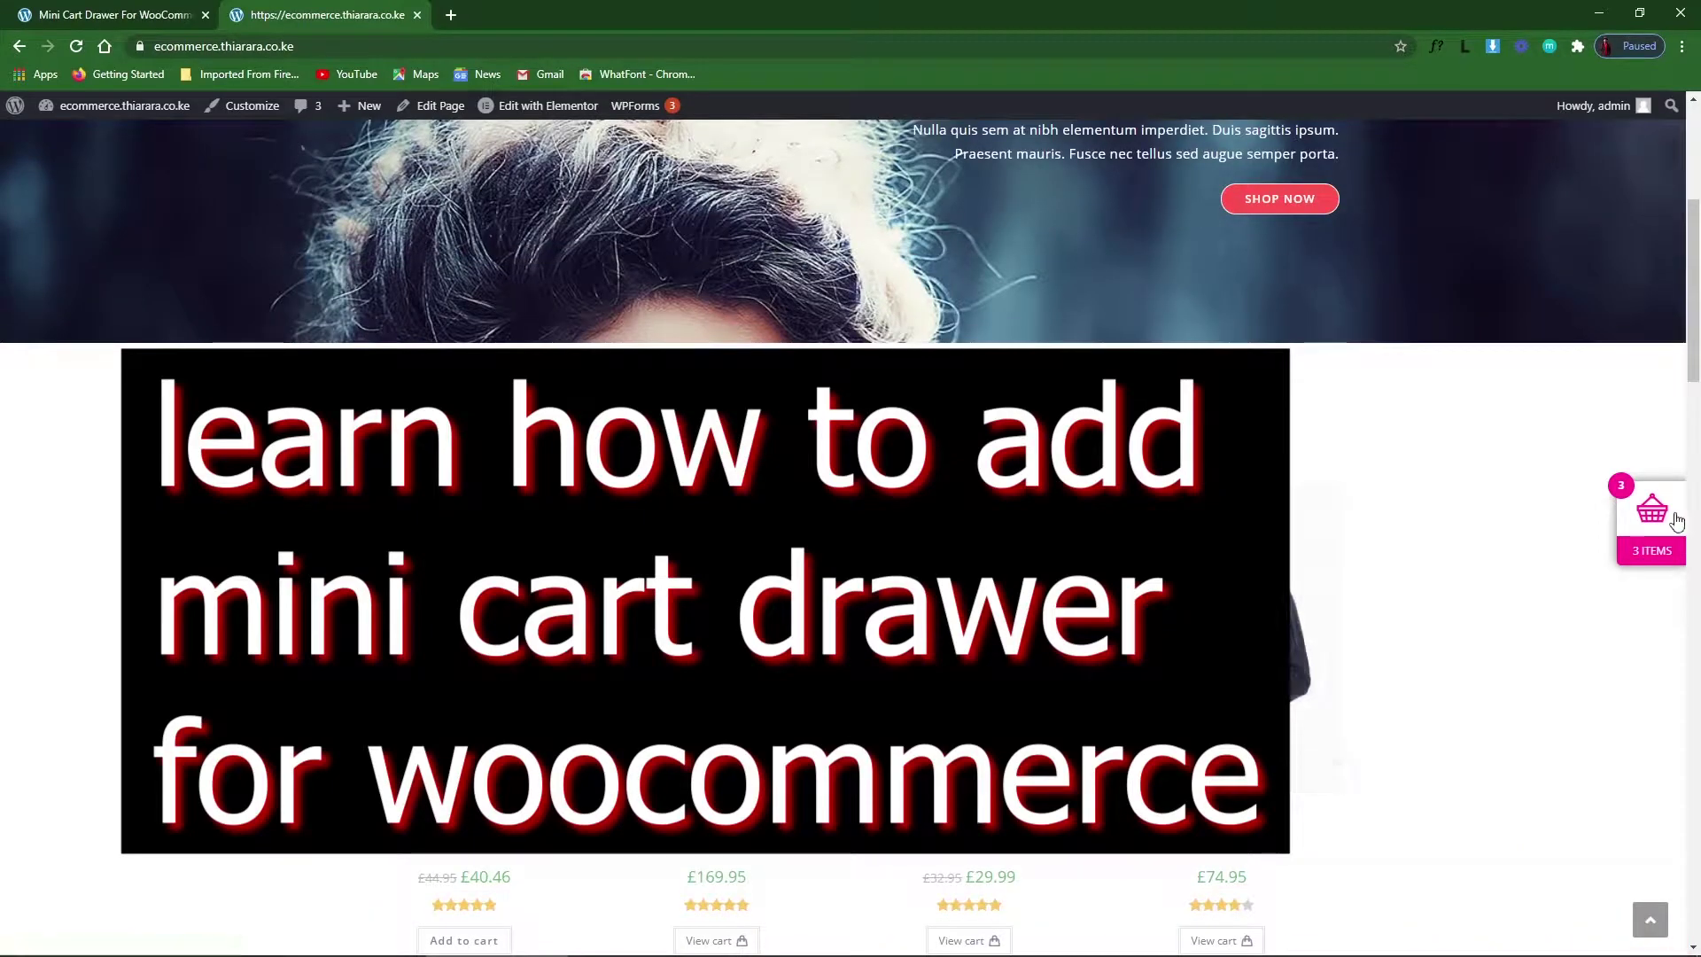
{"action": "left_click", "coordinate": [1657, 526]}
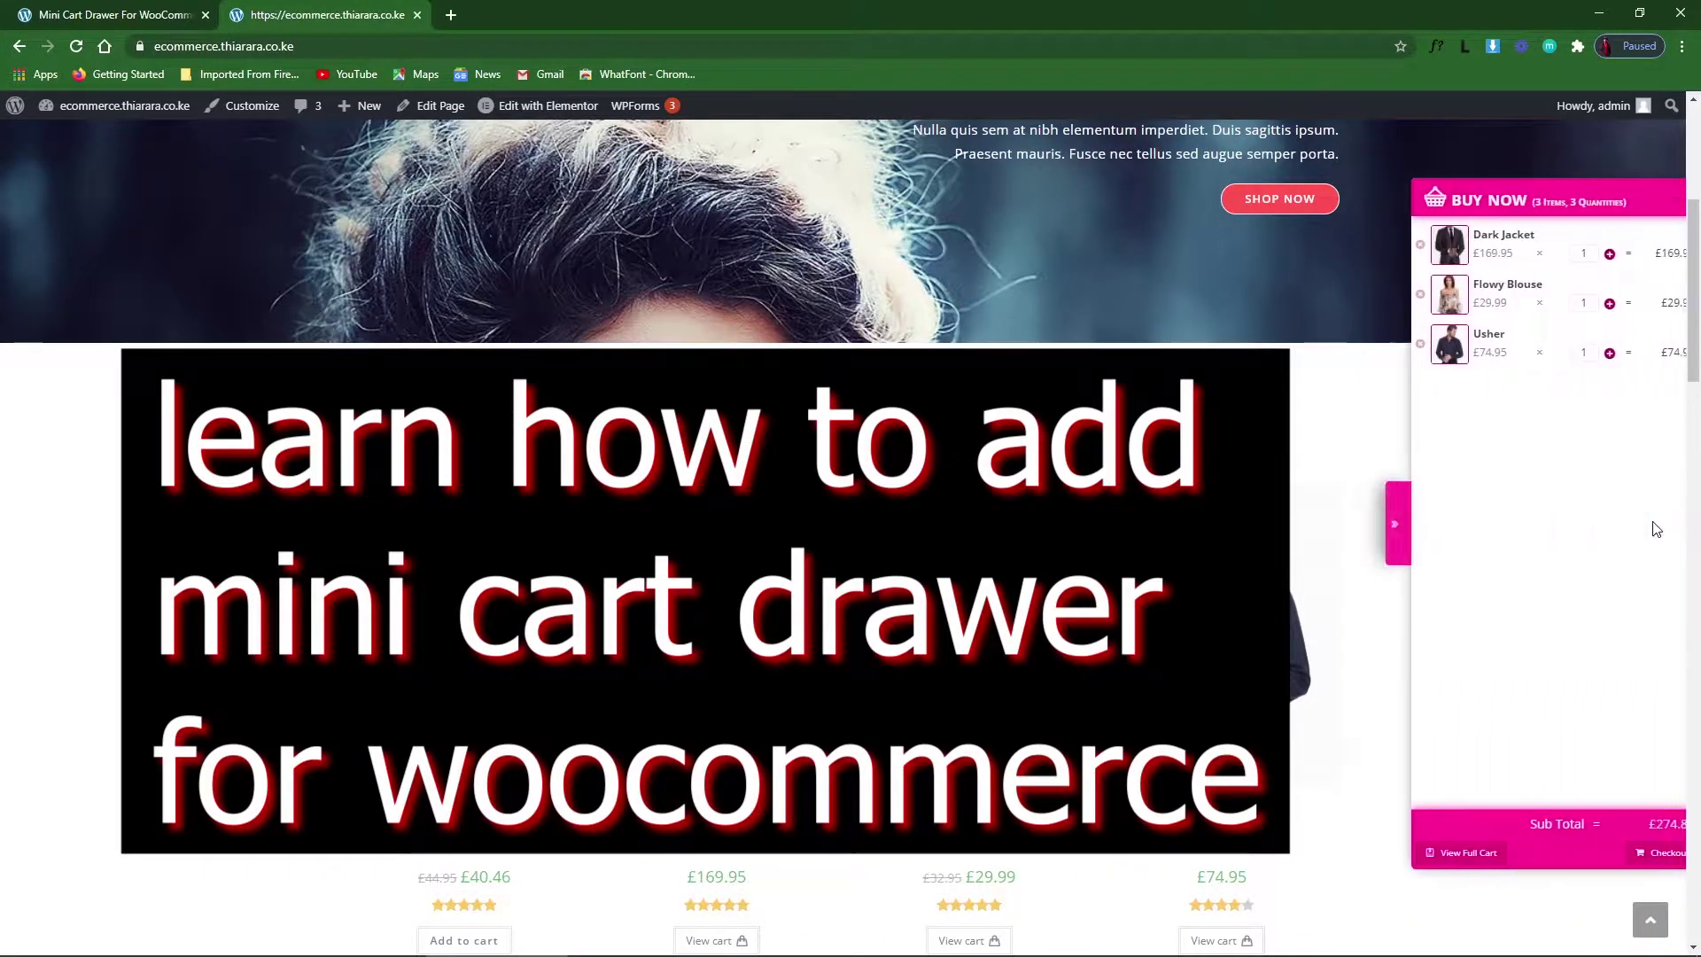
{"action": "left_click", "coordinate": [1383, 537]}
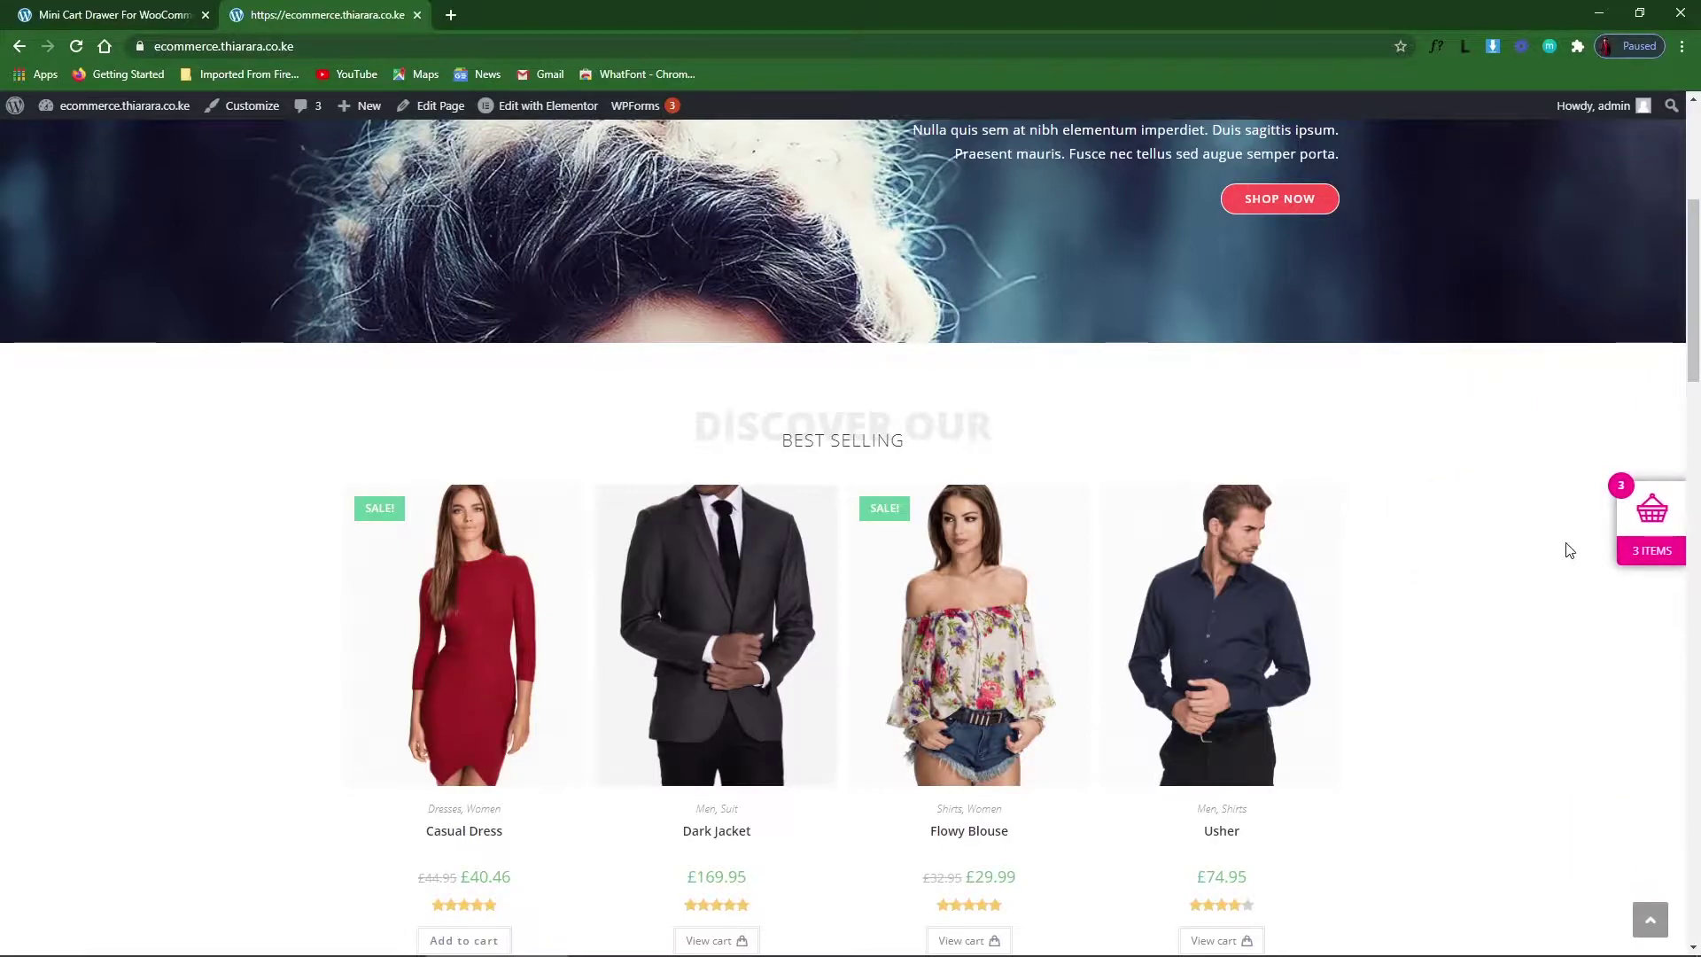
{"action": "left_click", "coordinate": [1645, 531]}
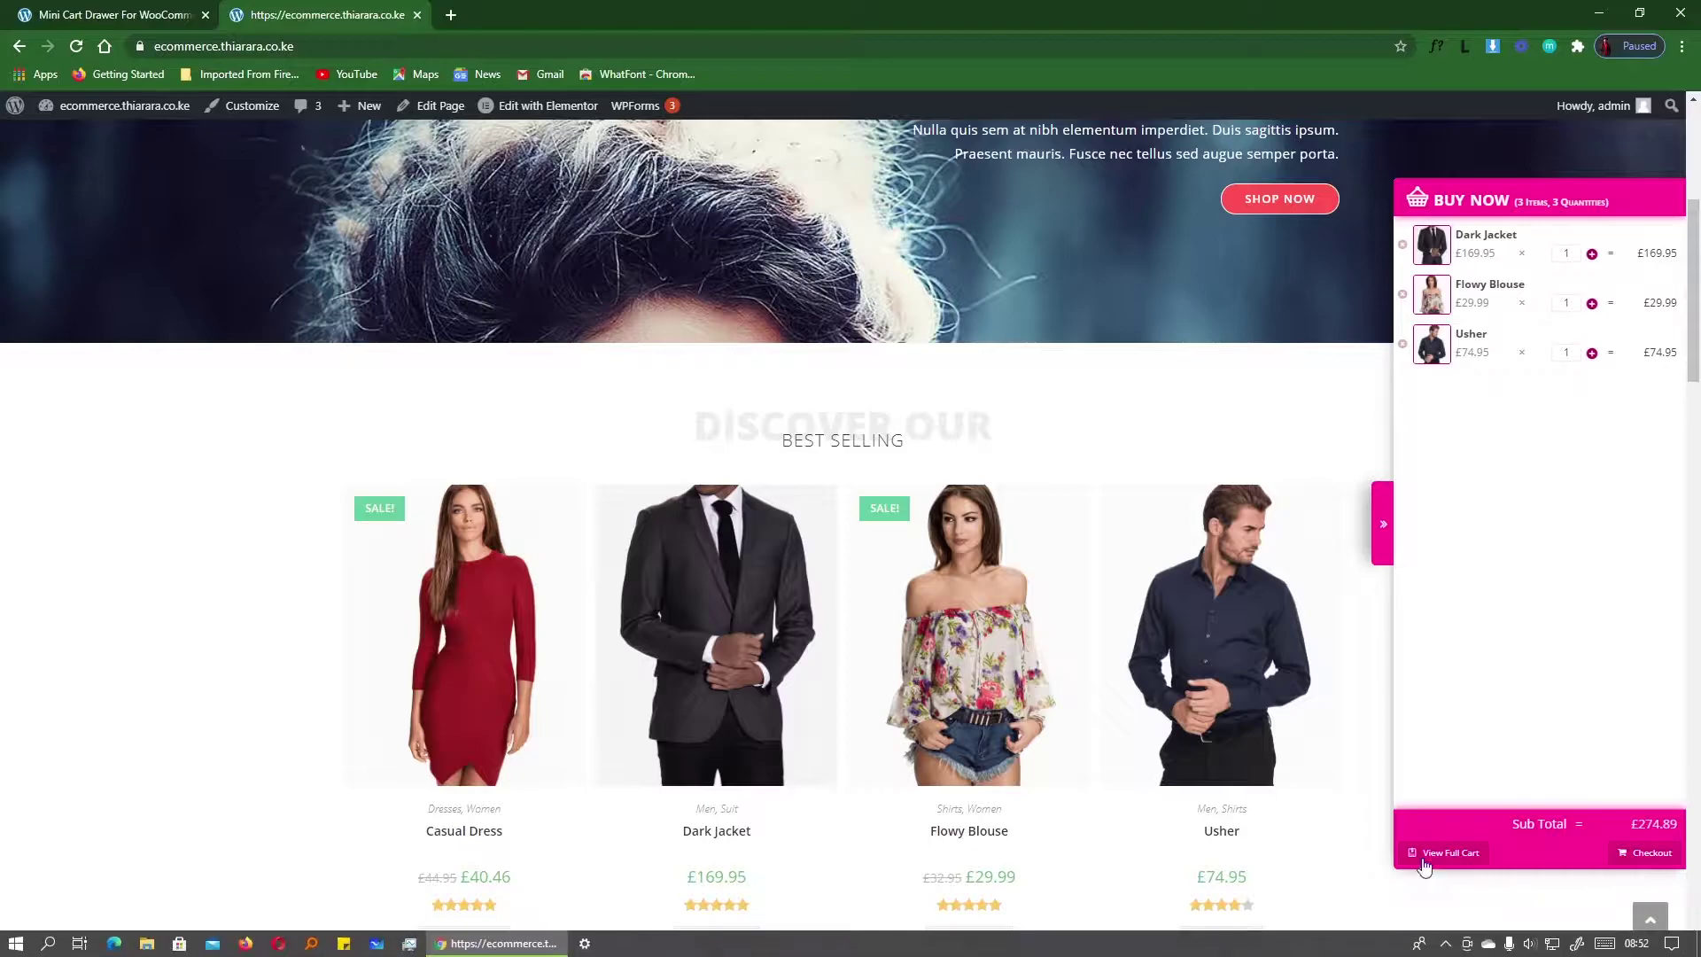
{"action": "left_click", "coordinate": [80, 15]}
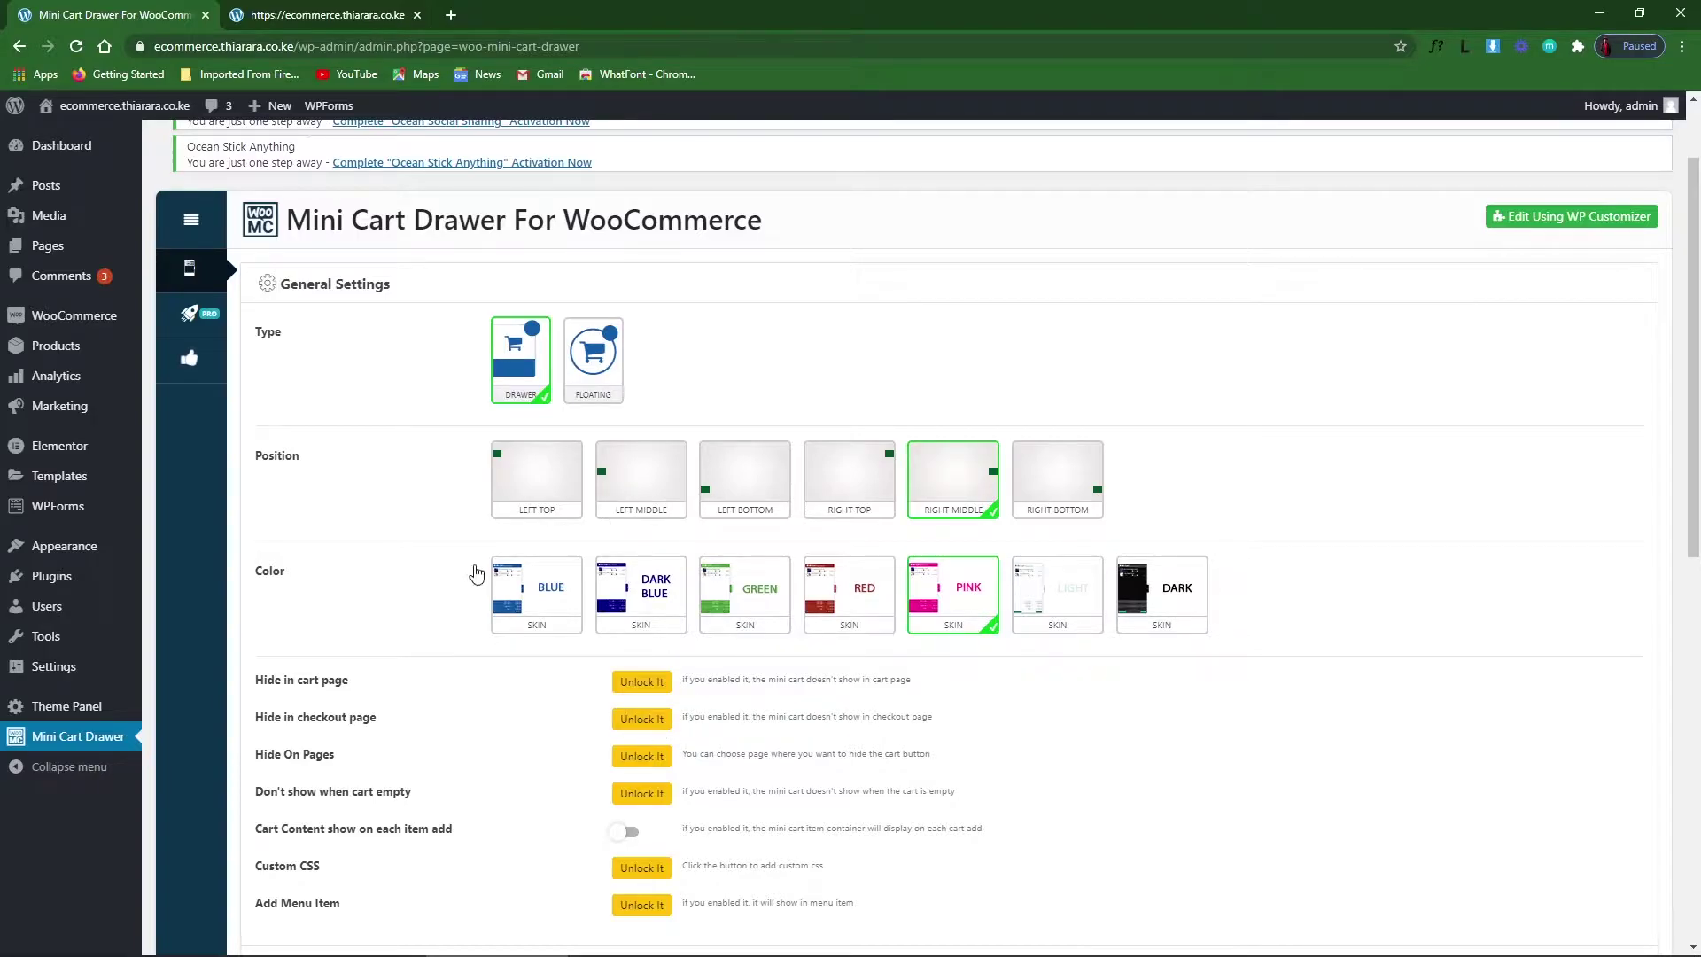
Scroll through the Mini Cart Drawer For WooCommerce settings page.
{"action": "scroll", "coordinate": [744, 653], "scroll_direction": "down", "scroll_amount": 9}
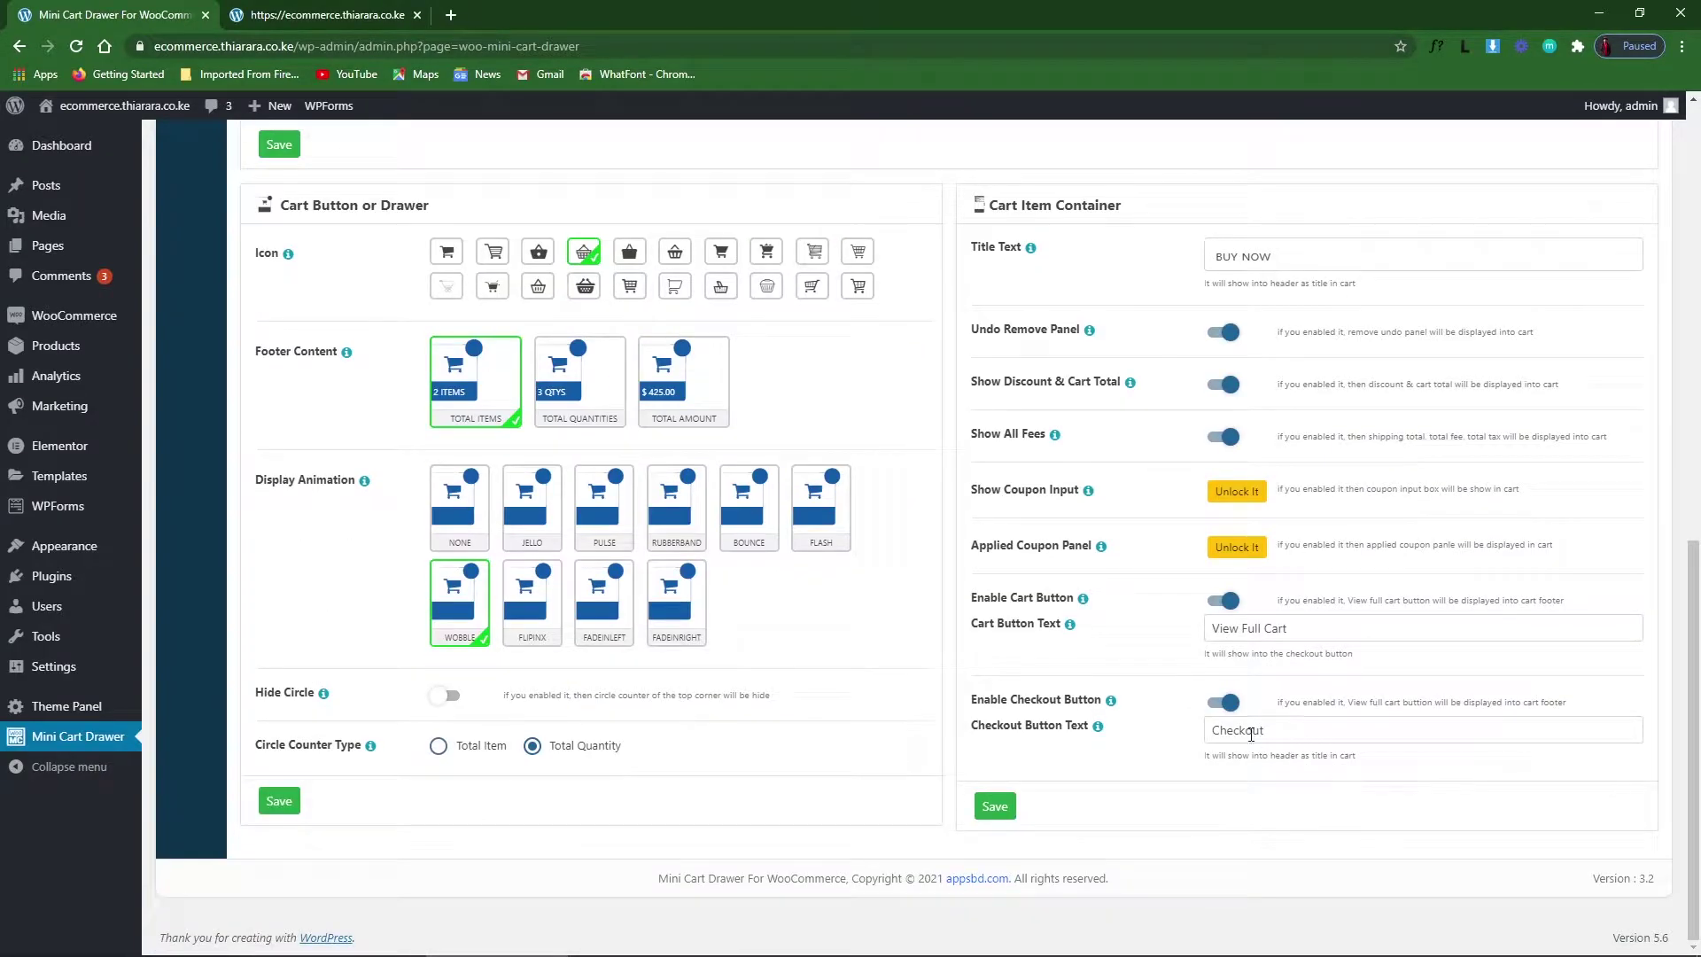
{"action": "scroll", "coordinate": [639, 651], "scroll_direction": "up", "scroll_amount": 10}
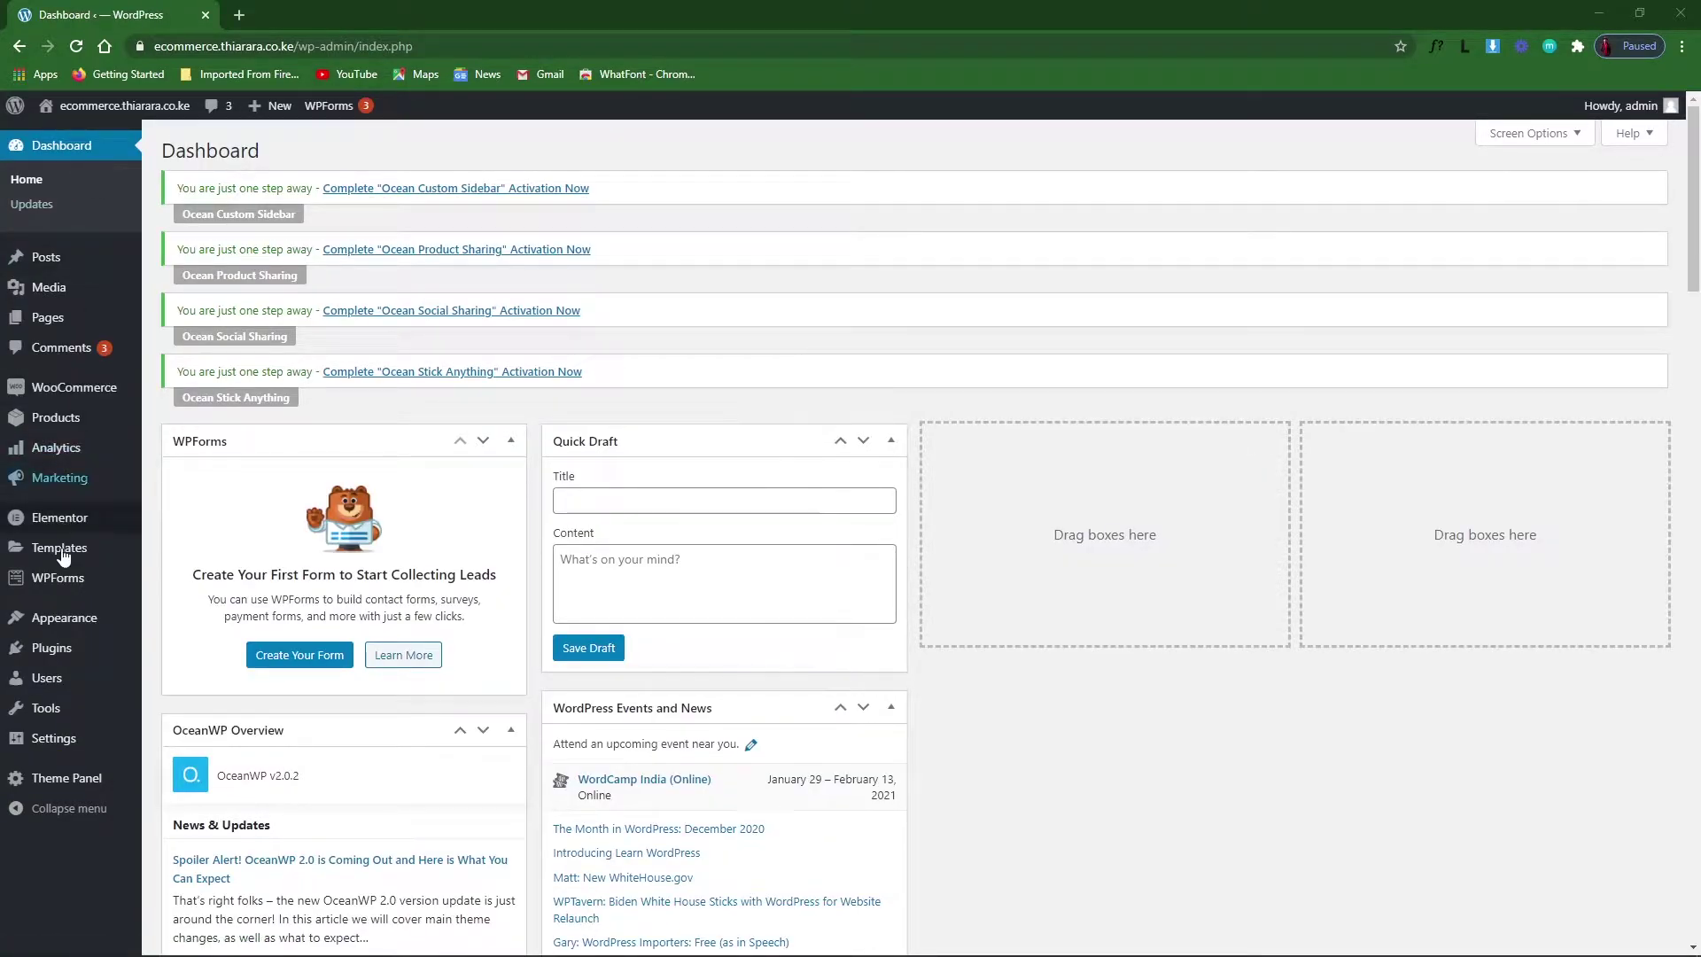
Search Add Plugins for 'Mini Cart Drawer For WooCommerce' and install the first result.
{"action": "mouse_move", "coordinate": [55, 654]}
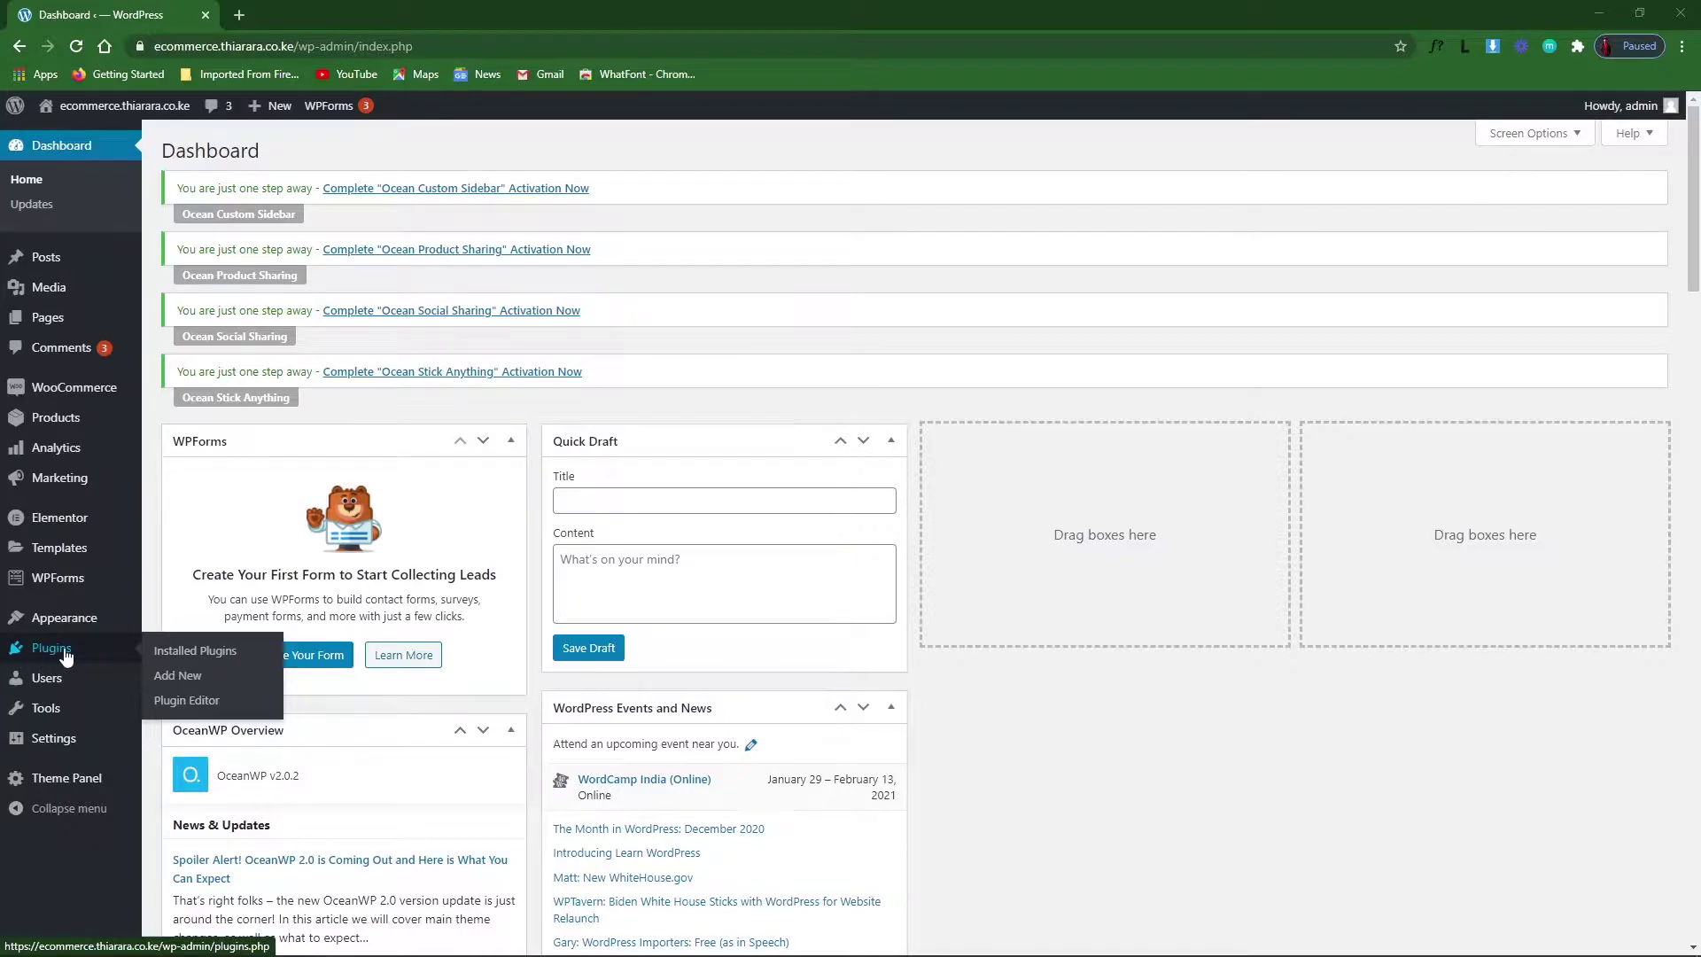
{"action": "left_click", "coordinate": [182, 678]}
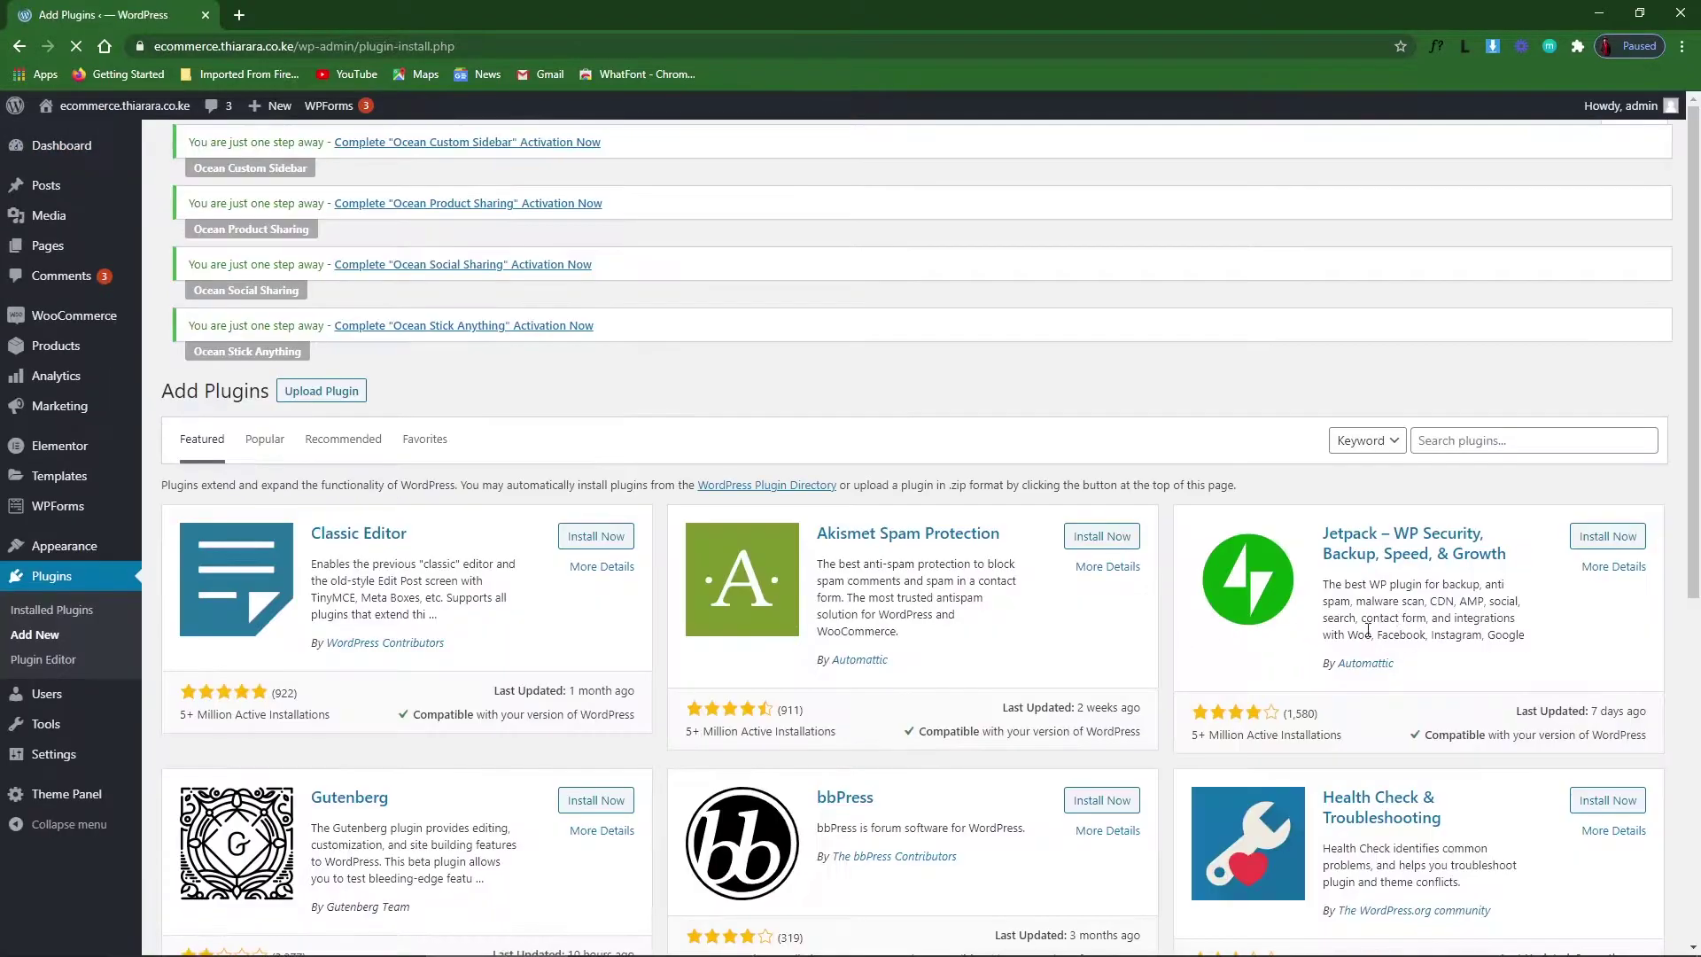
{"action": "left_click", "coordinate": [1536, 447]}
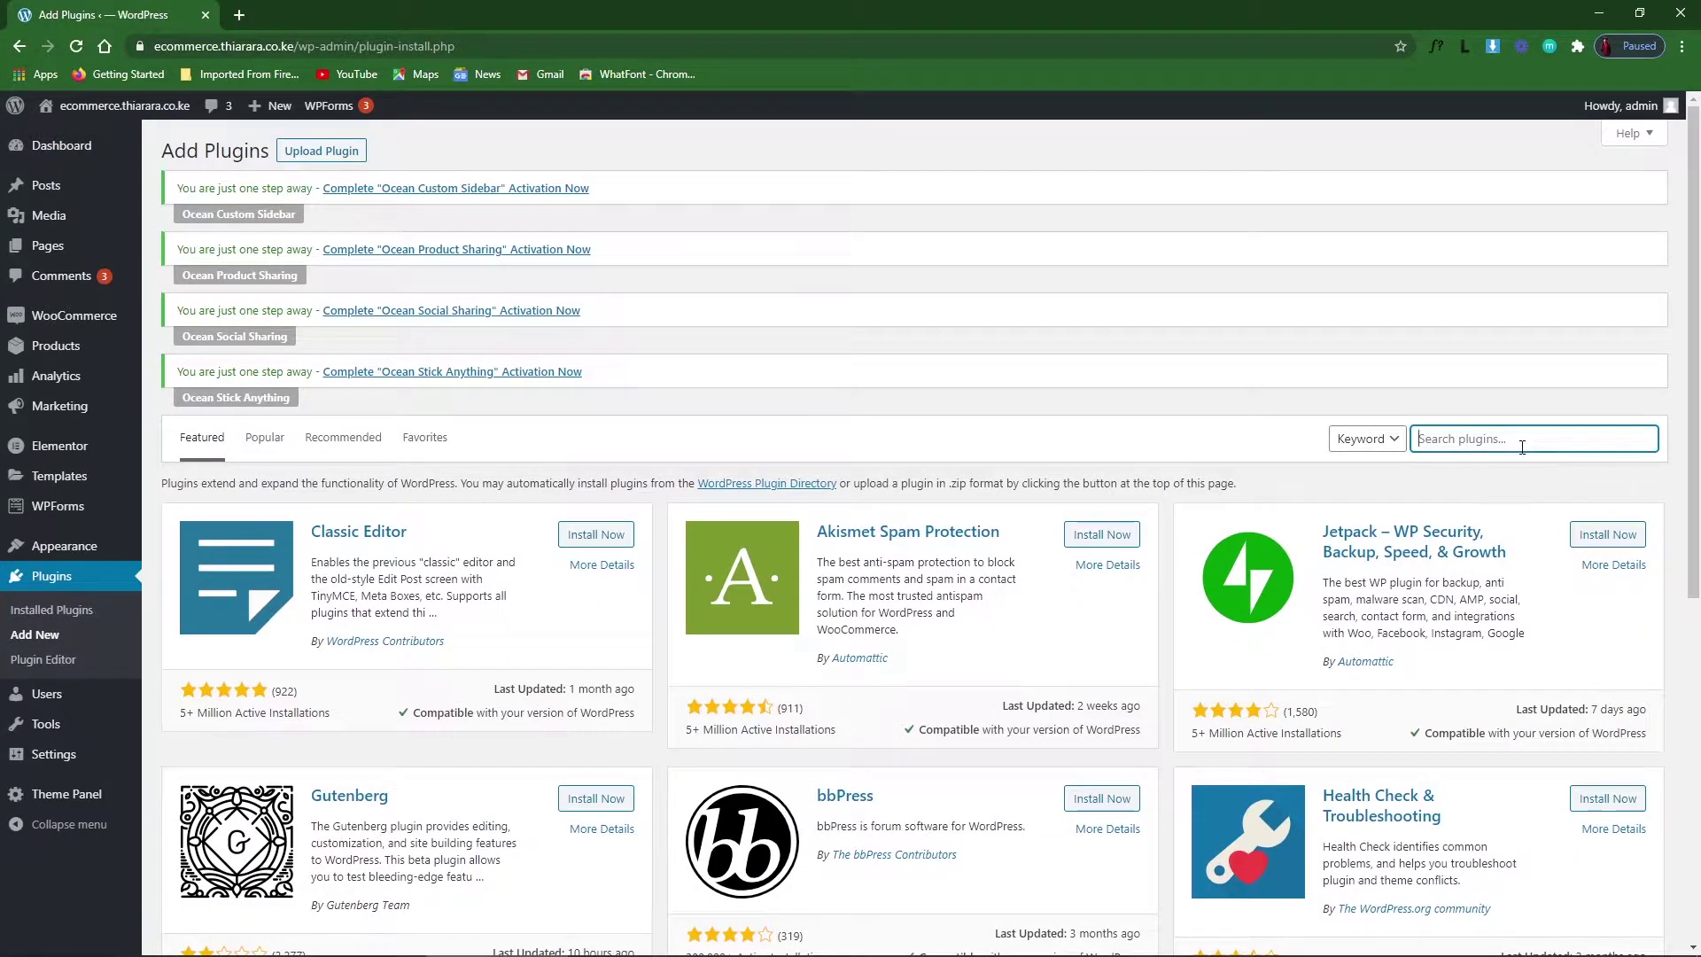
{"action": "type", "text": "Mini Cart Drawer For WooCommerce"}
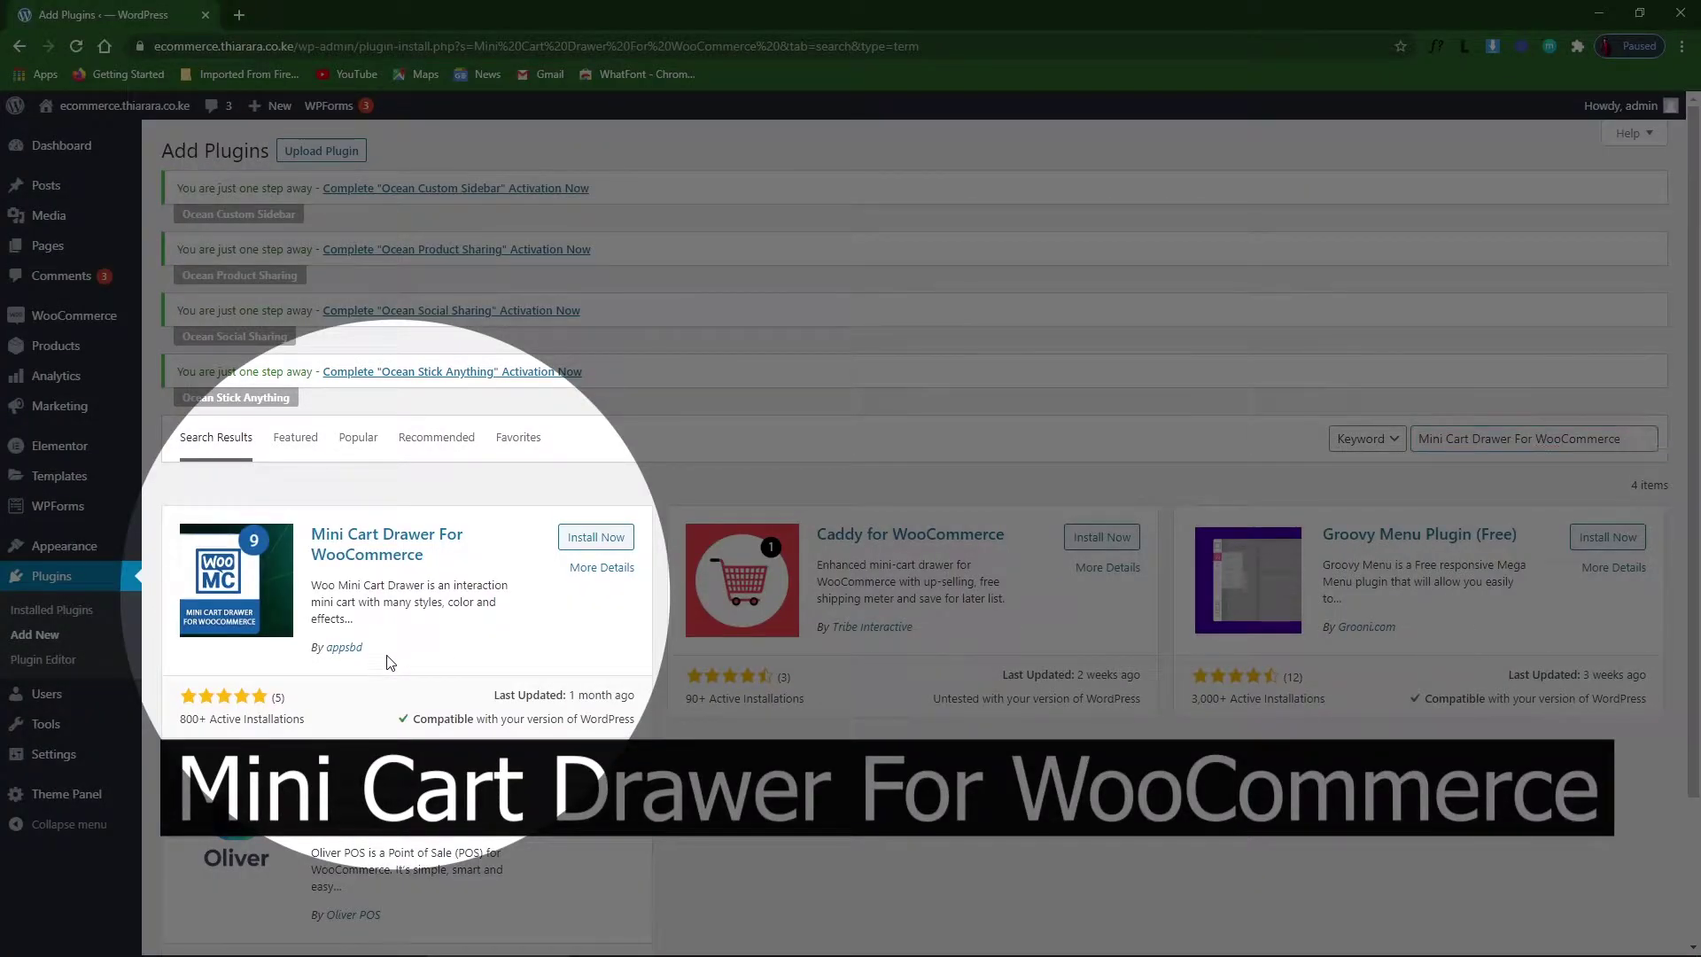
{"action": "double_click", "coordinate": [354, 648]}
{"action": "left_click", "coordinate": [312, 728]}
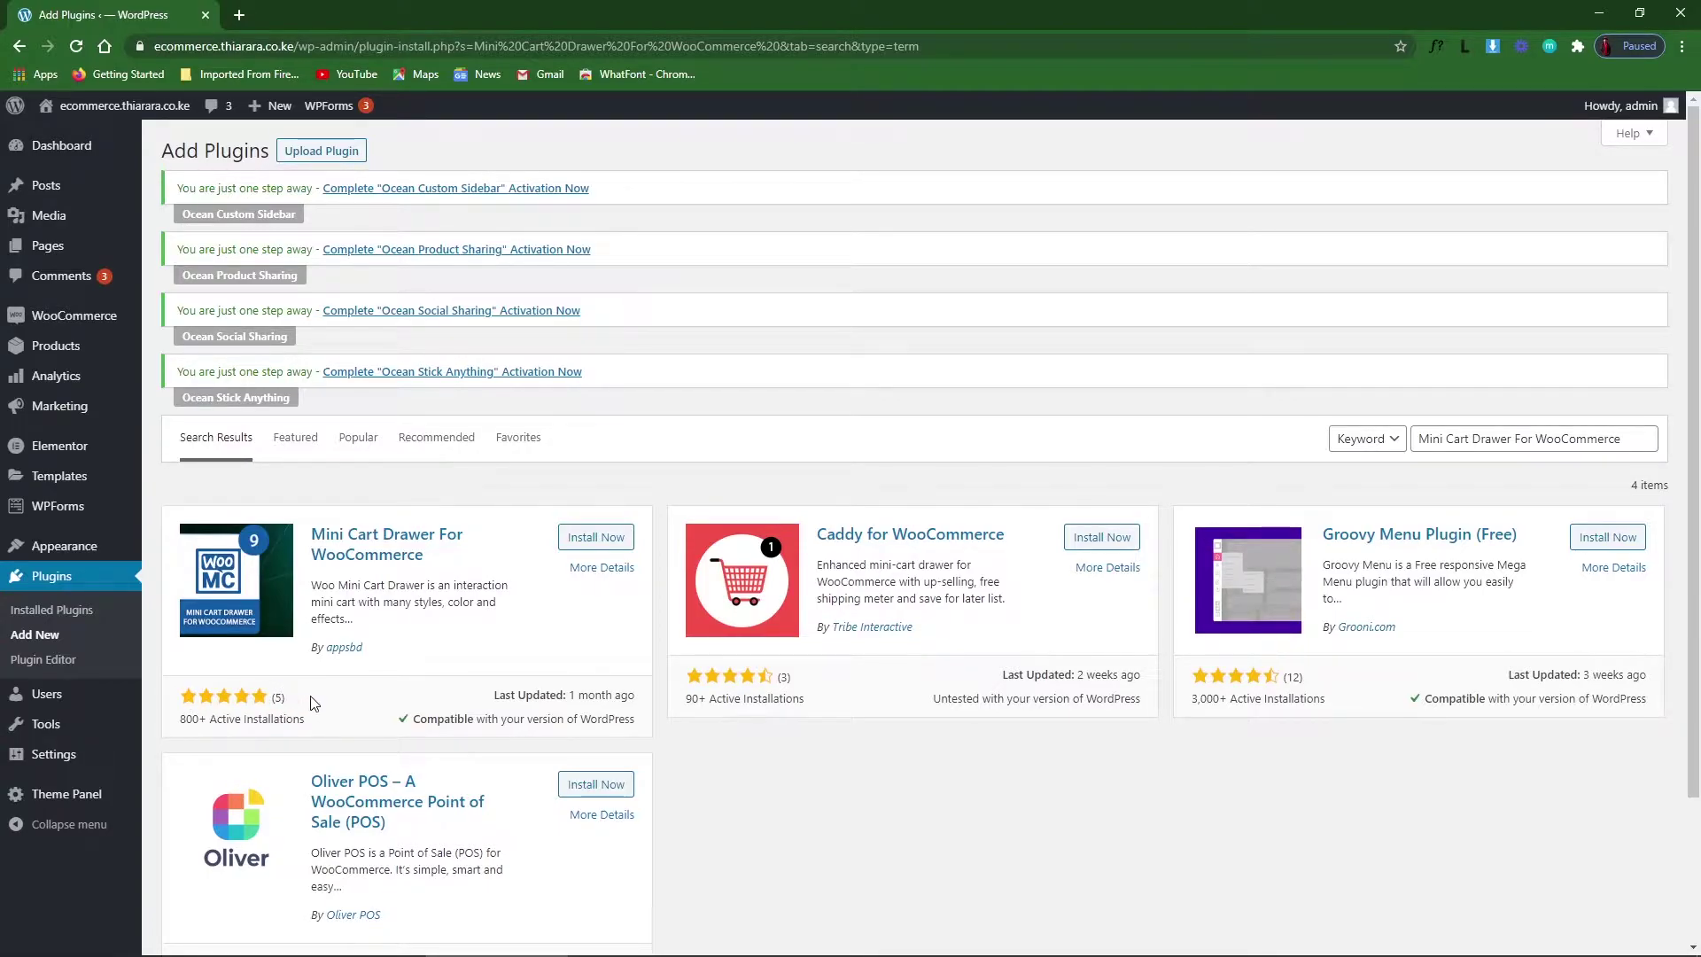
{"action": "left_click", "coordinate": [610, 538]}
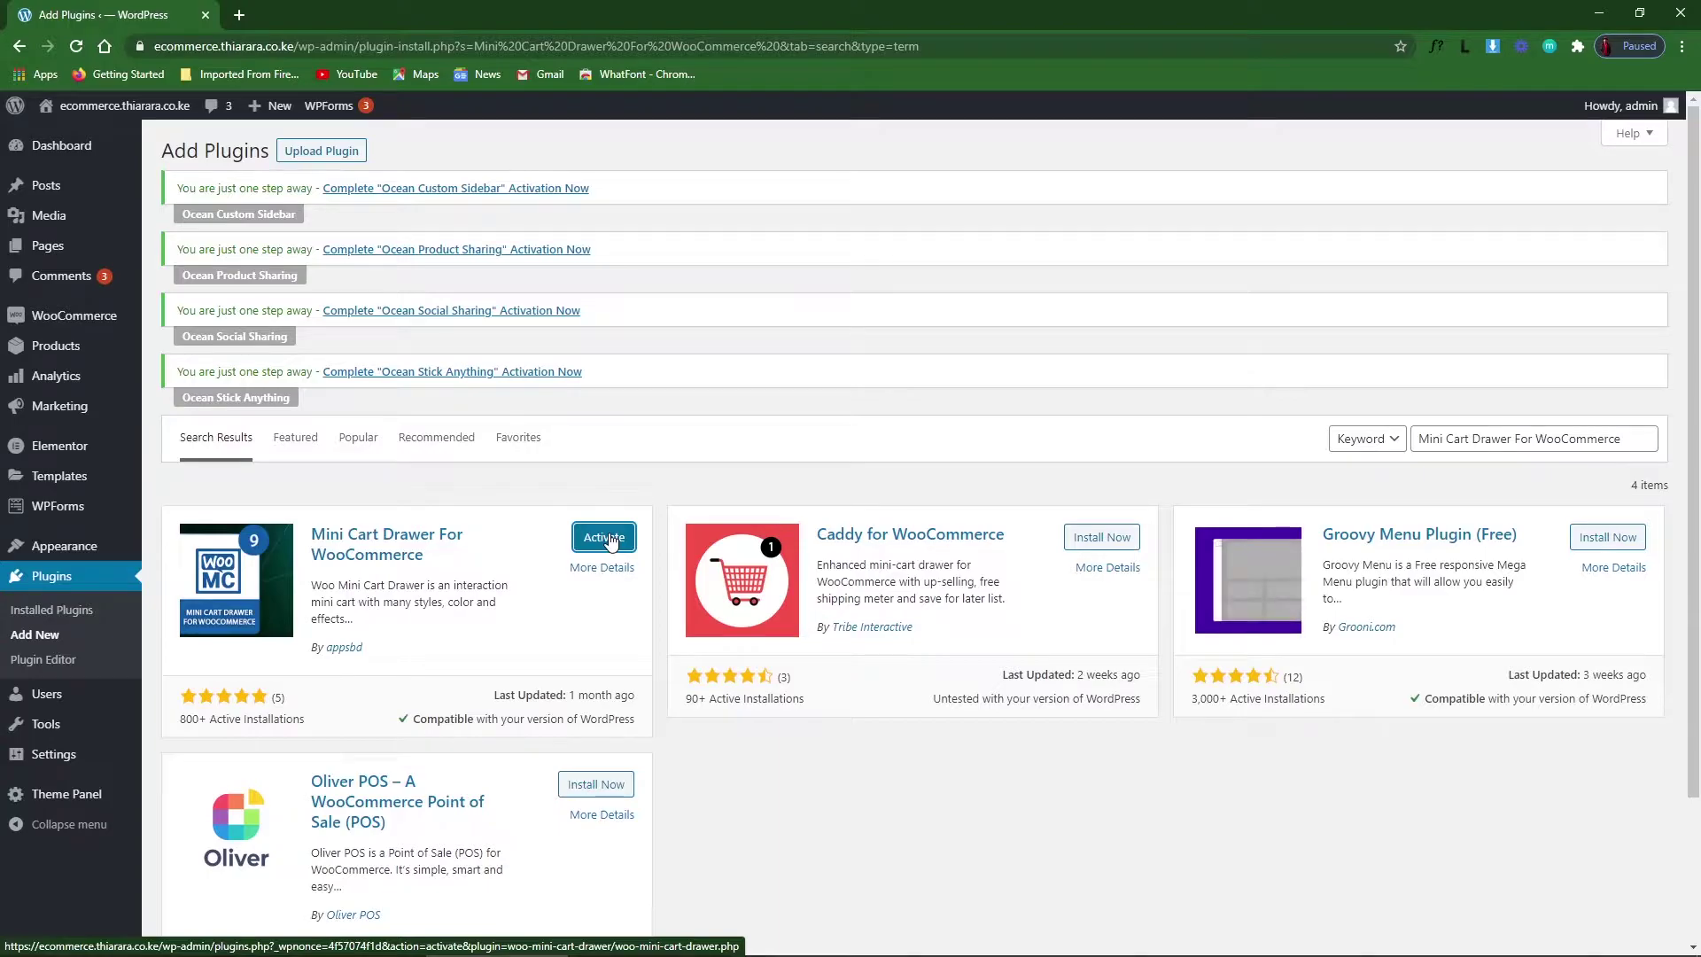
Activate Mini Cart Drawer and open the storefront in a new tab.
{"action": "left_click", "coordinate": [609, 537]}
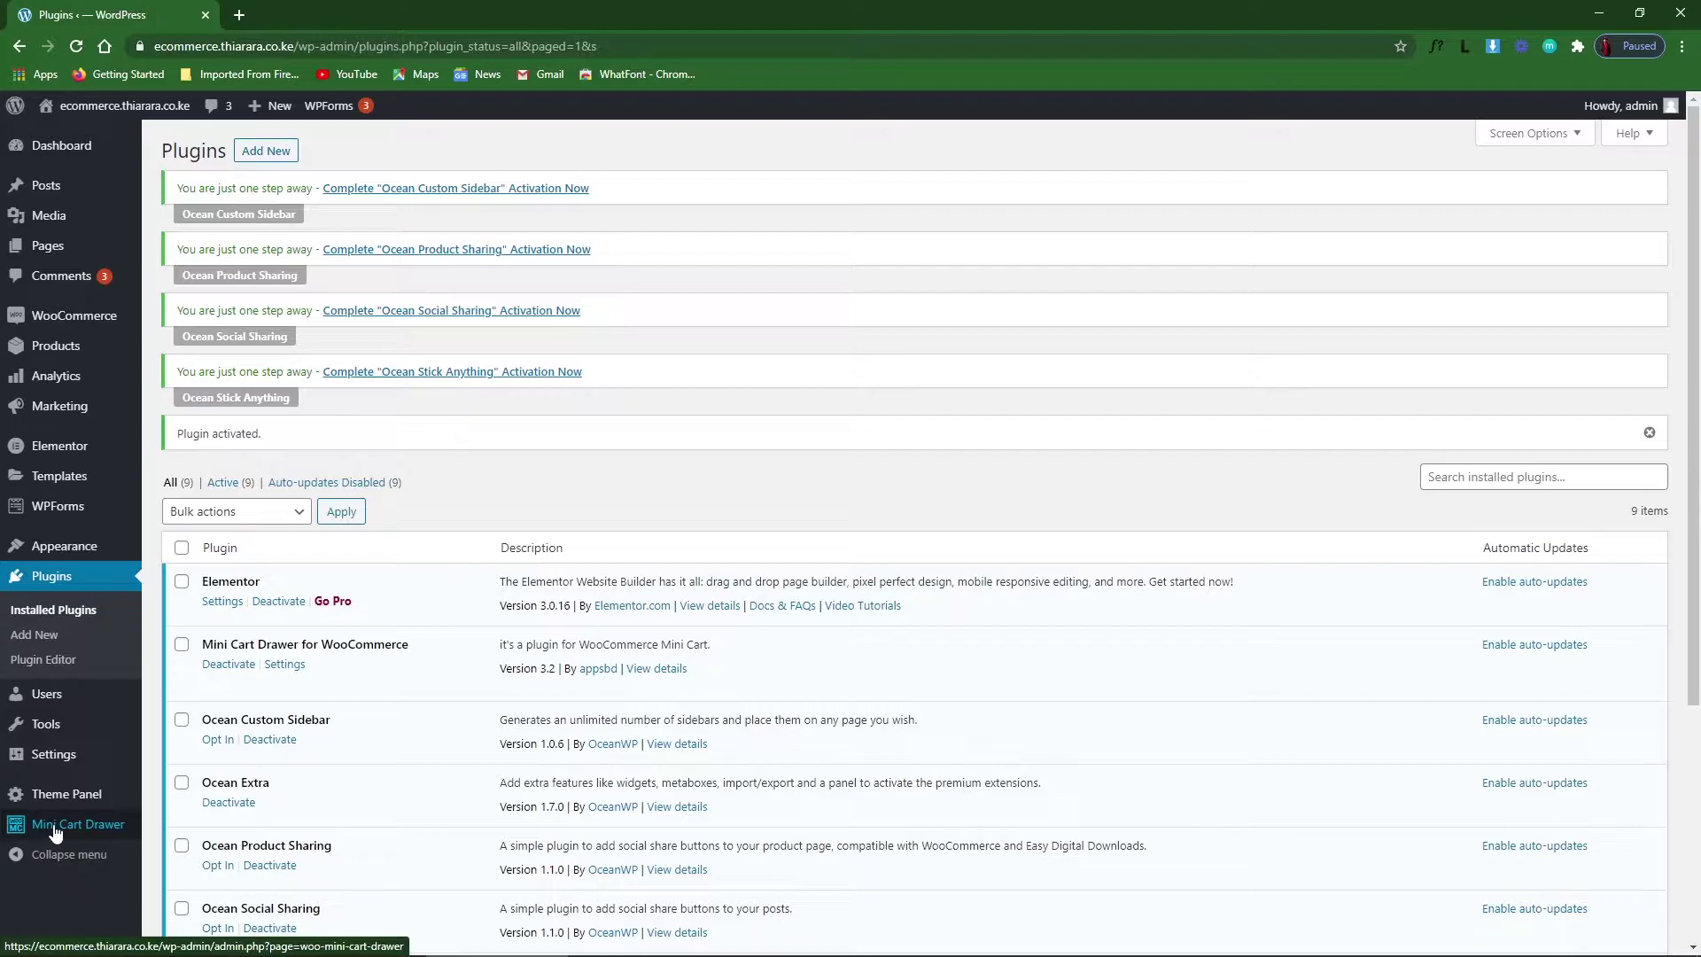
{"action": "right_click", "coordinate": [104, 105]}
{"action": "left_click", "coordinate": [156, 120]}
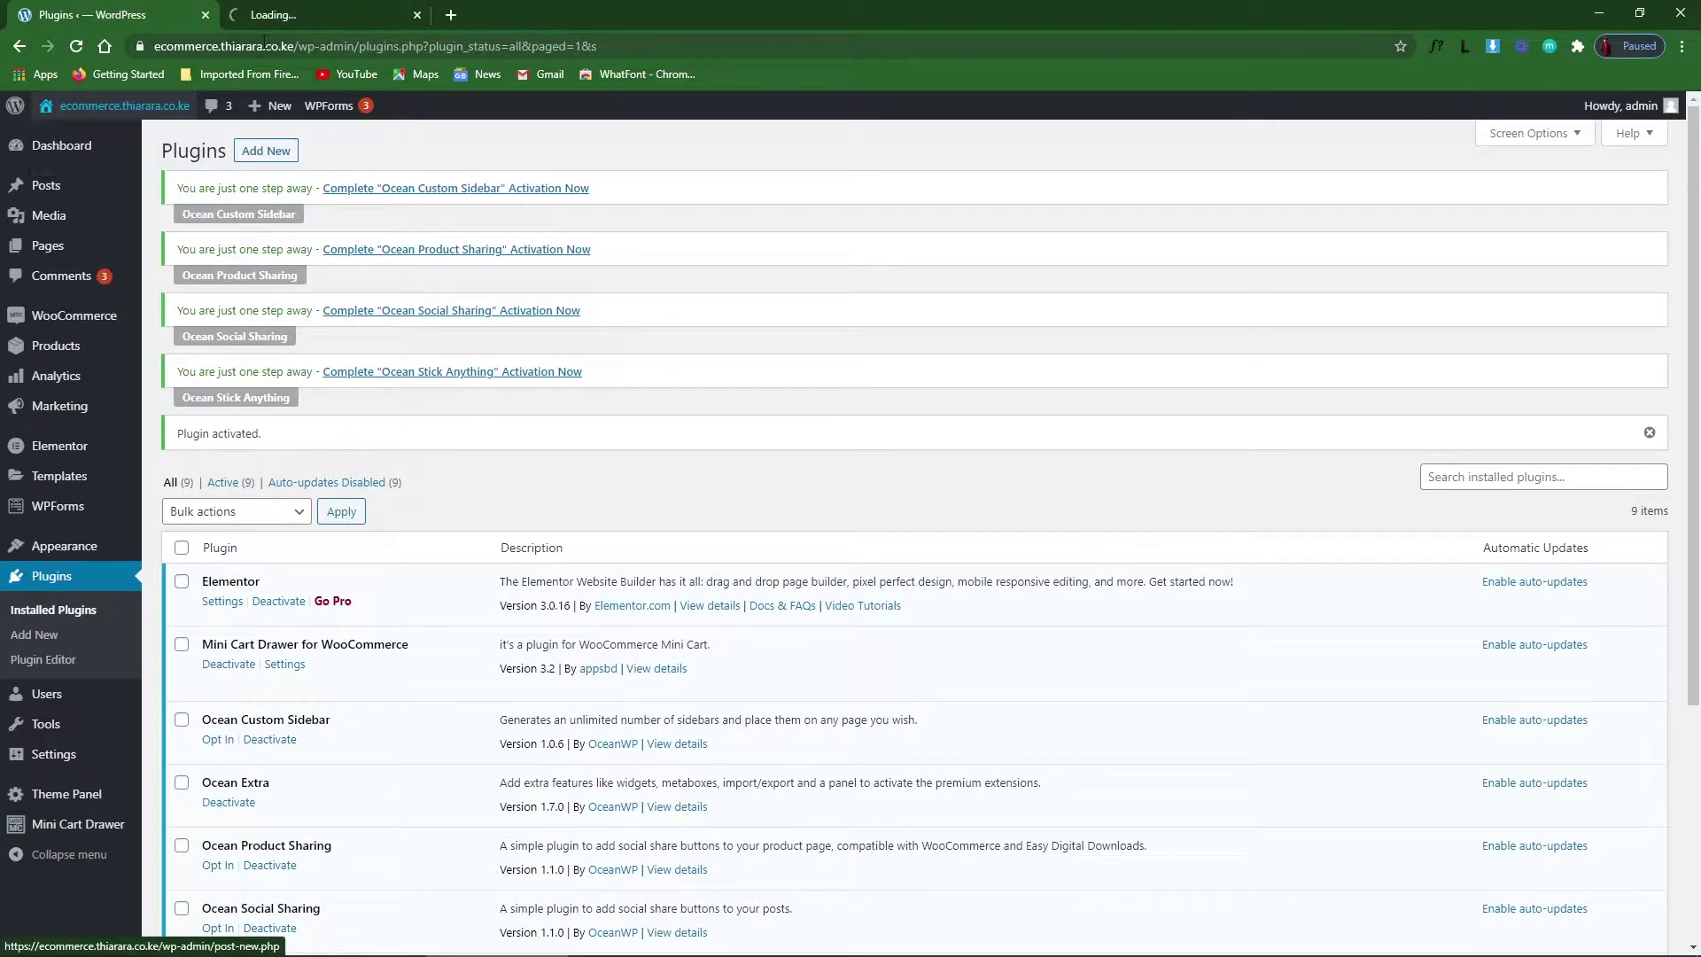
{"action": "key", "text": "ctrl+Tab"}
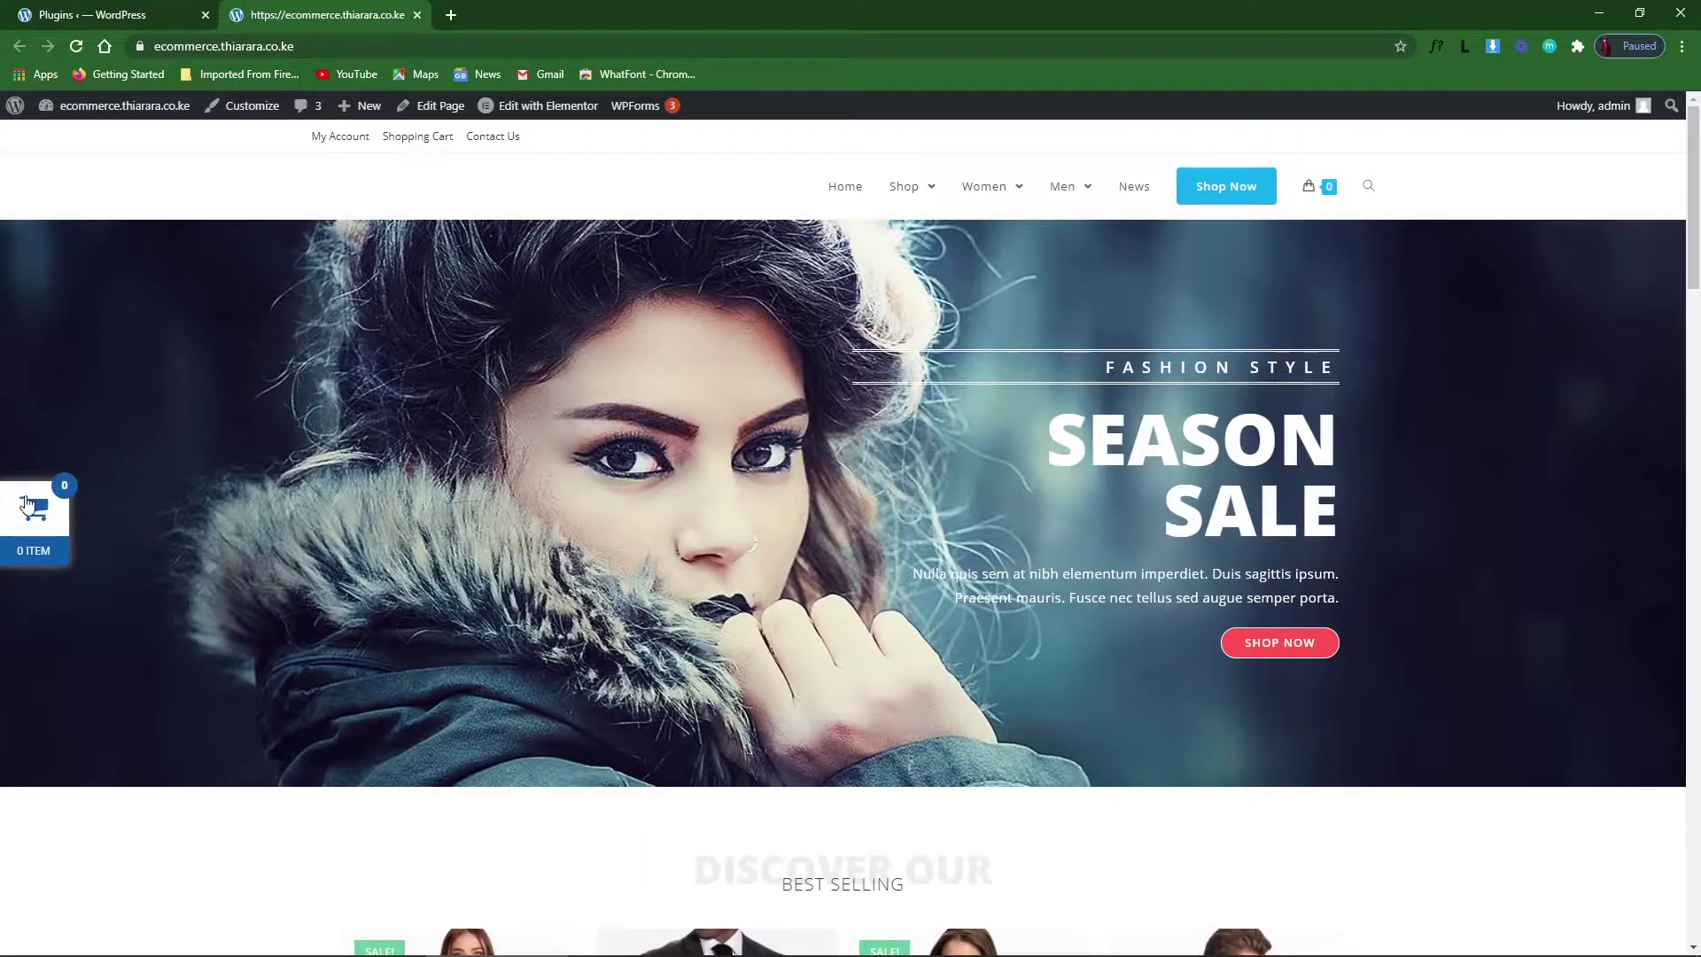
Check the empty cart drawer, then add Casual Dress and Dark Jacket to the cart.
{"action": "left_click", "coordinate": [35, 551]}
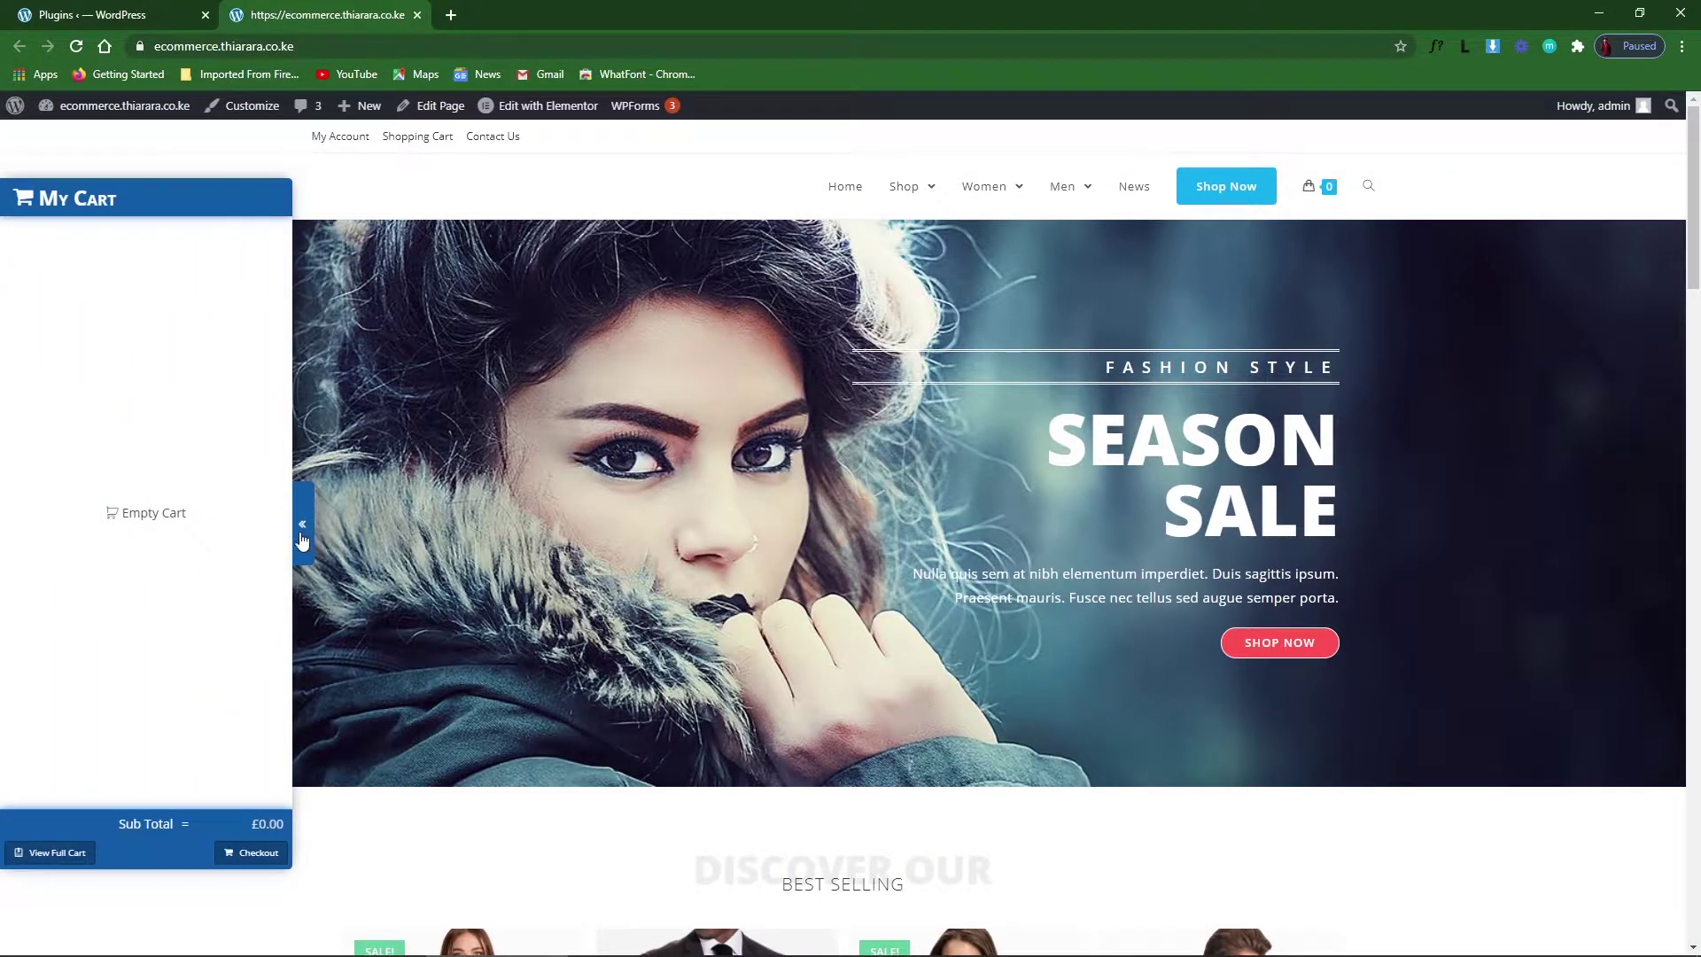
{"action": "left_click", "coordinate": [302, 536]}
{"action": "scroll", "coordinate": [479, 611], "scroll_direction": "down", "scroll_amount": 9}
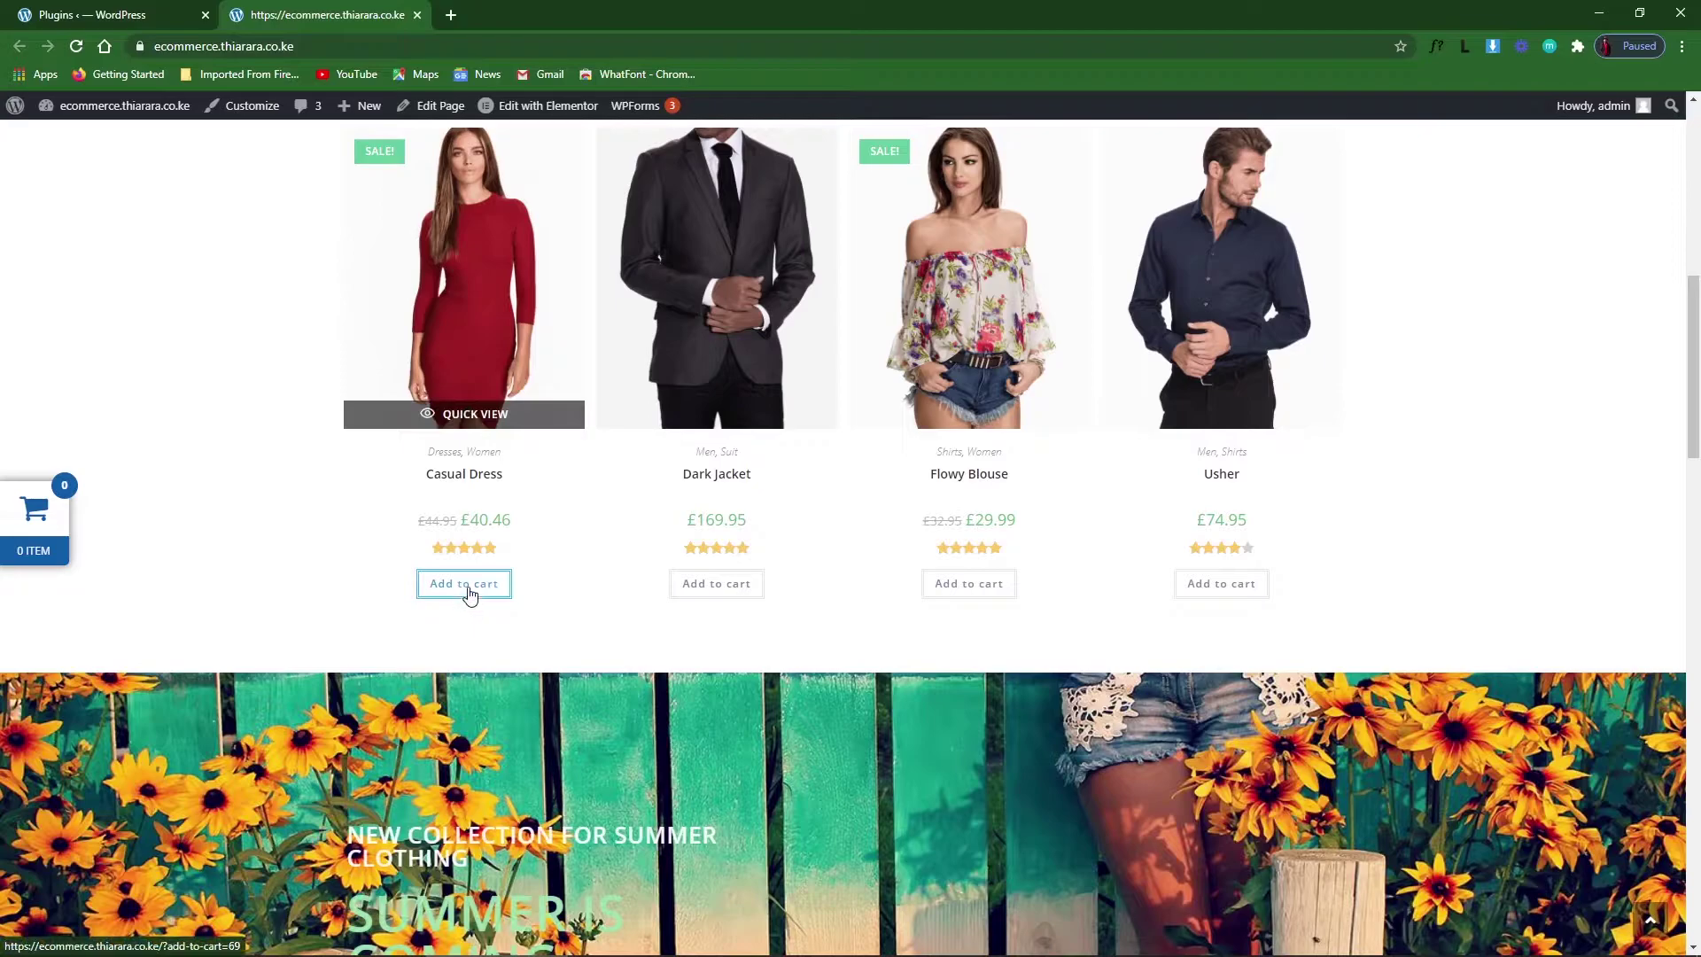
{"action": "left_click", "coordinate": [467, 584]}
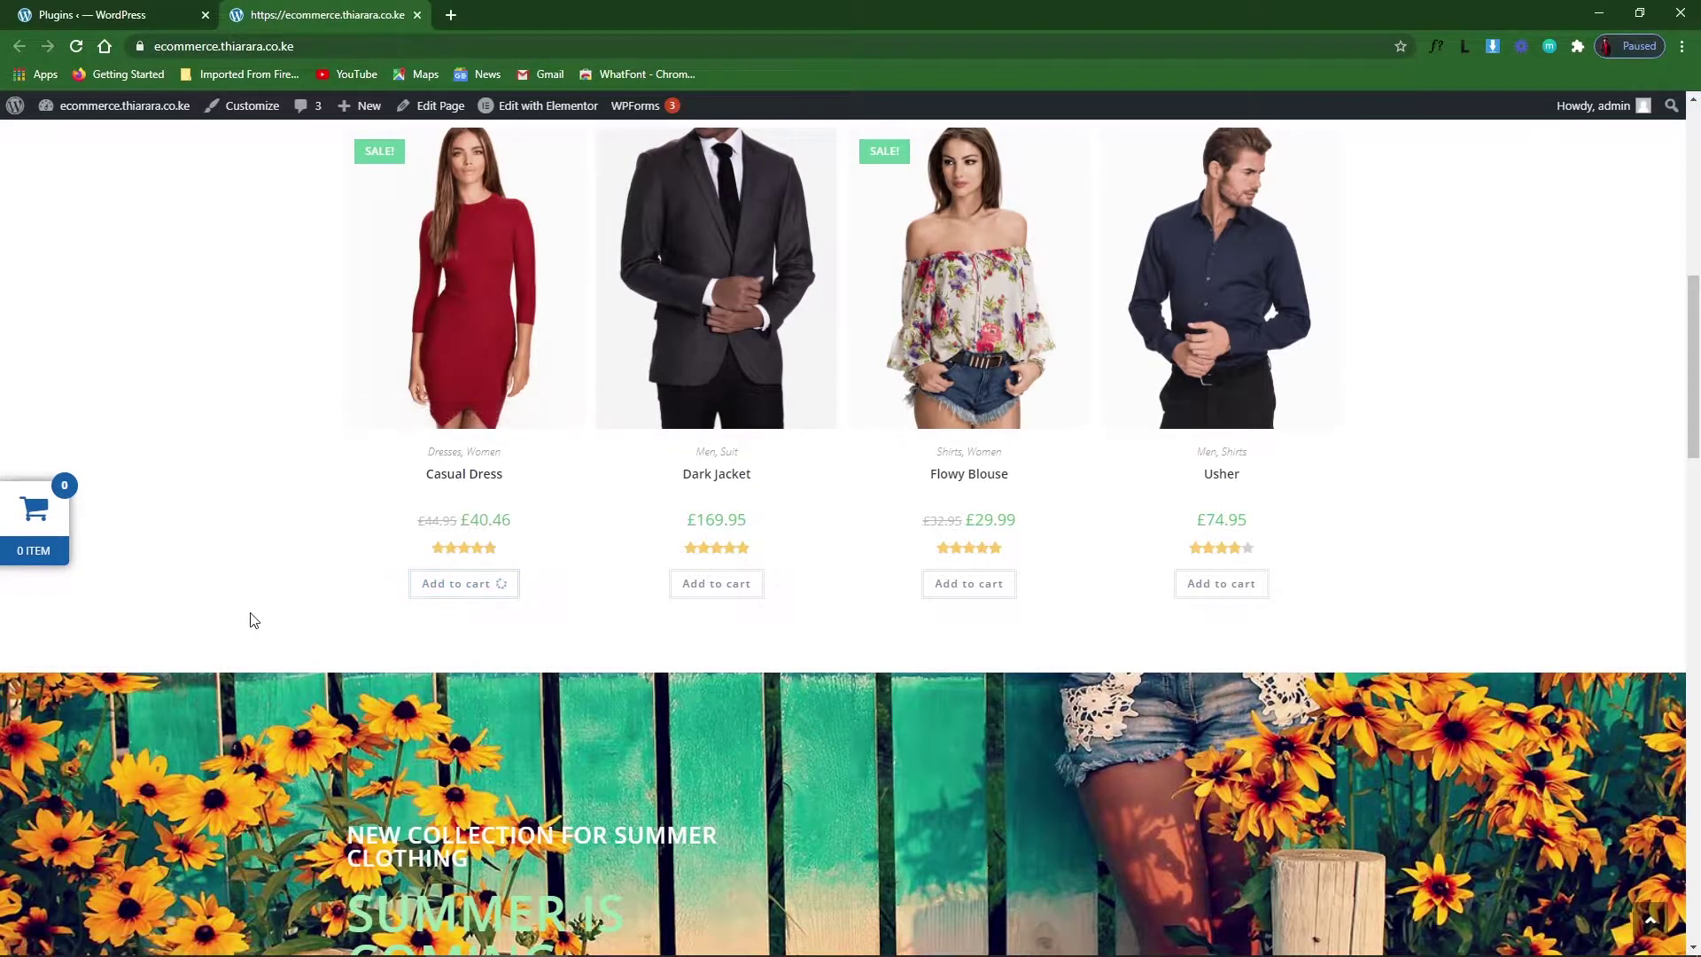
{"action": "left_click", "coordinate": [717, 582]}
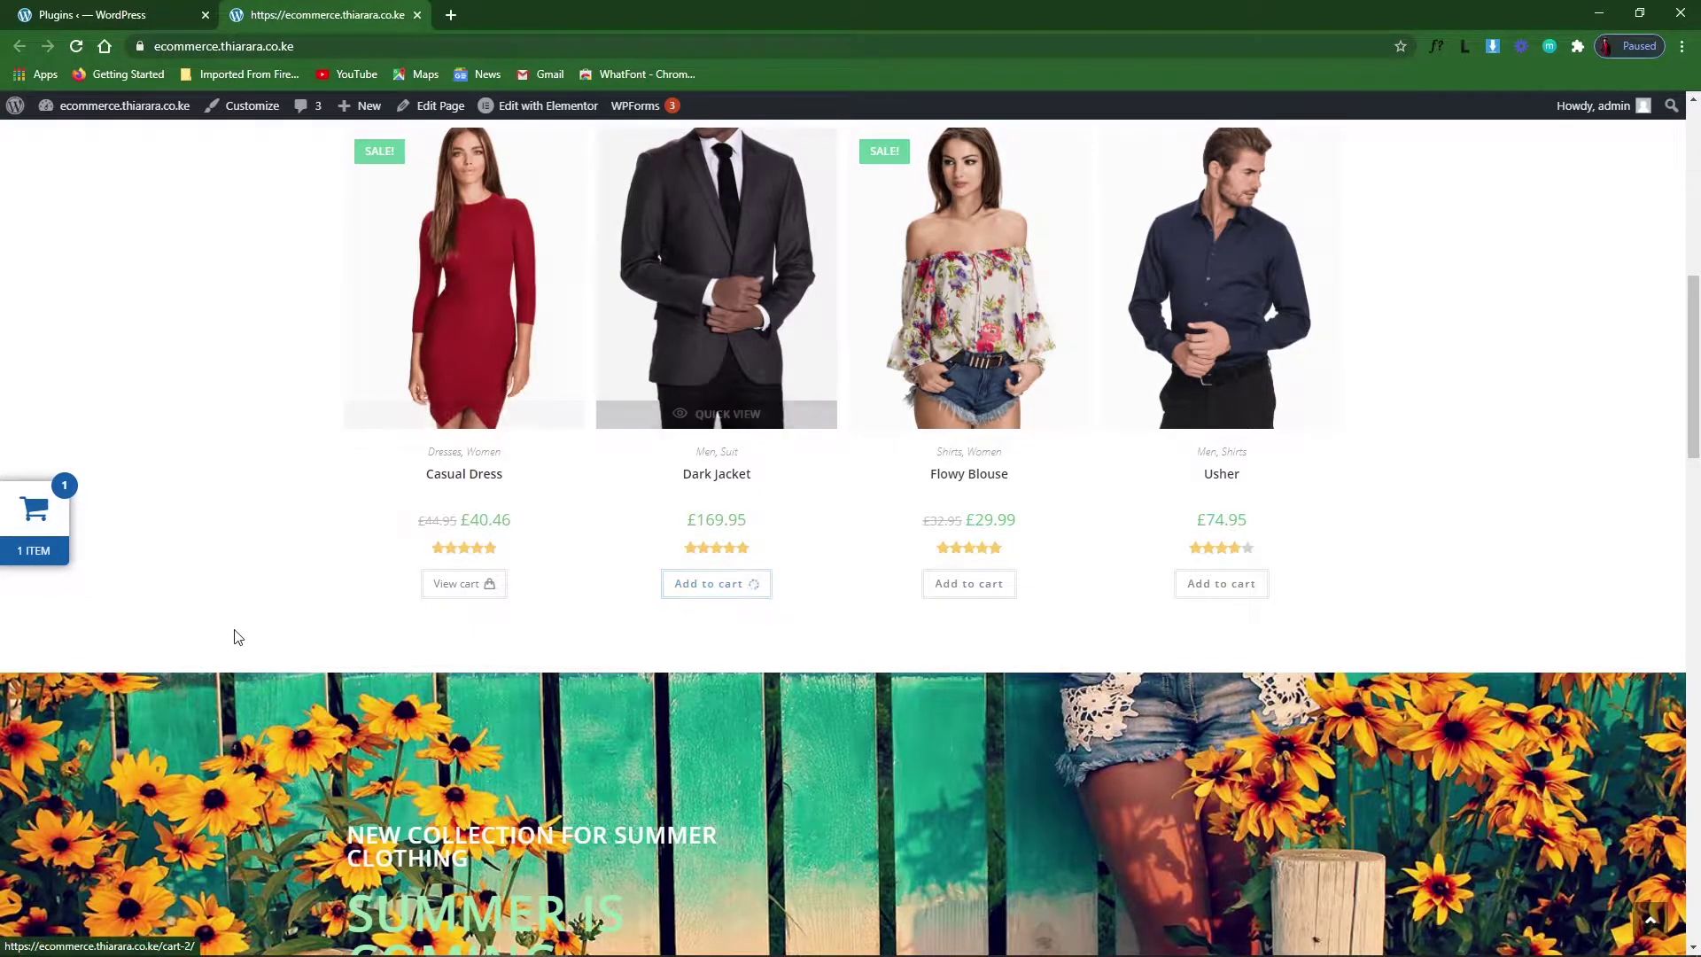
In the cart drawer, raise the Casual Dress quantity to 4.
{"action": "left_click", "coordinate": [55, 509]}
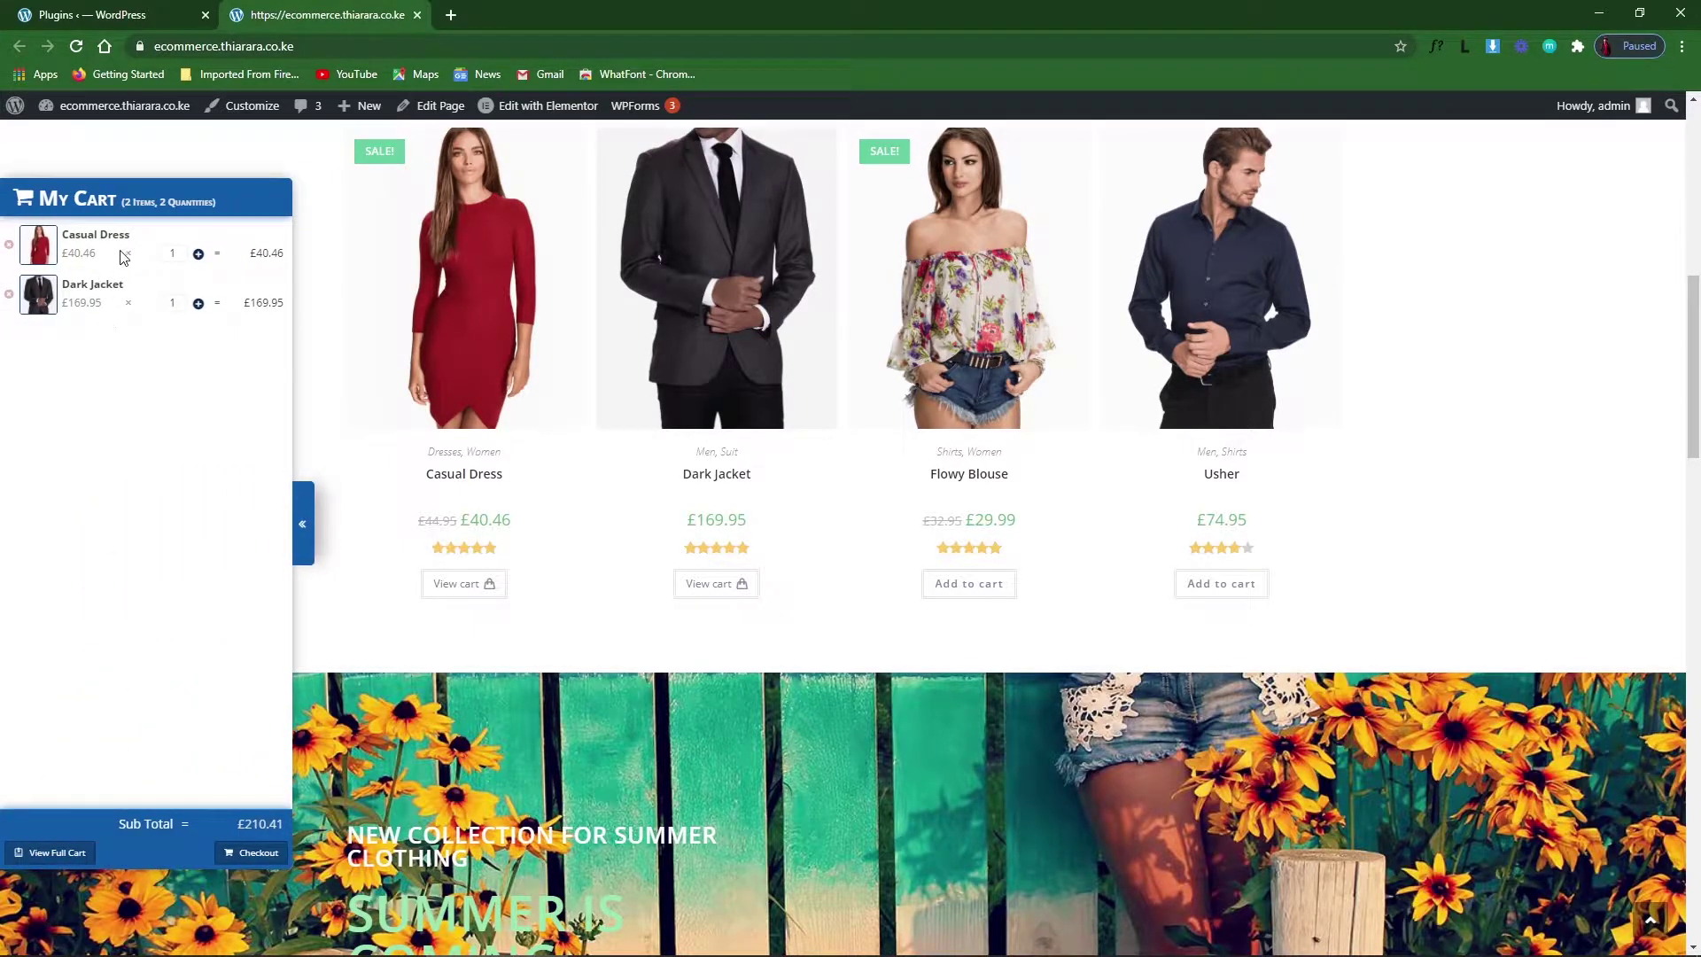
{"action": "left_click", "coordinate": [197, 253]}
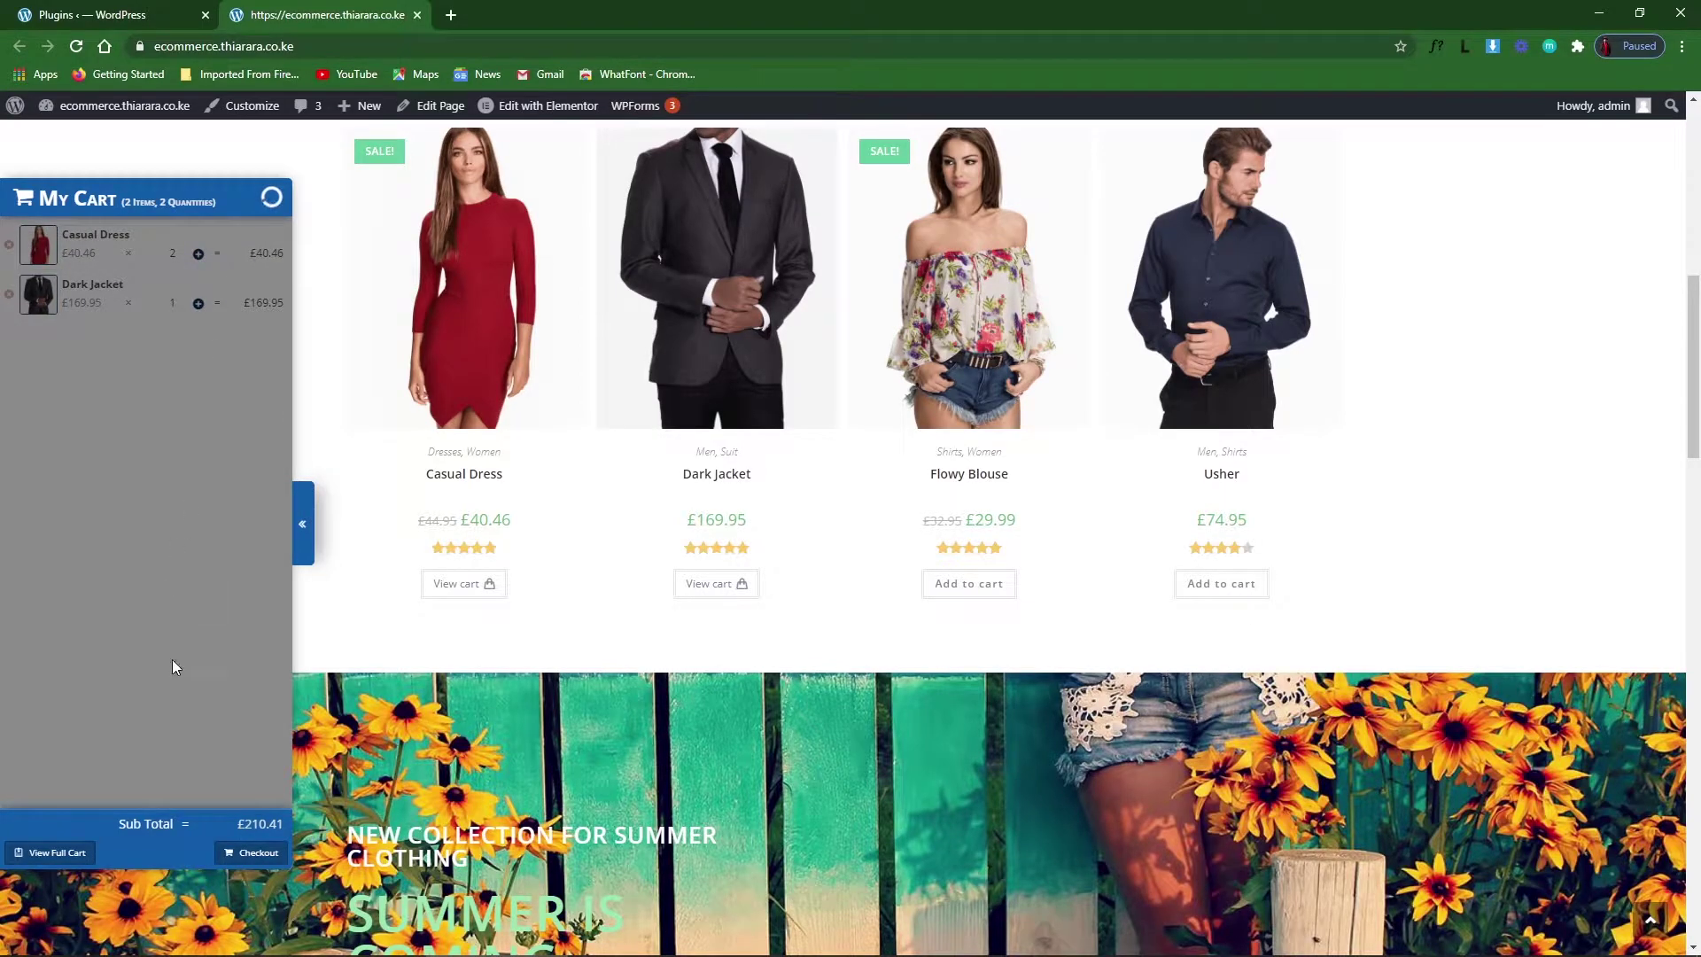
{"action": "triple_click", "coordinate": [232, 831]}
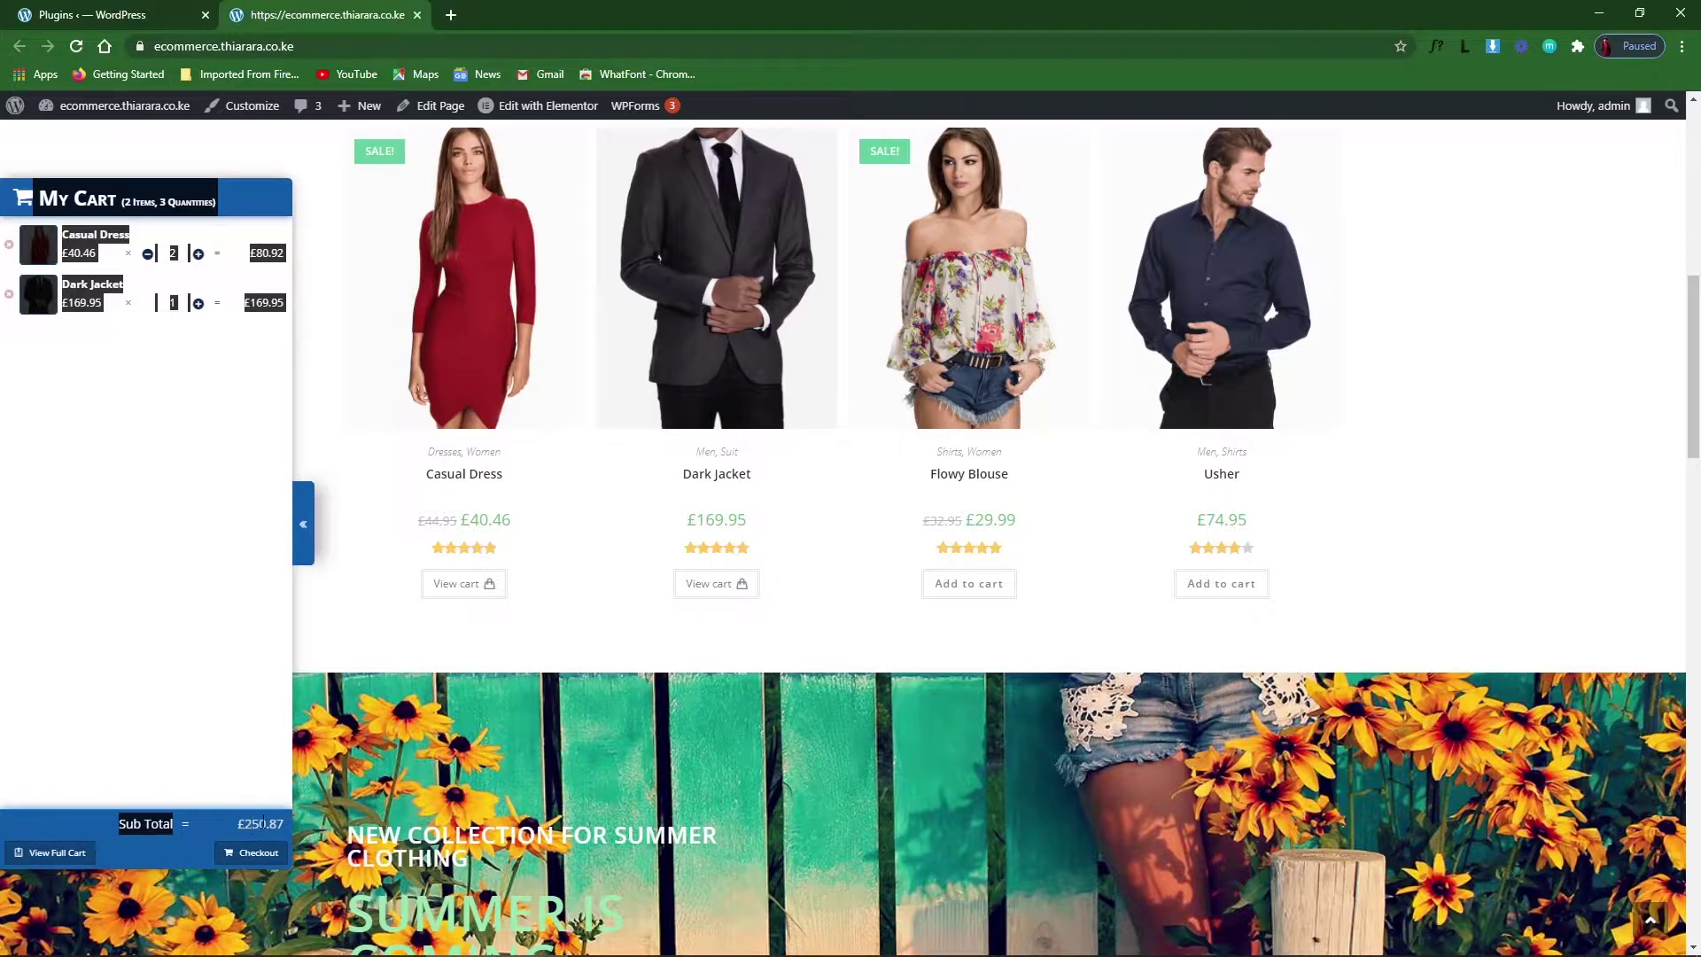
{"action": "left_click", "coordinate": [137, 288]}
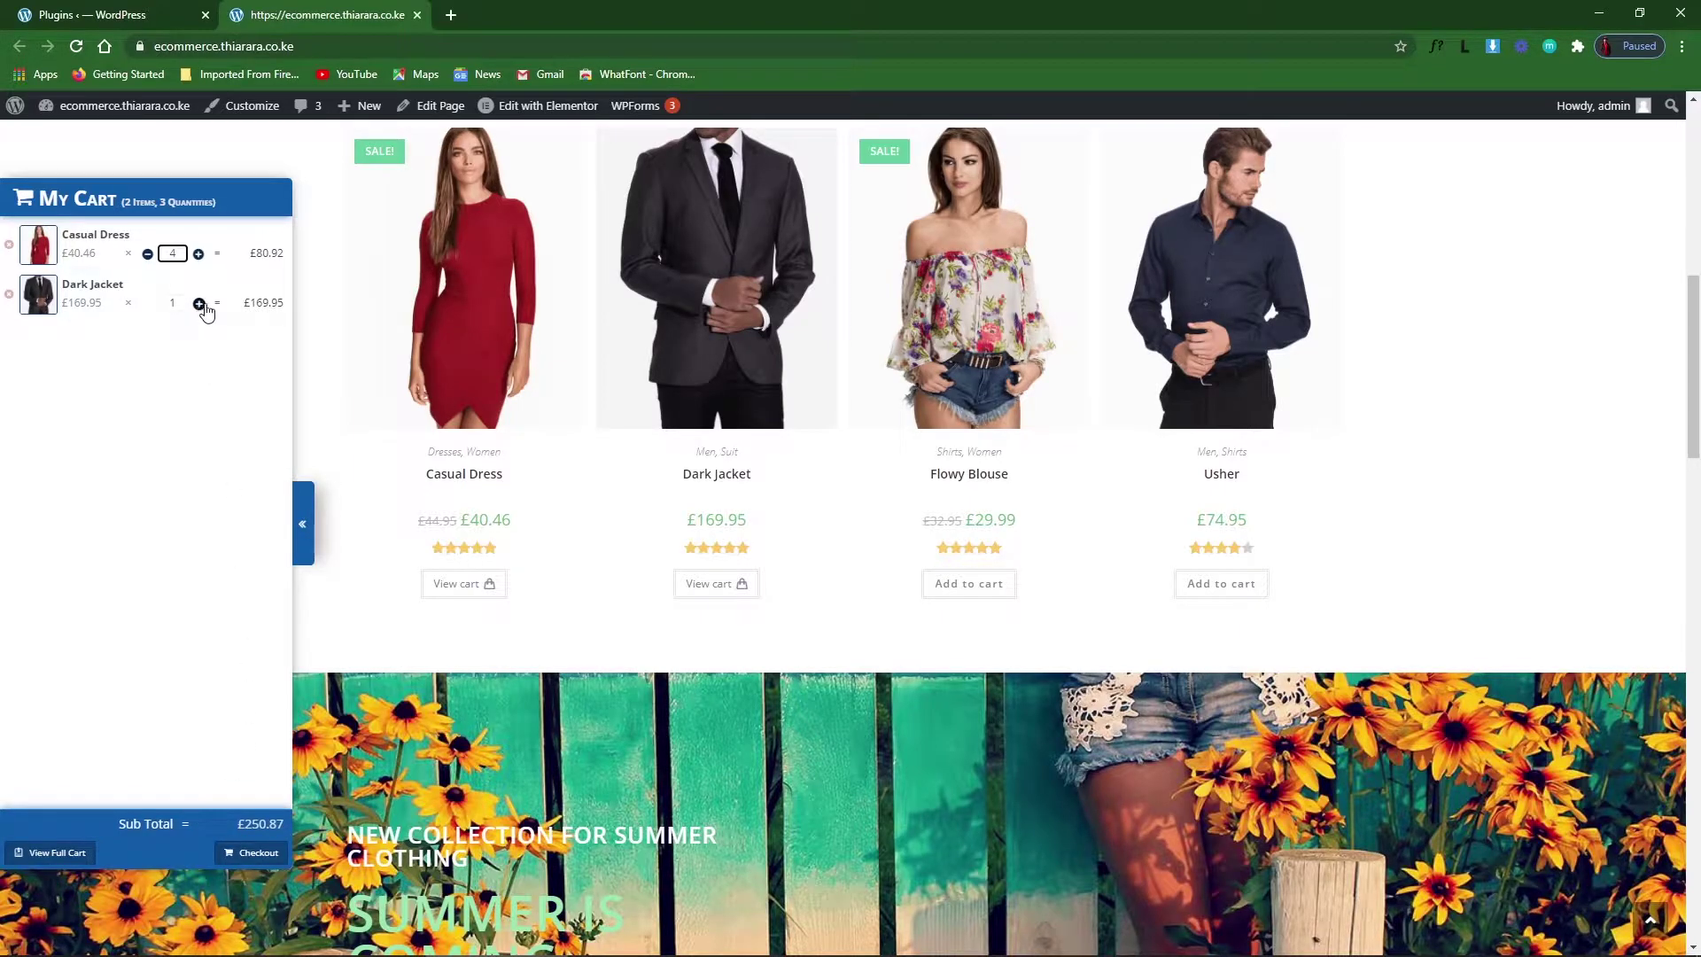
{"action": "left_click", "coordinate": [193, 370]}
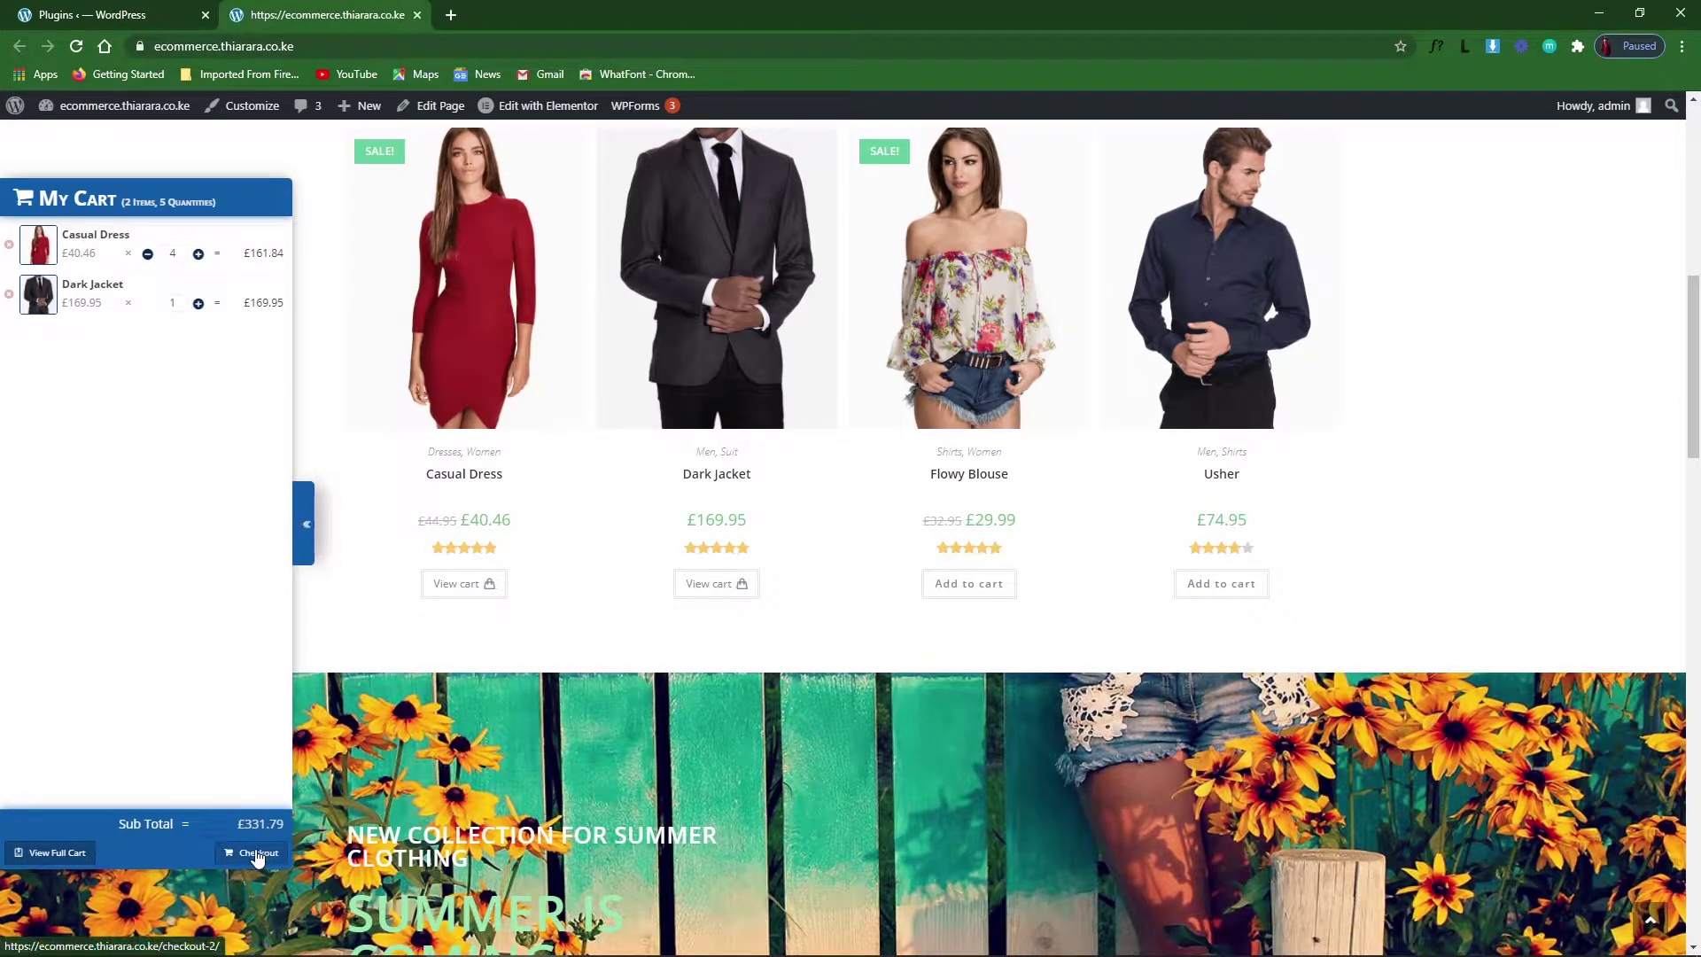
Open the full cart and checkout pages in new tabs from the drawer.
{"action": "right_click", "coordinate": [55, 855]}
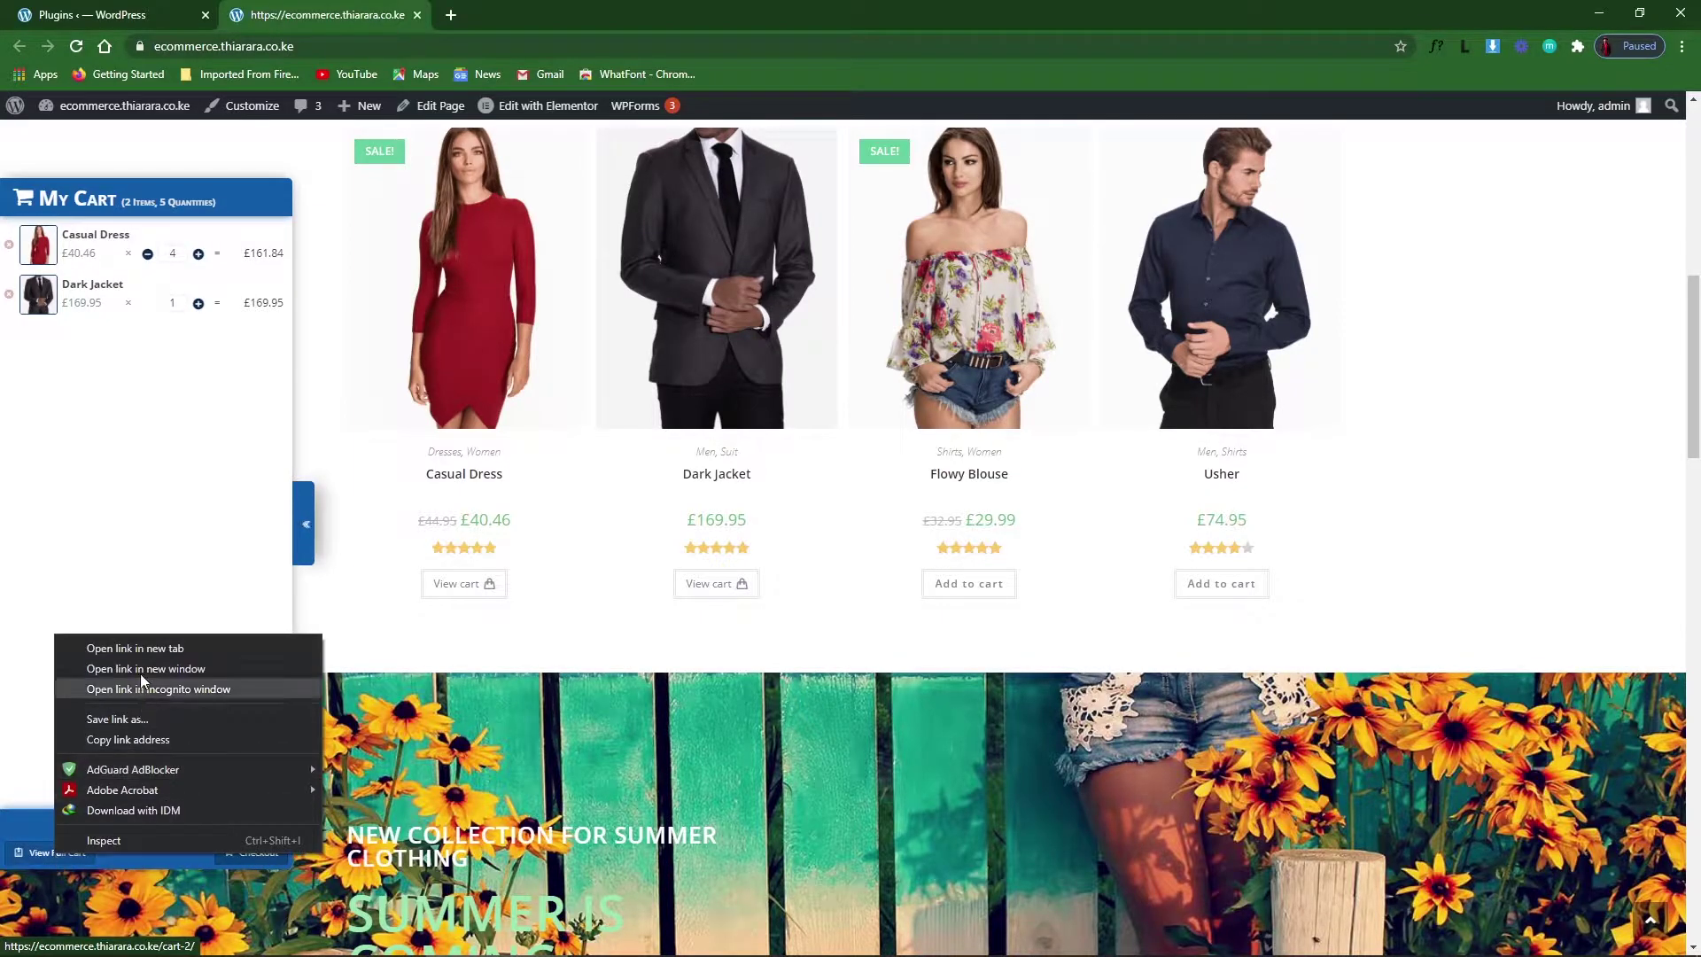
{"action": "left_click", "coordinate": [170, 645]}
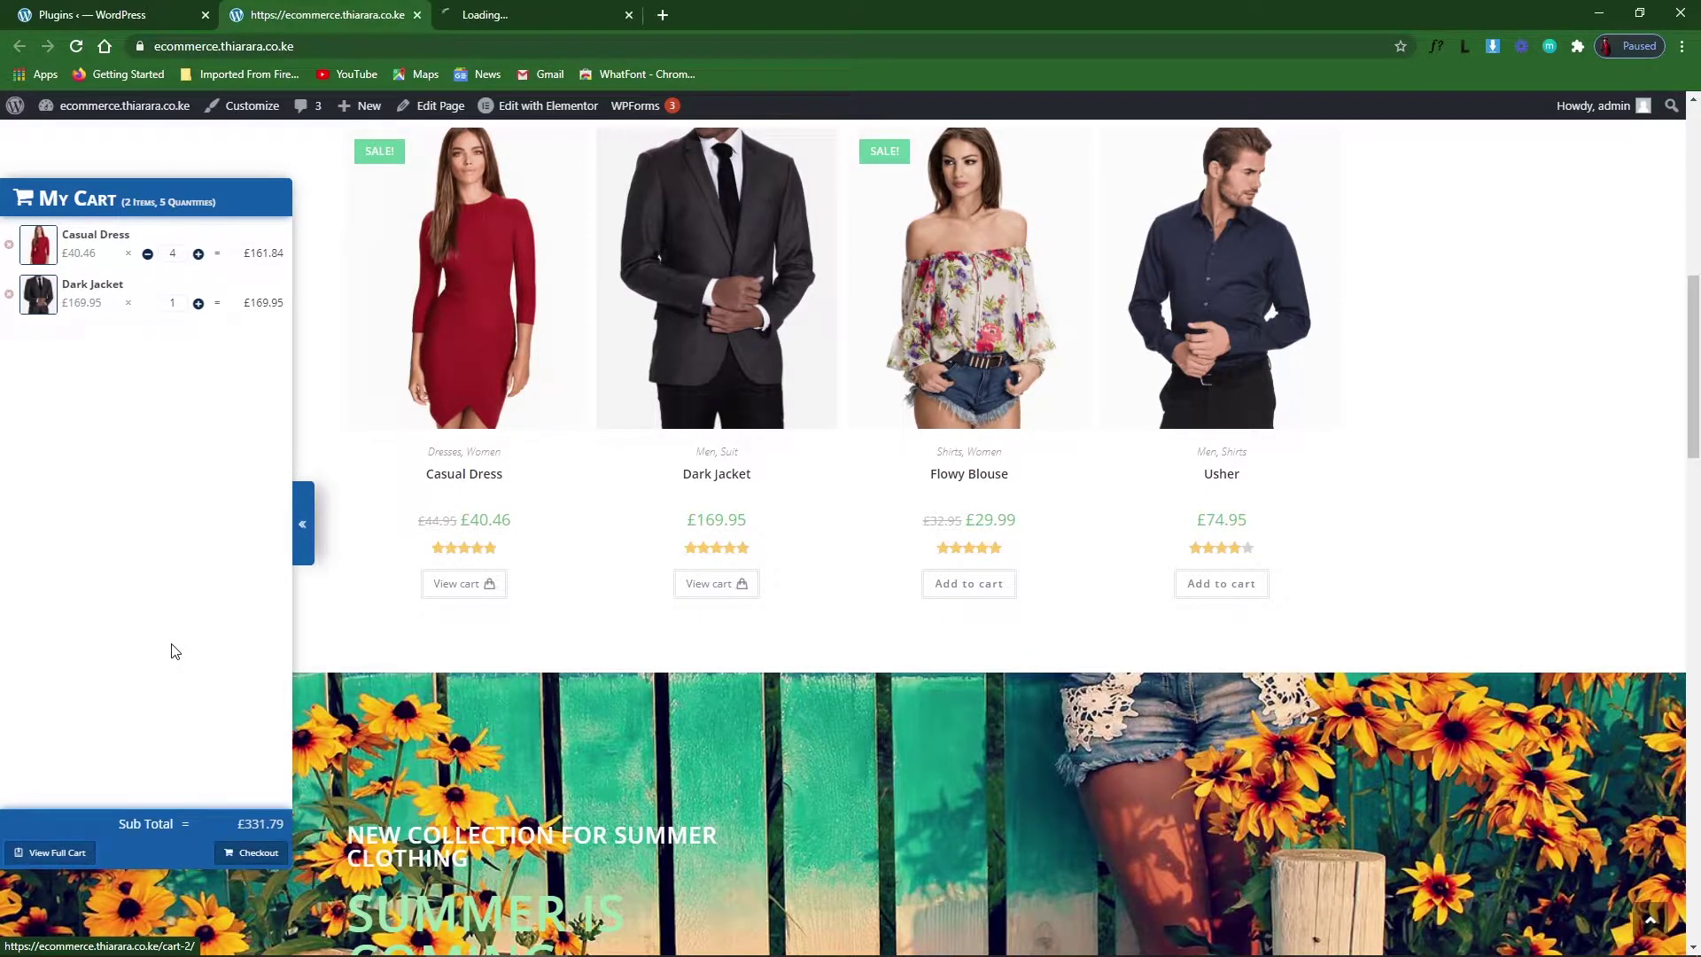
{"action": "right_click", "coordinate": [251, 850]}
{"action": "left_click", "coordinate": [300, 654]}
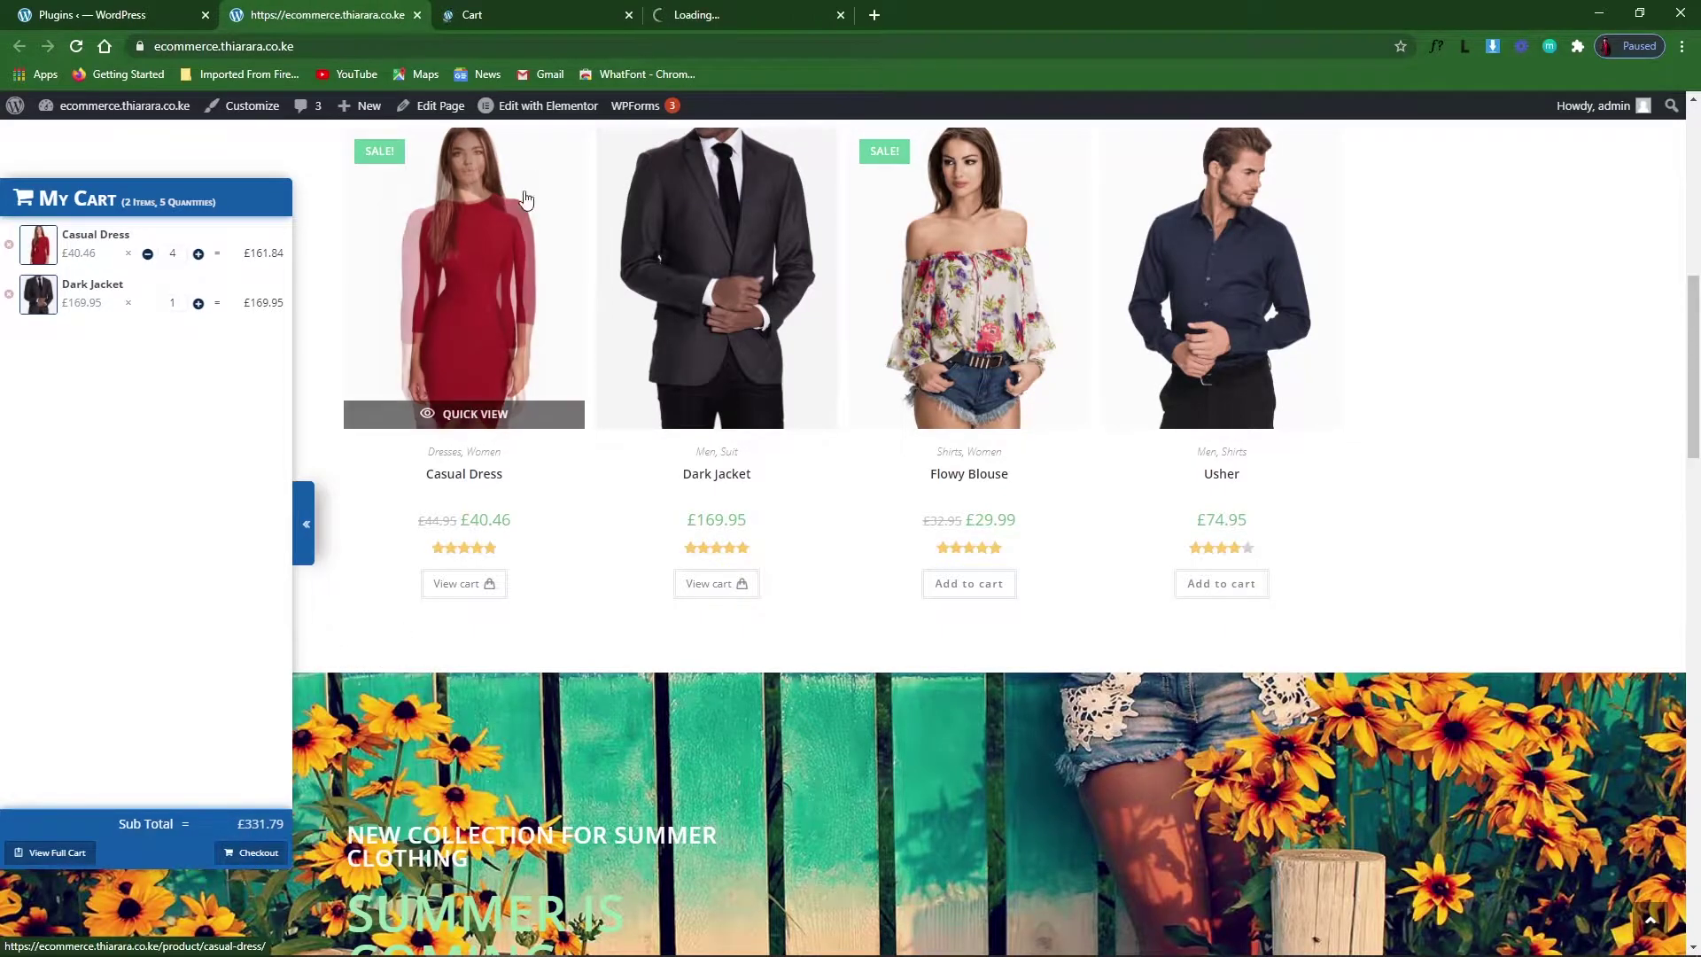
Review the full cart page against the £331.79 drawer total.
{"action": "left_click", "coordinate": [520, 10]}
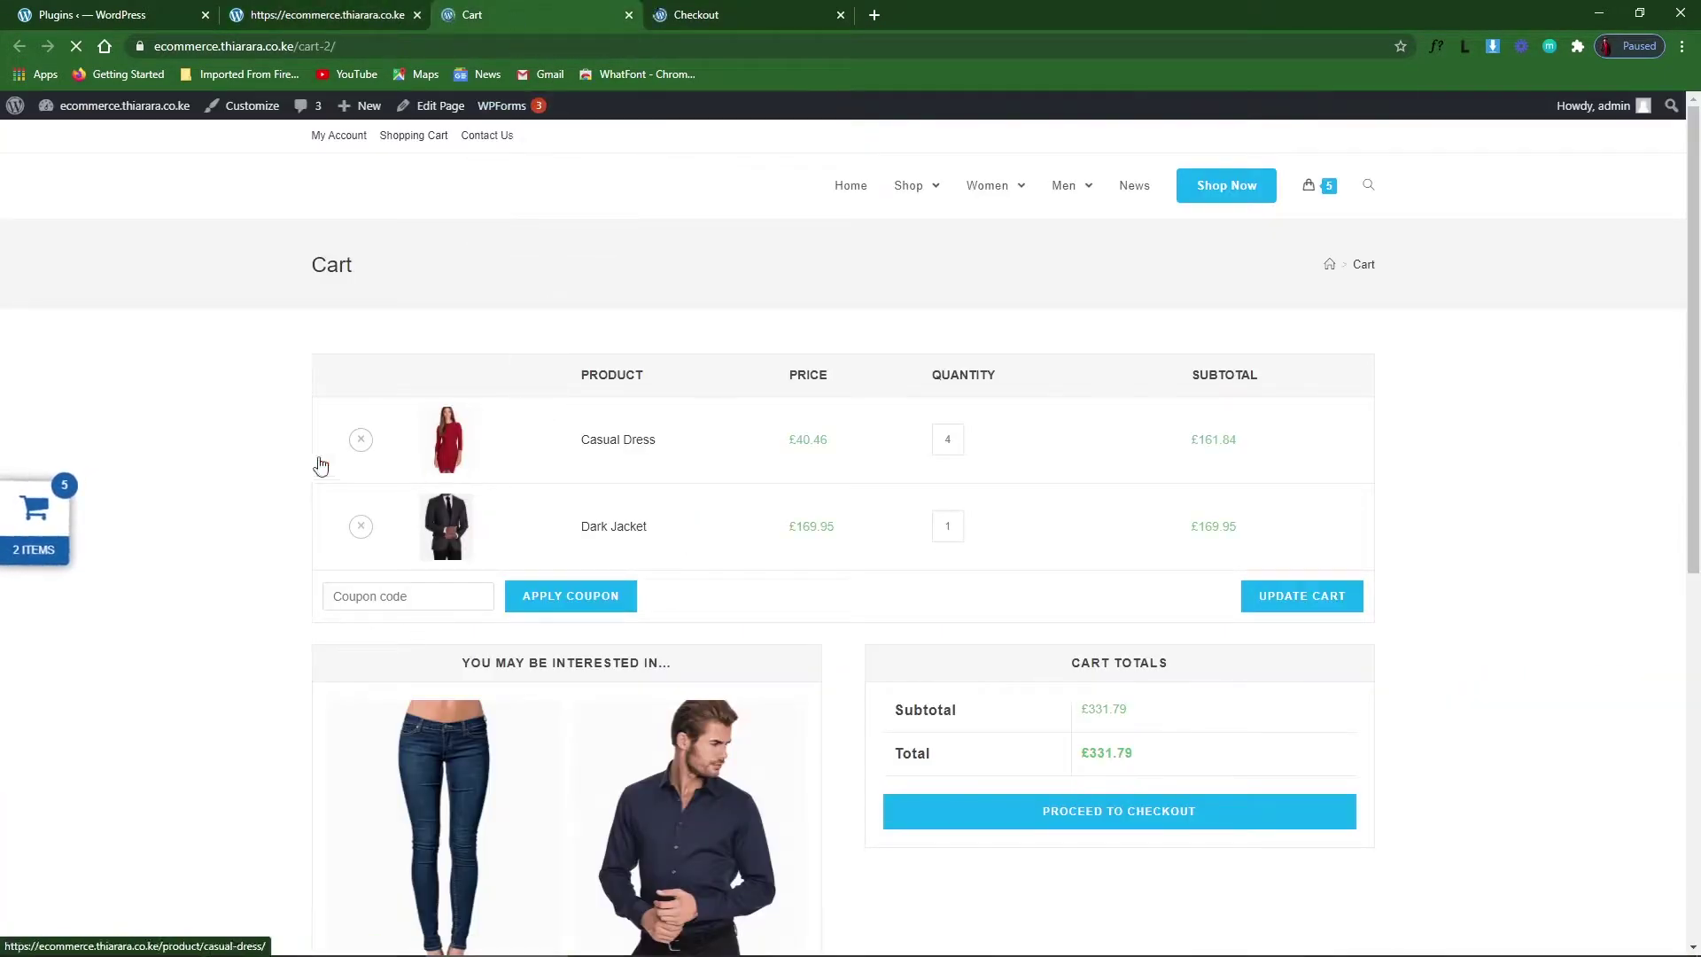
{"action": "scroll", "coordinate": [692, 725], "scroll_direction": "down", "scroll_amount": 3}
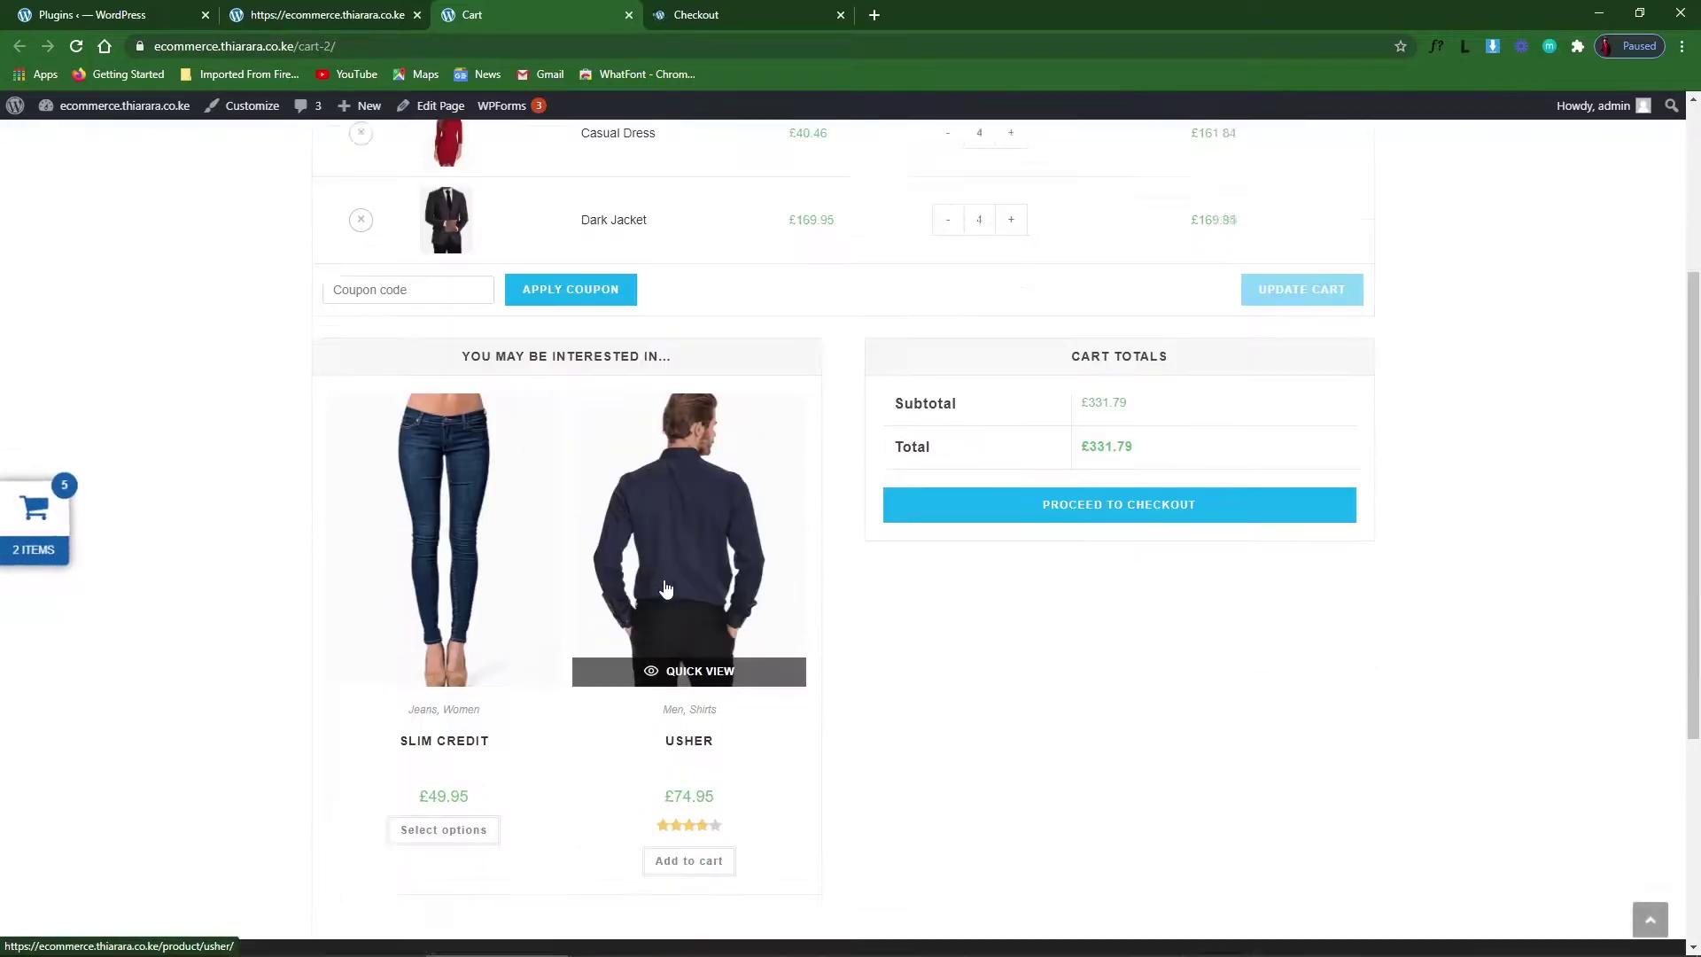
{"action": "scroll", "coordinate": [862, 657], "scroll_direction": "up", "scroll_amount": 3}
{"action": "scroll", "coordinate": [981, 629], "scroll_direction": "up", "scroll_amount": 1}
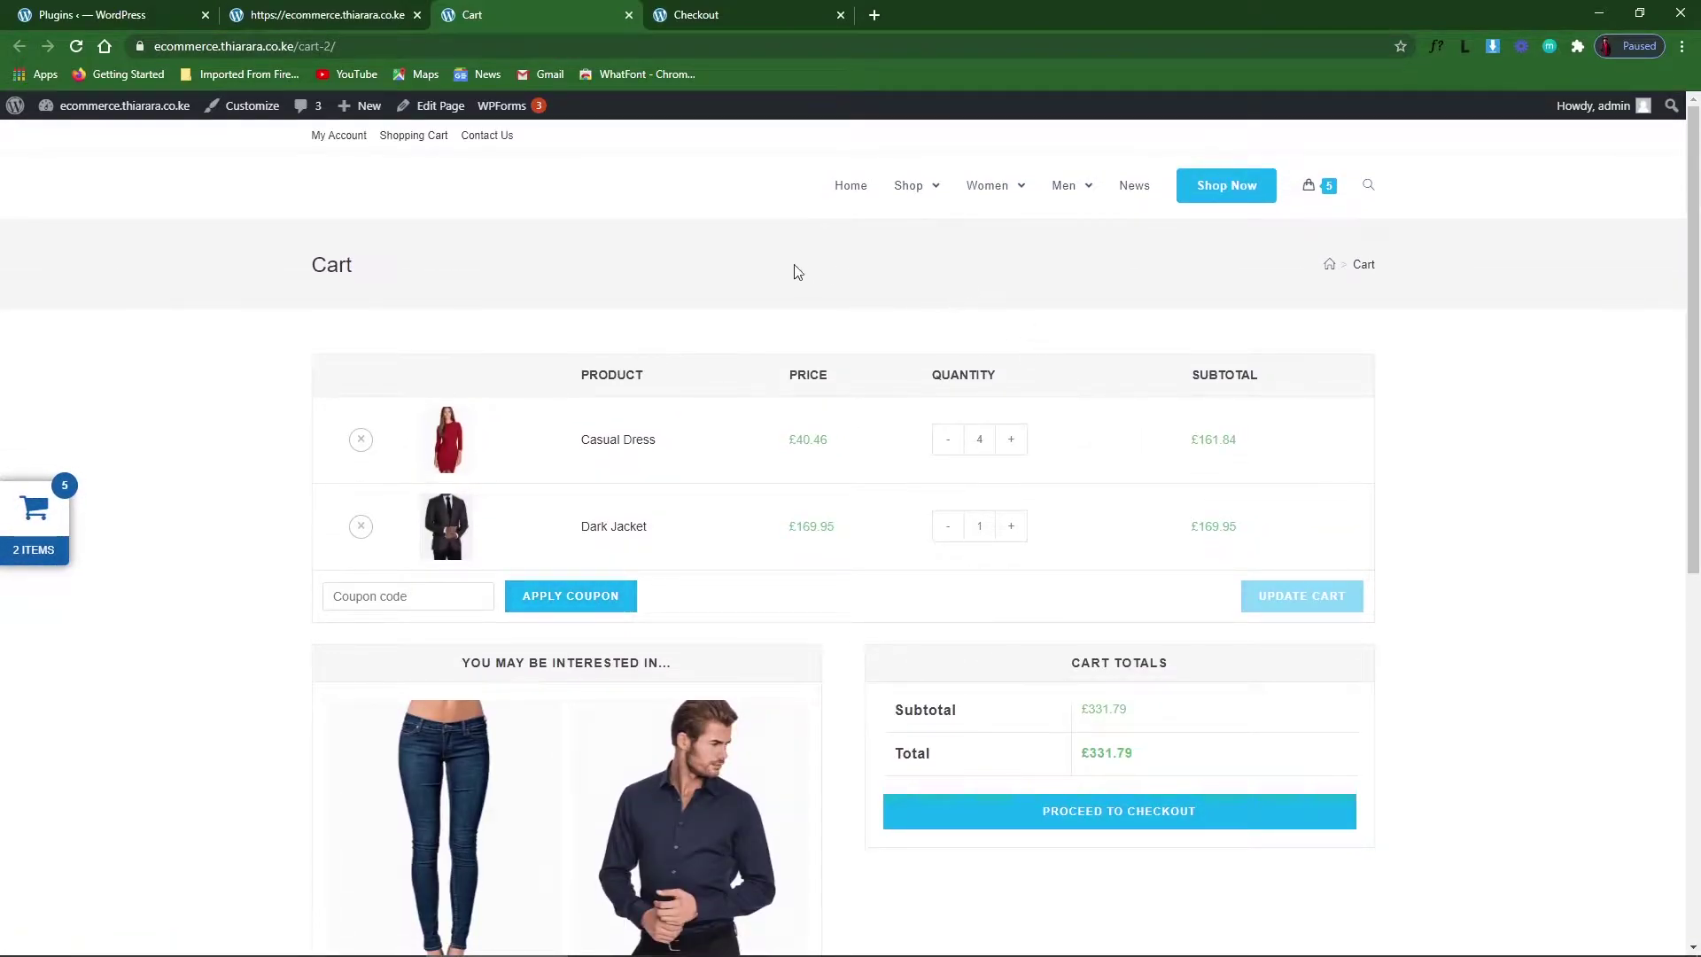
{"action": "left_click", "coordinate": [326, 18]}
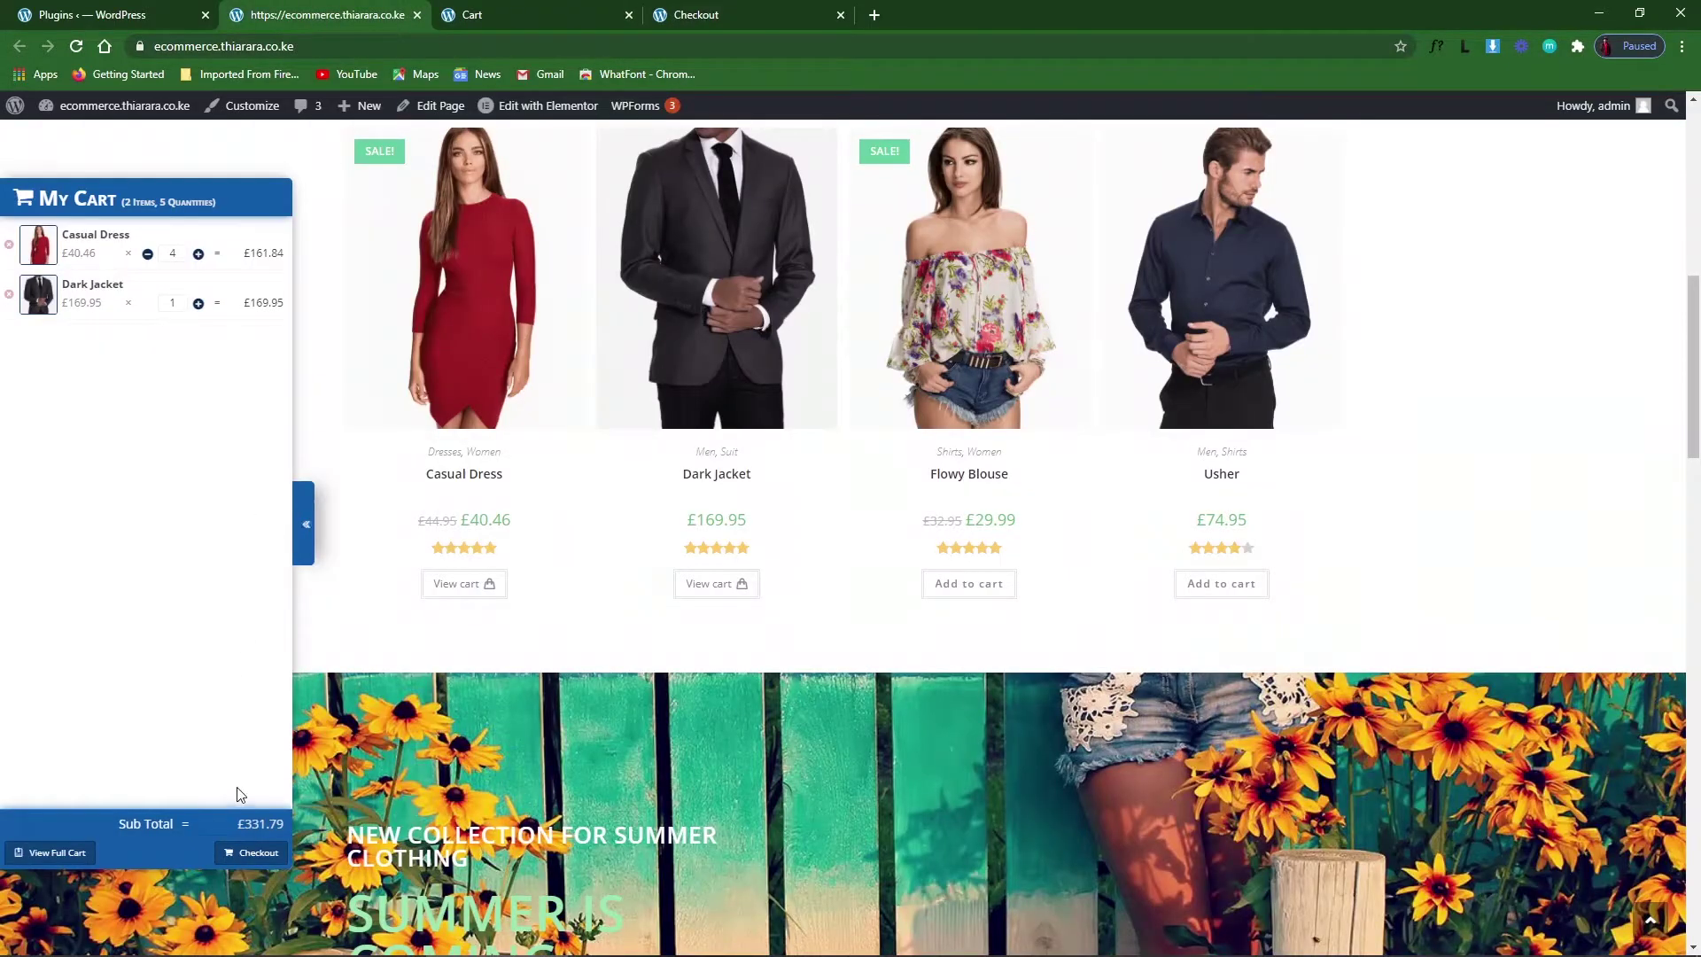
Review the checkout page, then close its tab.
{"action": "left_click", "coordinate": [754, 15]}
{"action": "scroll", "coordinate": [962, 518], "scroll_direction": "down", "scroll_amount": 9}
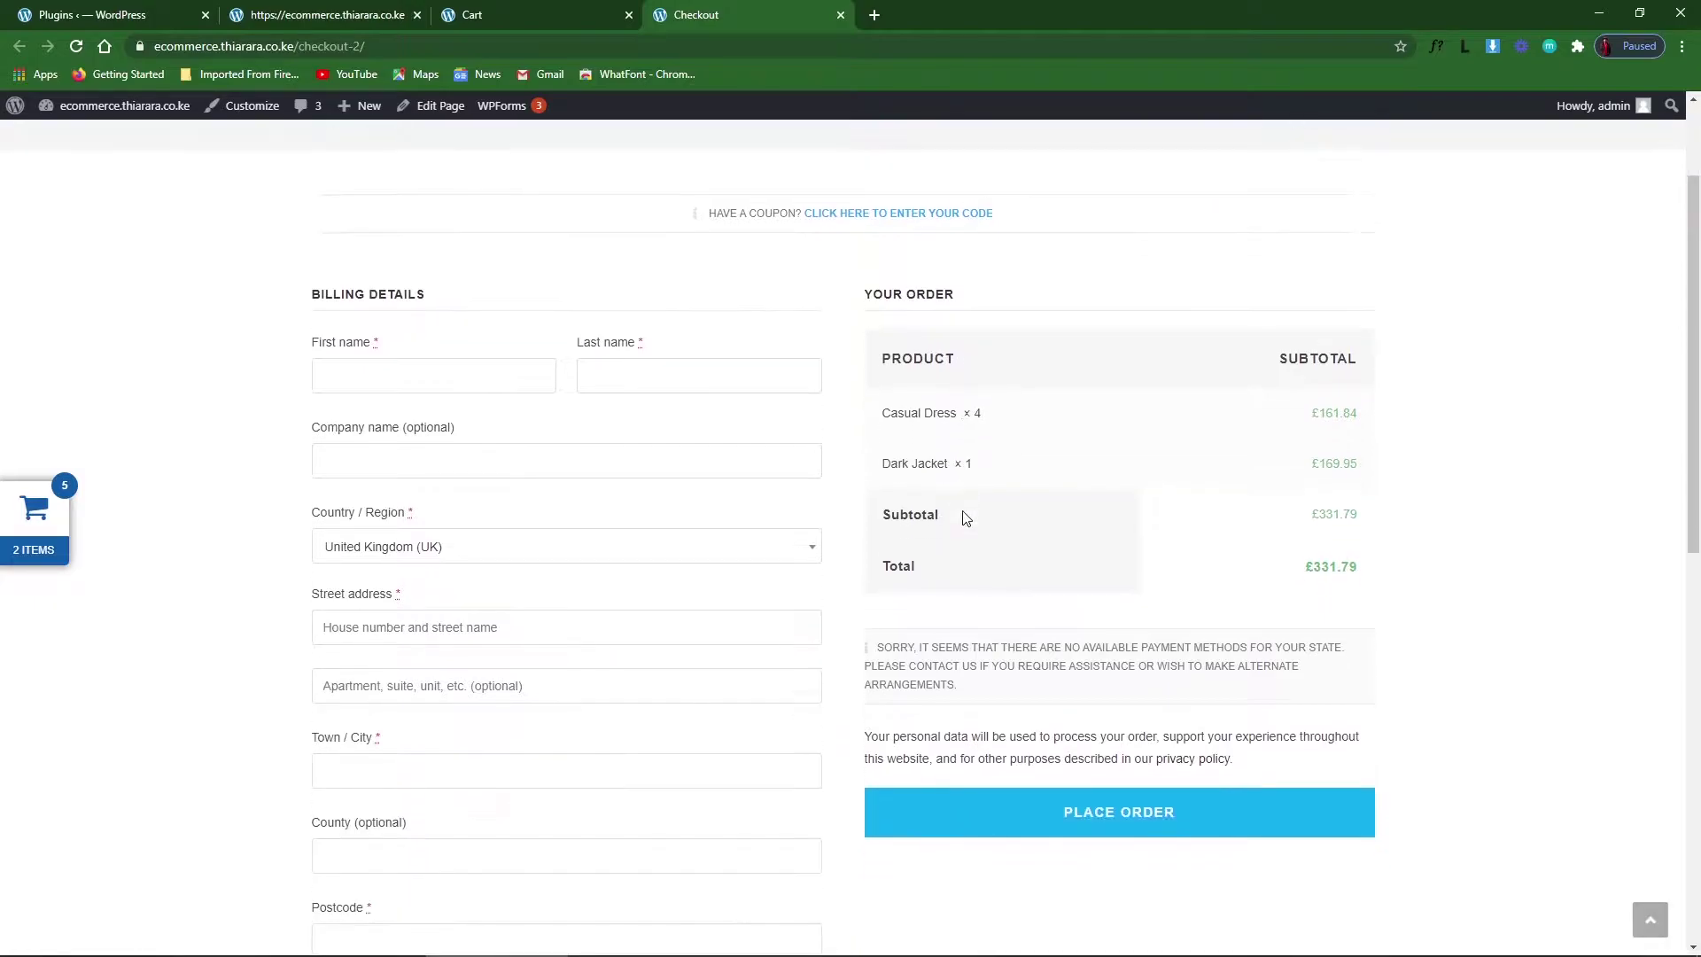
{"action": "scroll", "coordinate": [946, 609], "scroll_direction": "up", "scroll_amount": 9}
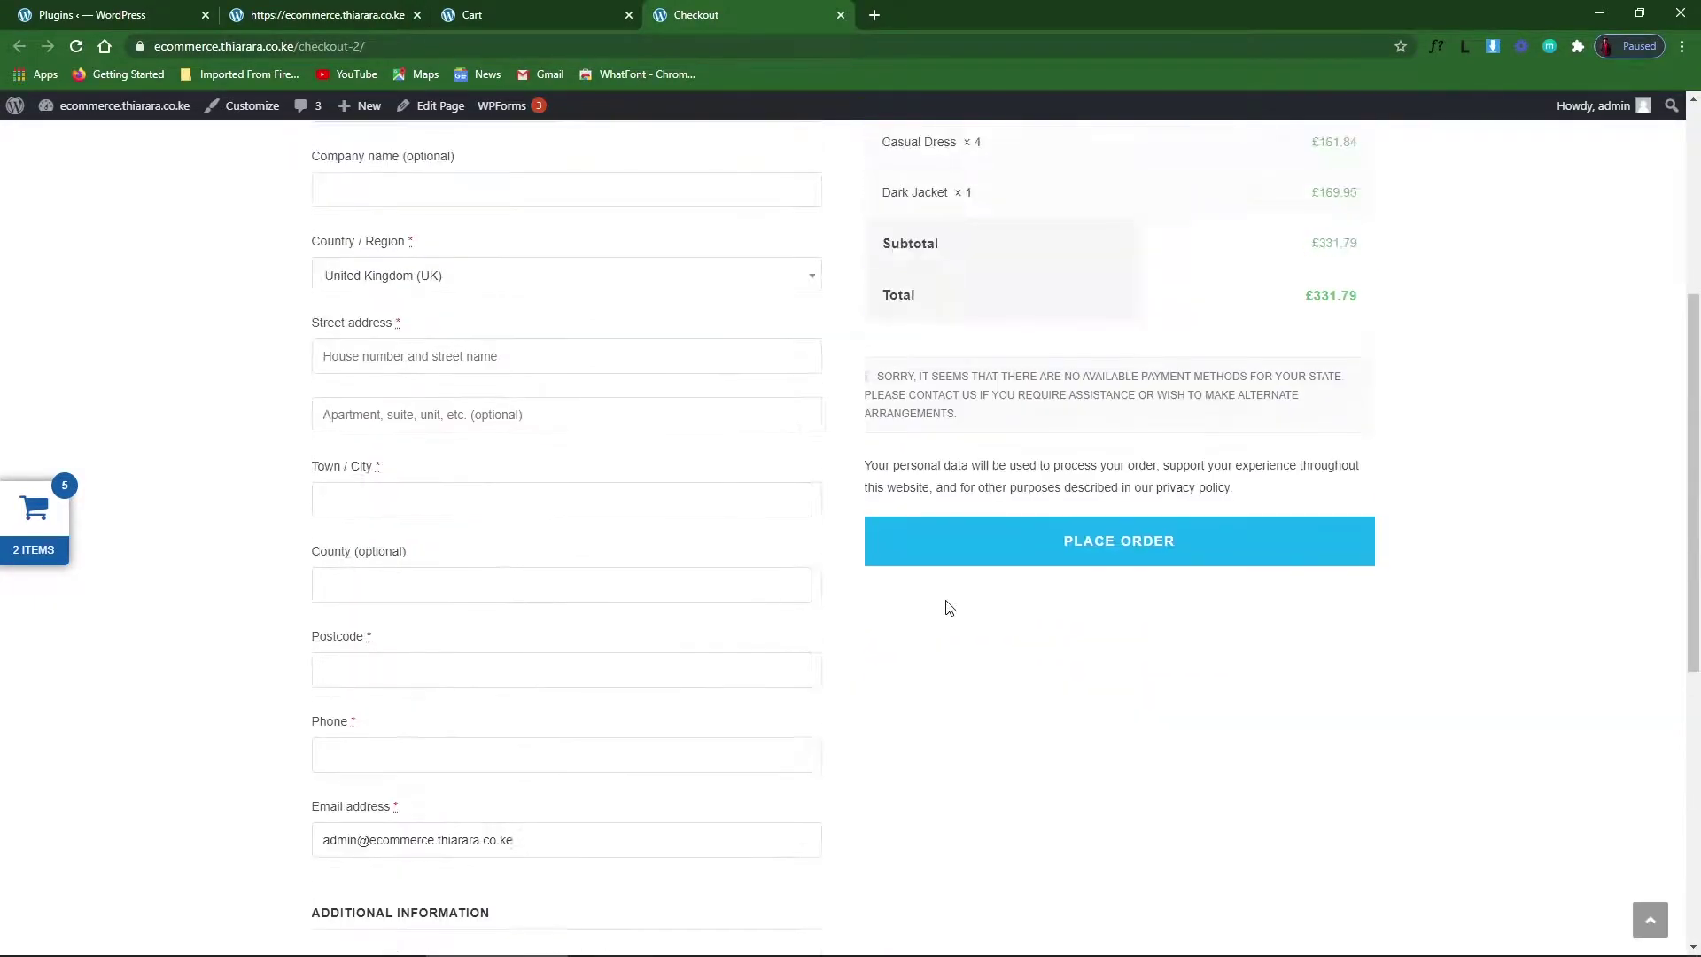
{"action": "scroll", "coordinate": [516, 423], "scroll_direction": "down", "scroll_amount": 2}
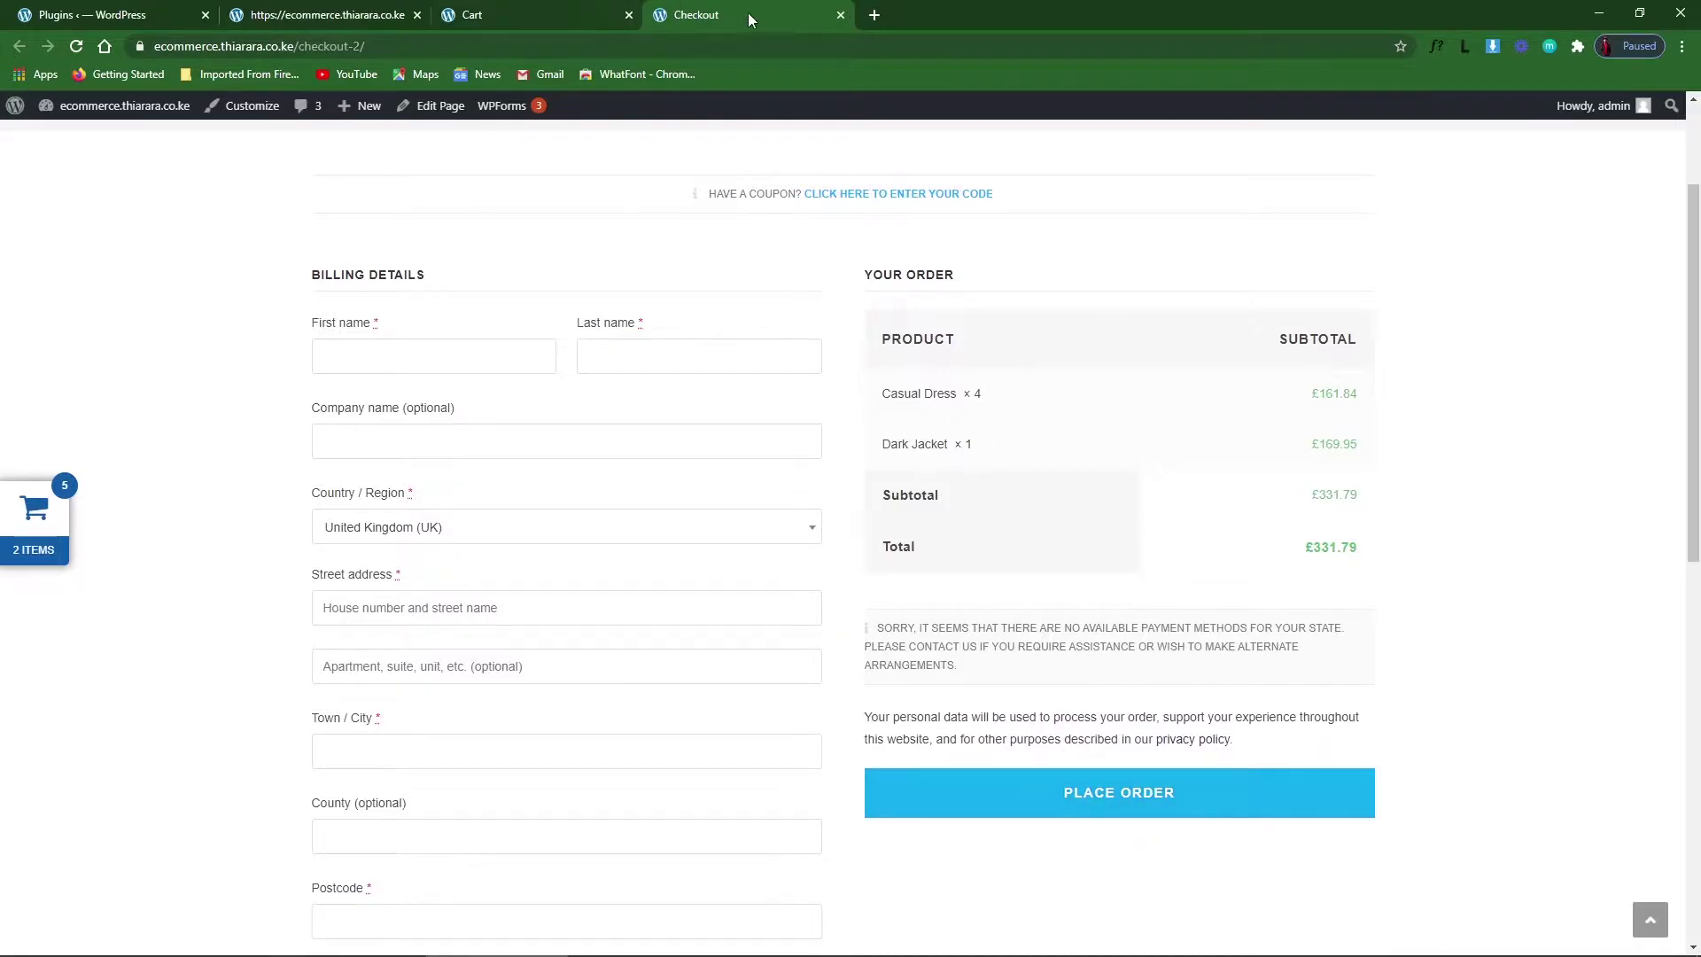
{"action": "left_click", "coordinate": [839, 16]}
Close the cart tab and open Mini Cart Drawer settings from the admin Plugins page.
{"action": "left_click", "coordinate": [627, 15]}
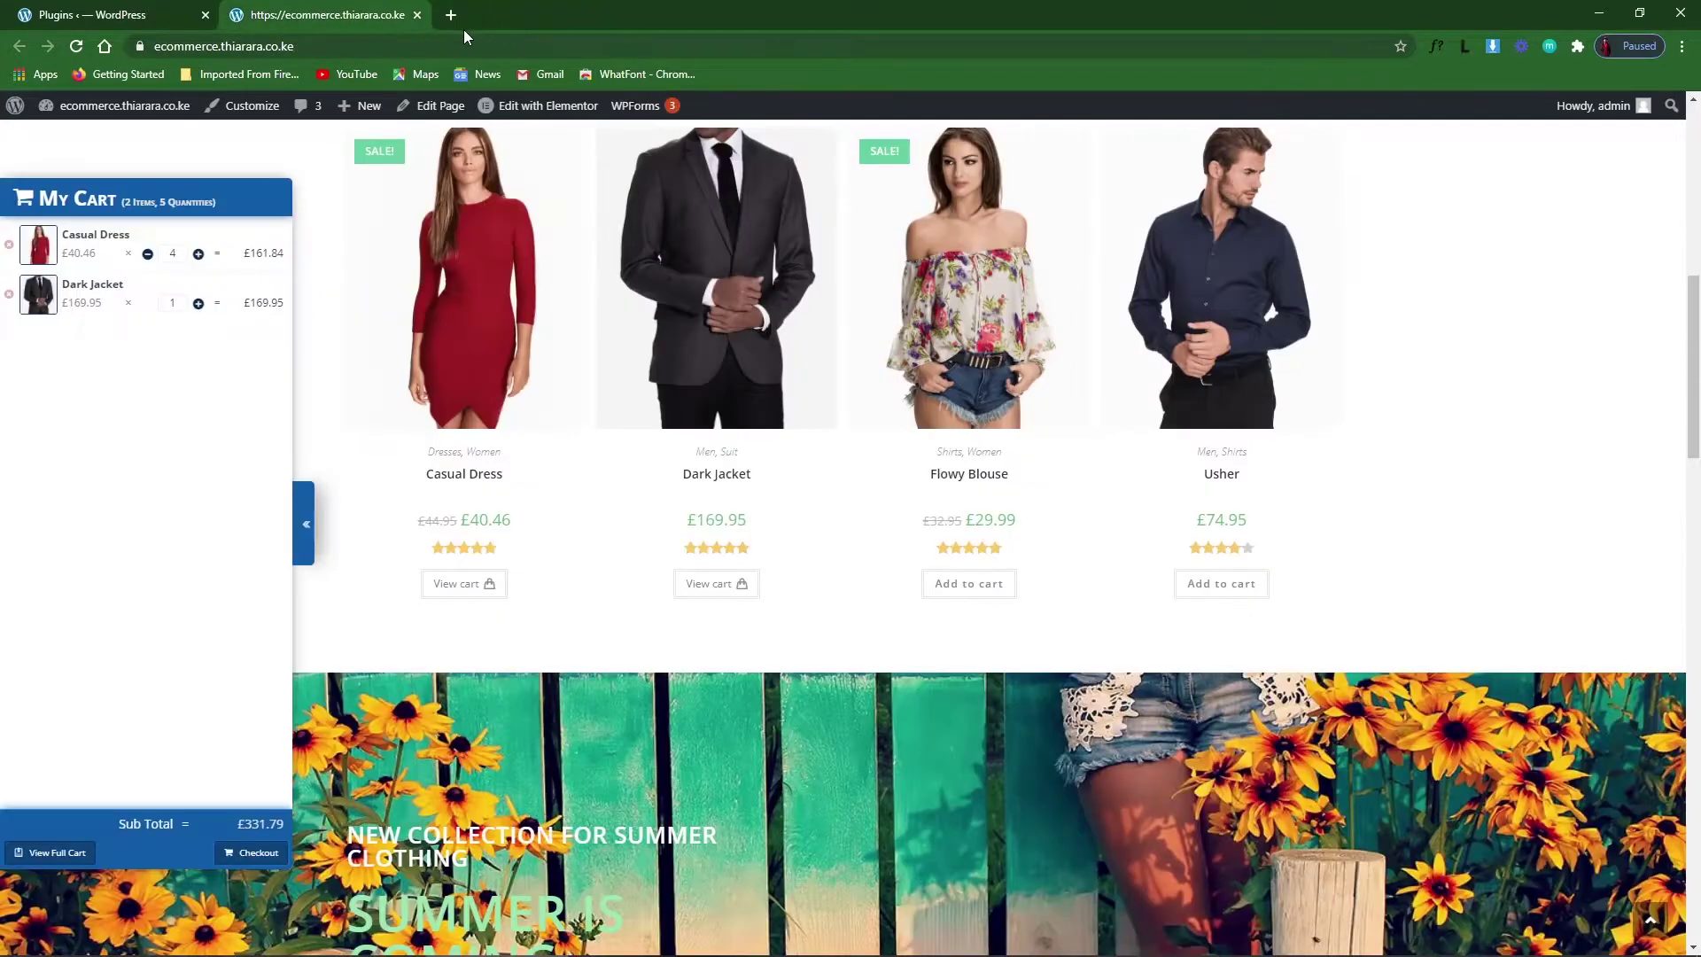
{"action": "left_click", "coordinate": [162, 15]}
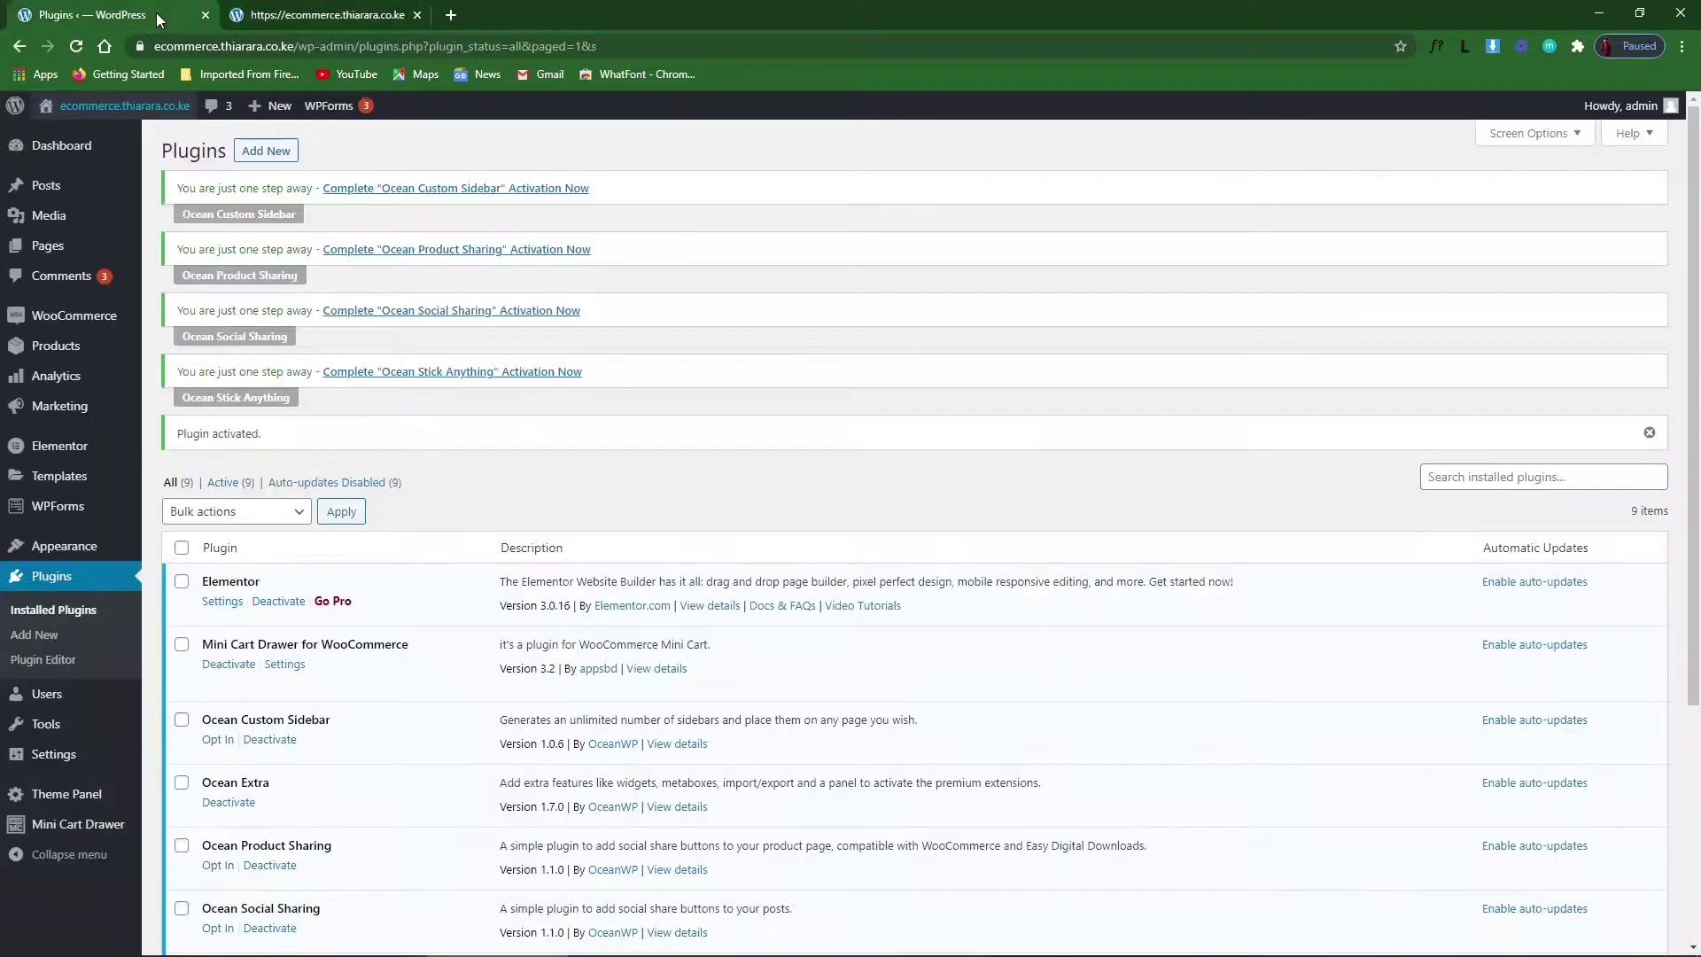
{"action": "left_click", "coordinate": [65, 831]}
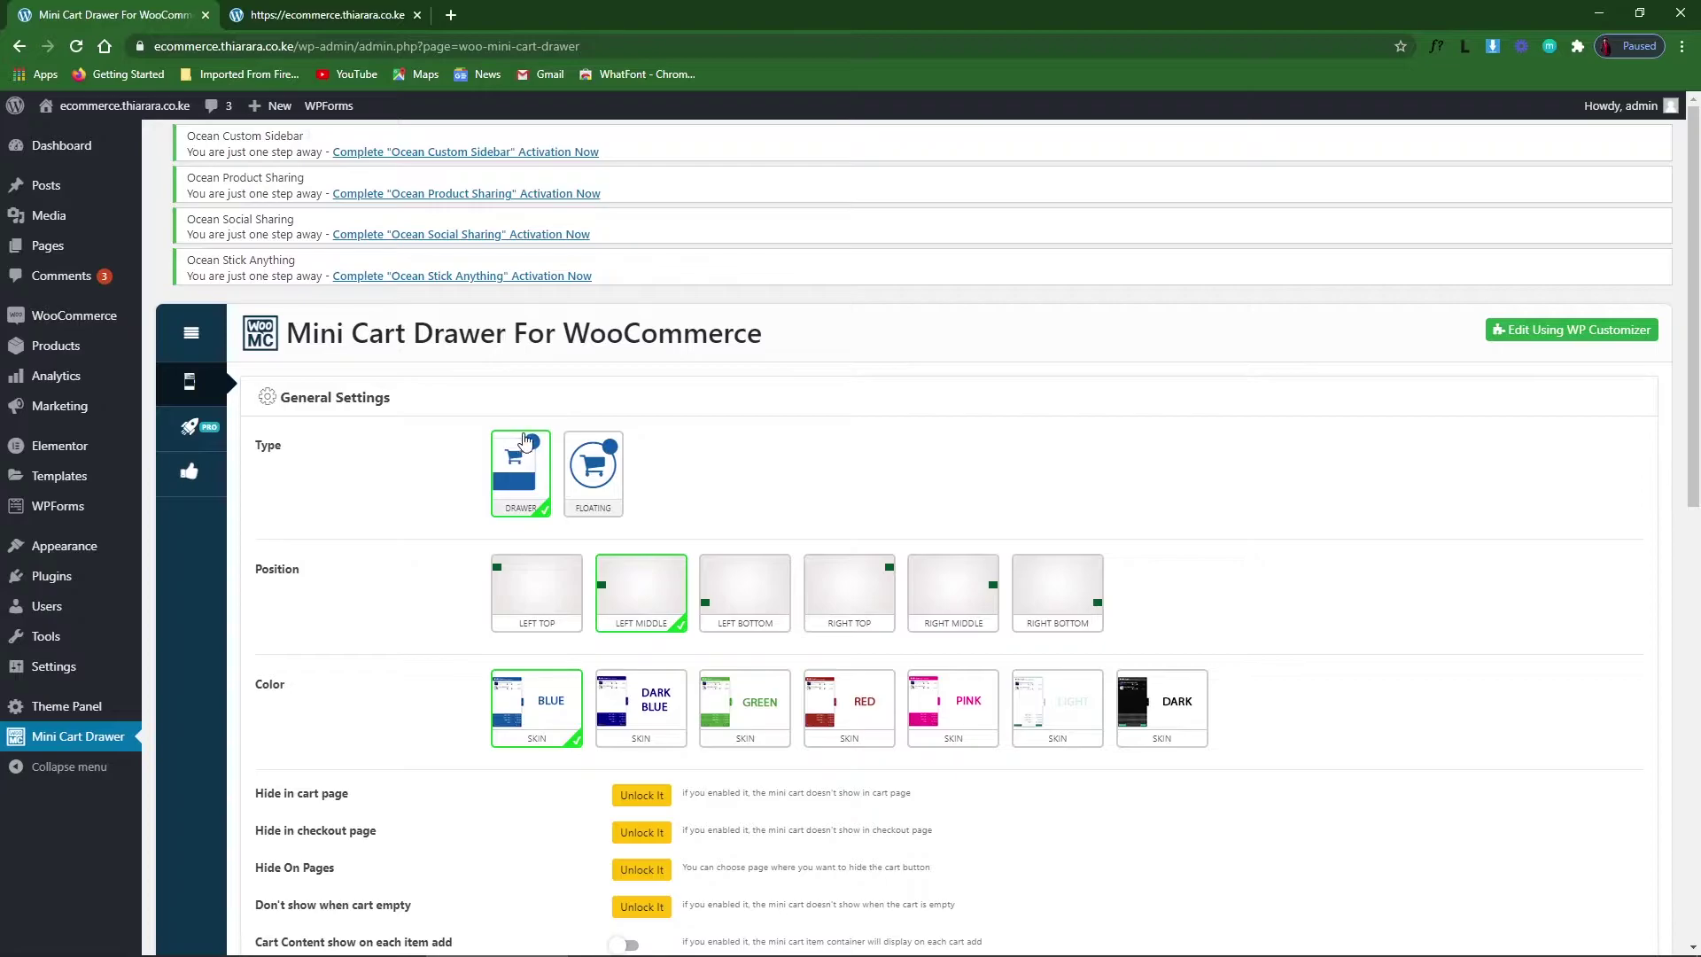
Collapse the storefront's open cart drawer and return to the settings tab.
{"action": "left_click", "coordinate": [318, 15]}
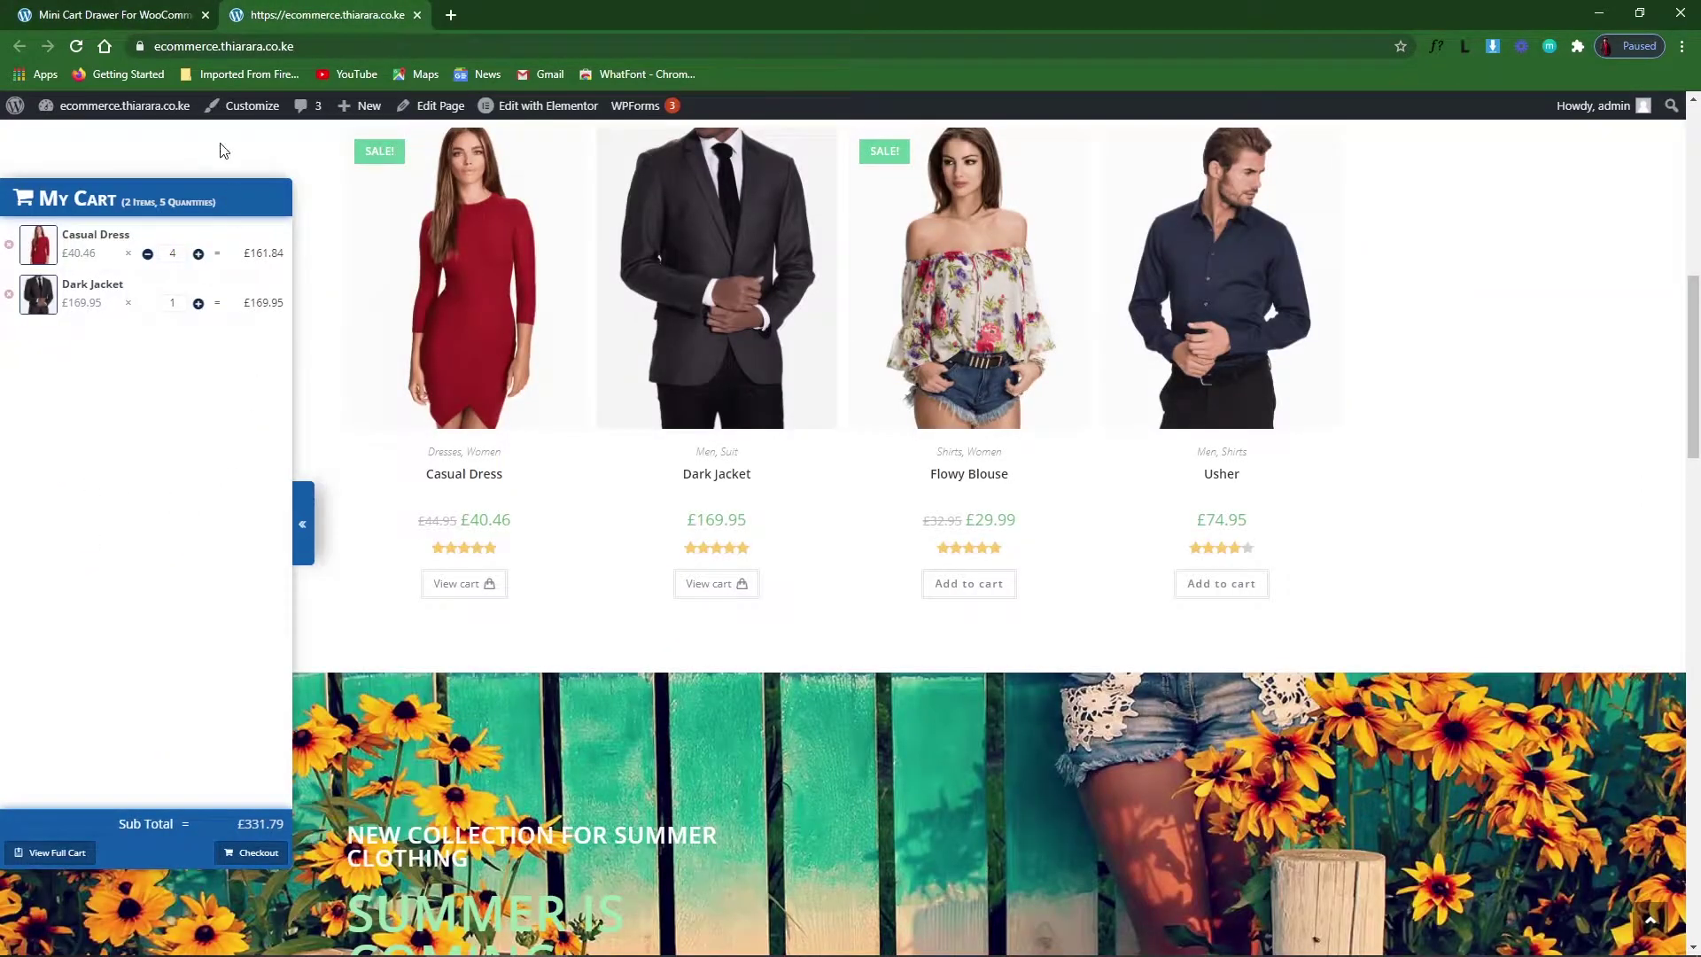
{"action": "left_click", "coordinate": [298, 551]}
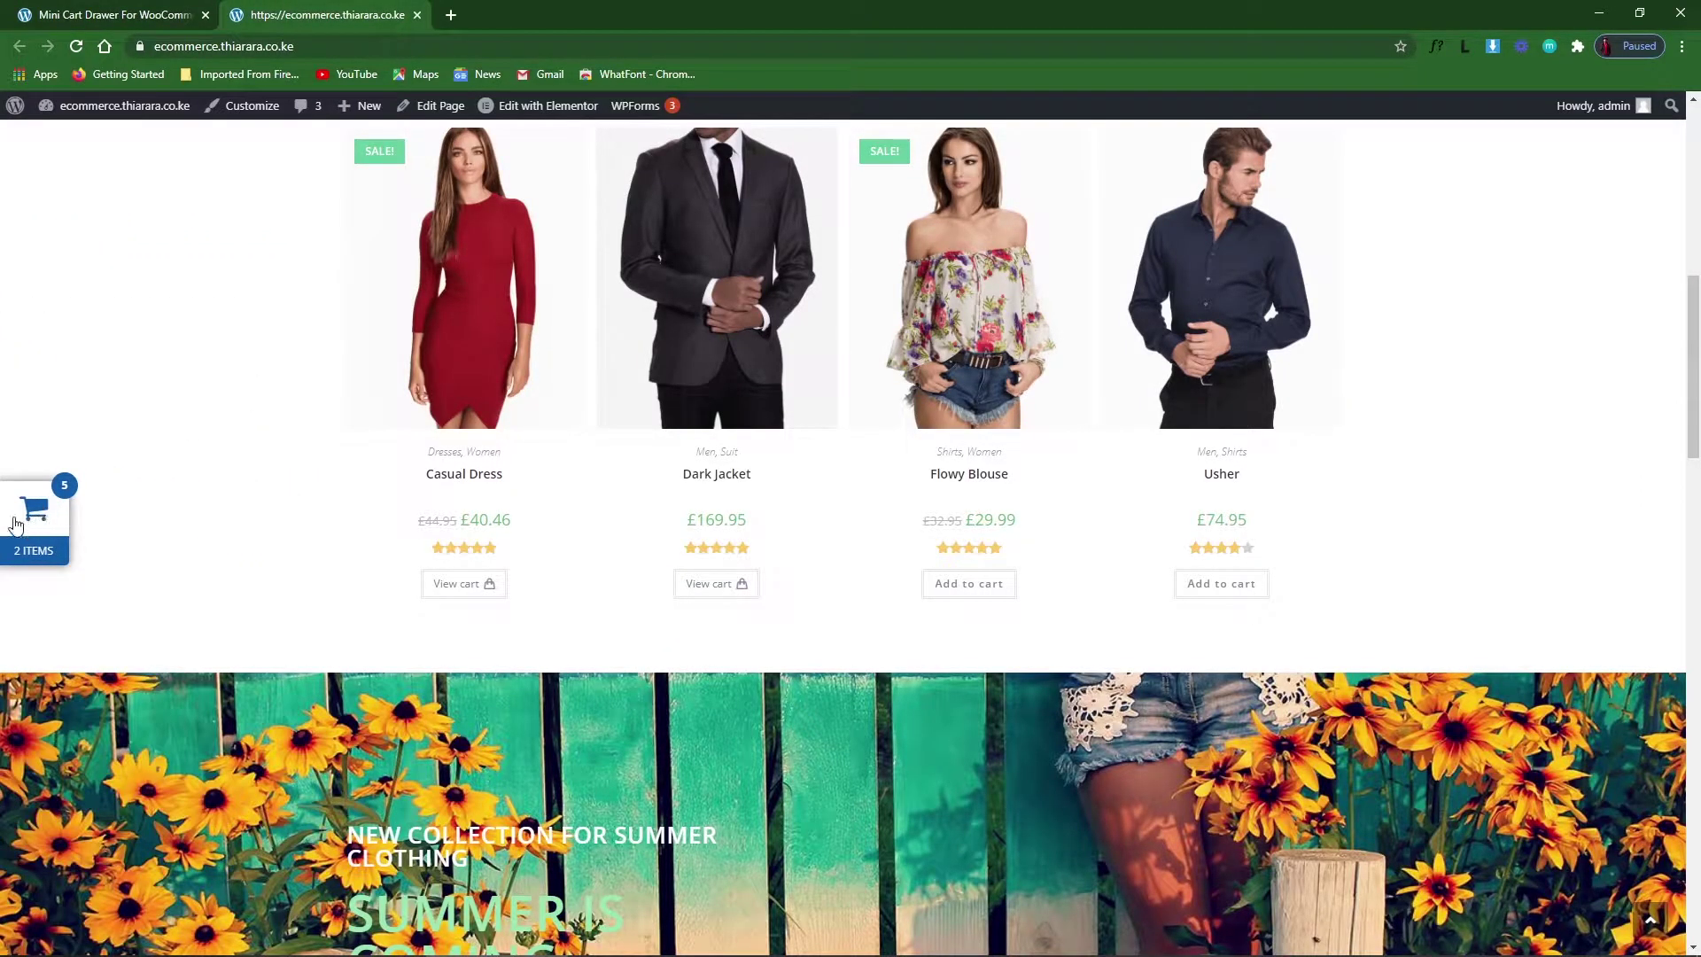
{"action": "left_click", "coordinate": [186, 15]}
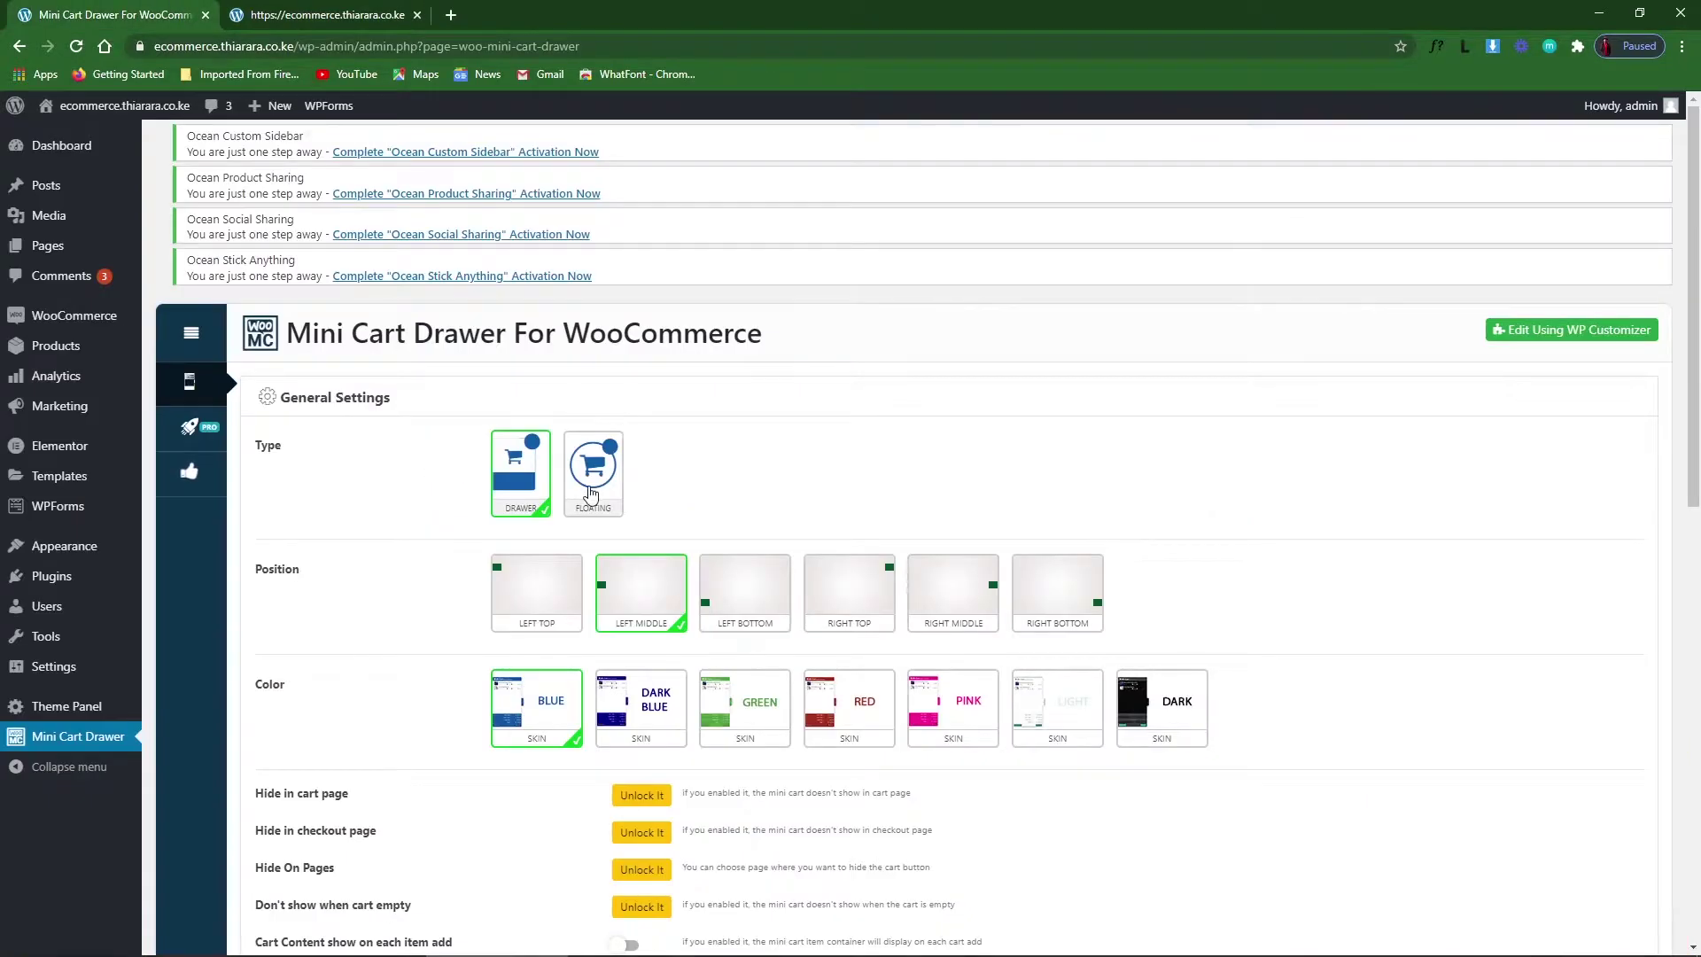
Set the mini cart Type to Floating and save.
{"action": "left_click", "coordinate": [591, 494]}
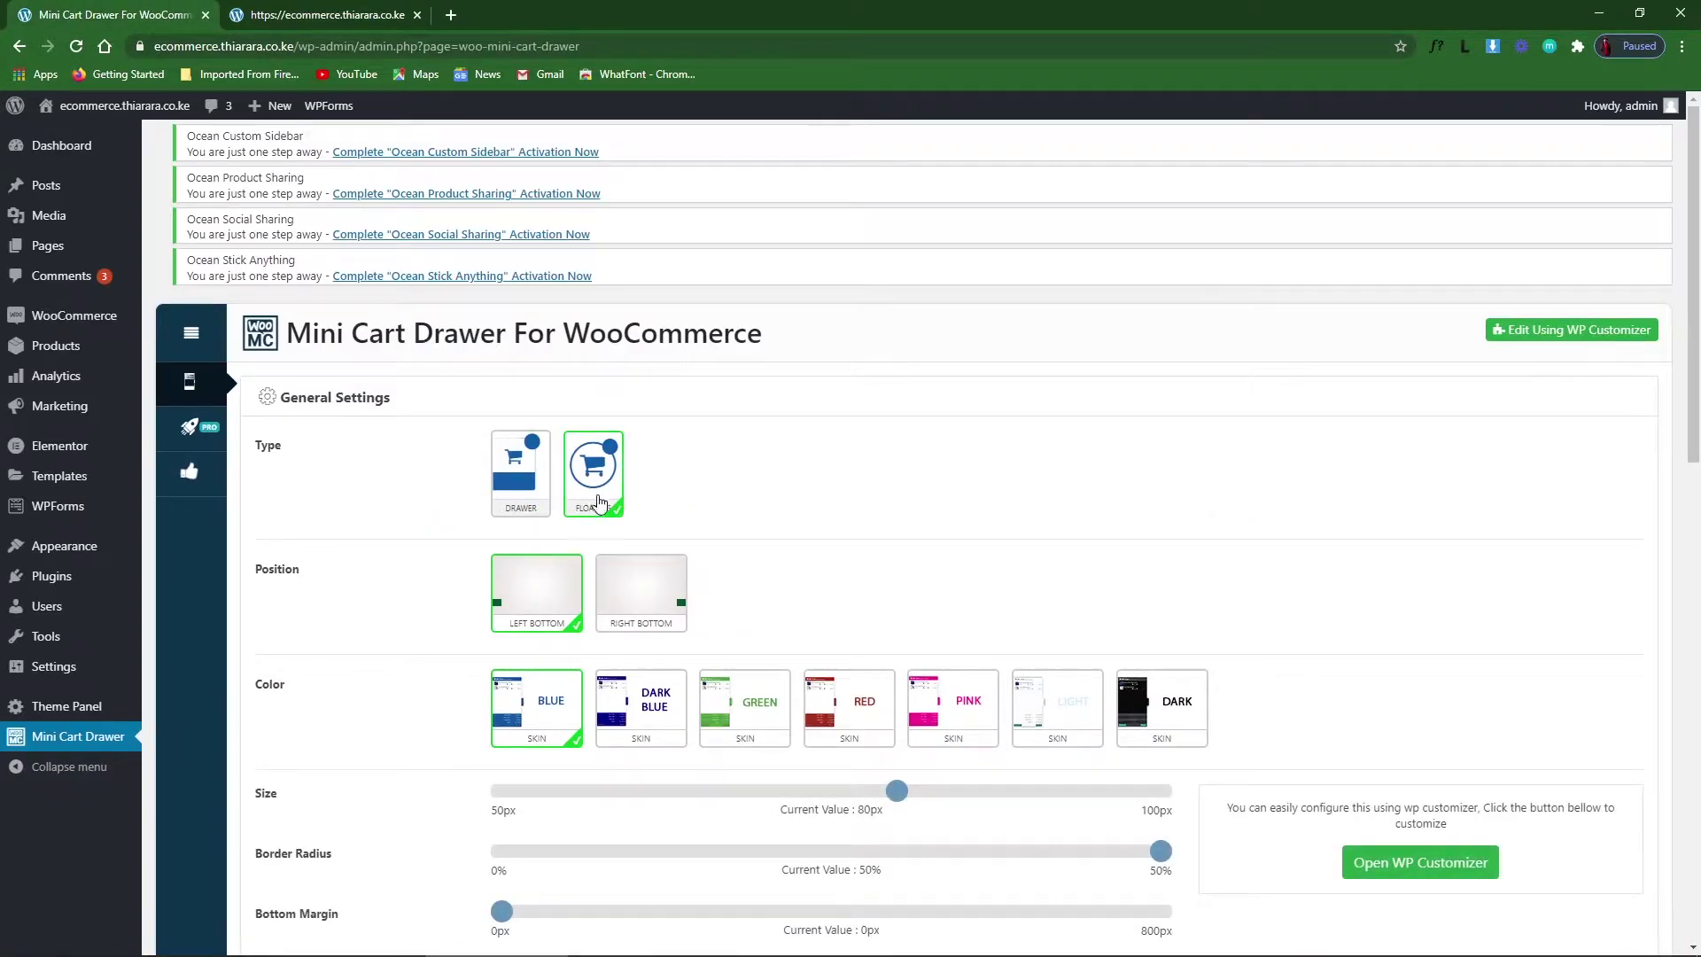
{"action": "scroll", "coordinate": [505, 714], "scroll_direction": "down", "scroll_amount": 5}
{"action": "left_click", "coordinate": [279, 941]}
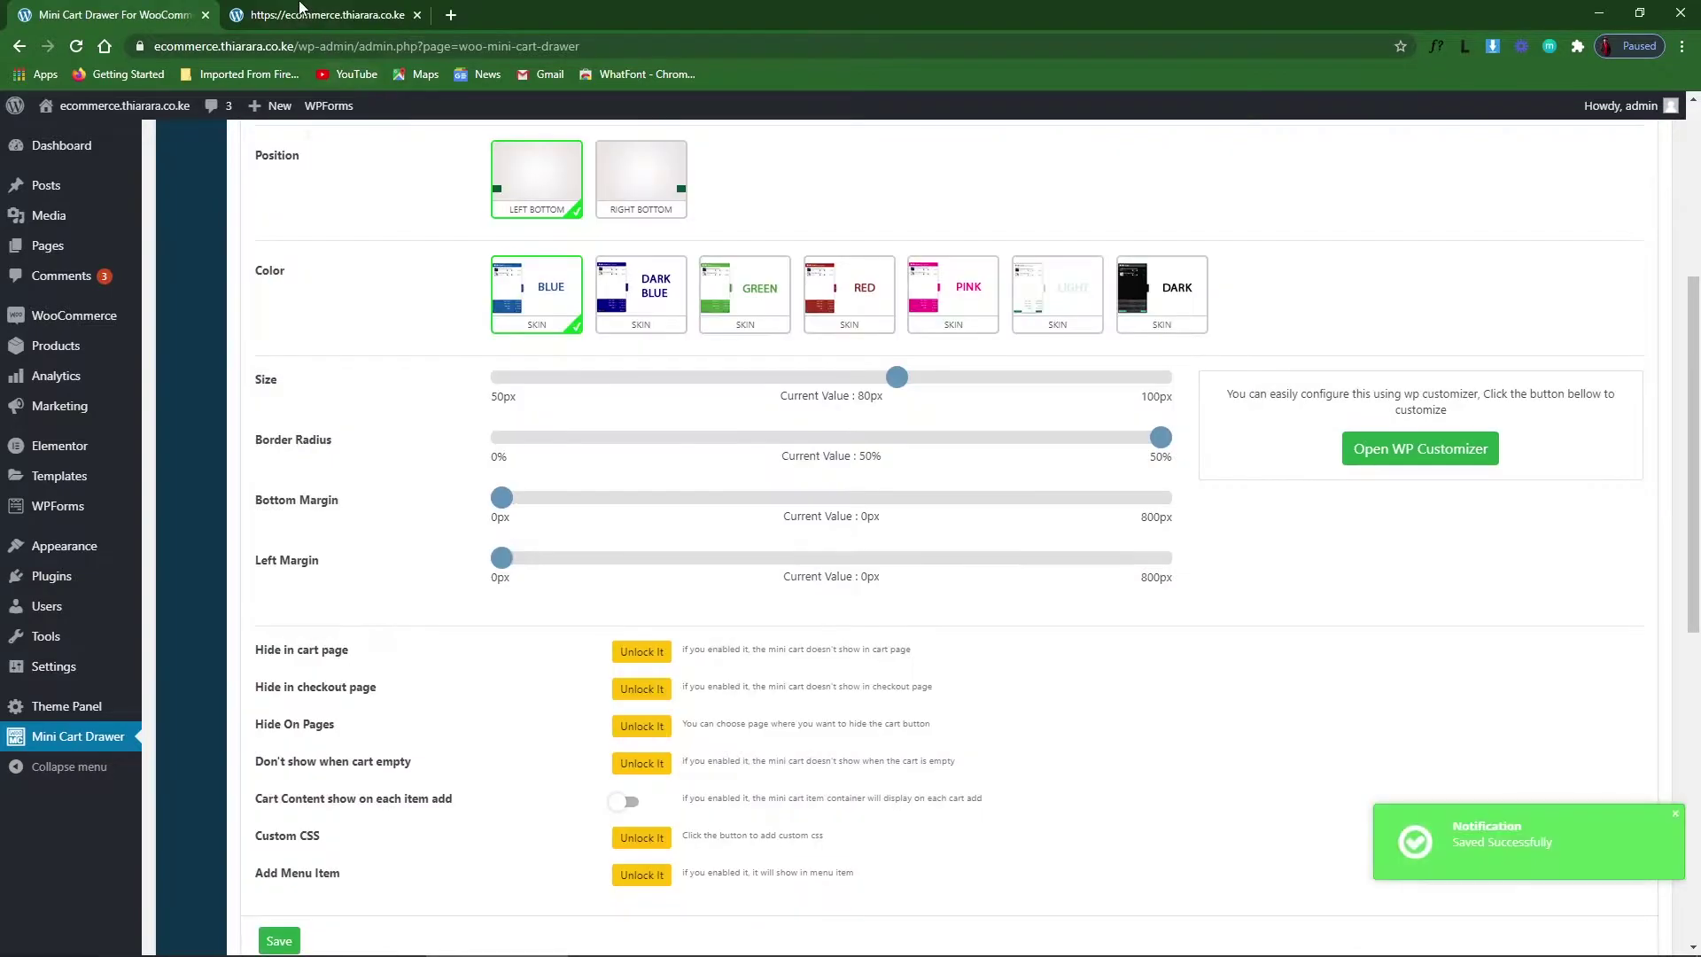
Reload the storefront, open and close the floating cart icon, then return to settings.
{"action": "left_click", "coordinate": [299, 7]}
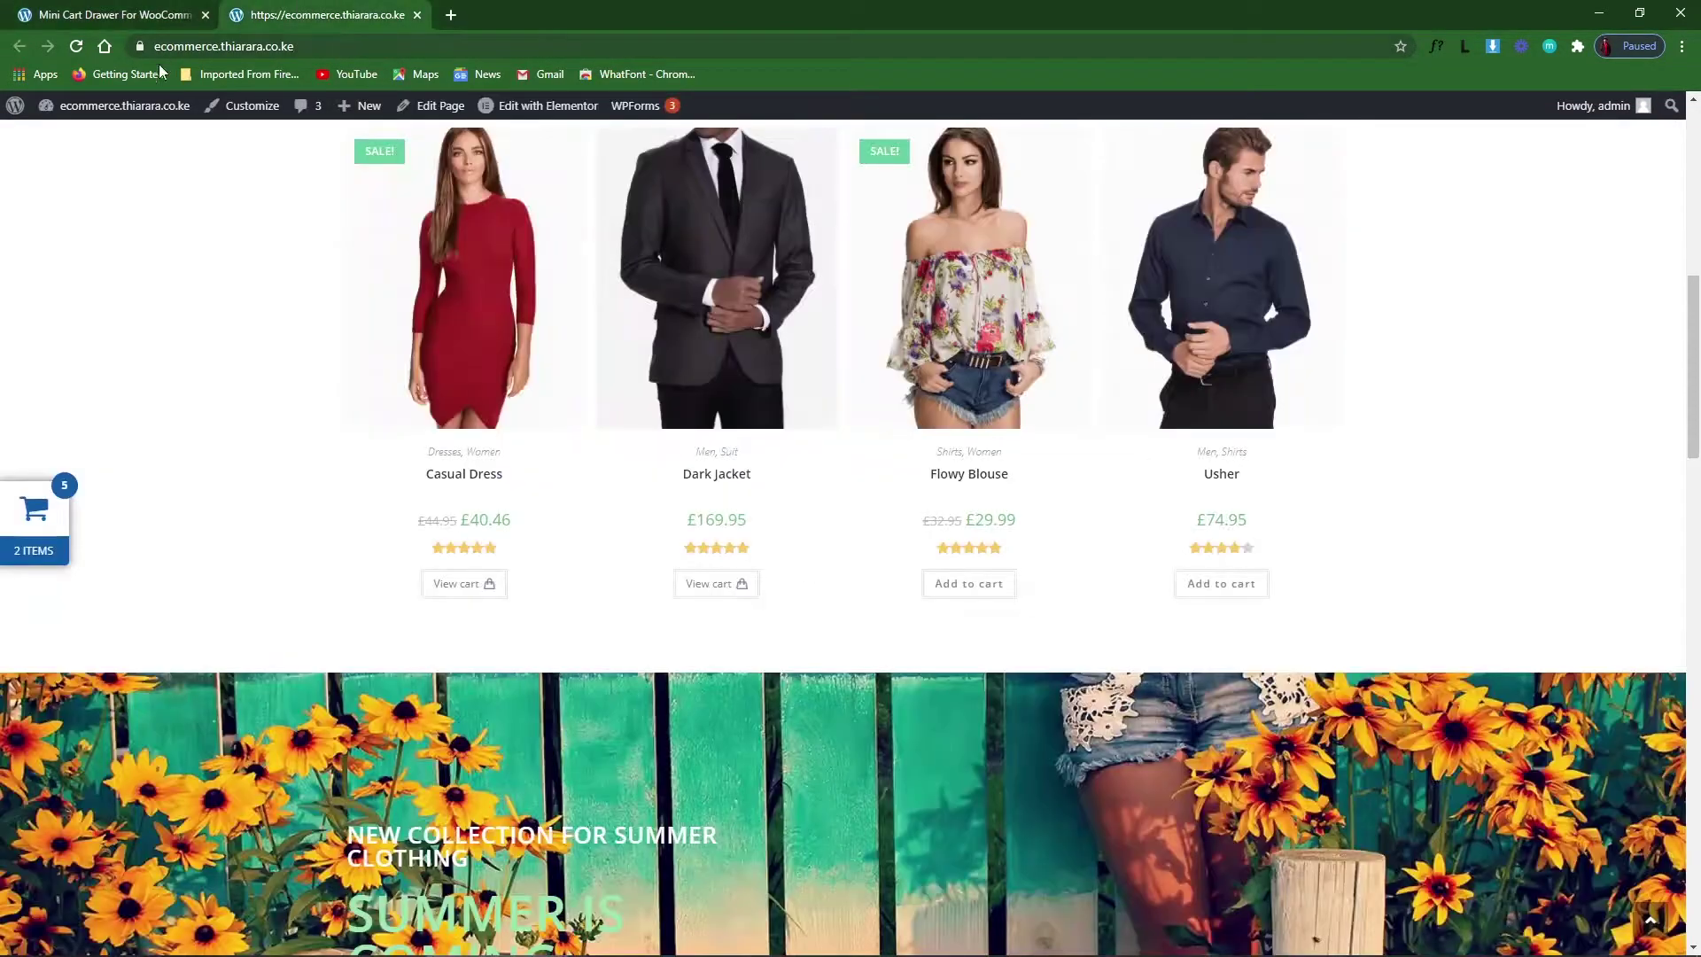
{"action": "left_click", "coordinate": [78, 46]}
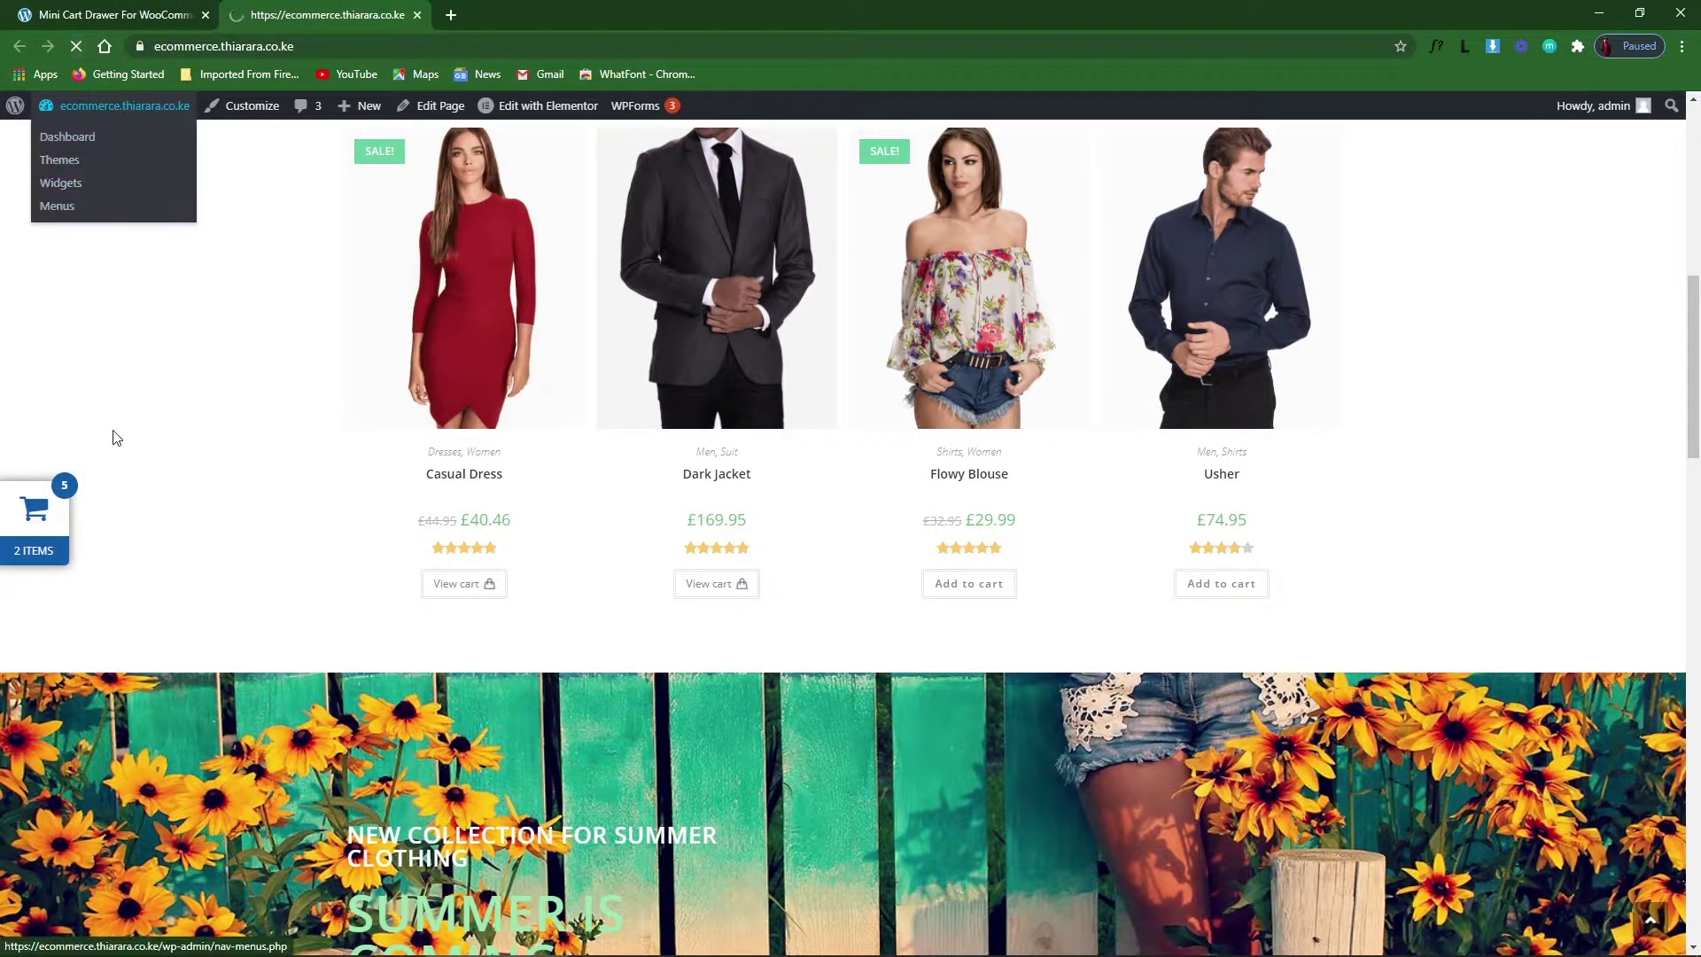
{"action": "left_click", "coordinate": [38, 921]}
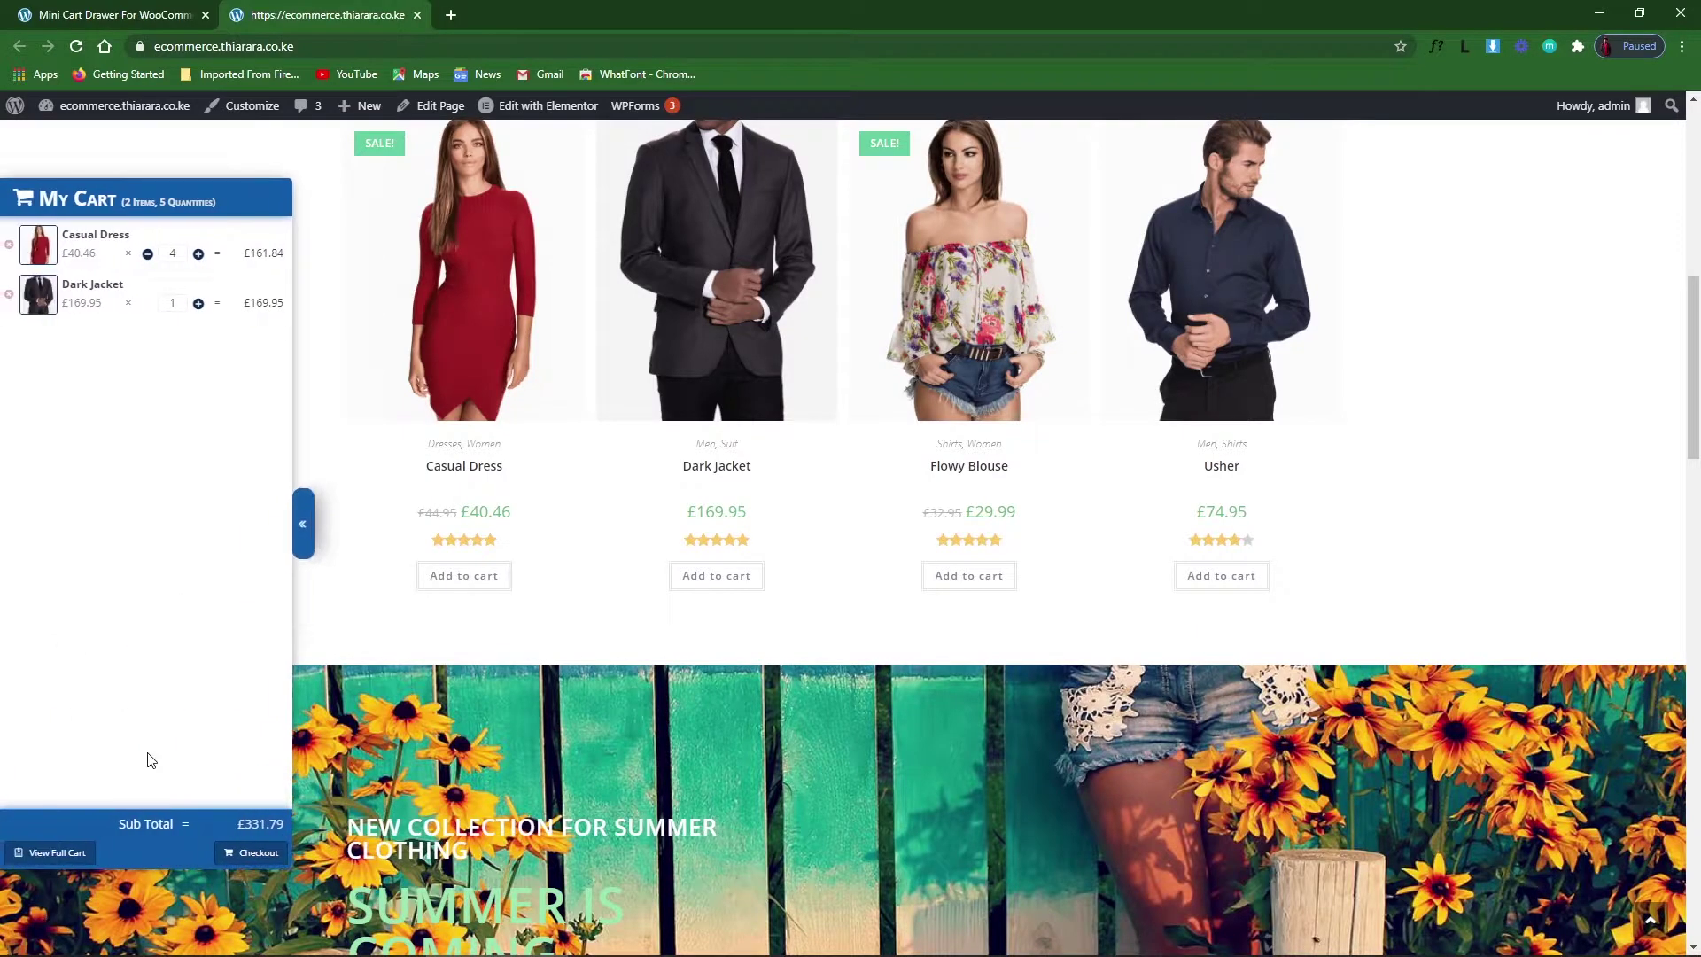
{"action": "left_click", "coordinate": [299, 532]}
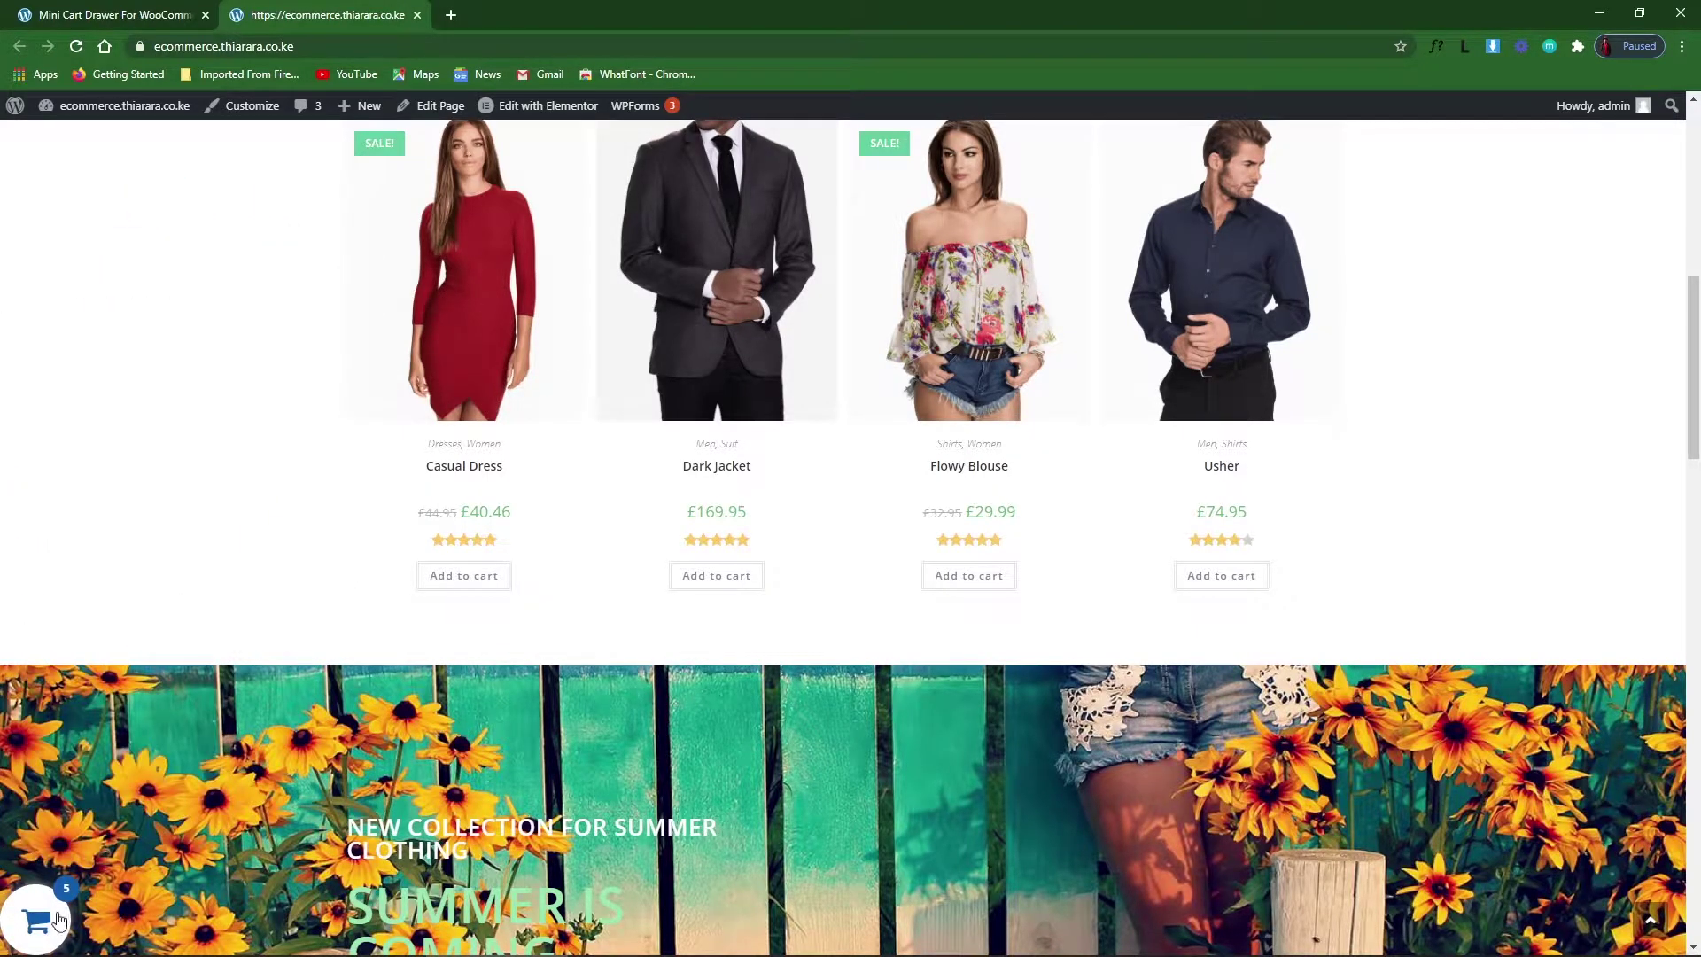
{"action": "left_click", "coordinate": [114, 14]}
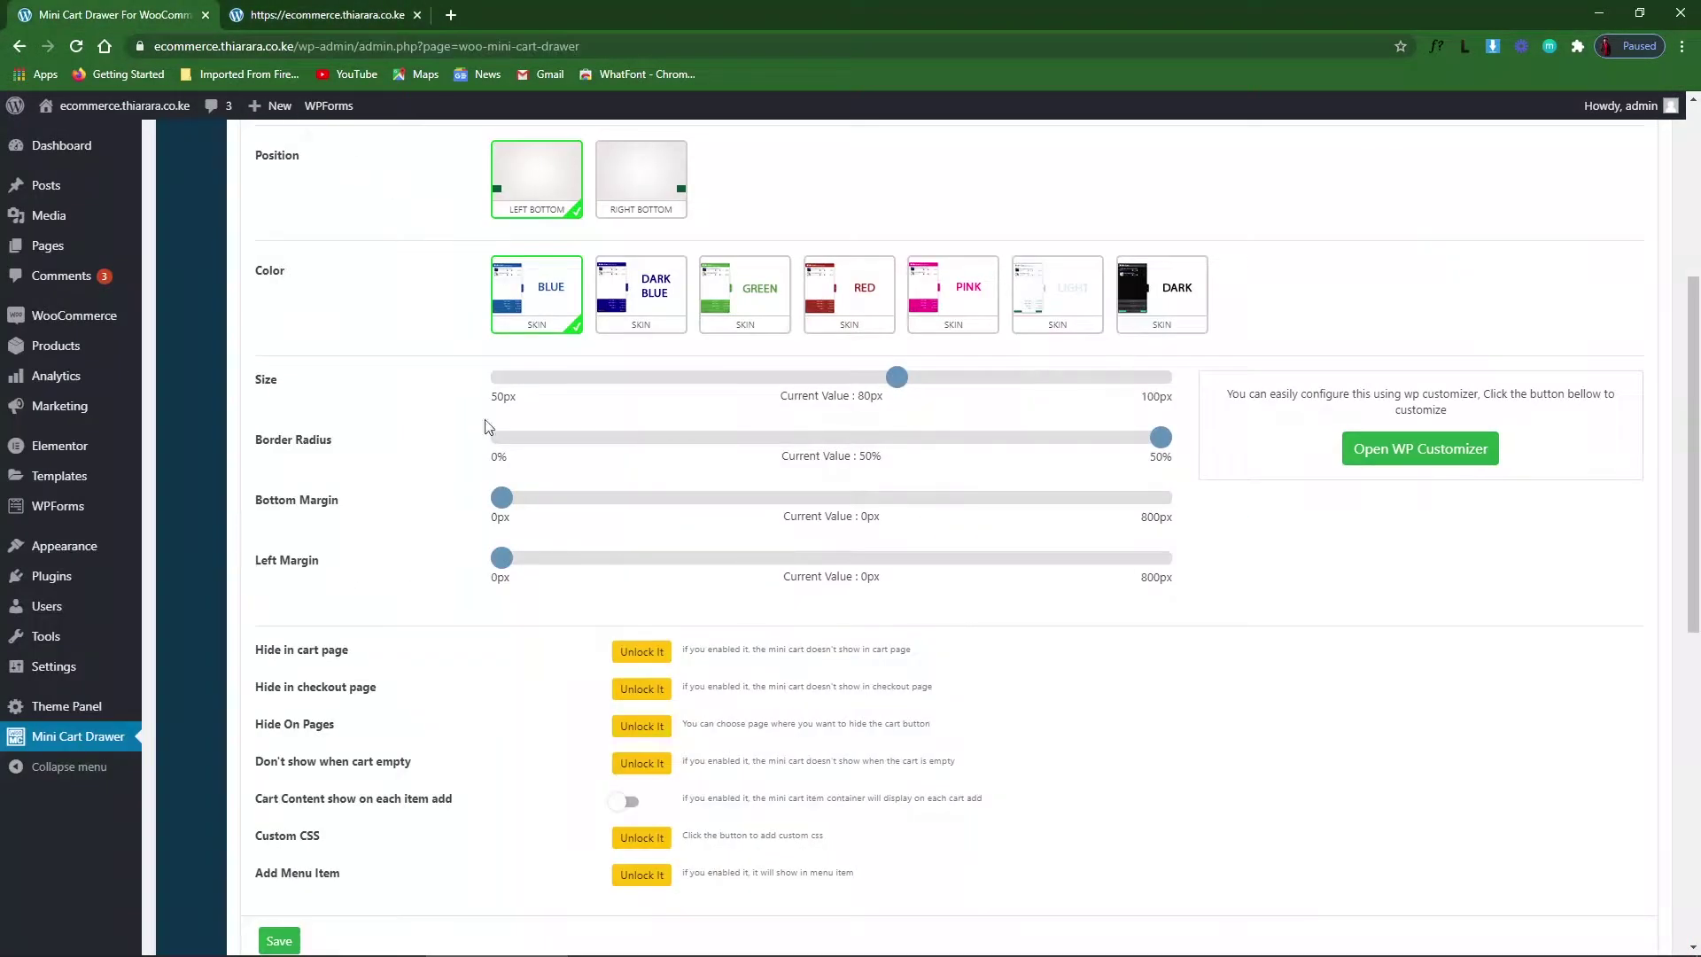
Set the mini cart Type back to Drawer with Position Right Middle.
{"action": "scroll", "coordinate": [513, 562], "scroll_direction": "up", "scroll_amount": 5}
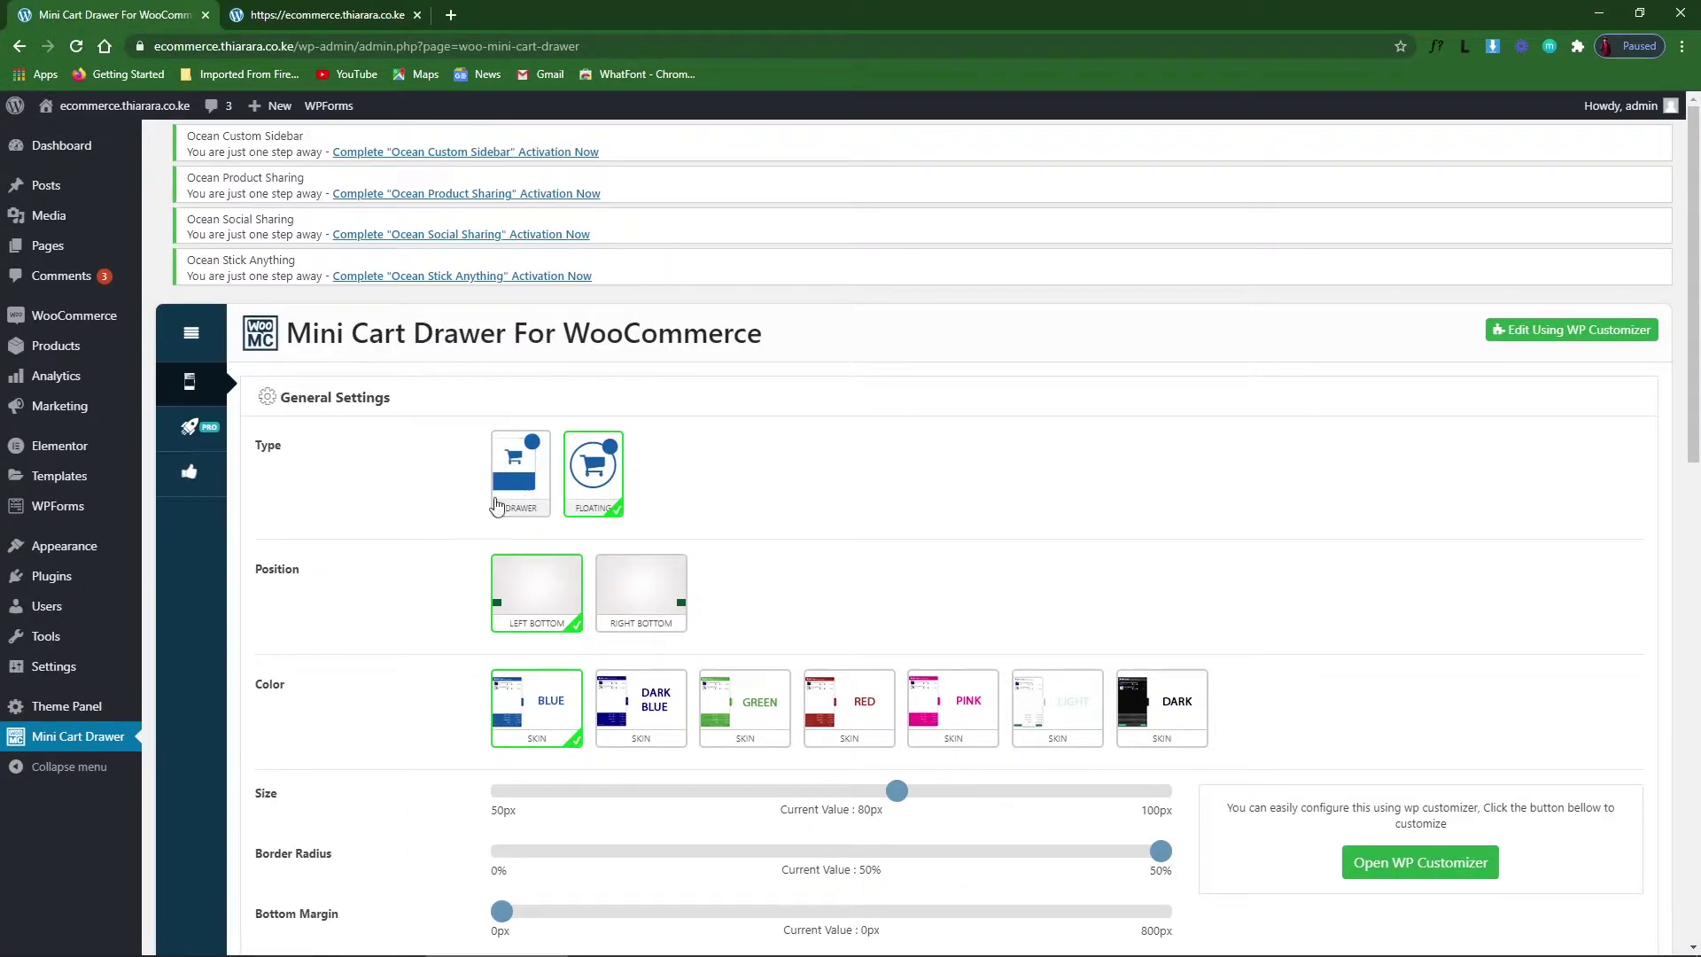
{"action": "left_click", "coordinate": [519, 475]}
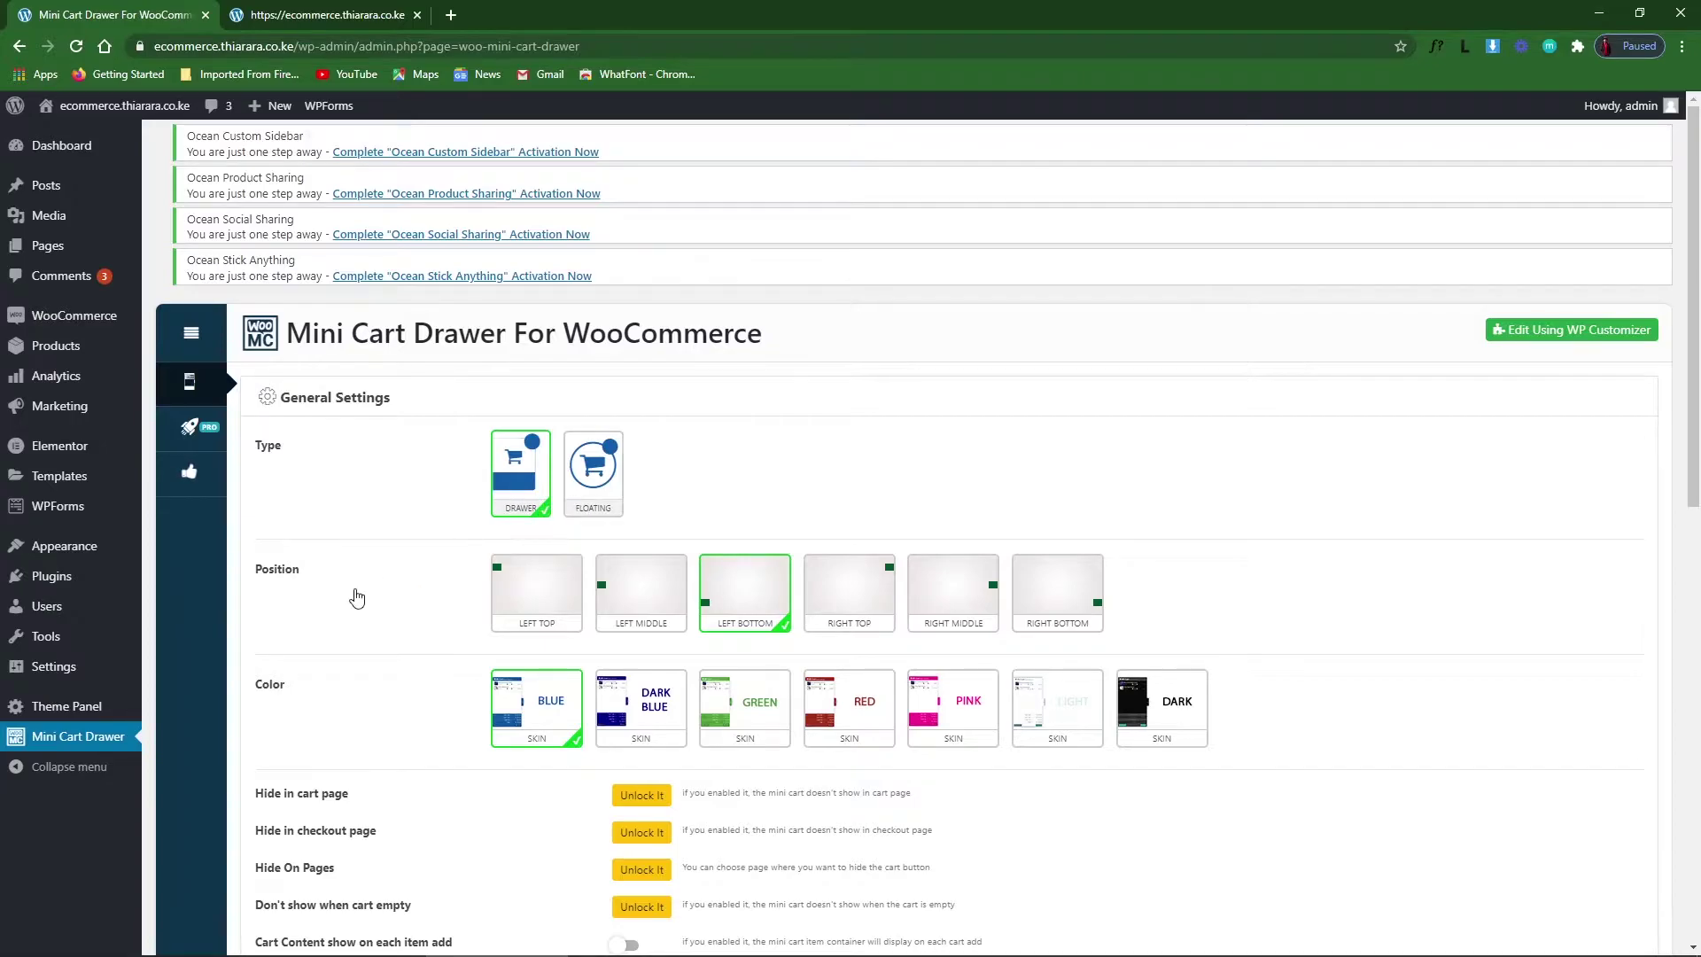
{"action": "scroll", "coordinate": [354, 596], "scroll_direction": "down", "scroll_amount": 2}
{"action": "scroll", "coordinate": [611, 597], "scroll_direction": "down", "scroll_amount": 5}
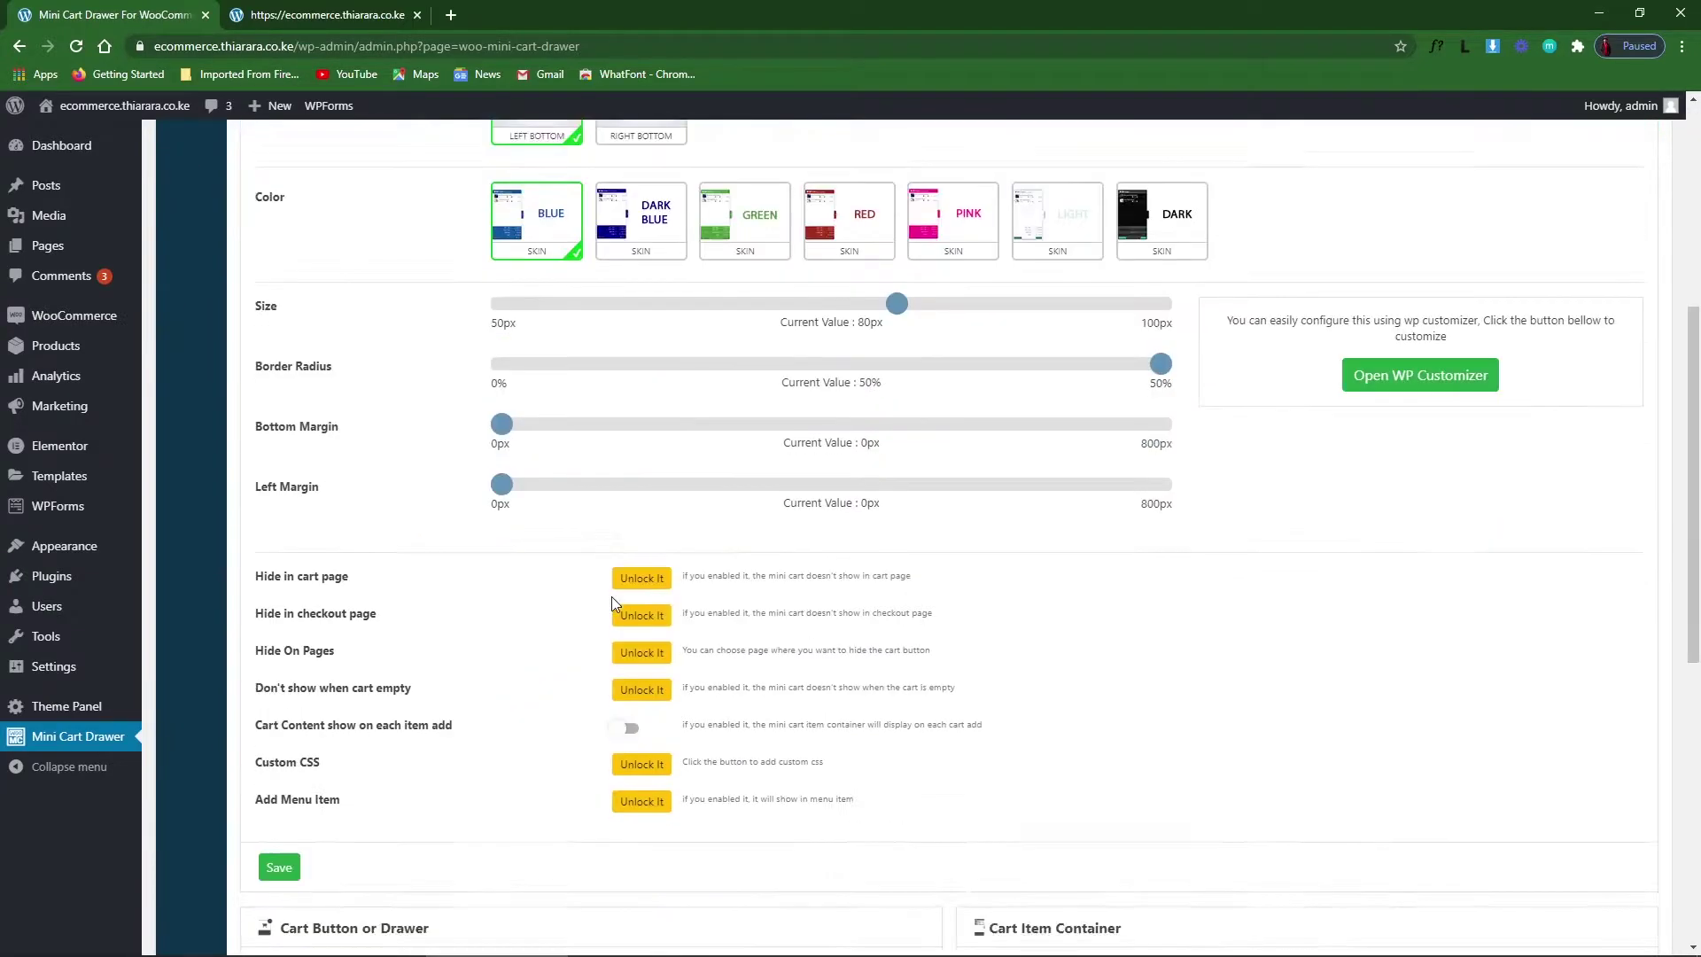
{"action": "scroll", "coordinate": [469, 505], "scroll_direction": "up", "scroll_amount": 2}
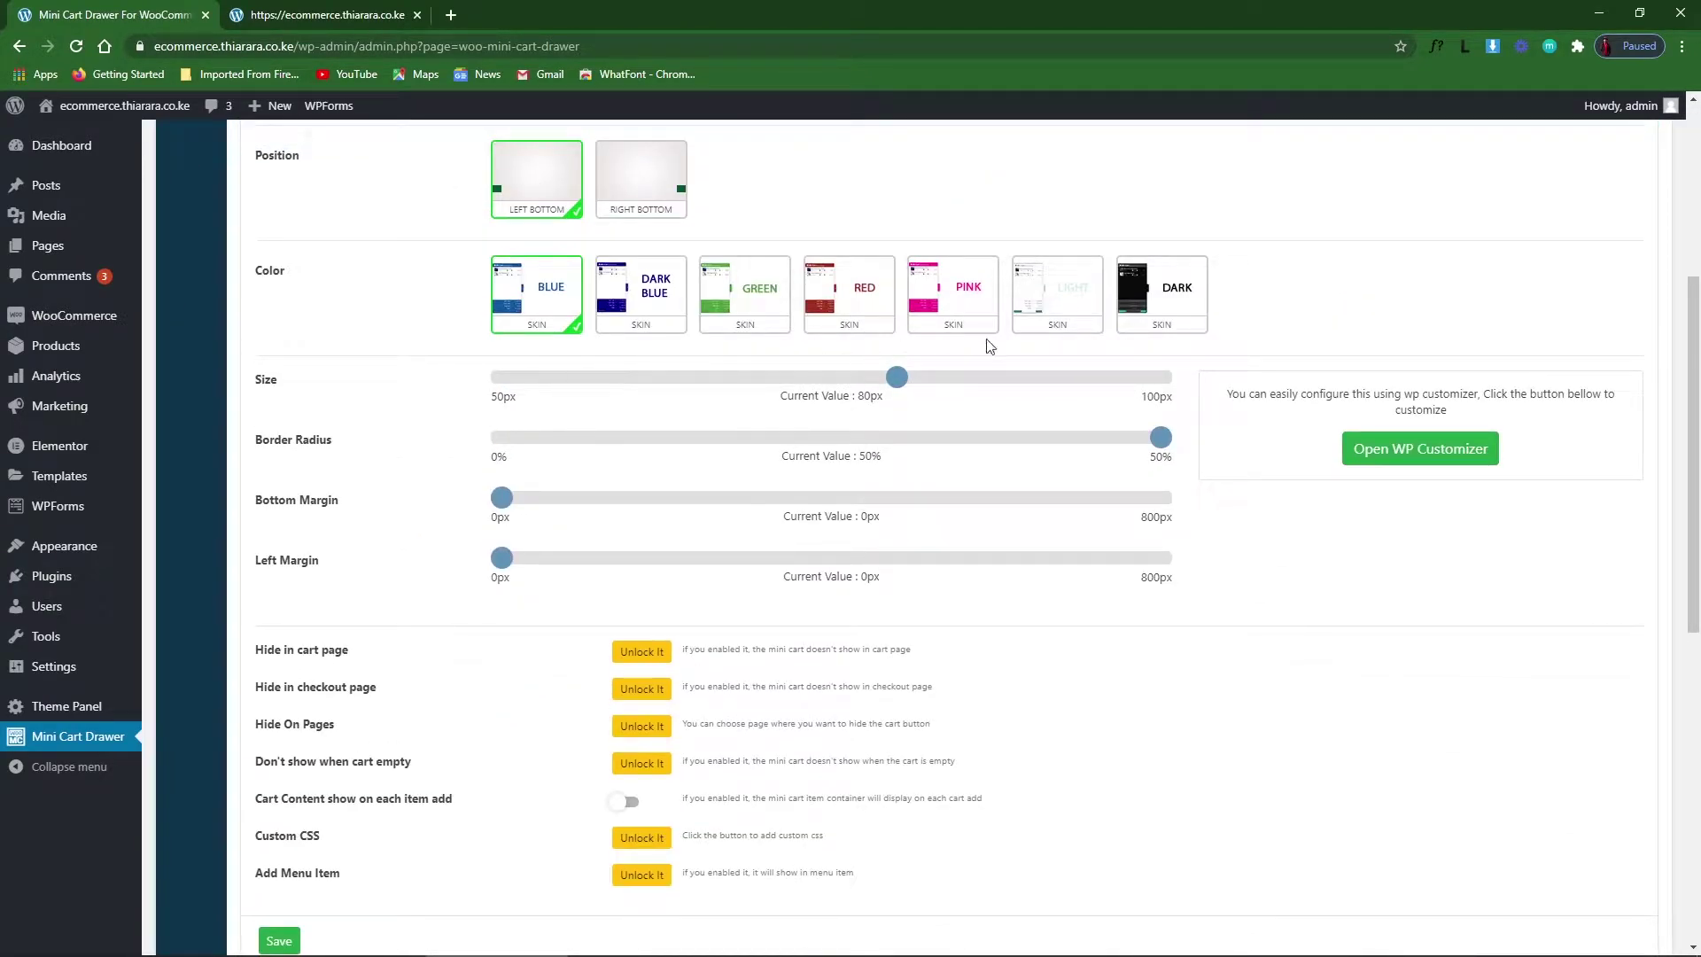
{"action": "scroll", "coordinate": [460, 611], "scroll_direction": "up", "scroll_amount": 5}
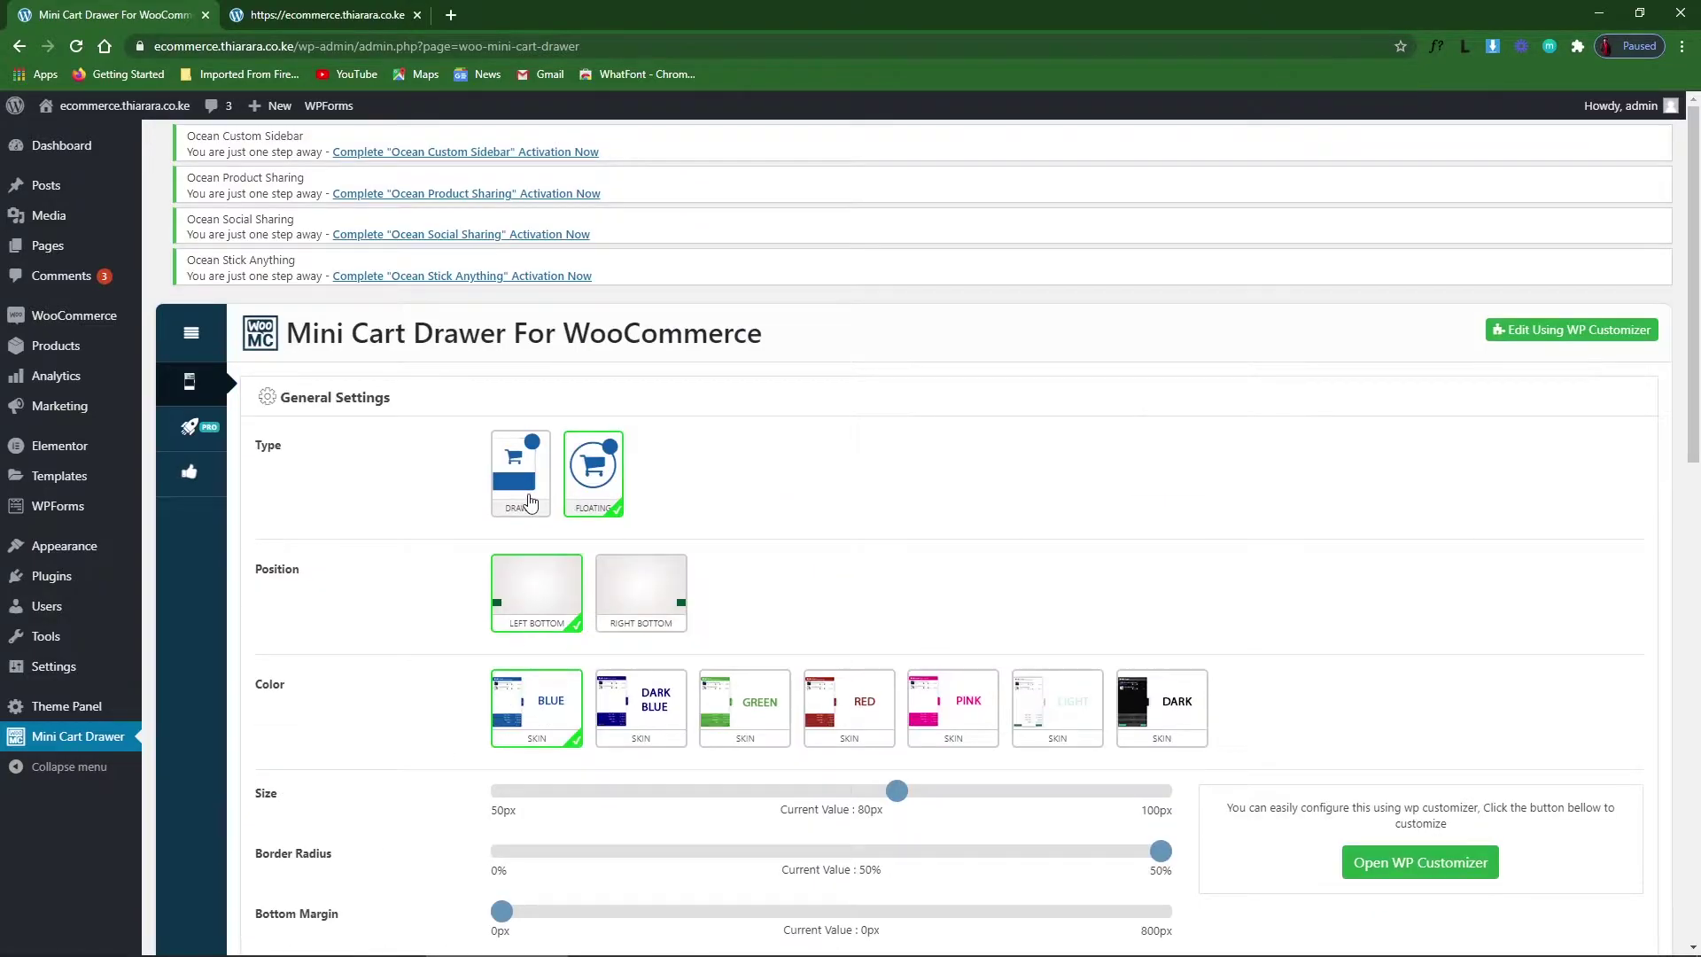
{"action": "left_click", "coordinate": [554, 483]}
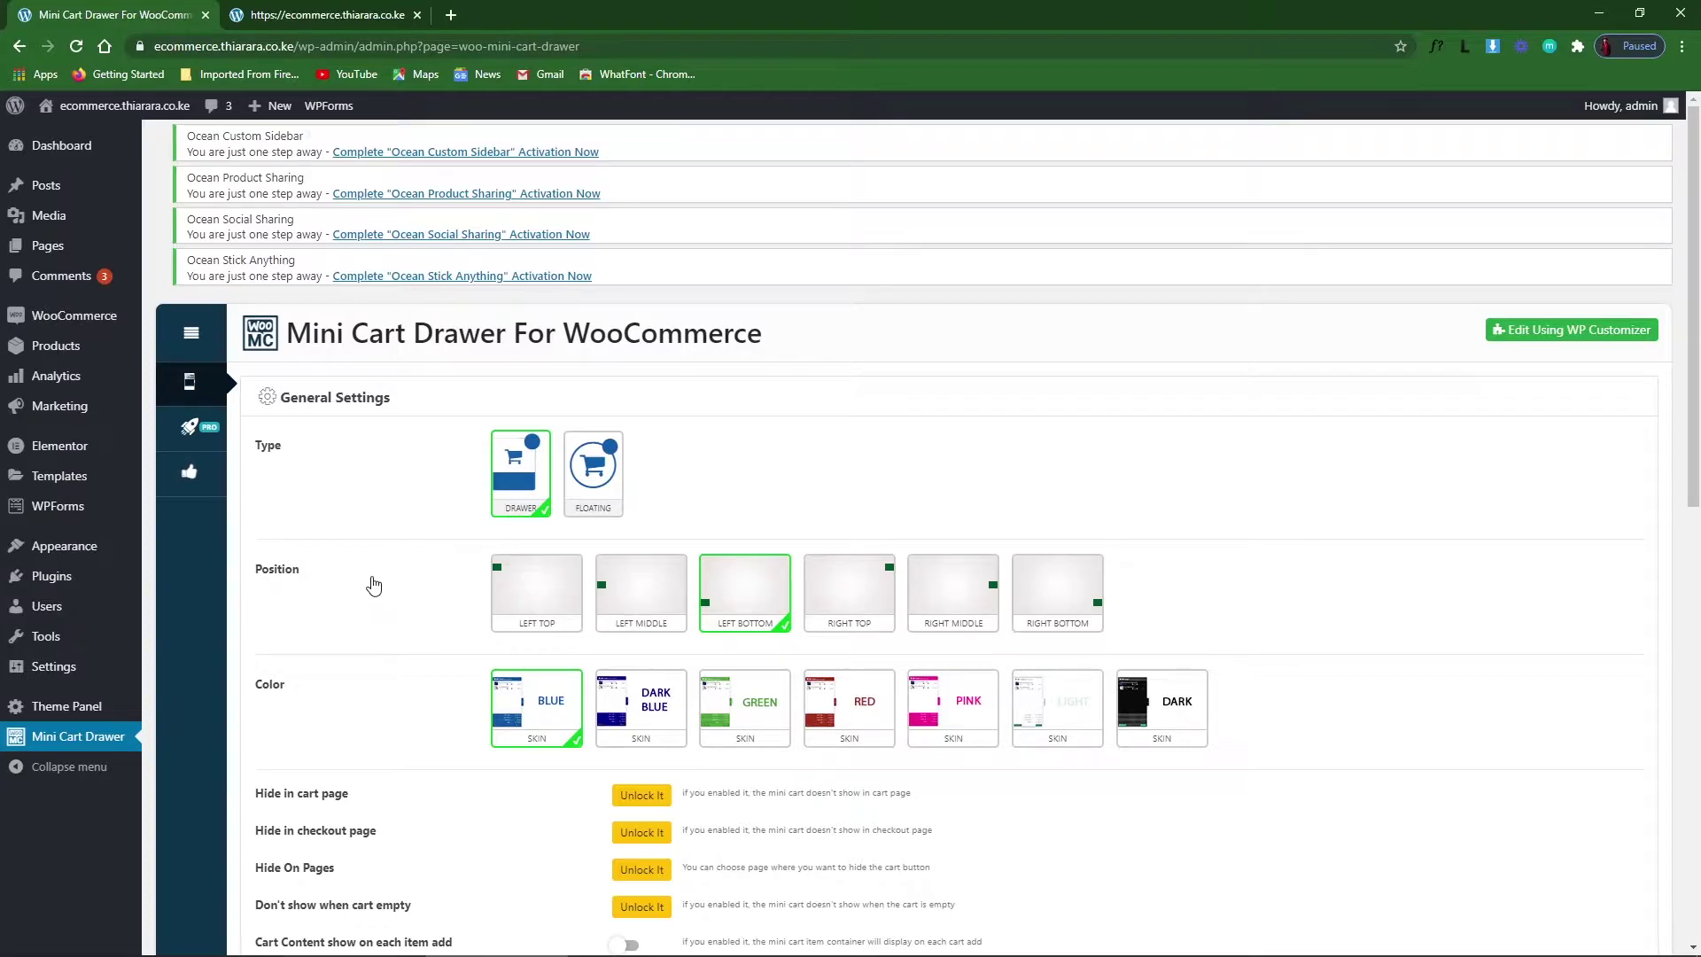
{"action": "left_click", "coordinate": [964, 600]}
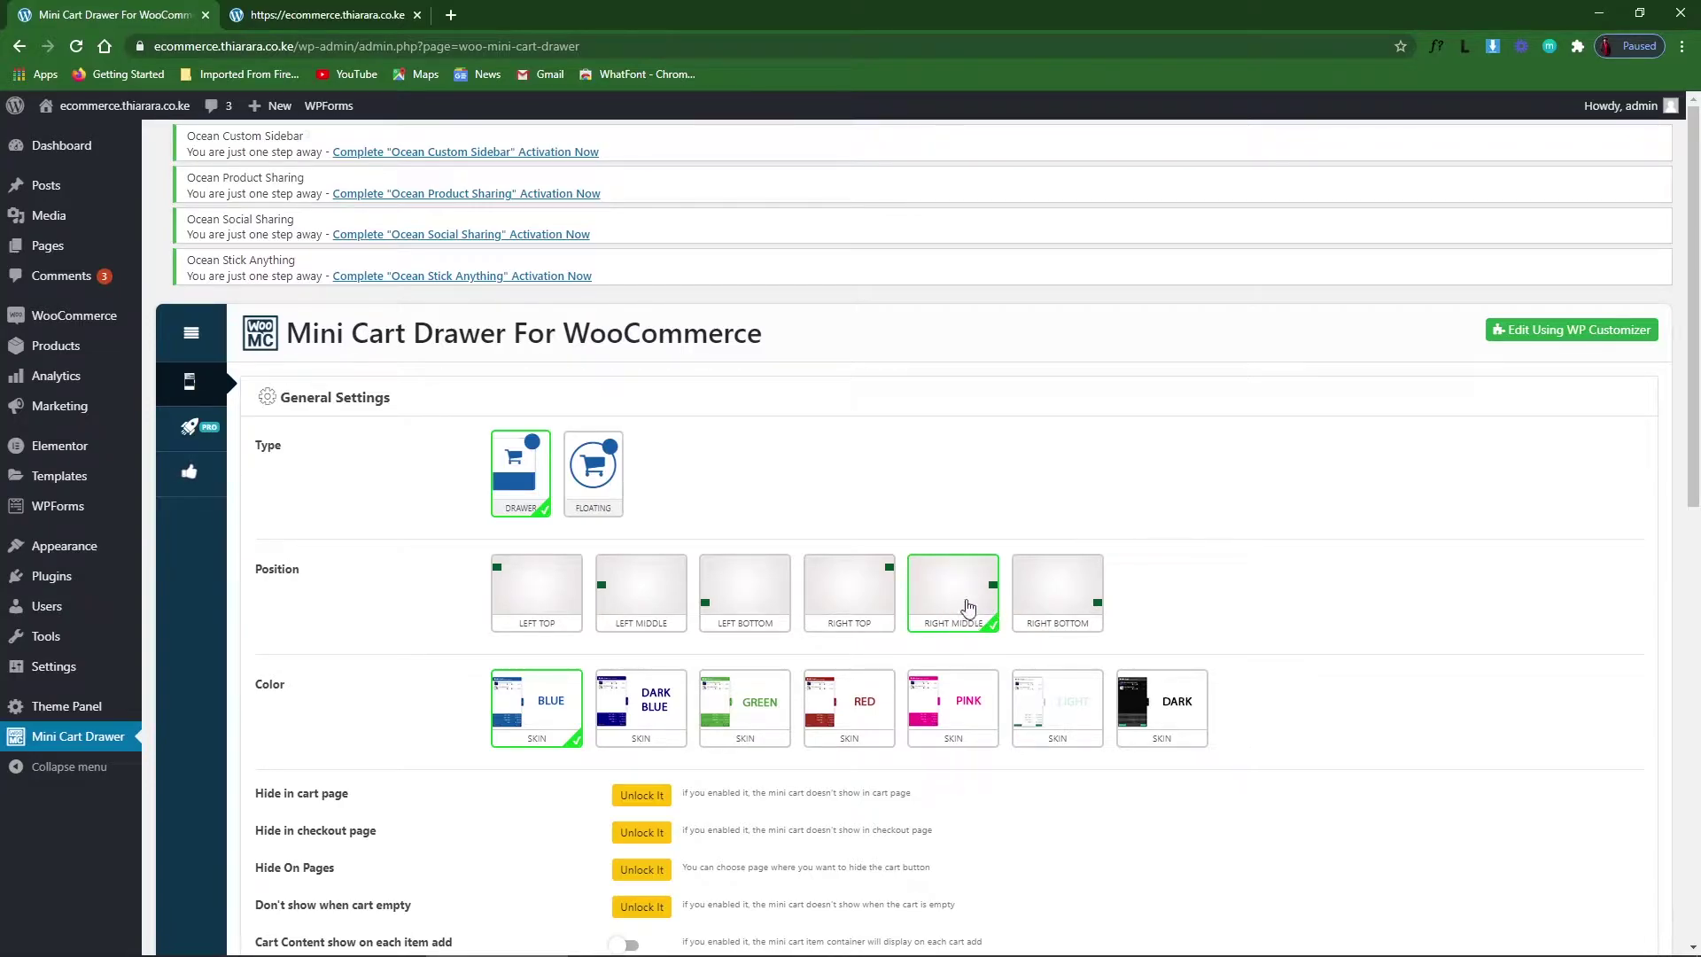
Save the Drawer type and Right Middle position settings.
{"action": "left_click", "coordinate": [337, 14]}
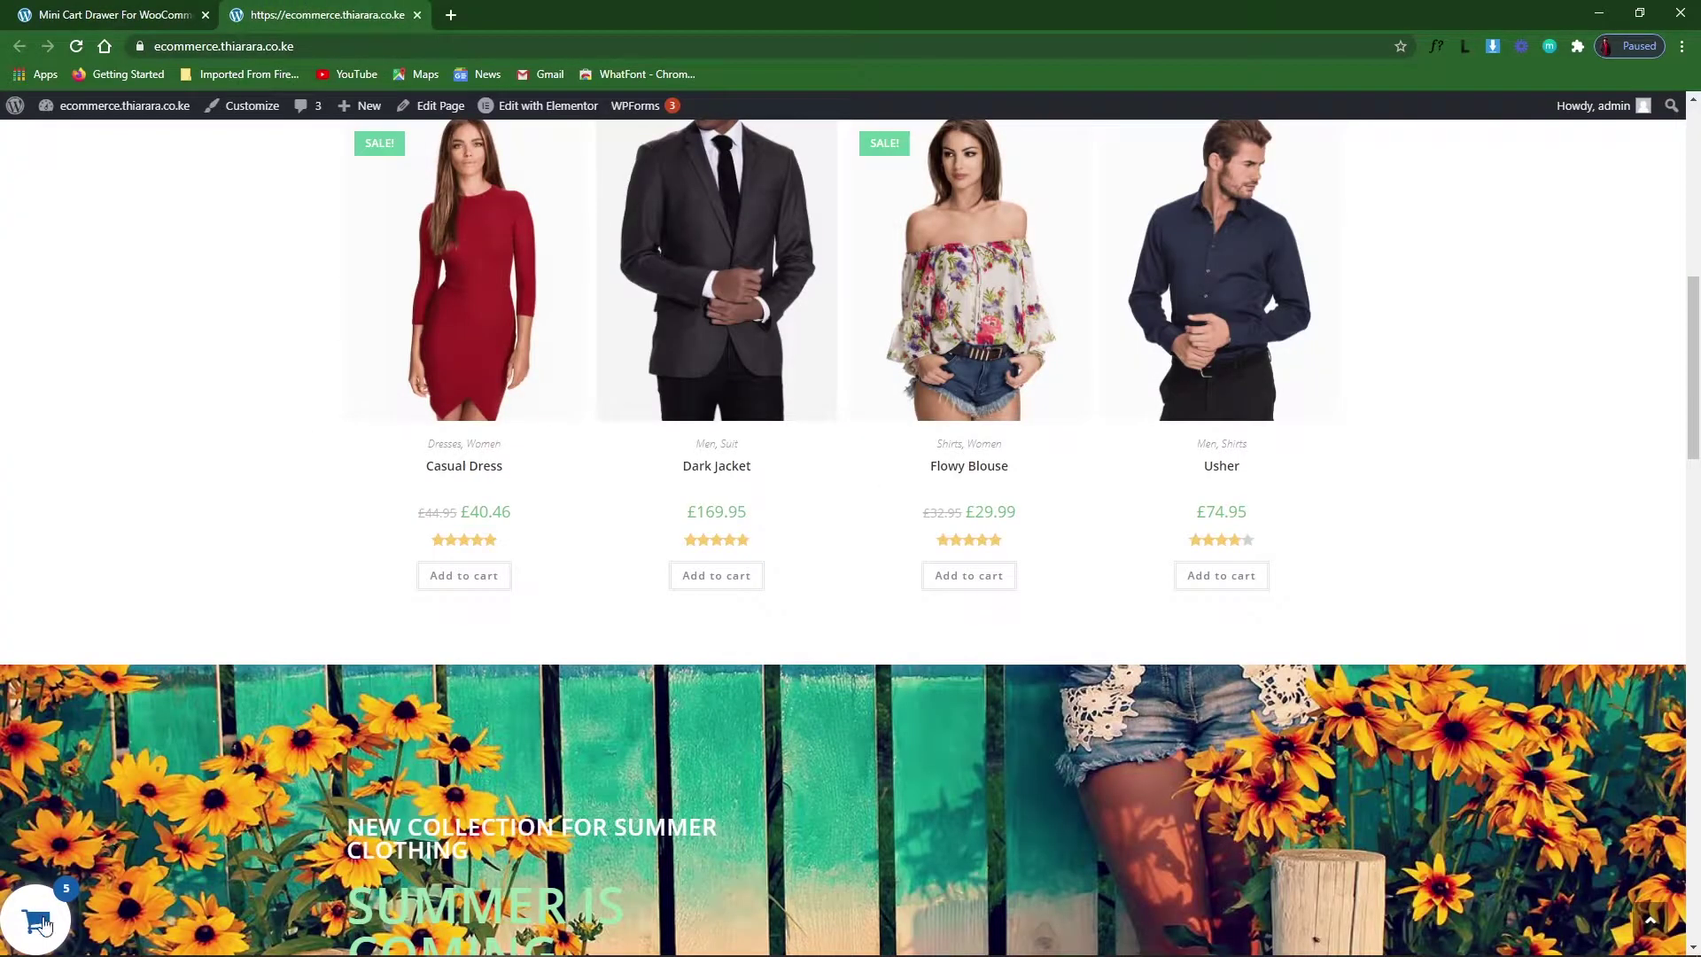
{"action": "left_click", "coordinate": [139, 9]}
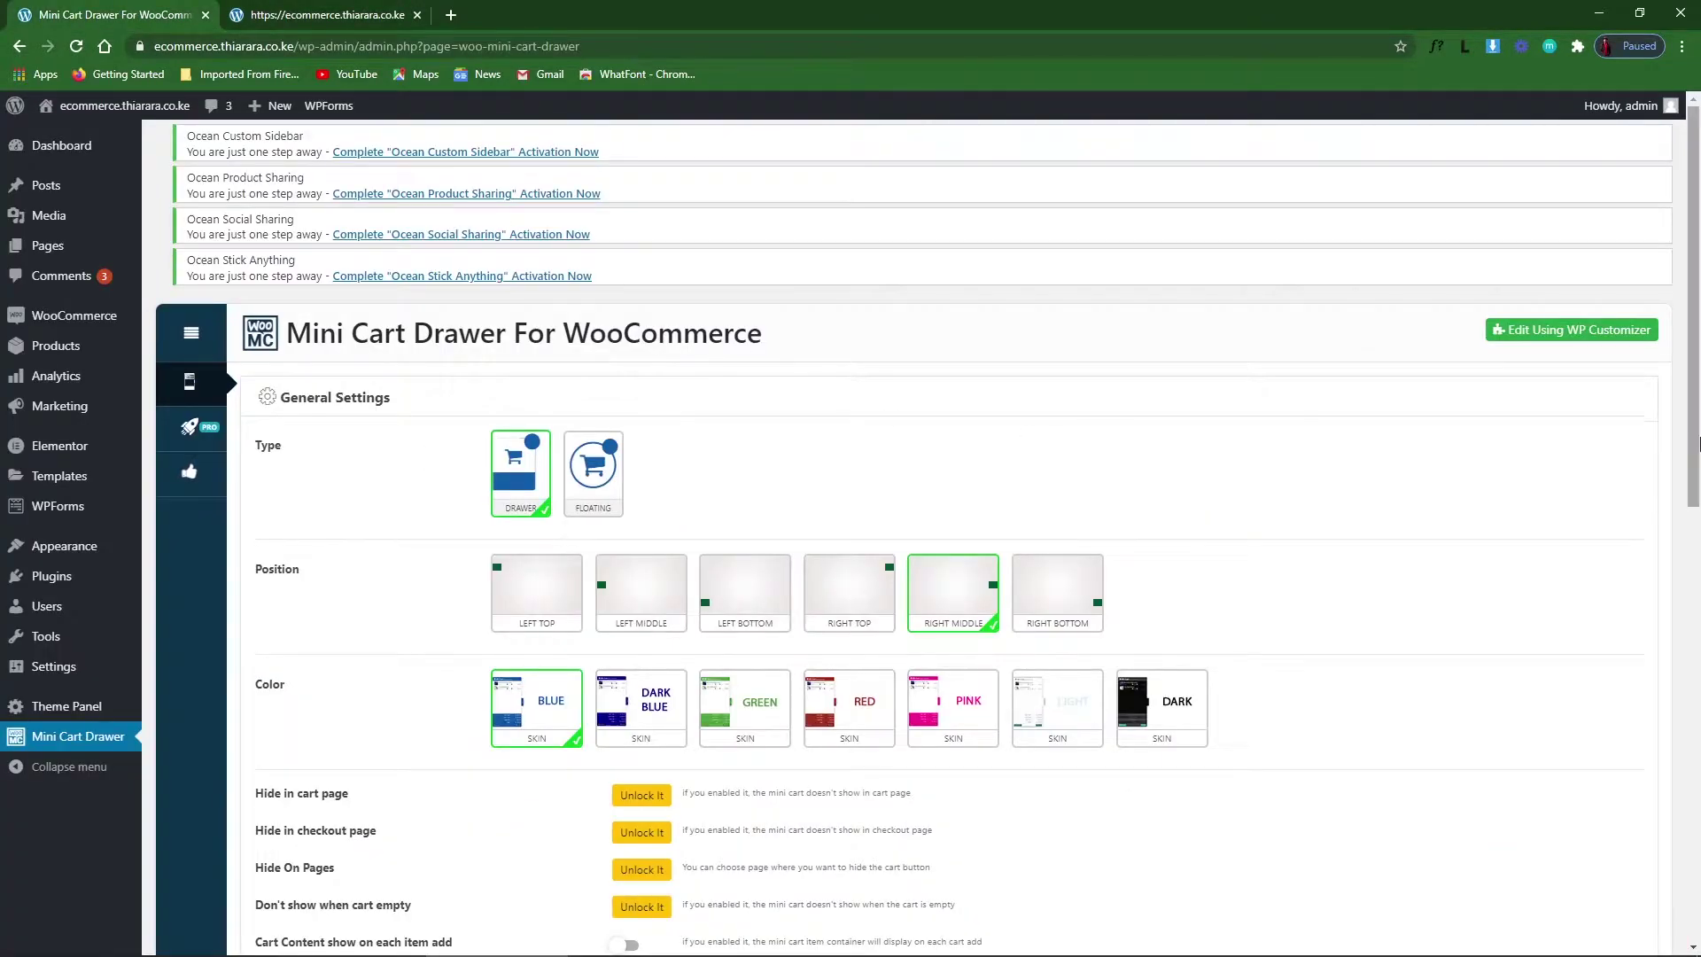
{"action": "scroll", "coordinate": [602, 815], "scroll_direction": "down", "scroll_amount": 7}
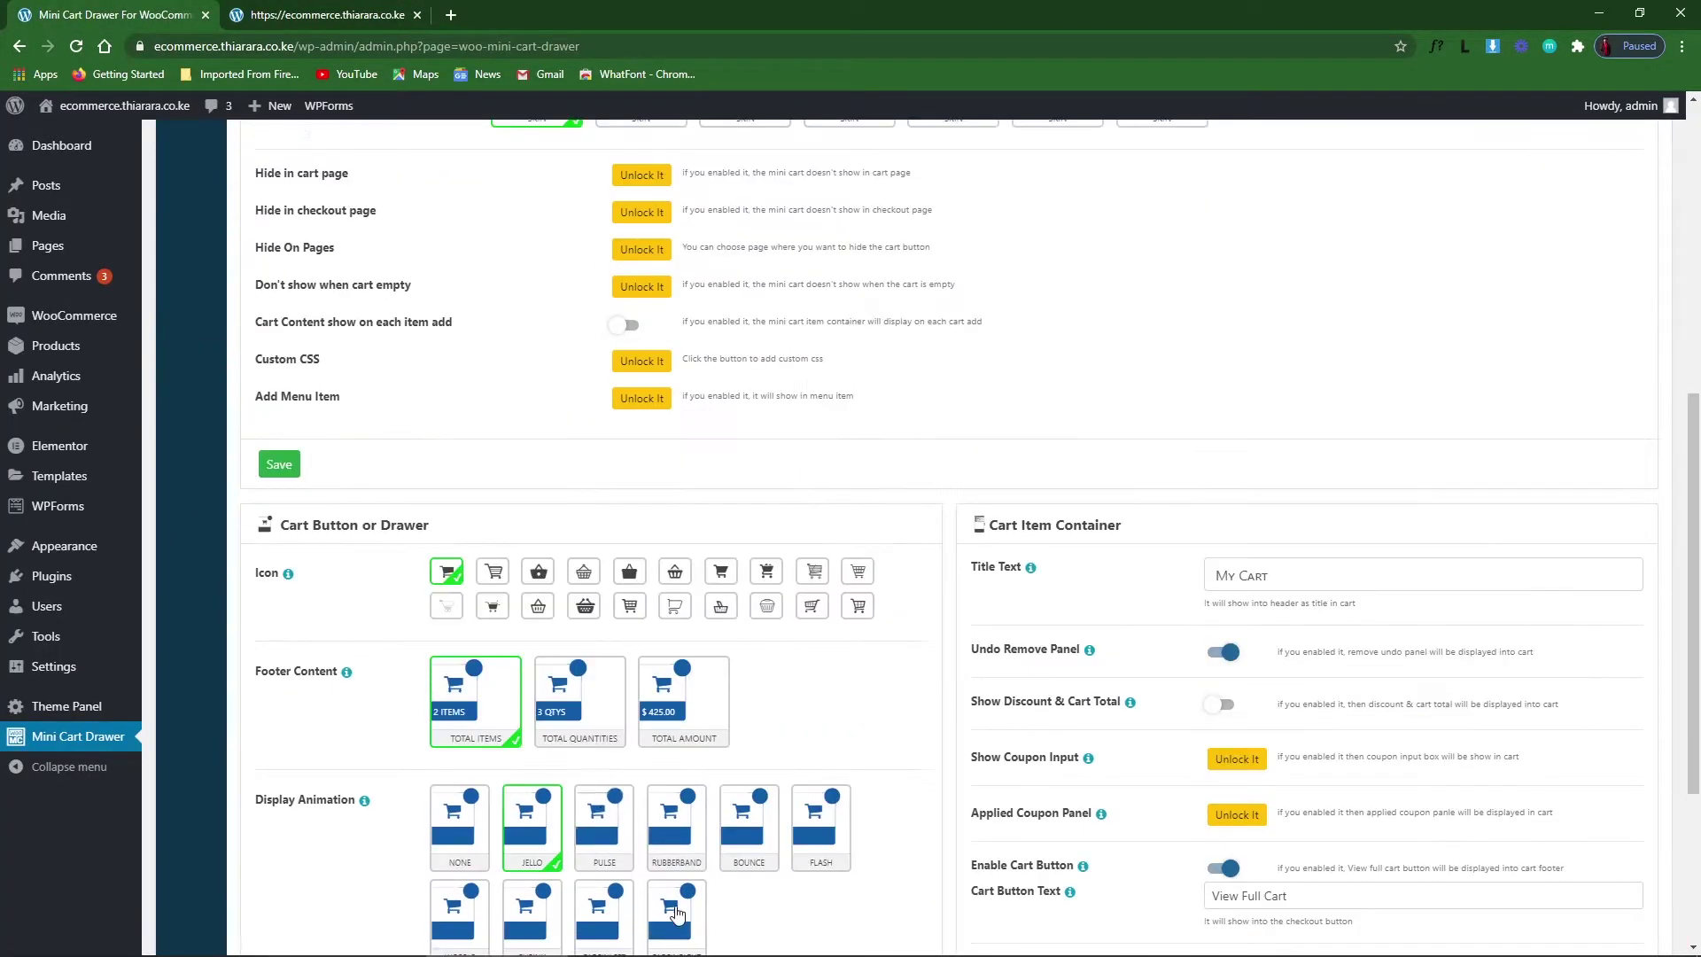
{"action": "left_click", "coordinate": [279, 475]}
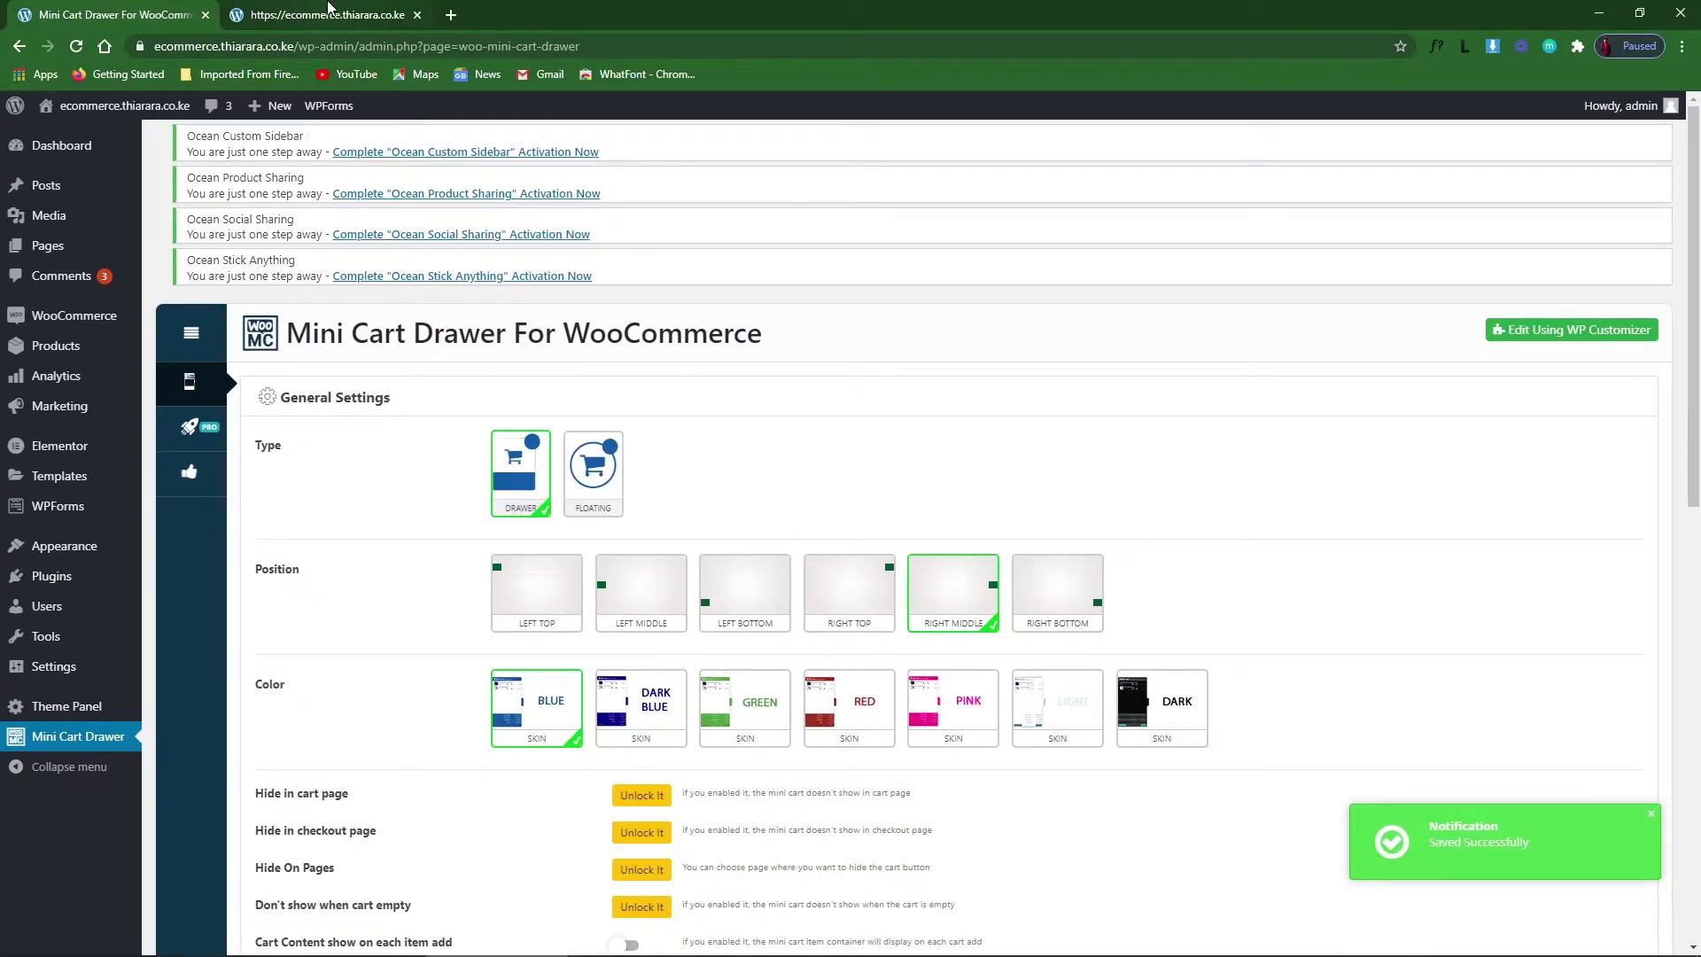
Reload the storefront and open the cart drawer from its right edge.
{"action": "left_click", "coordinate": [328, 14]}
{"action": "left_click", "coordinate": [59, 917]}
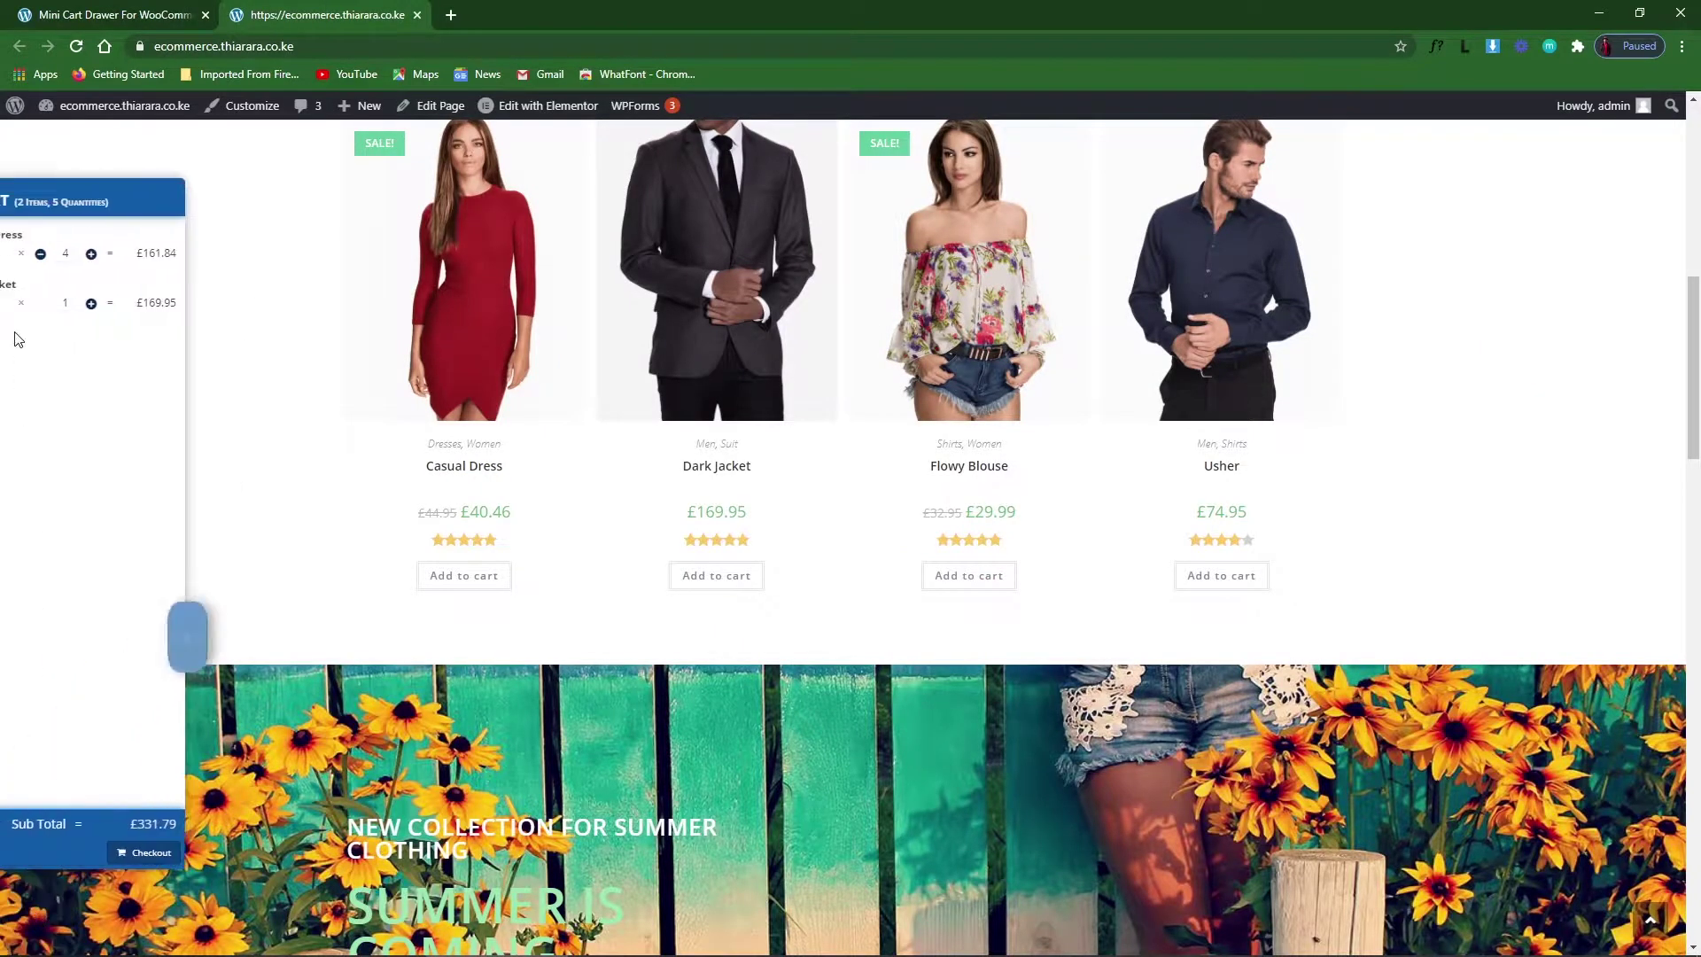
{"action": "left_click", "coordinate": [73, 48]}
{"action": "left_click", "coordinate": [1646, 516]}
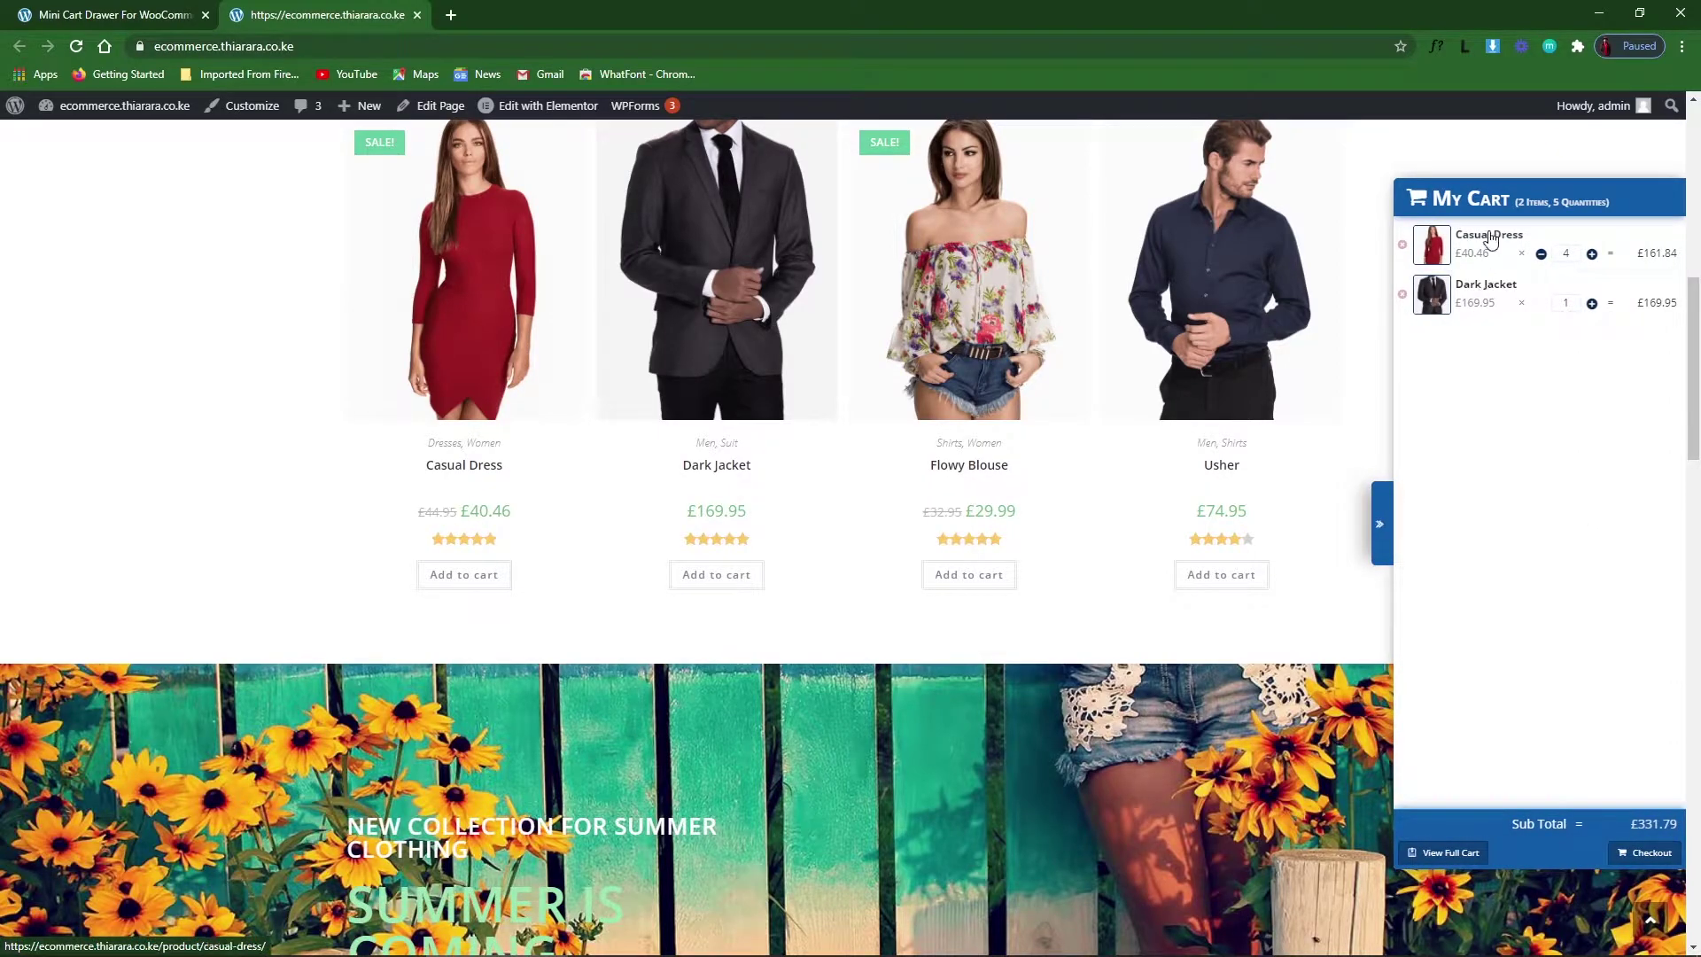
Compare dark blue, red and pink skins, settle on Pink and save the general settings.
{"action": "left_click", "coordinate": [186, 11]}
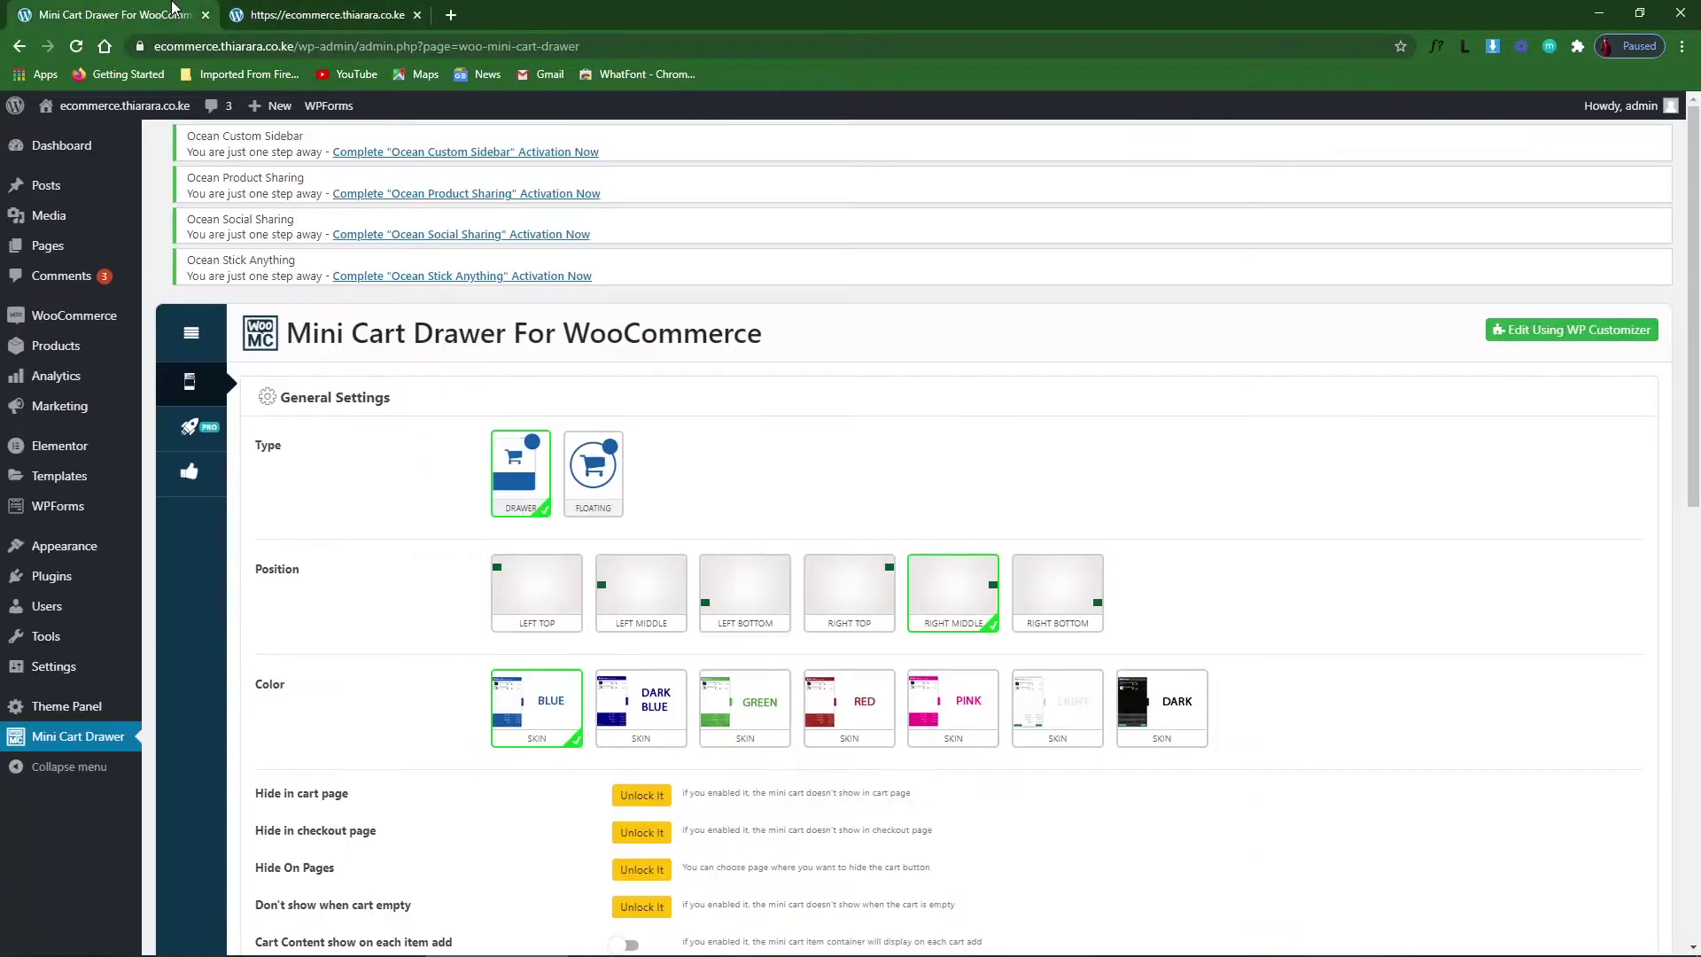
{"action": "scroll", "coordinate": [731, 672], "scroll_direction": "down", "scroll_amount": 3}
{"action": "scroll", "coordinate": [732, 673], "scroll_direction": "up", "scroll_amount": 3}
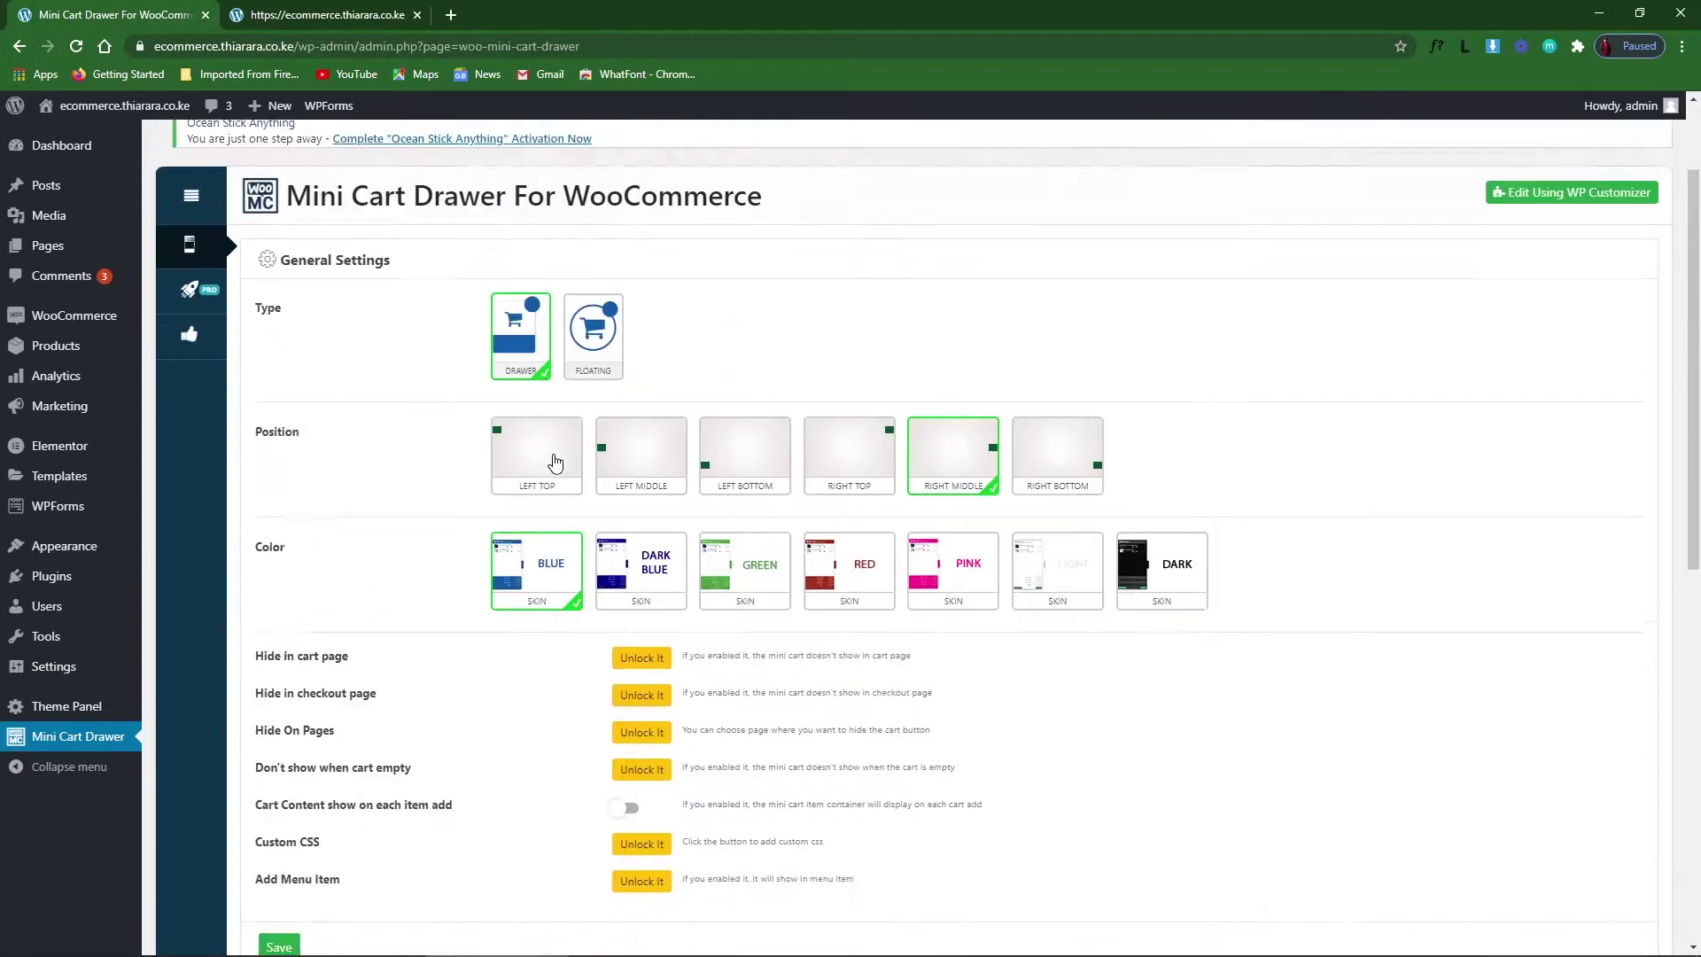
{"action": "left_click", "coordinate": [689, 709]}
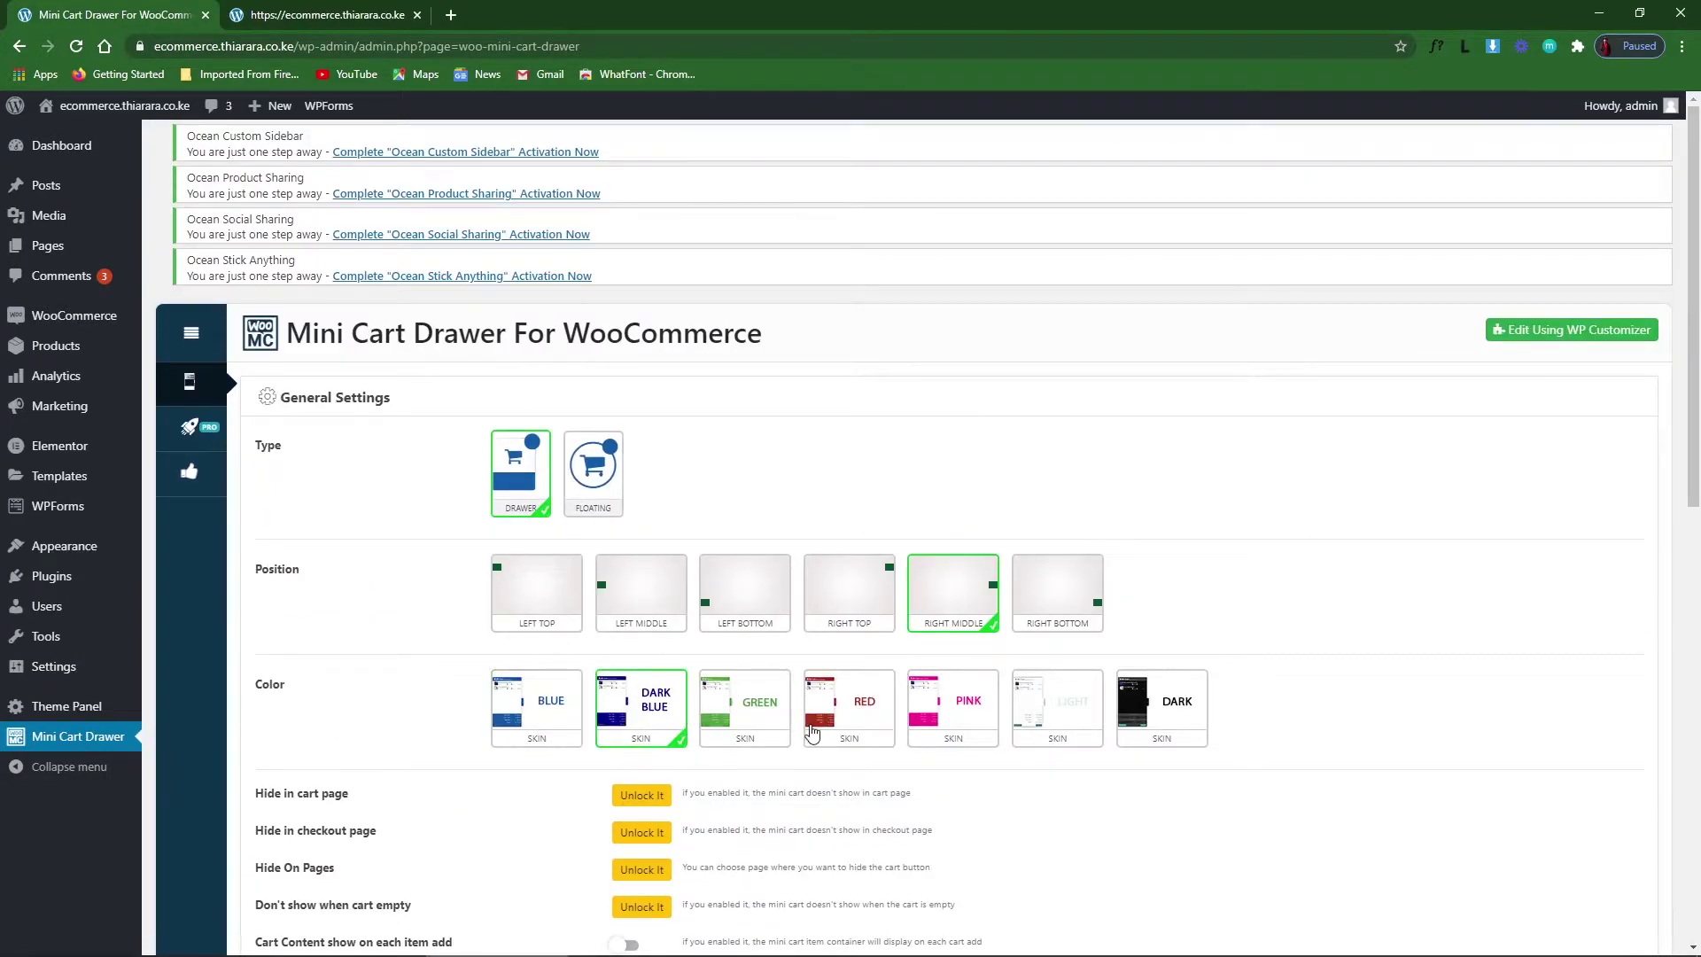
{"action": "left_click", "coordinate": [811, 730]}
{"action": "left_click", "coordinate": [919, 711]}
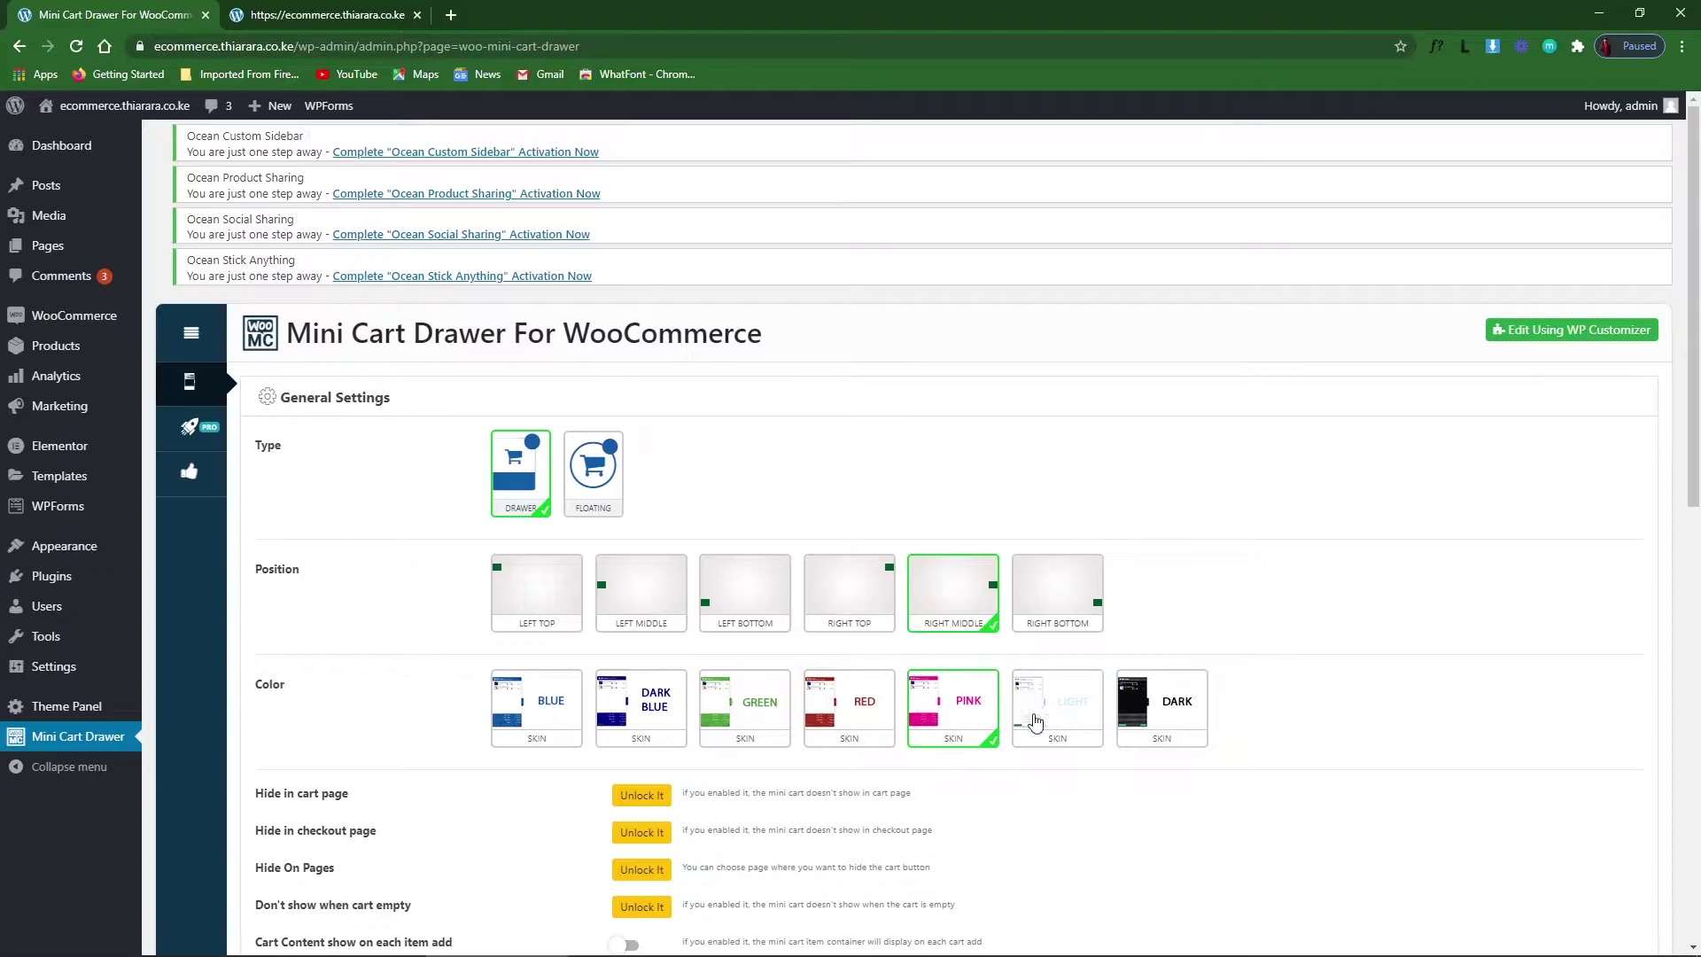
{"action": "left_click", "coordinate": [849, 708]}
{"action": "left_click", "coordinate": [928, 732]}
{"action": "left_click", "coordinate": [852, 722]}
{"action": "left_click", "coordinate": [930, 731]}
{"action": "scroll", "coordinate": [842, 709], "scroll_direction": "down", "scroll_amount": 2}
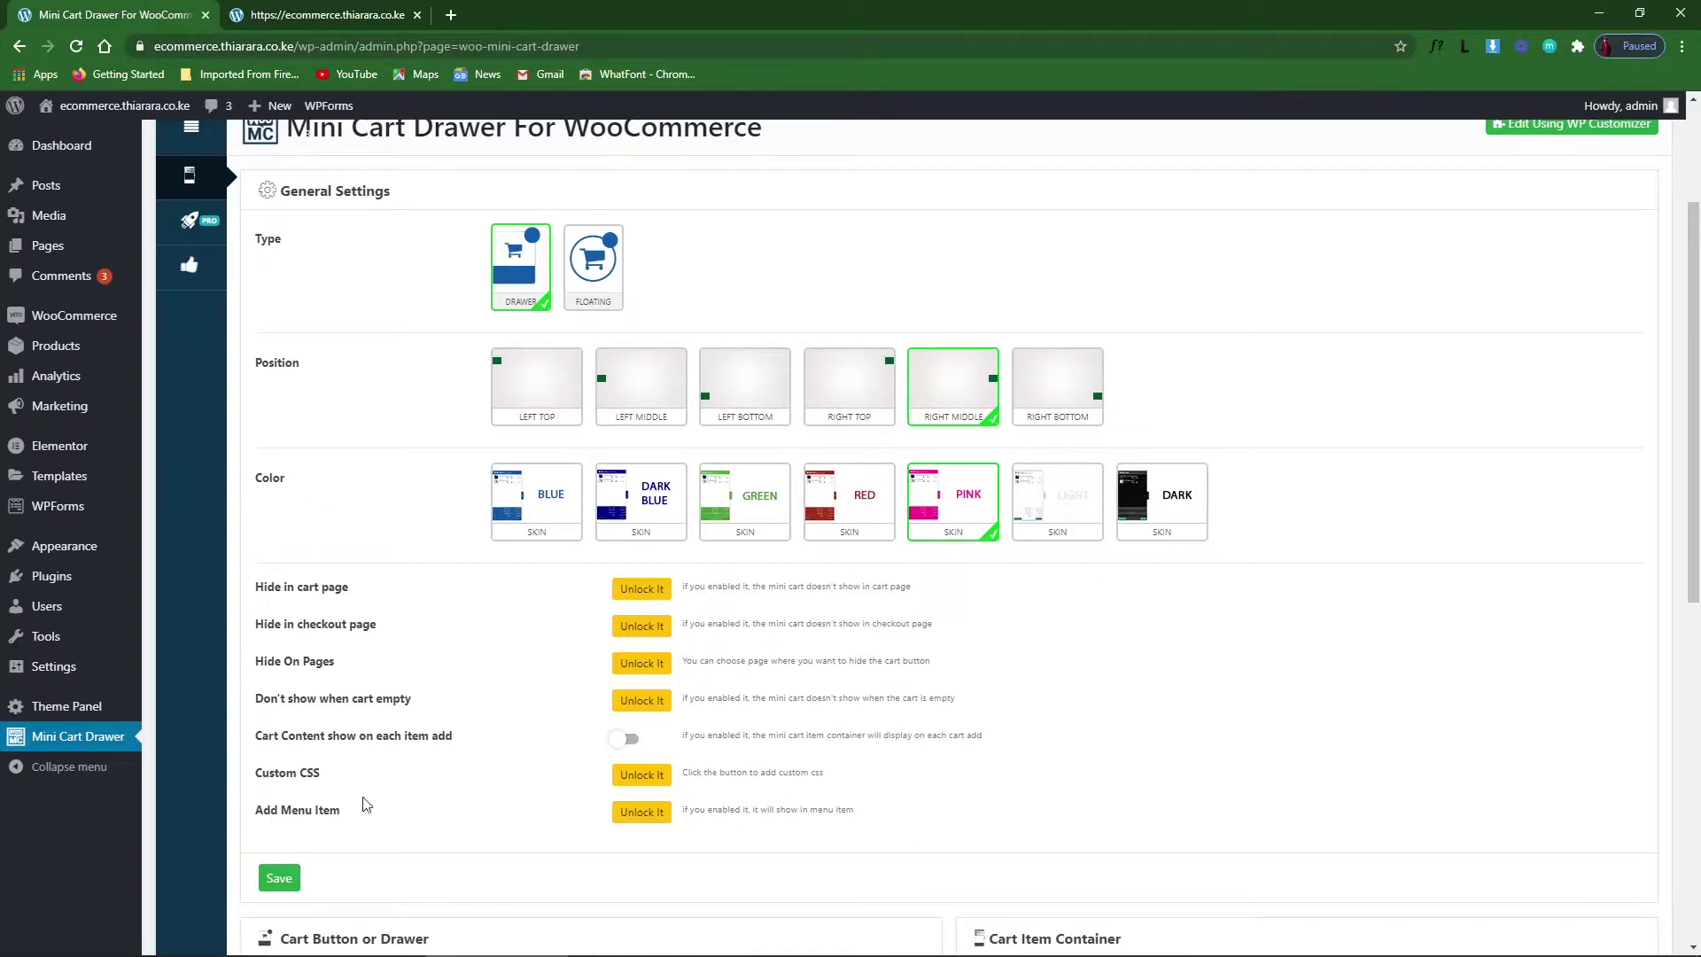
{"action": "left_click", "coordinate": [280, 879]}
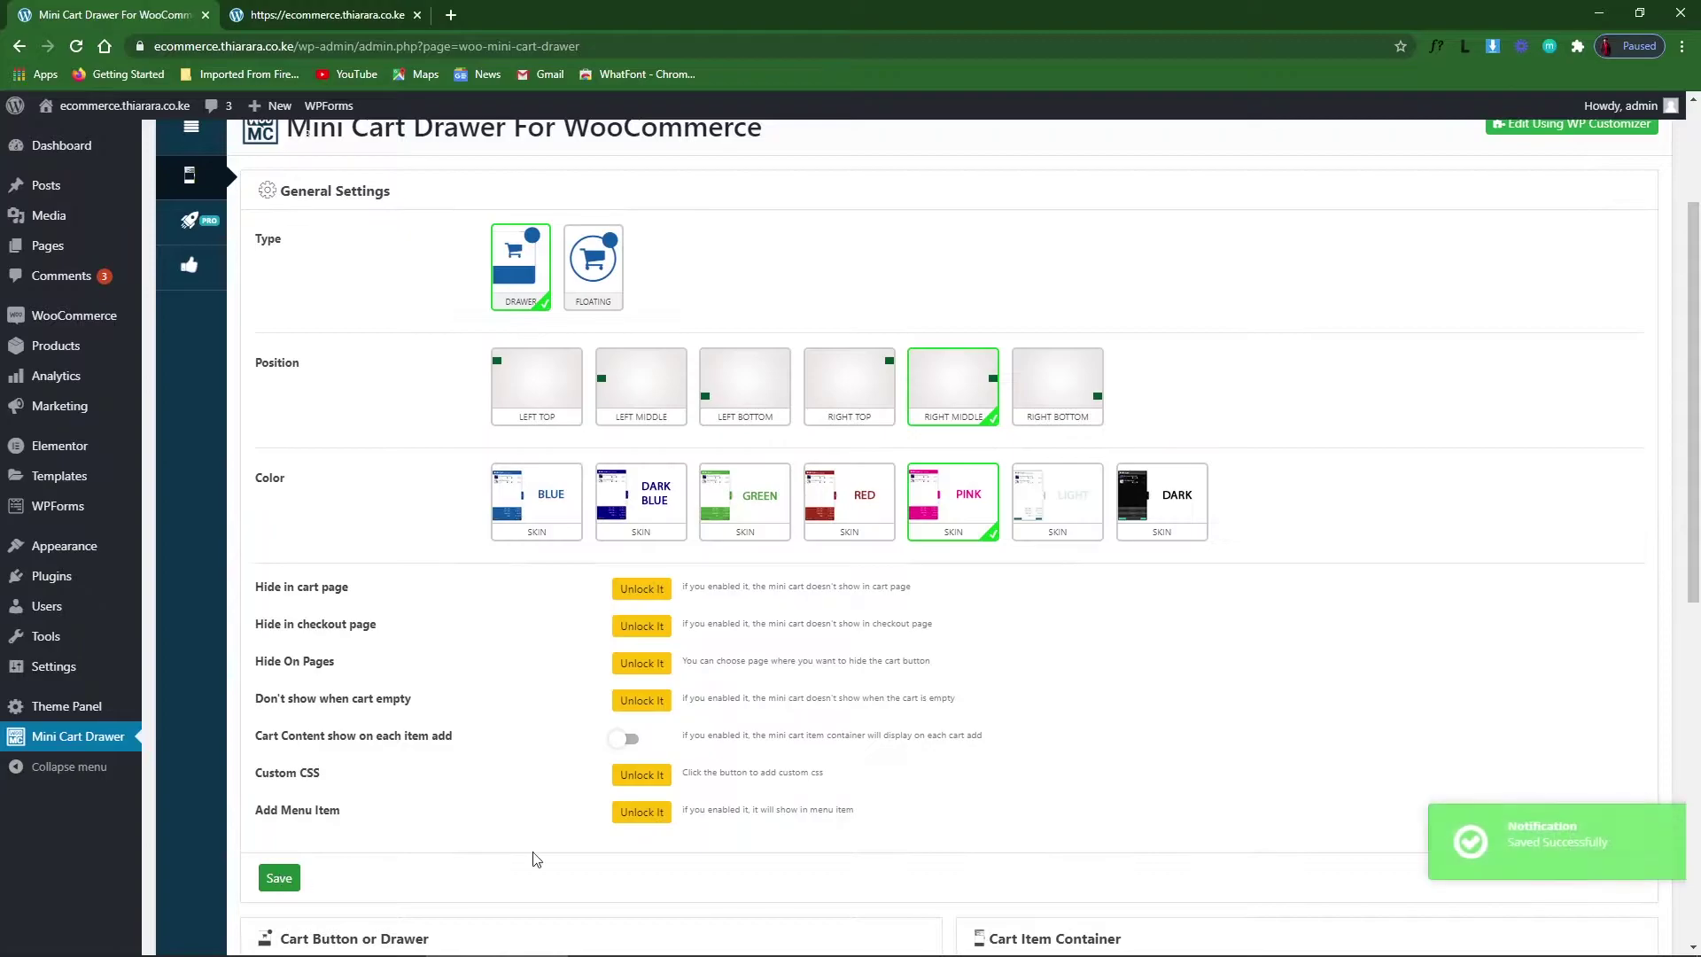
Reload the storefront to confirm the pink drawer, then return to the settings.
{"action": "left_click", "coordinate": [333, 16]}
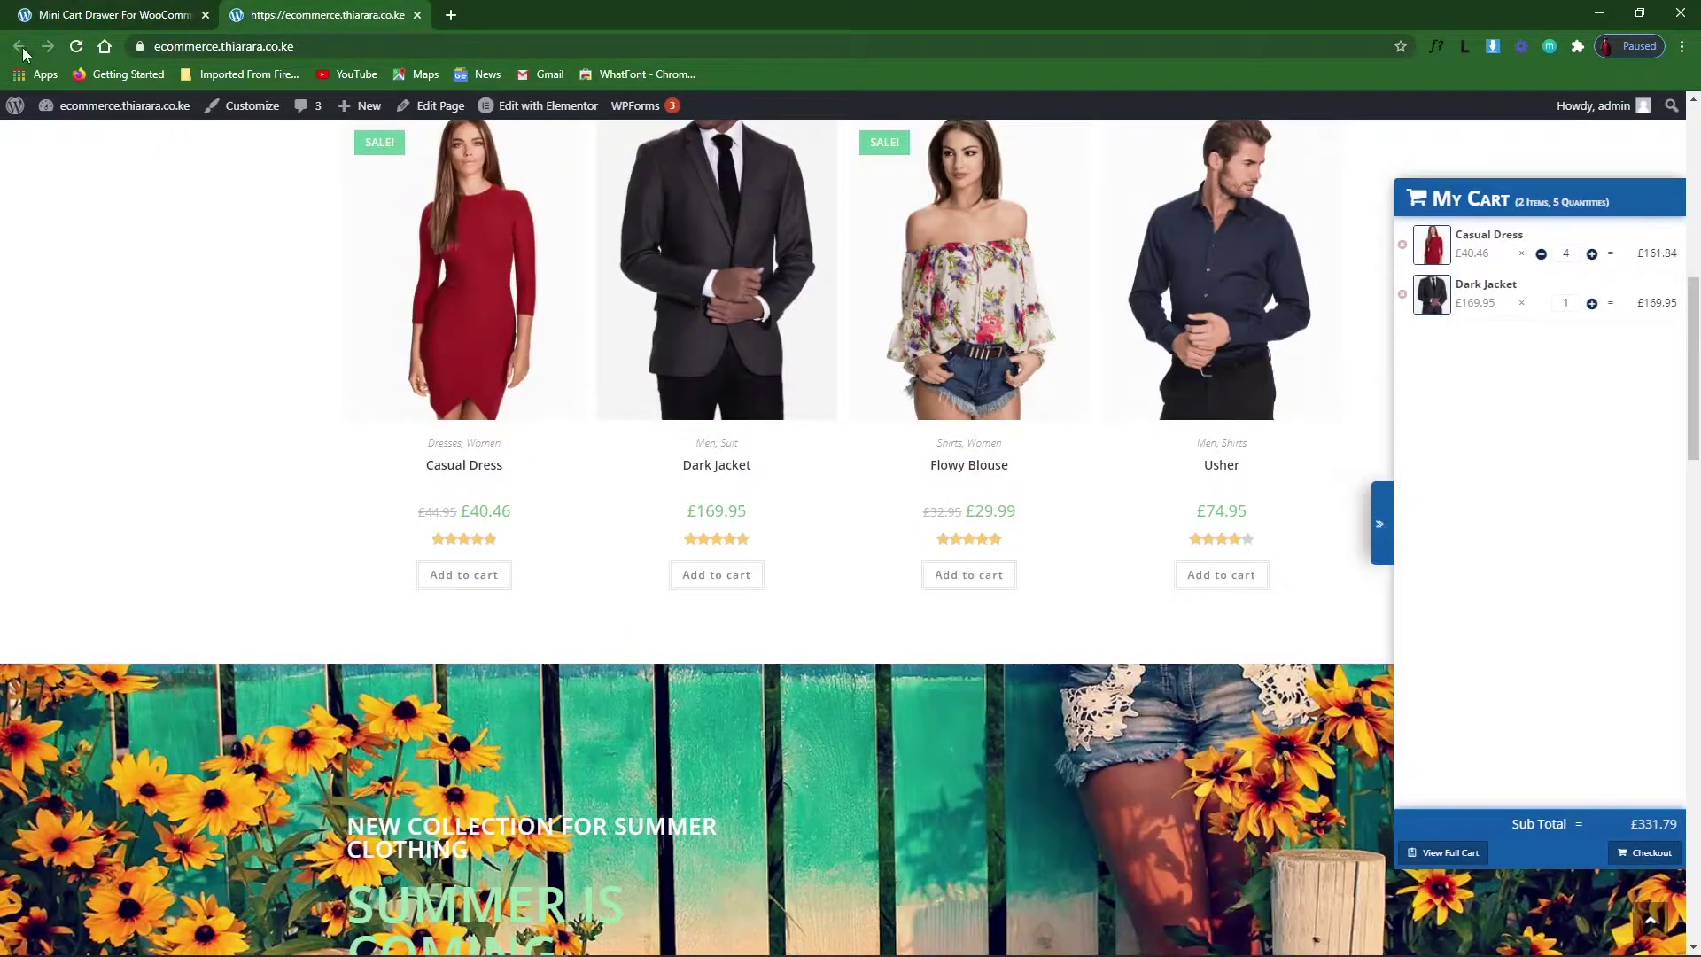
{"action": "left_click", "coordinate": [74, 44]}
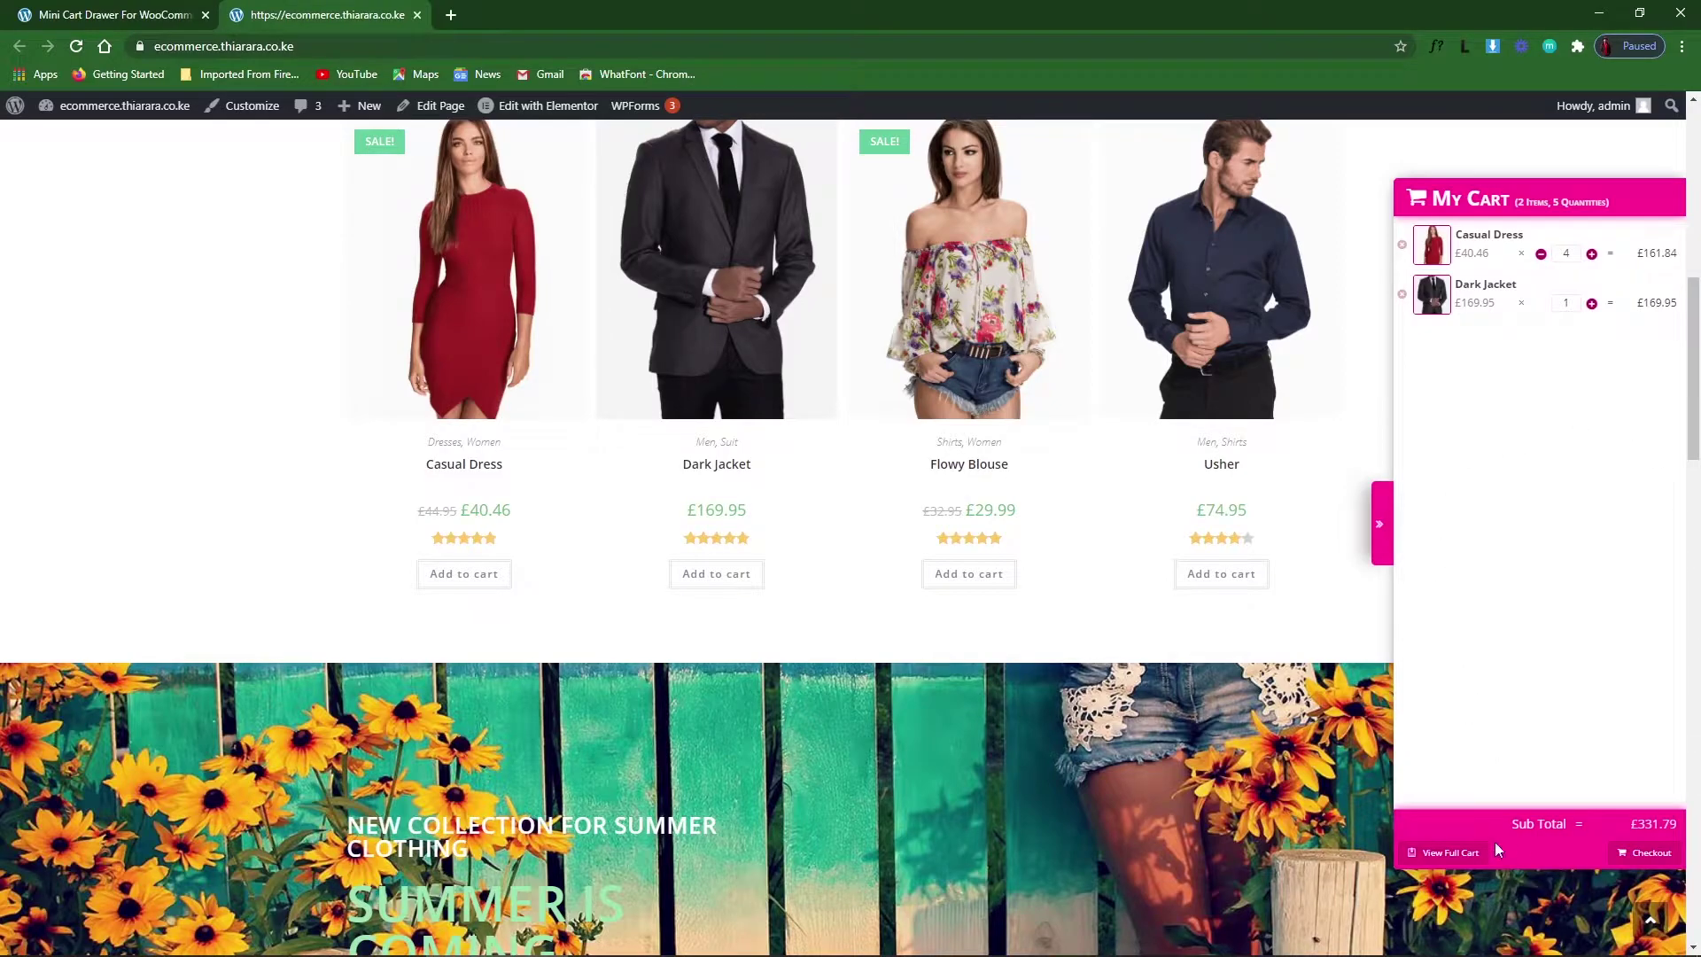
{"action": "left_click", "coordinate": [97, 15]}
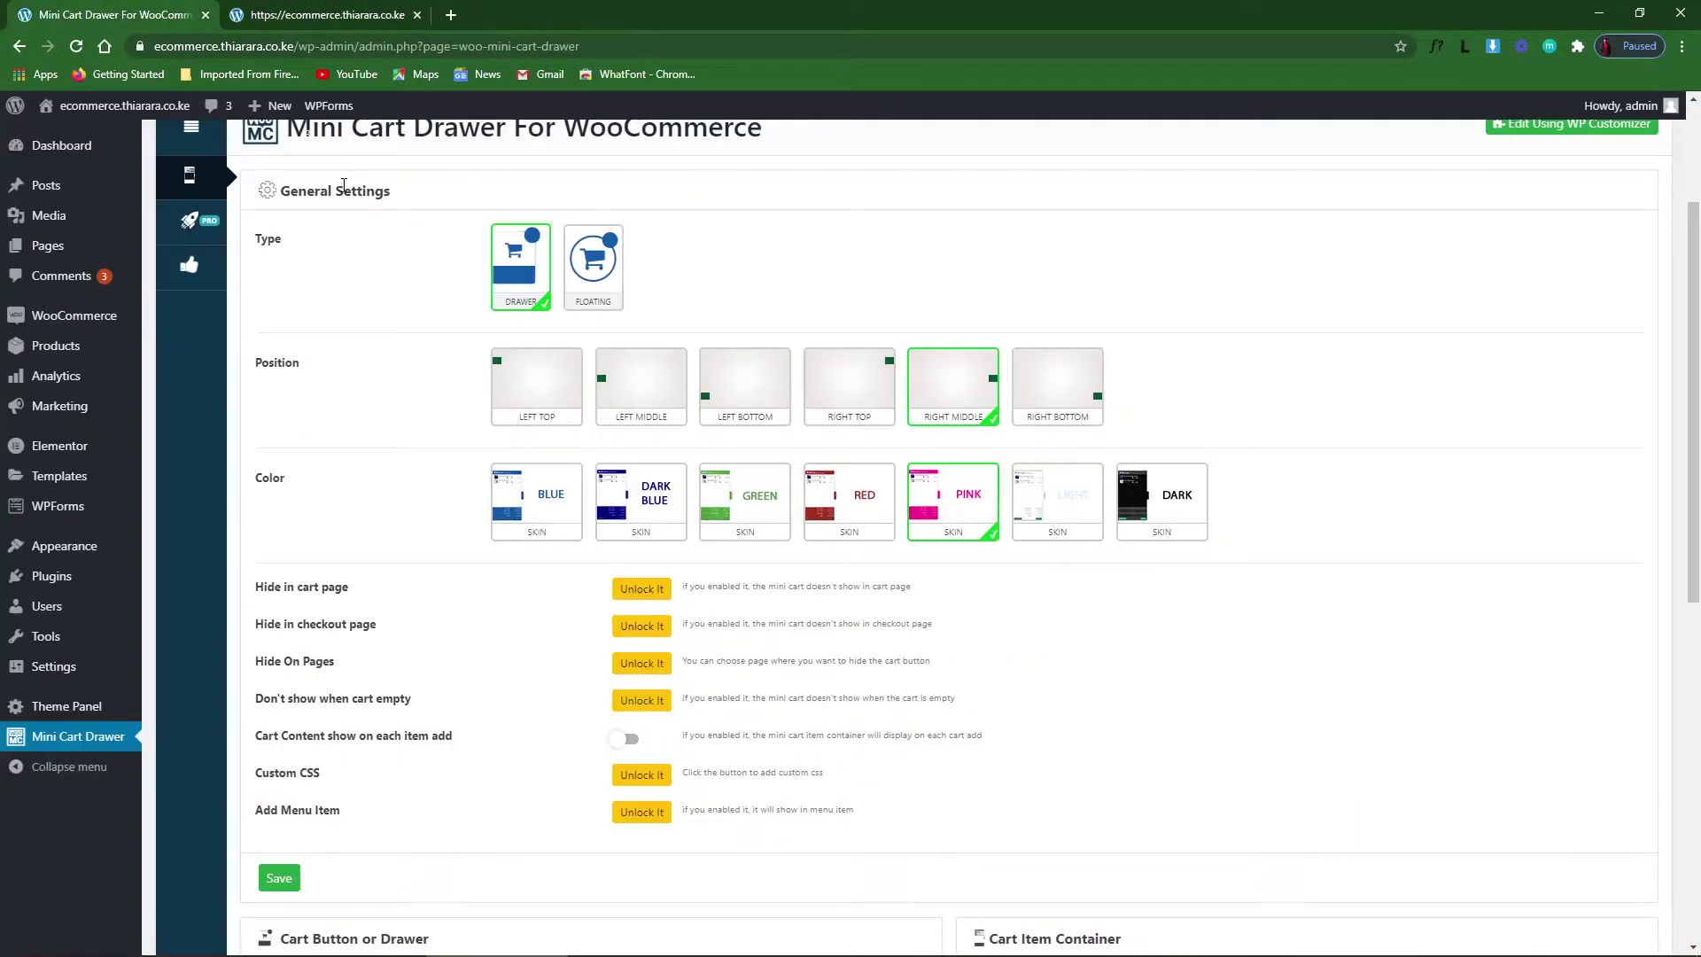
Change the floating cart button icon to the basket icon.
{"action": "scroll", "coordinate": [530, 507], "scroll_direction": "down", "scroll_amount": 2}
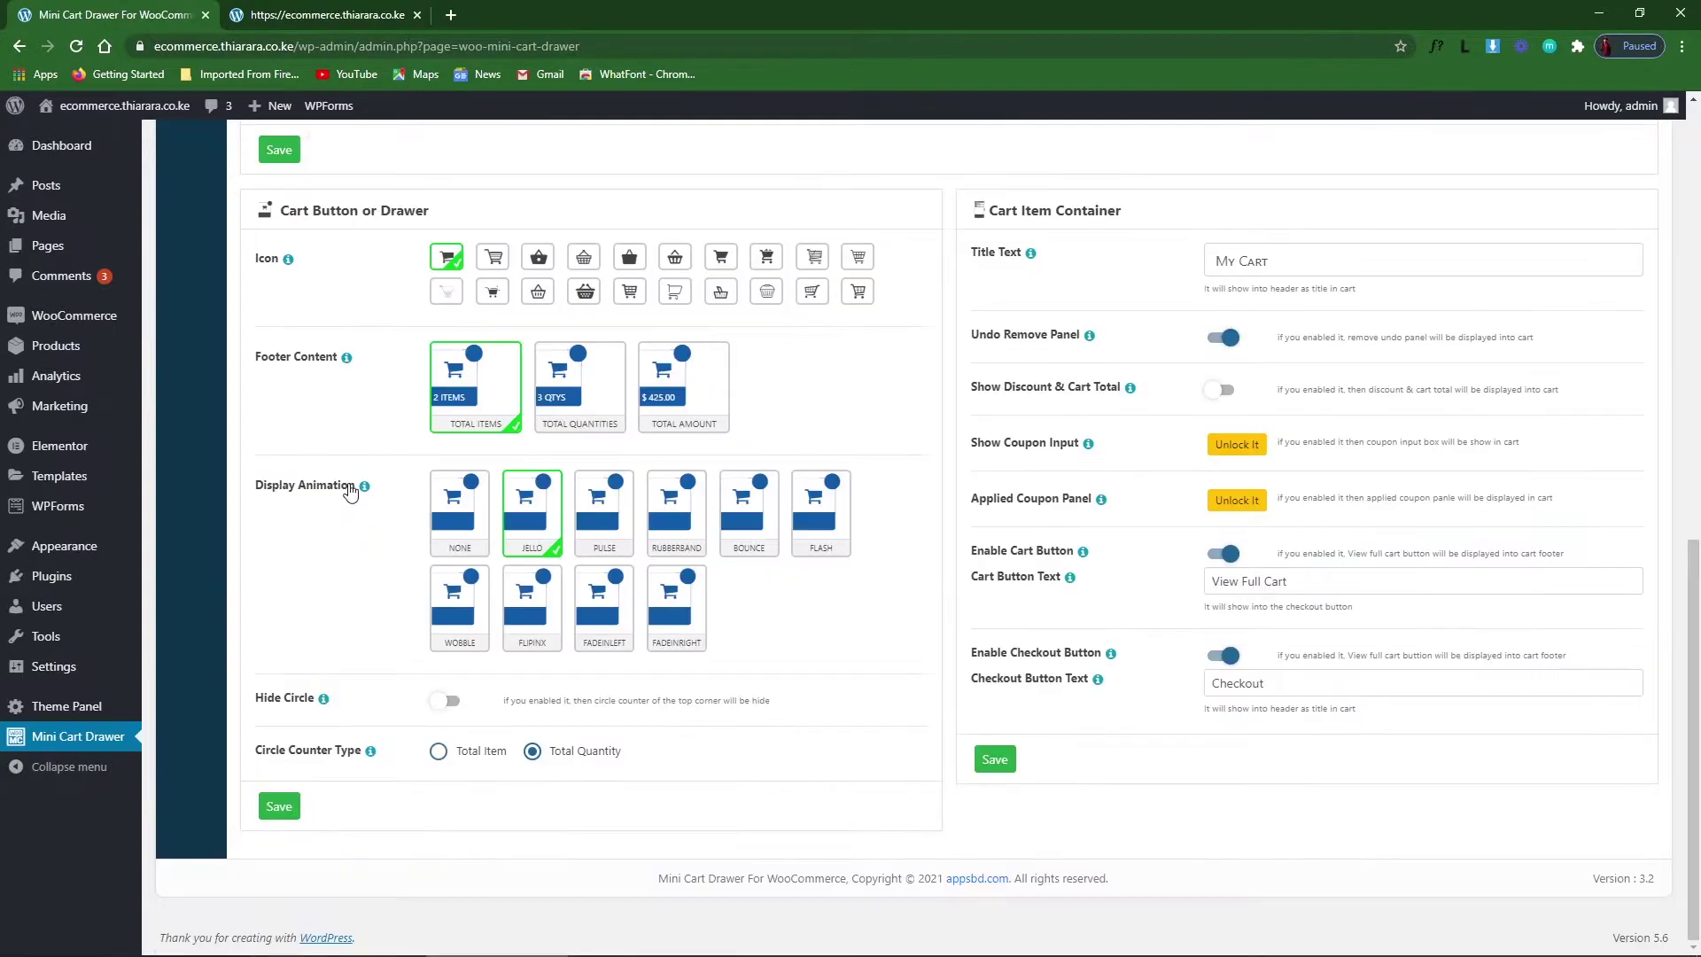
{"action": "scroll", "coordinate": [354, 483], "scroll_direction": "up", "scroll_amount": 2}
{"action": "left_click", "coordinate": [346, 15]}
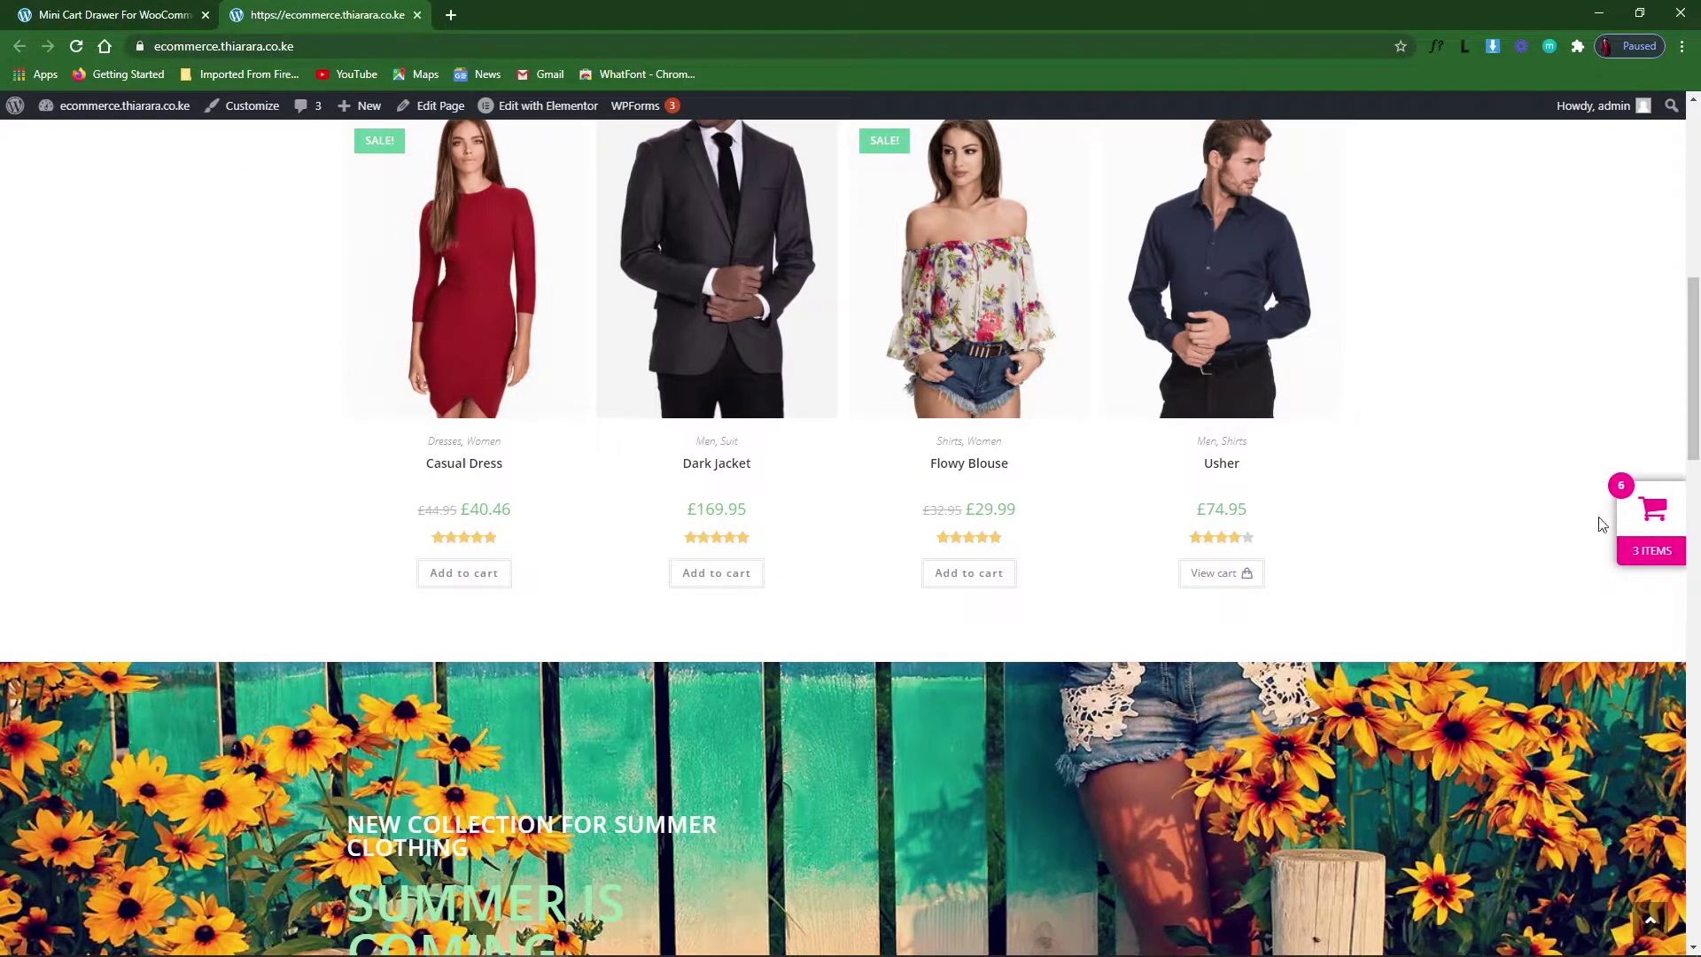
{"action": "left_click", "coordinate": [158, 13]}
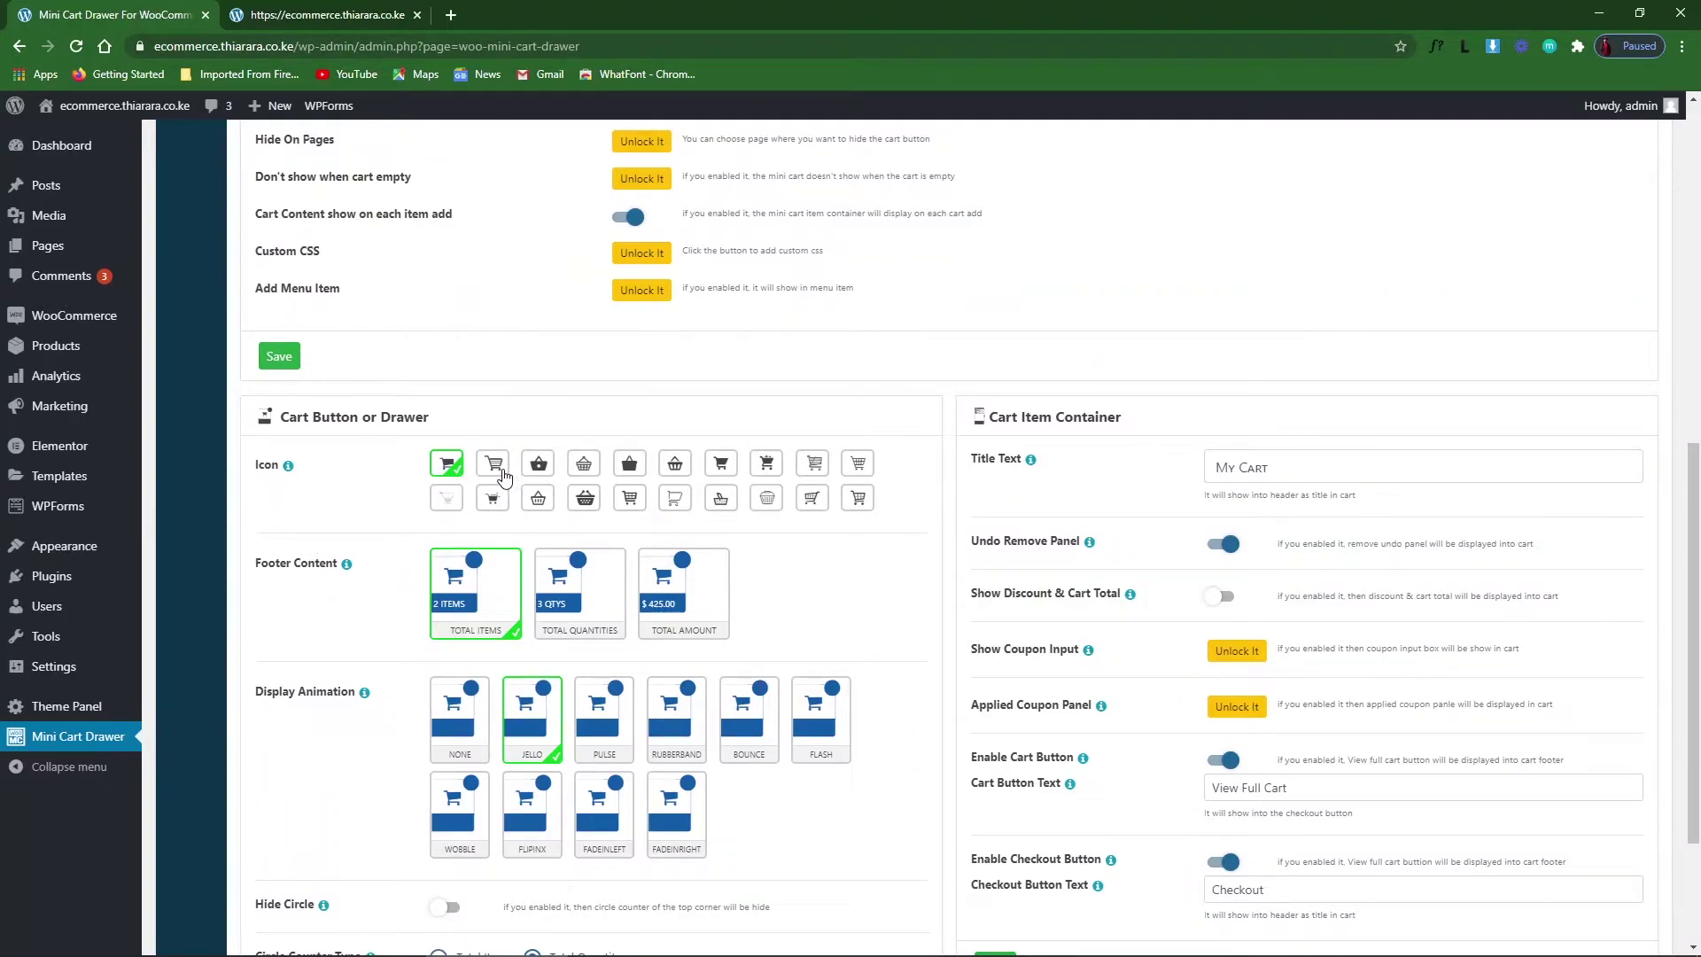
{"action": "left_click", "coordinate": [857, 499]}
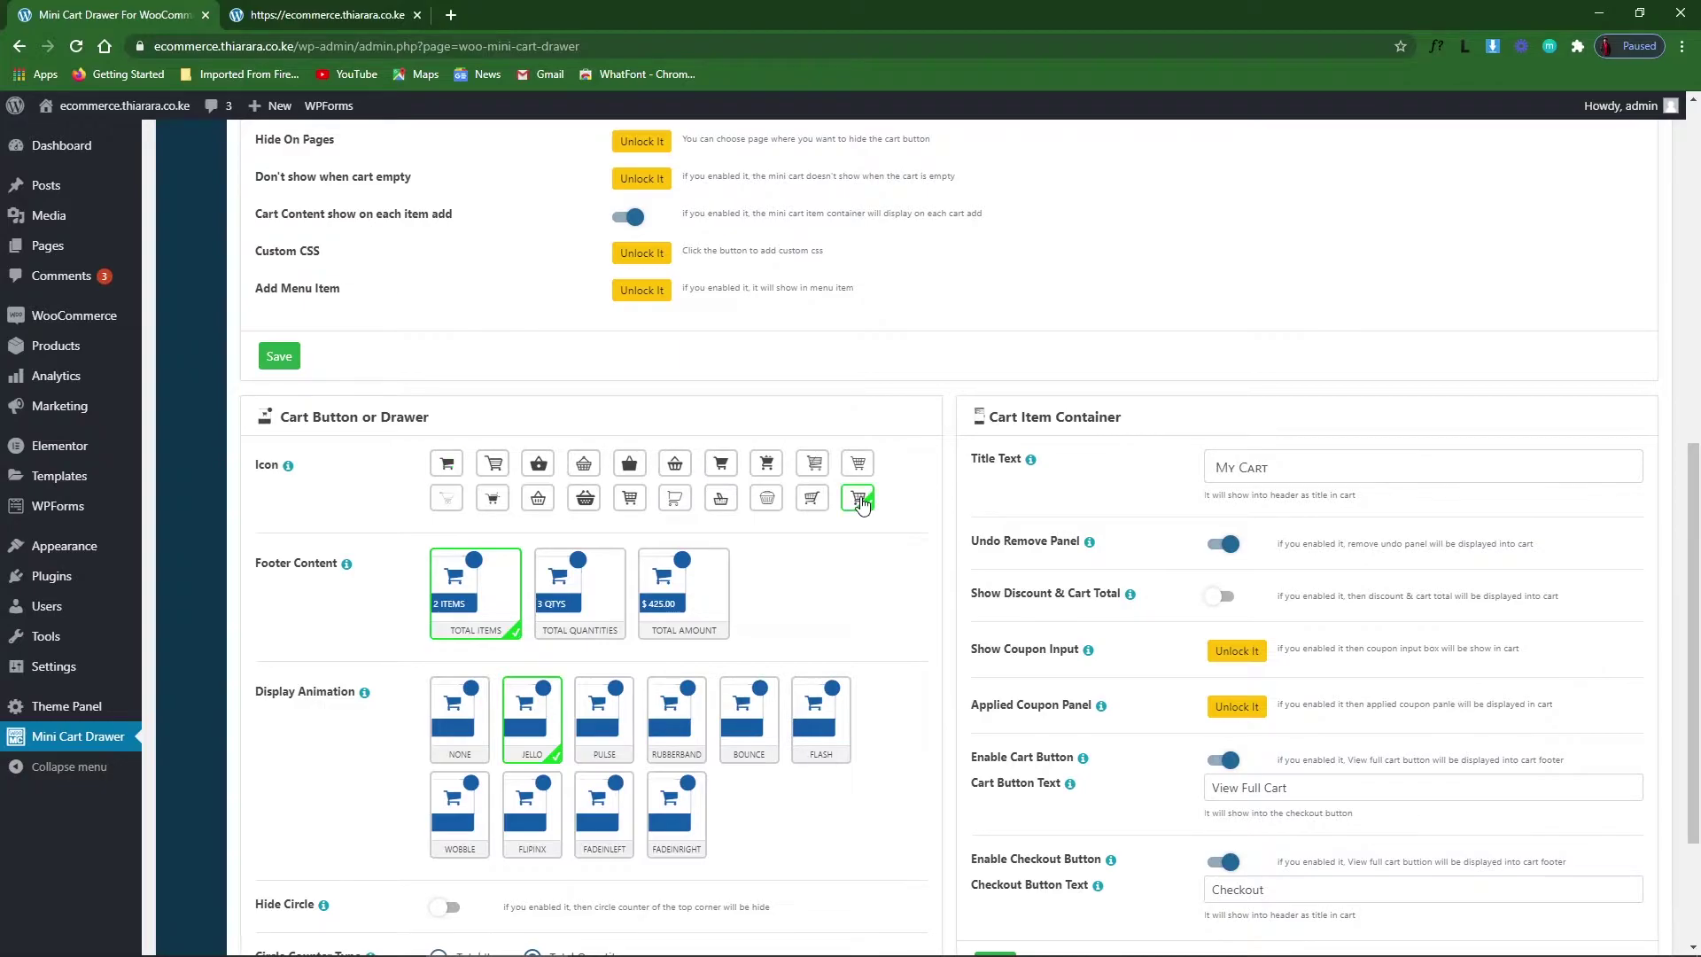
{"action": "left_click", "coordinate": [585, 466]}
Set the cart button footer to Total Amount and save the button settings.
{"action": "left_click", "coordinate": [341, 15]}
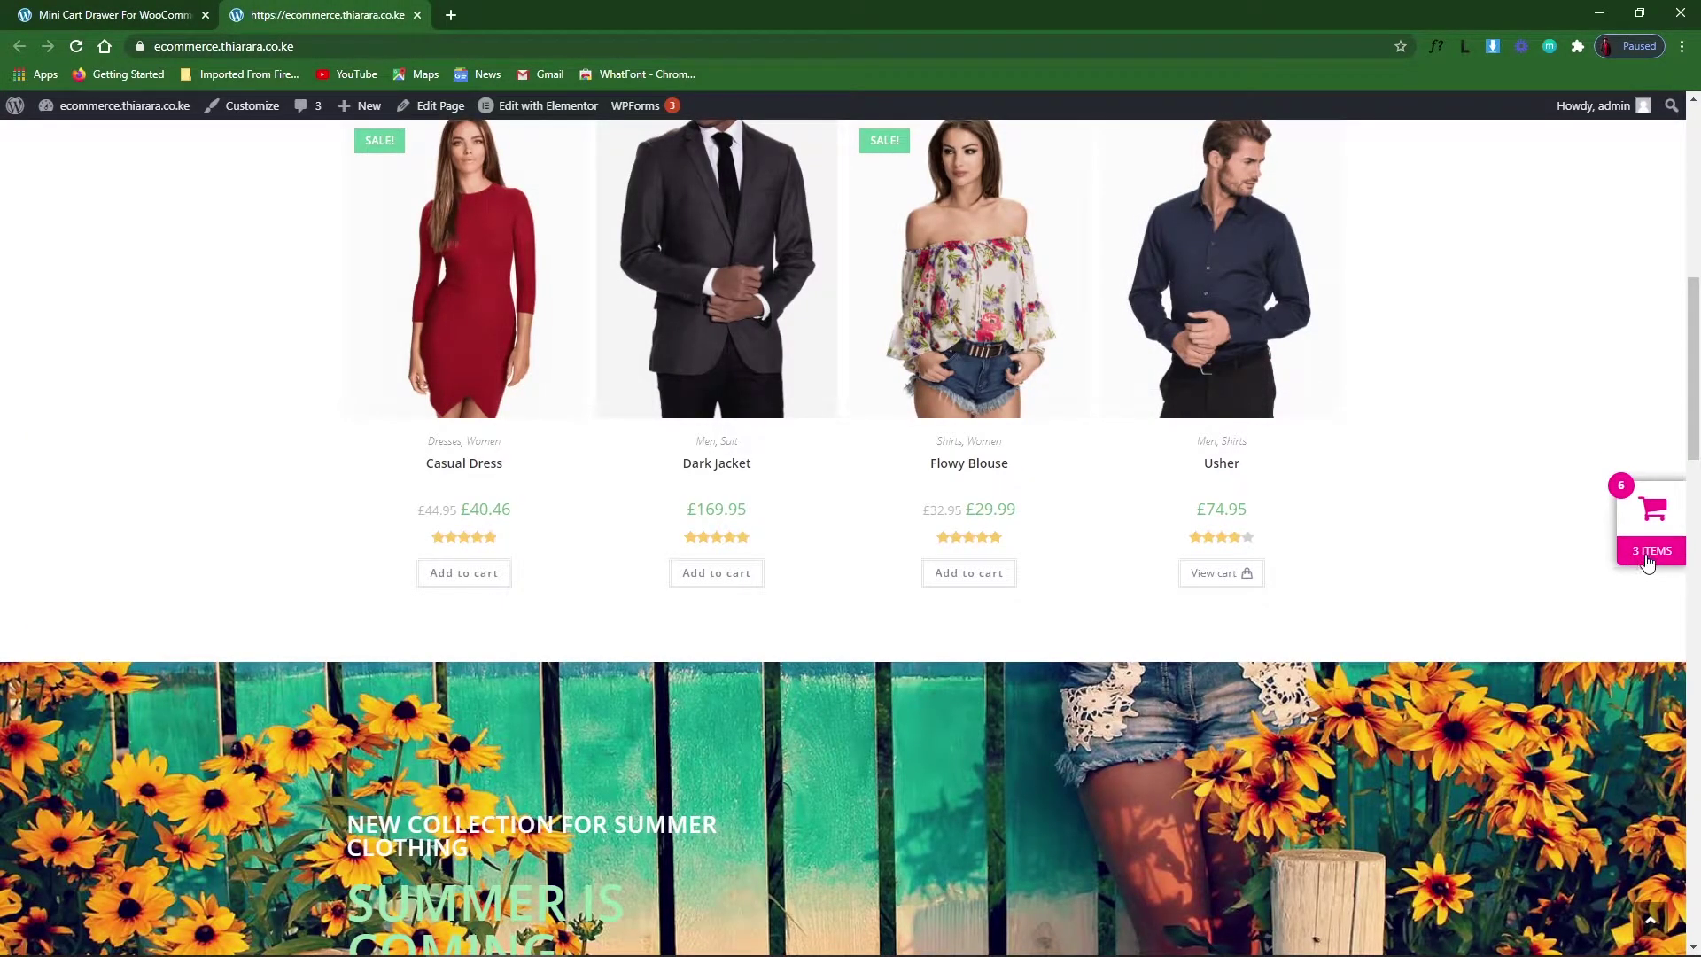
{"action": "left_click", "coordinate": [131, 18]}
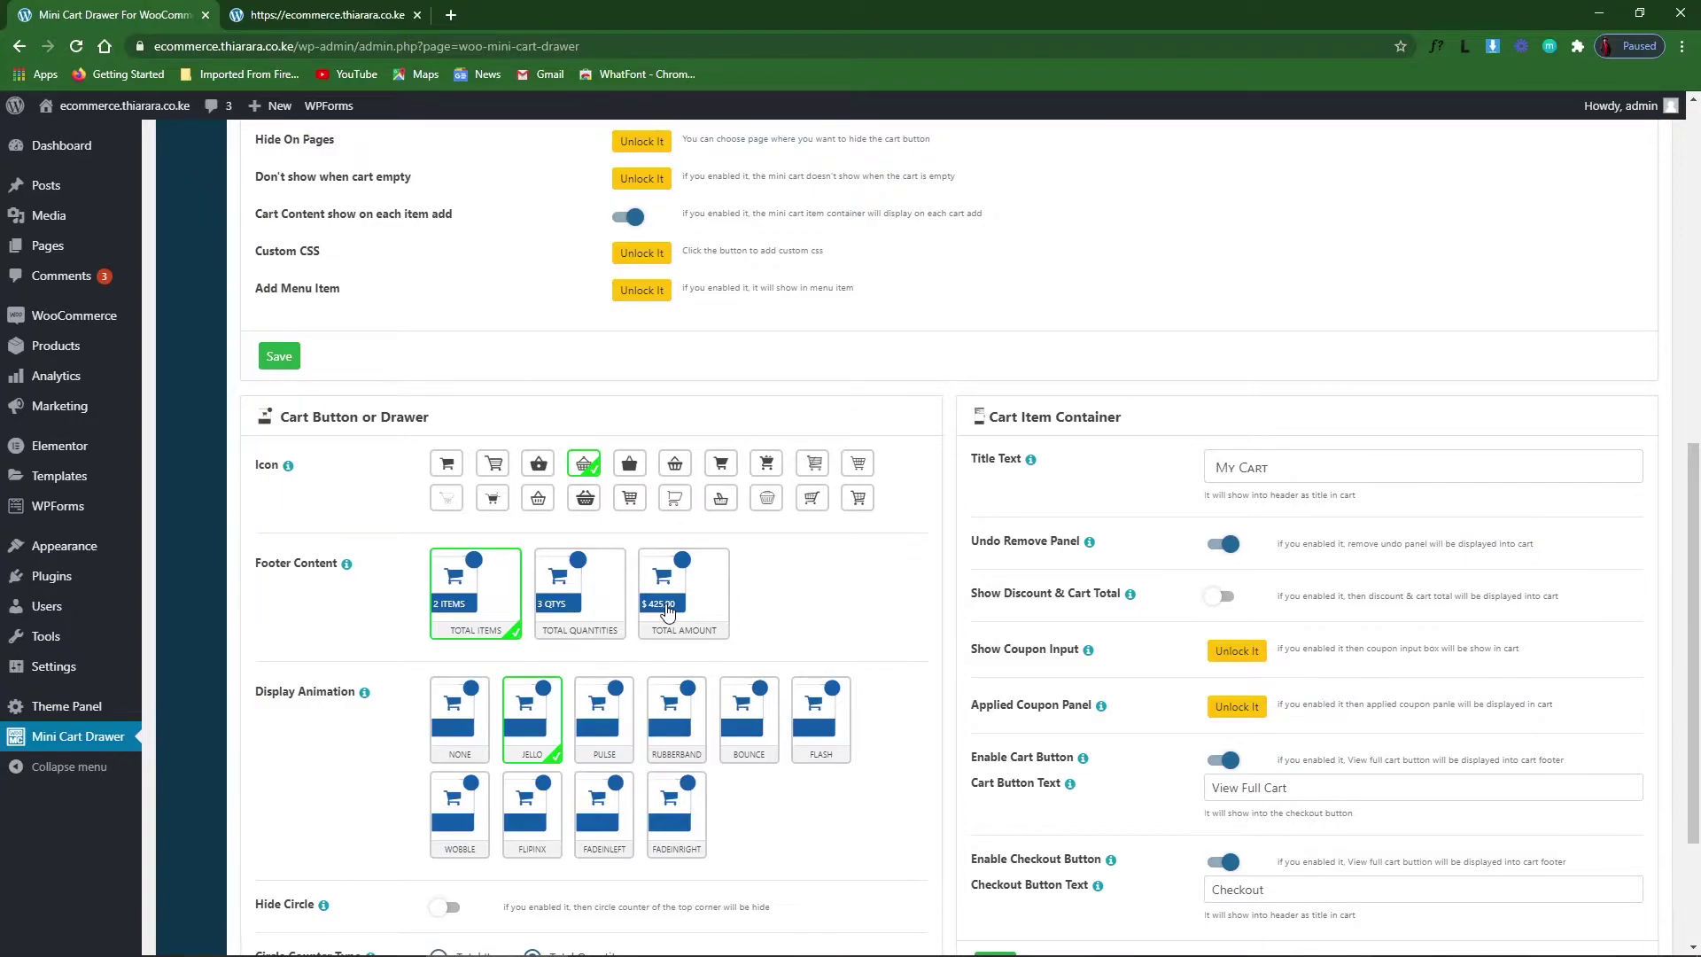
{"action": "left_click", "coordinate": [667, 611]}
{"action": "scroll", "coordinate": [484, 576], "scroll_direction": "down", "scroll_amount": 3}
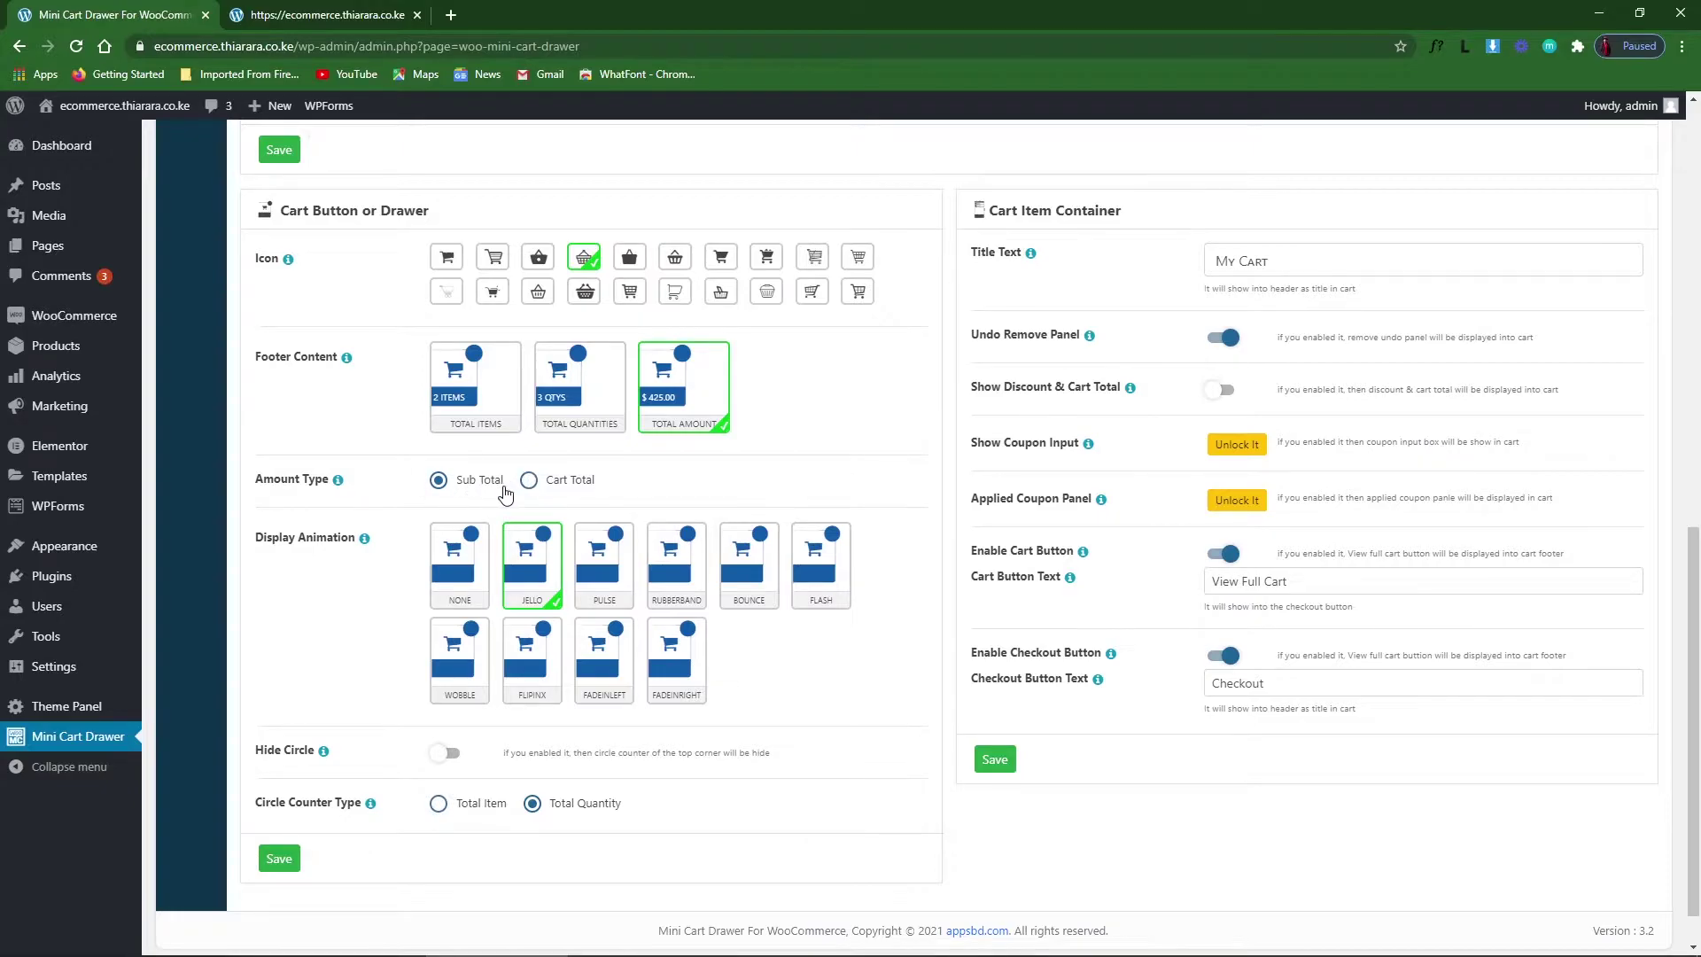
{"action": "left_click", "coordinate": [272, 873]}
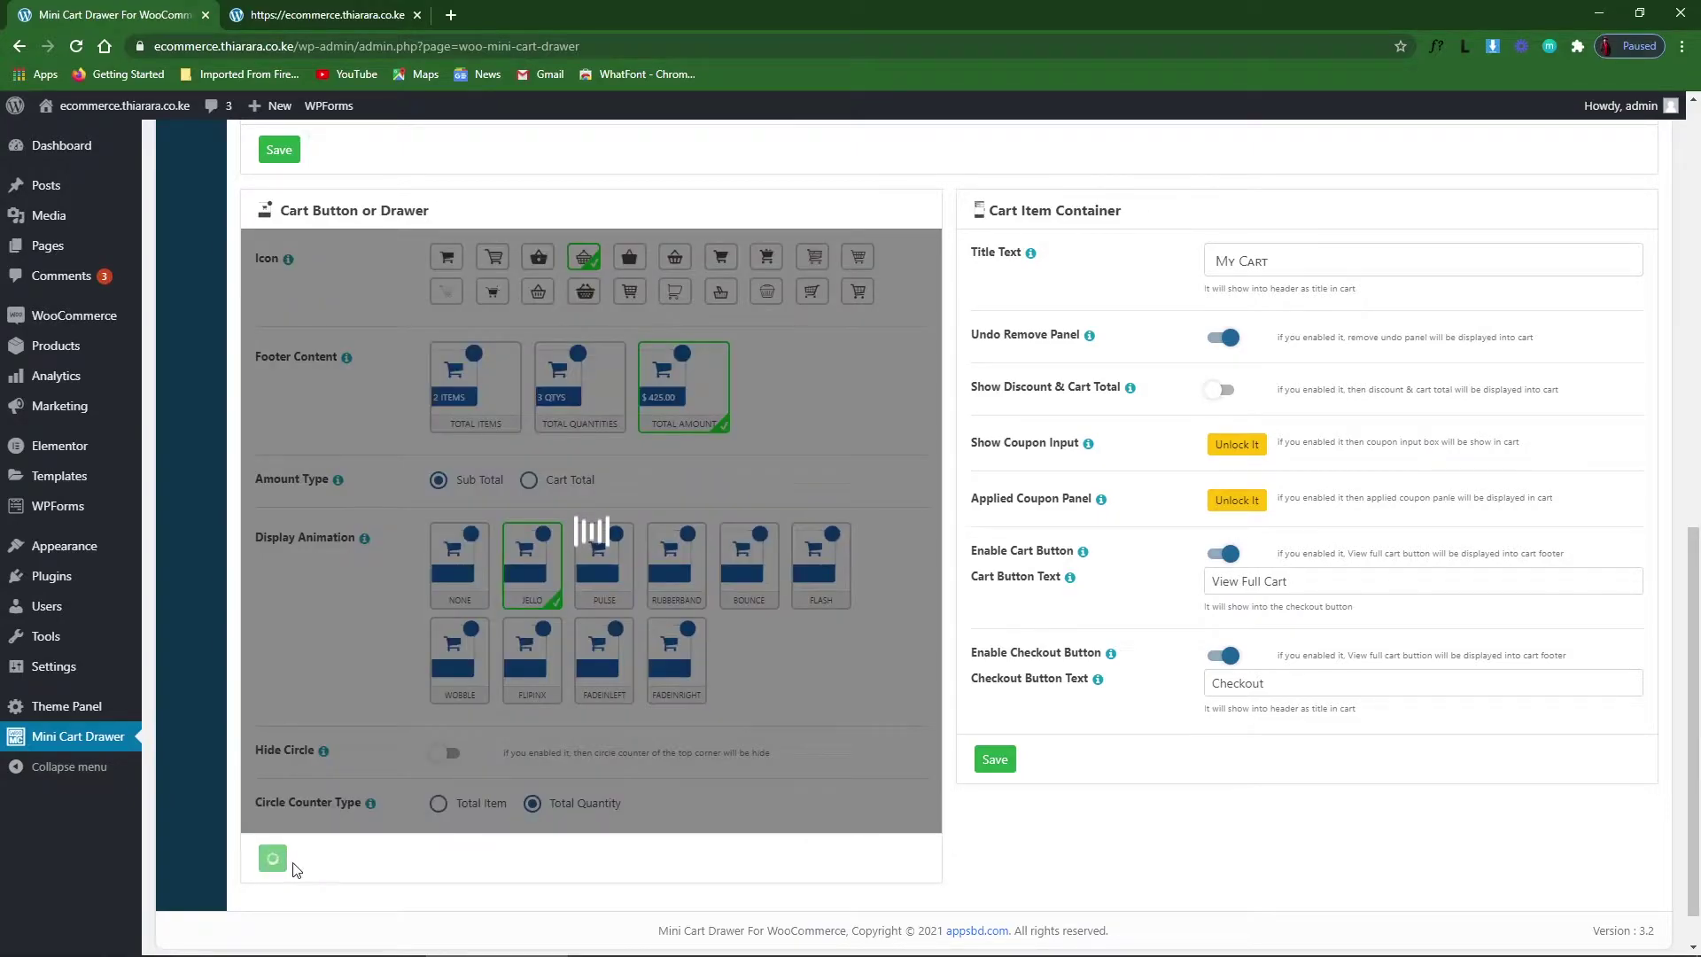
Review the storefront drawer, then switch the button footer to Total Items.
{"action": "left_click", "coordinate": [336, 10]}
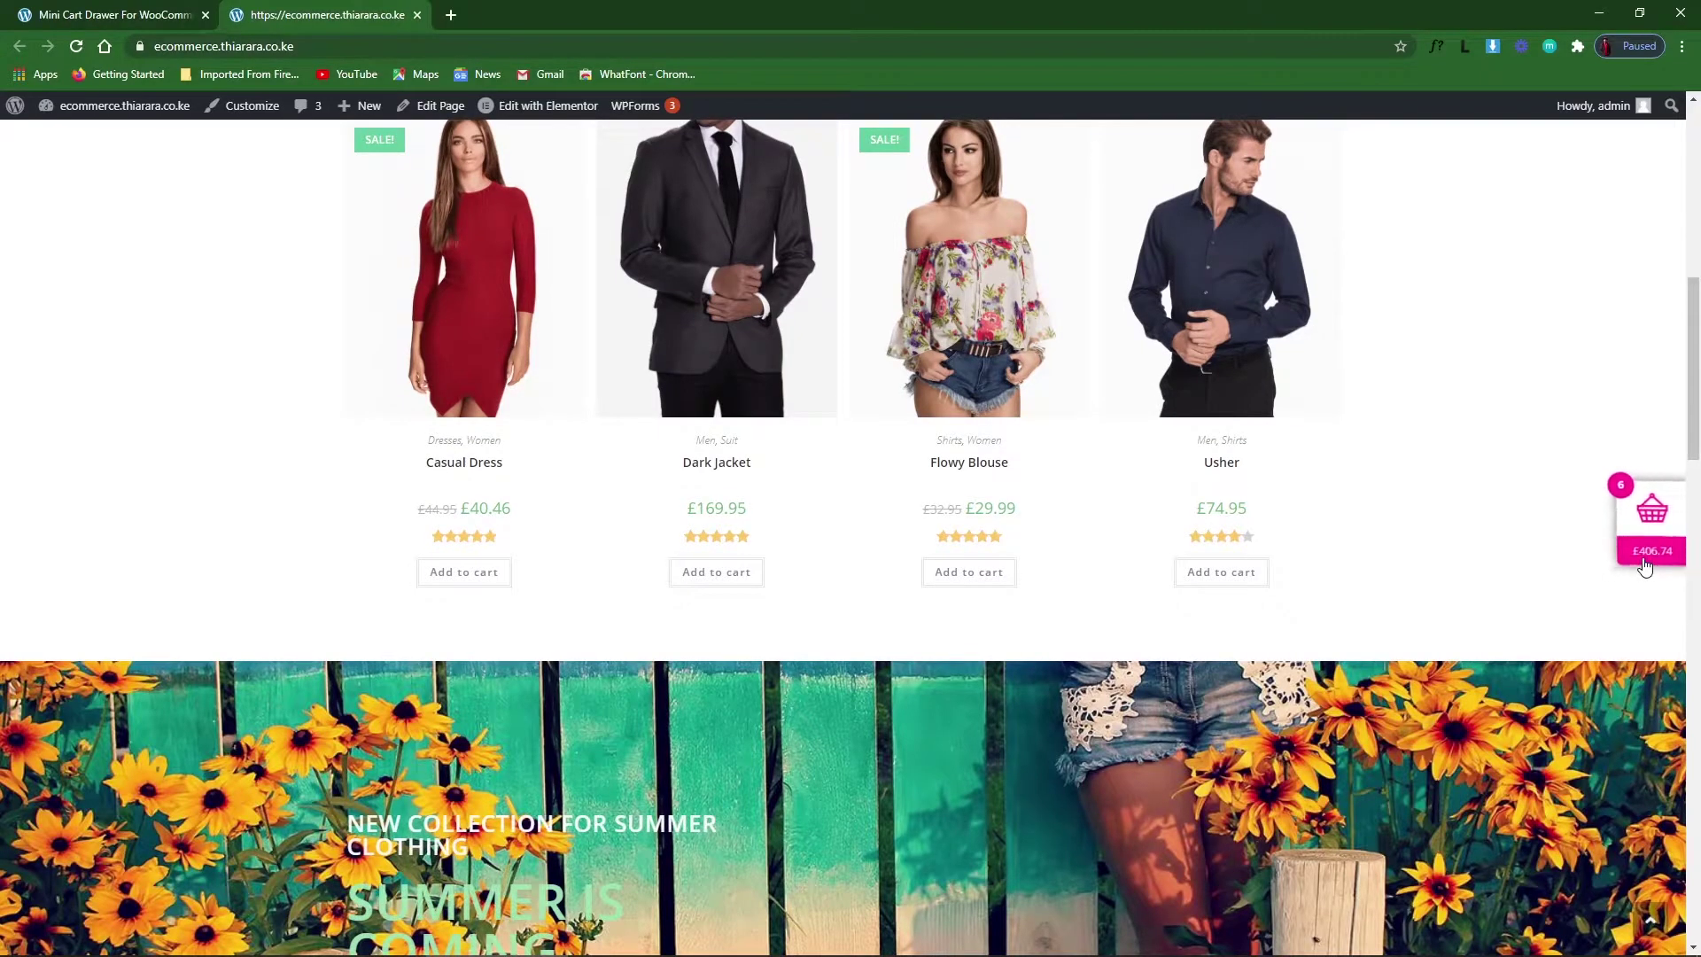
{"action": "left_click", "coordinate": [1644, 558]}
{"action": "key", "text": "ctrl+a"}
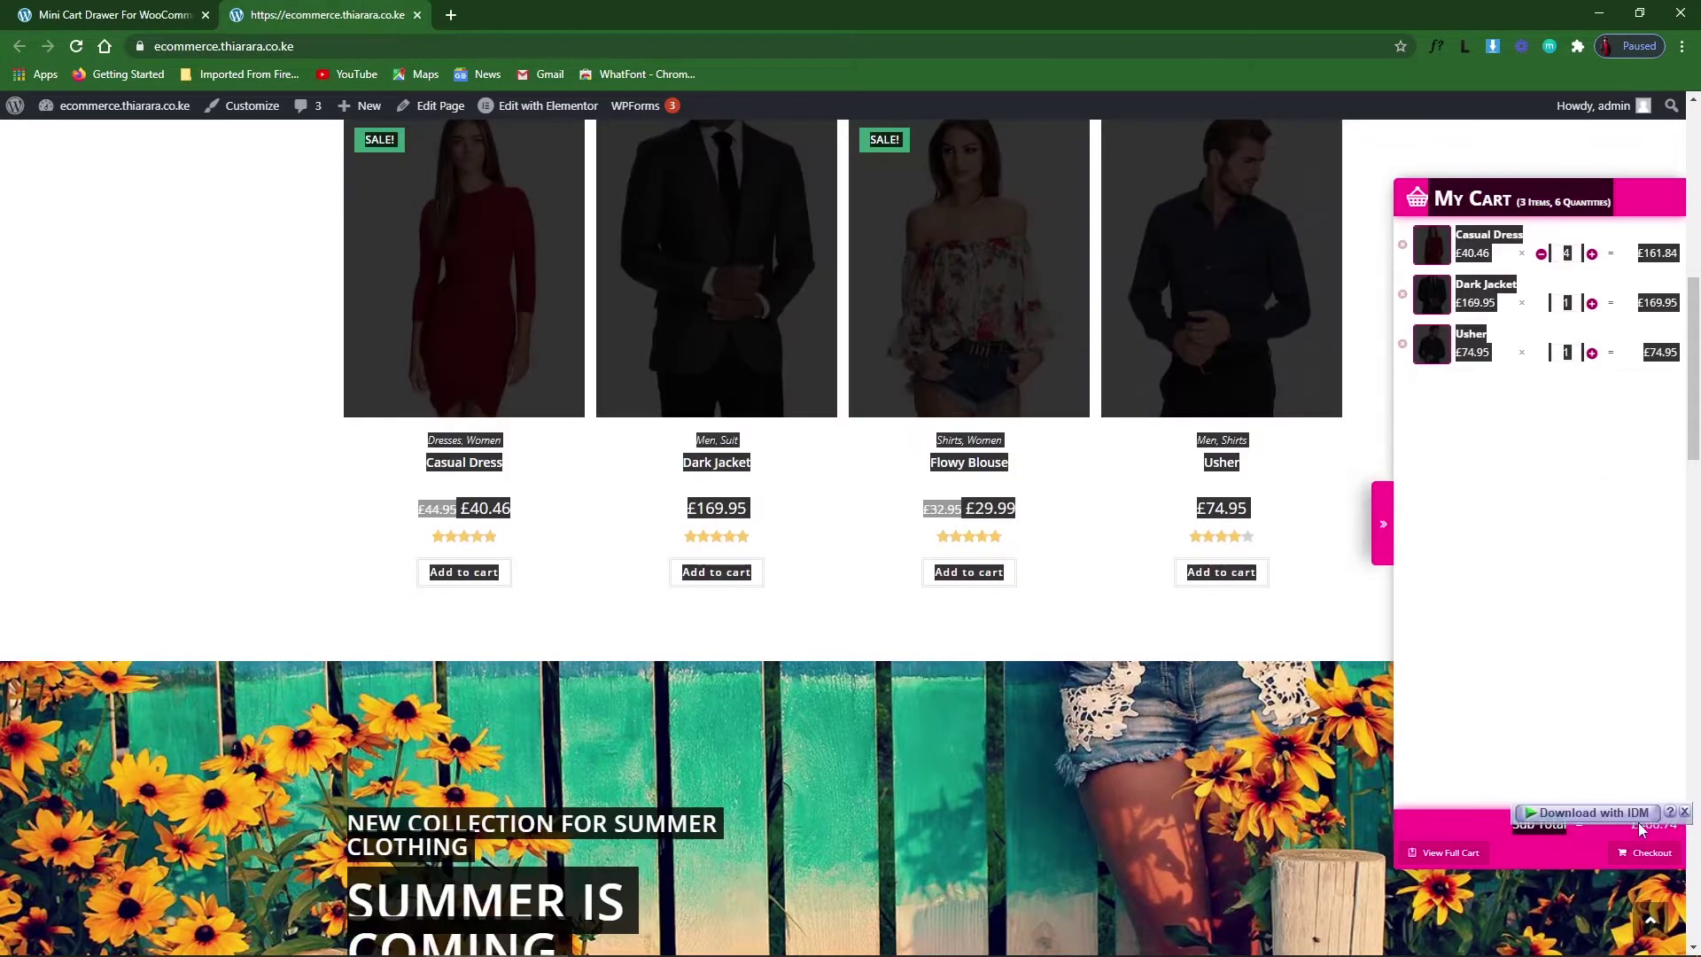
{"action": "left_click", "coordinate": [1551, 624]}
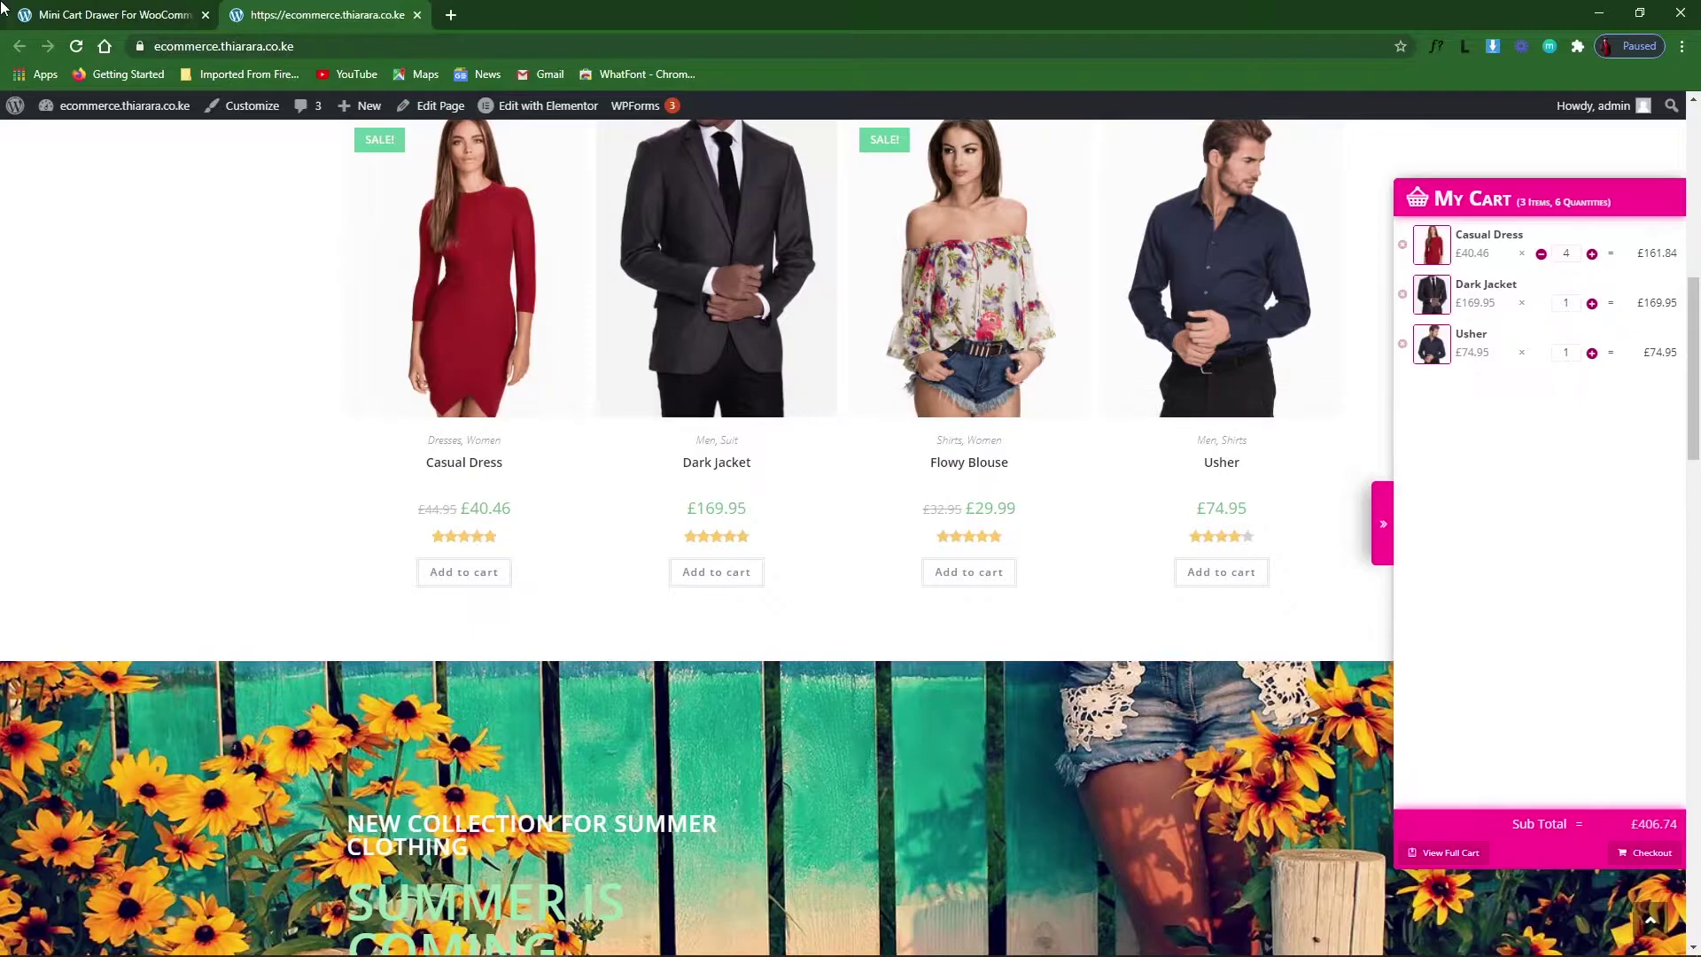
{"action": "left_click", "coordinate": [155, 15]}
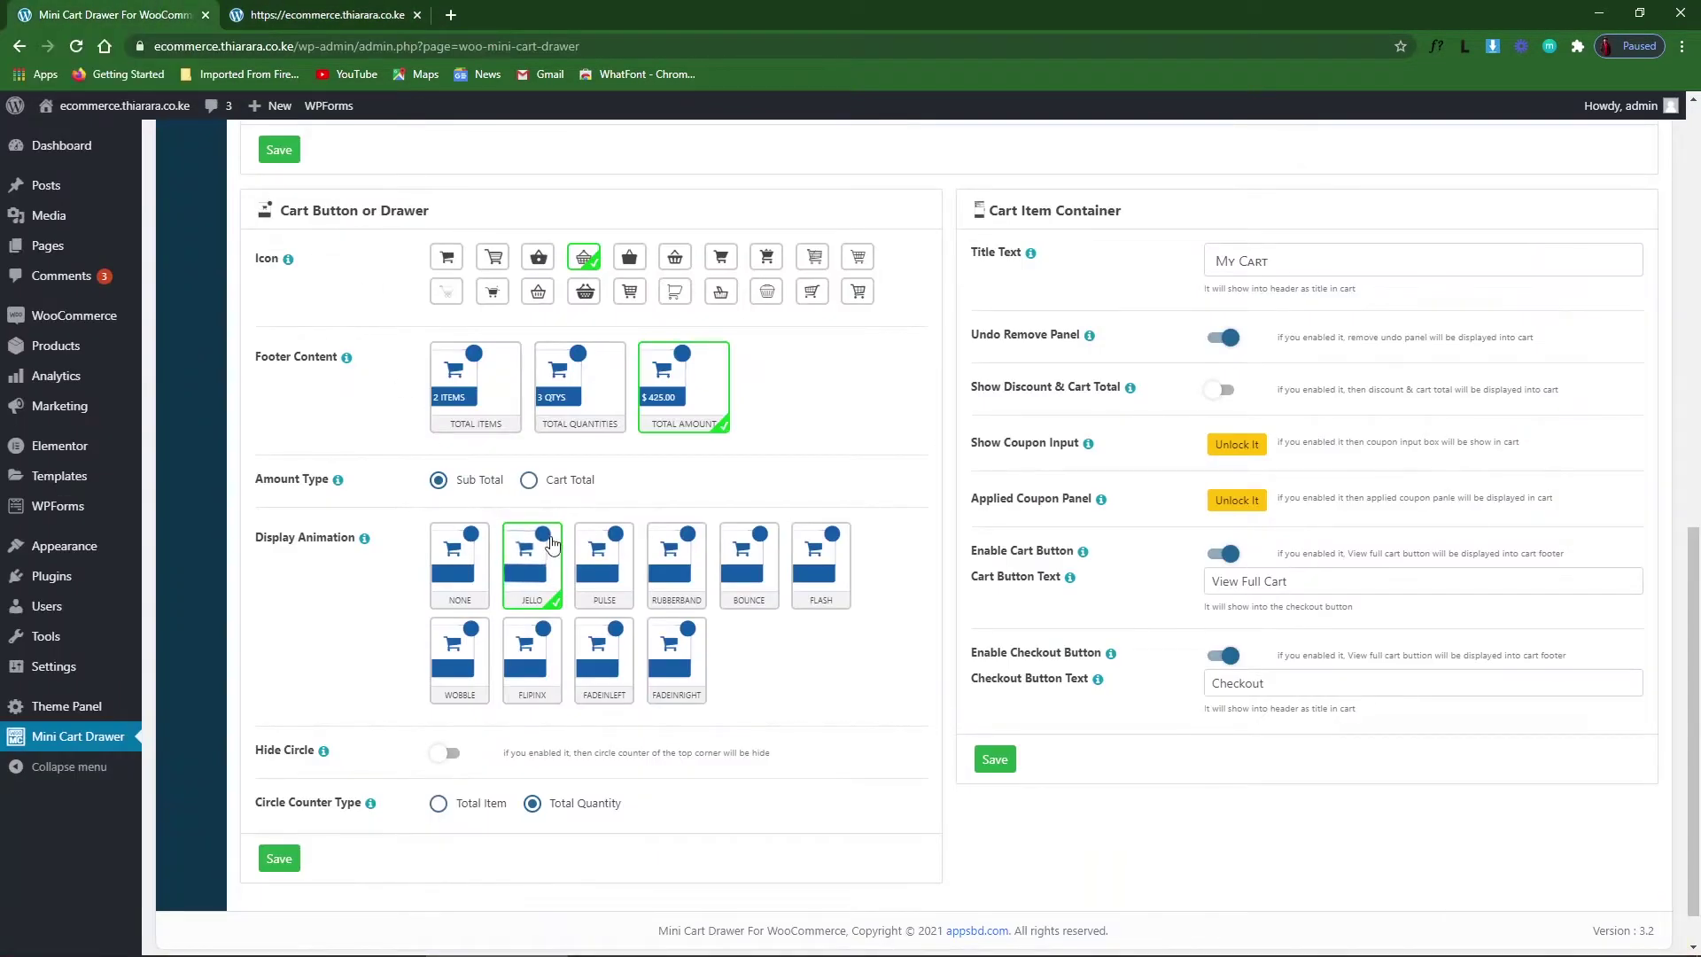
{"action": "left_click", "coordinate": [484, 409]}
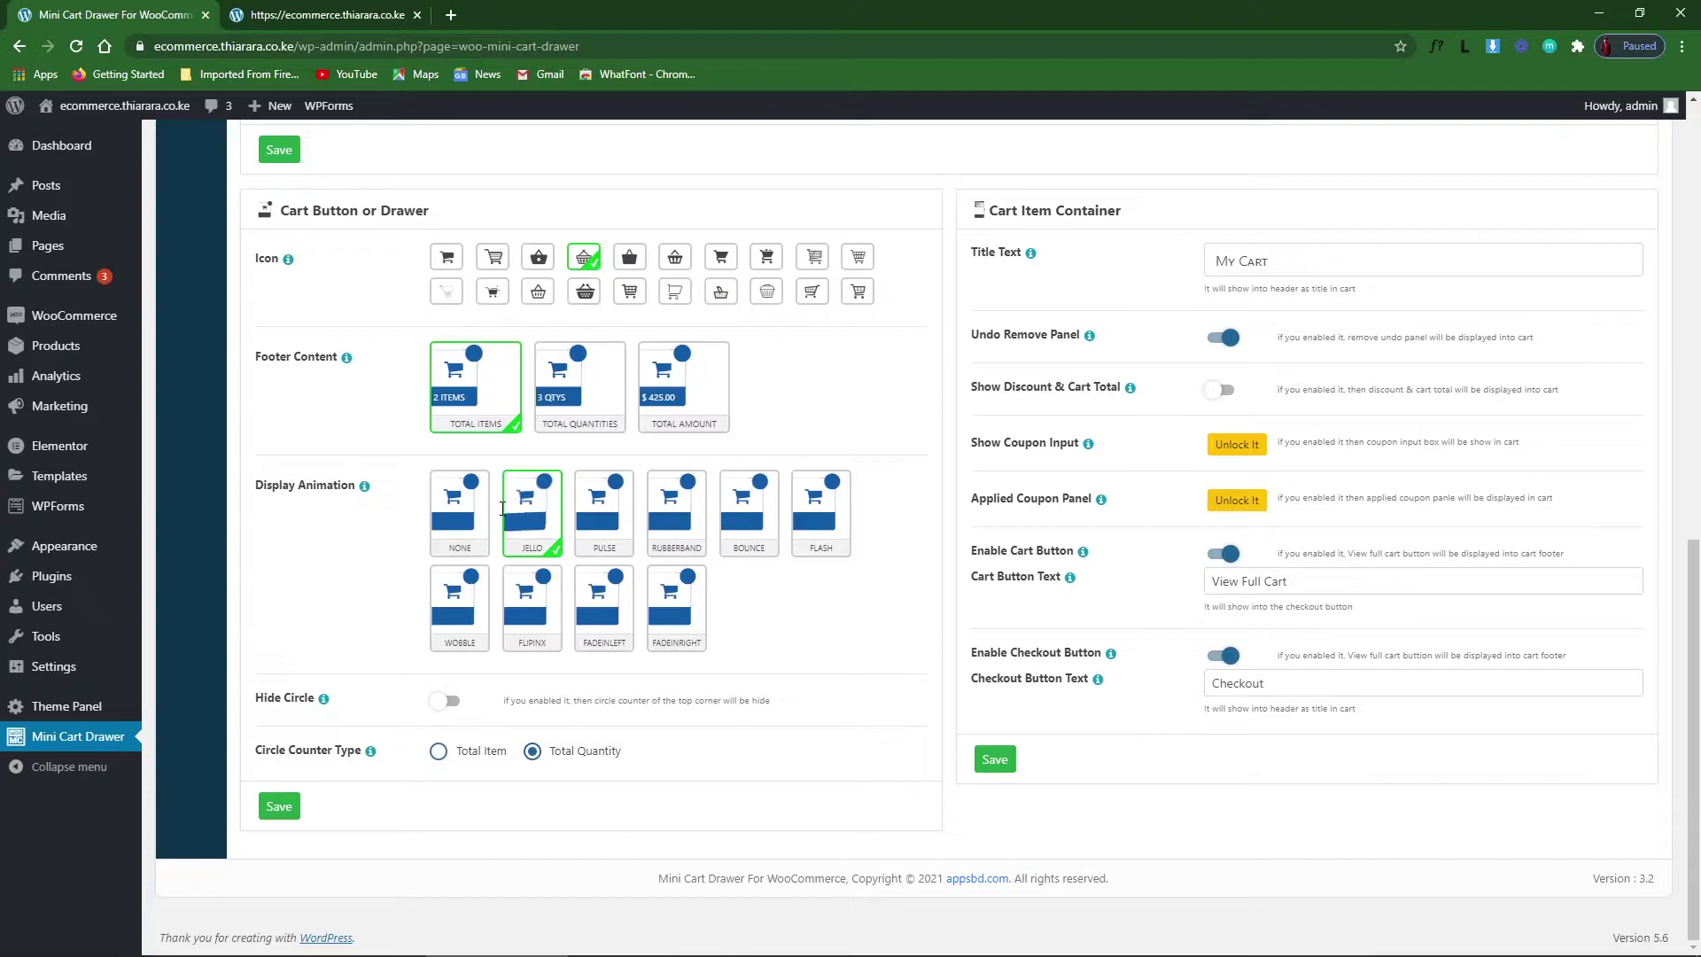
{"action": "left_click", "coordinate": [373, 9]}
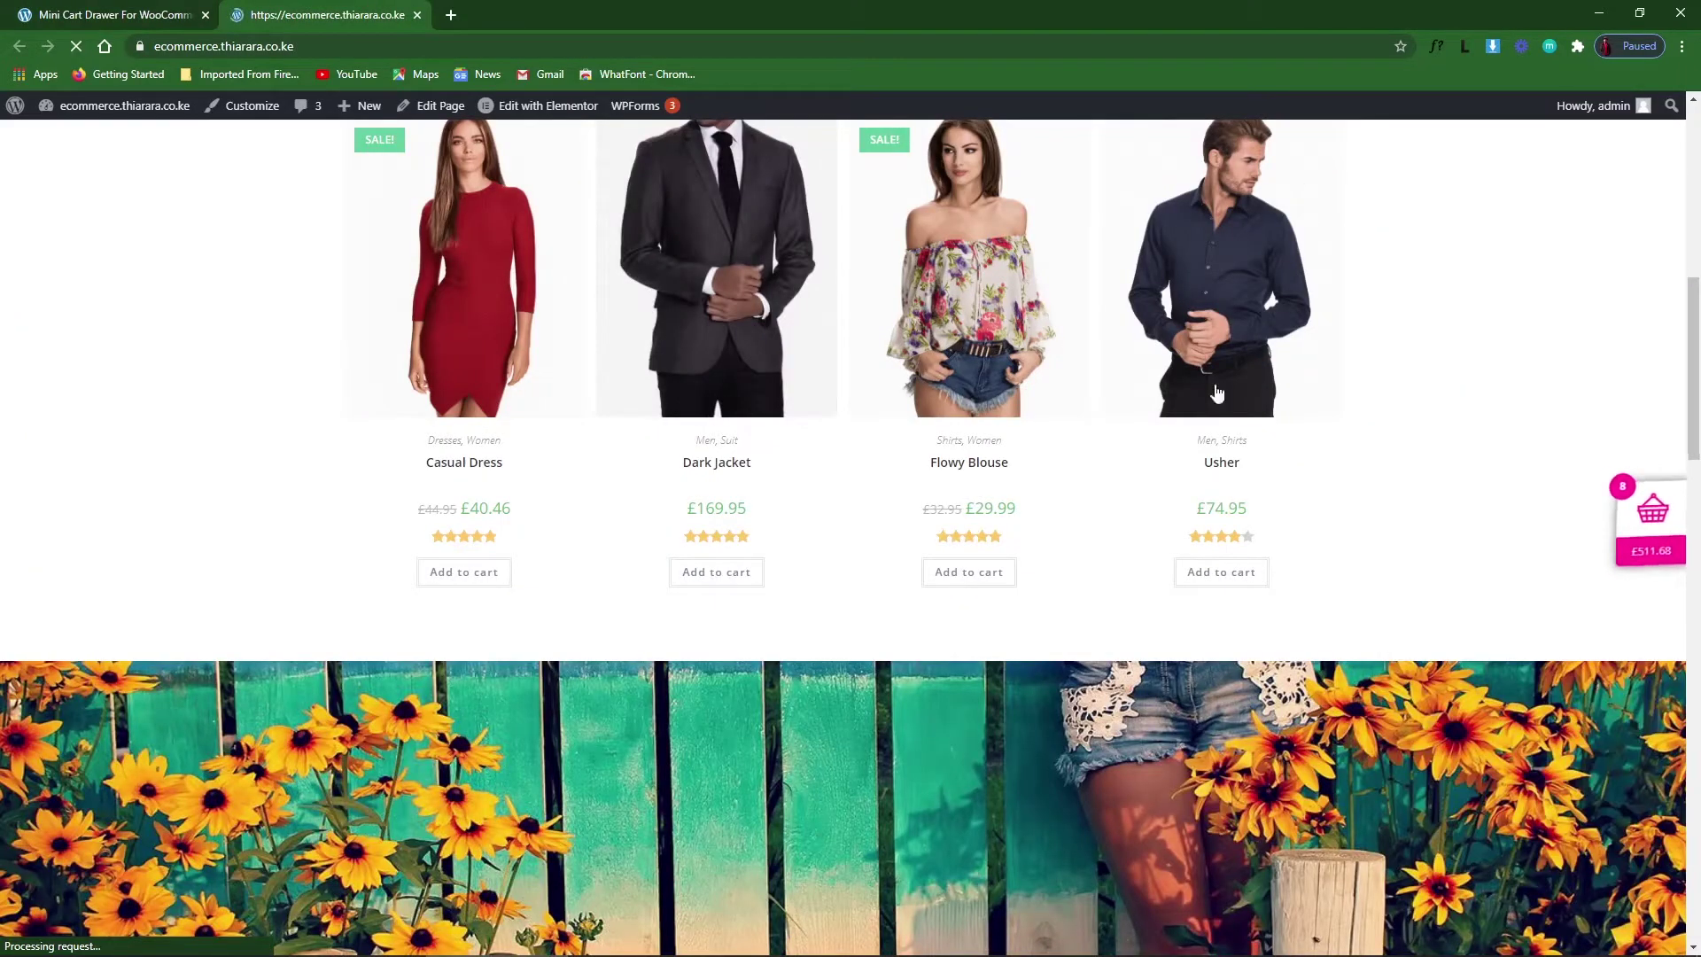
{"action": "left_click", "coordinate": [133, 14]}
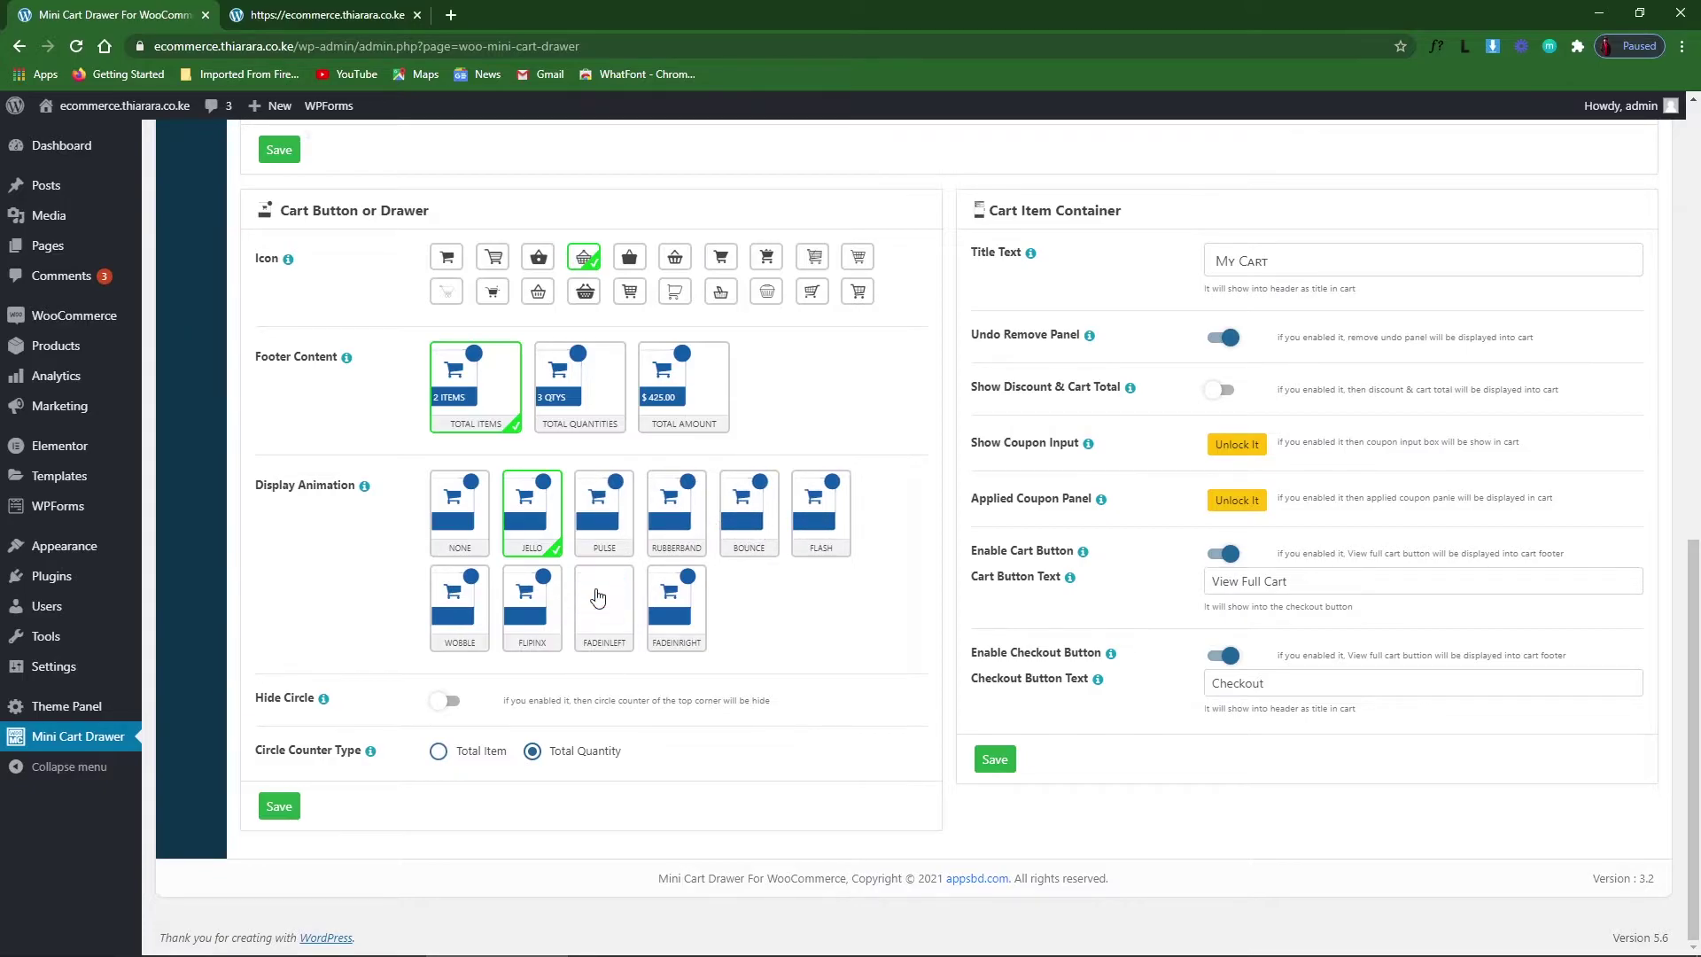
Set the cart button animation to Wobble and save the change.
{"action": "left_click", "coordinate": [458, 620]}
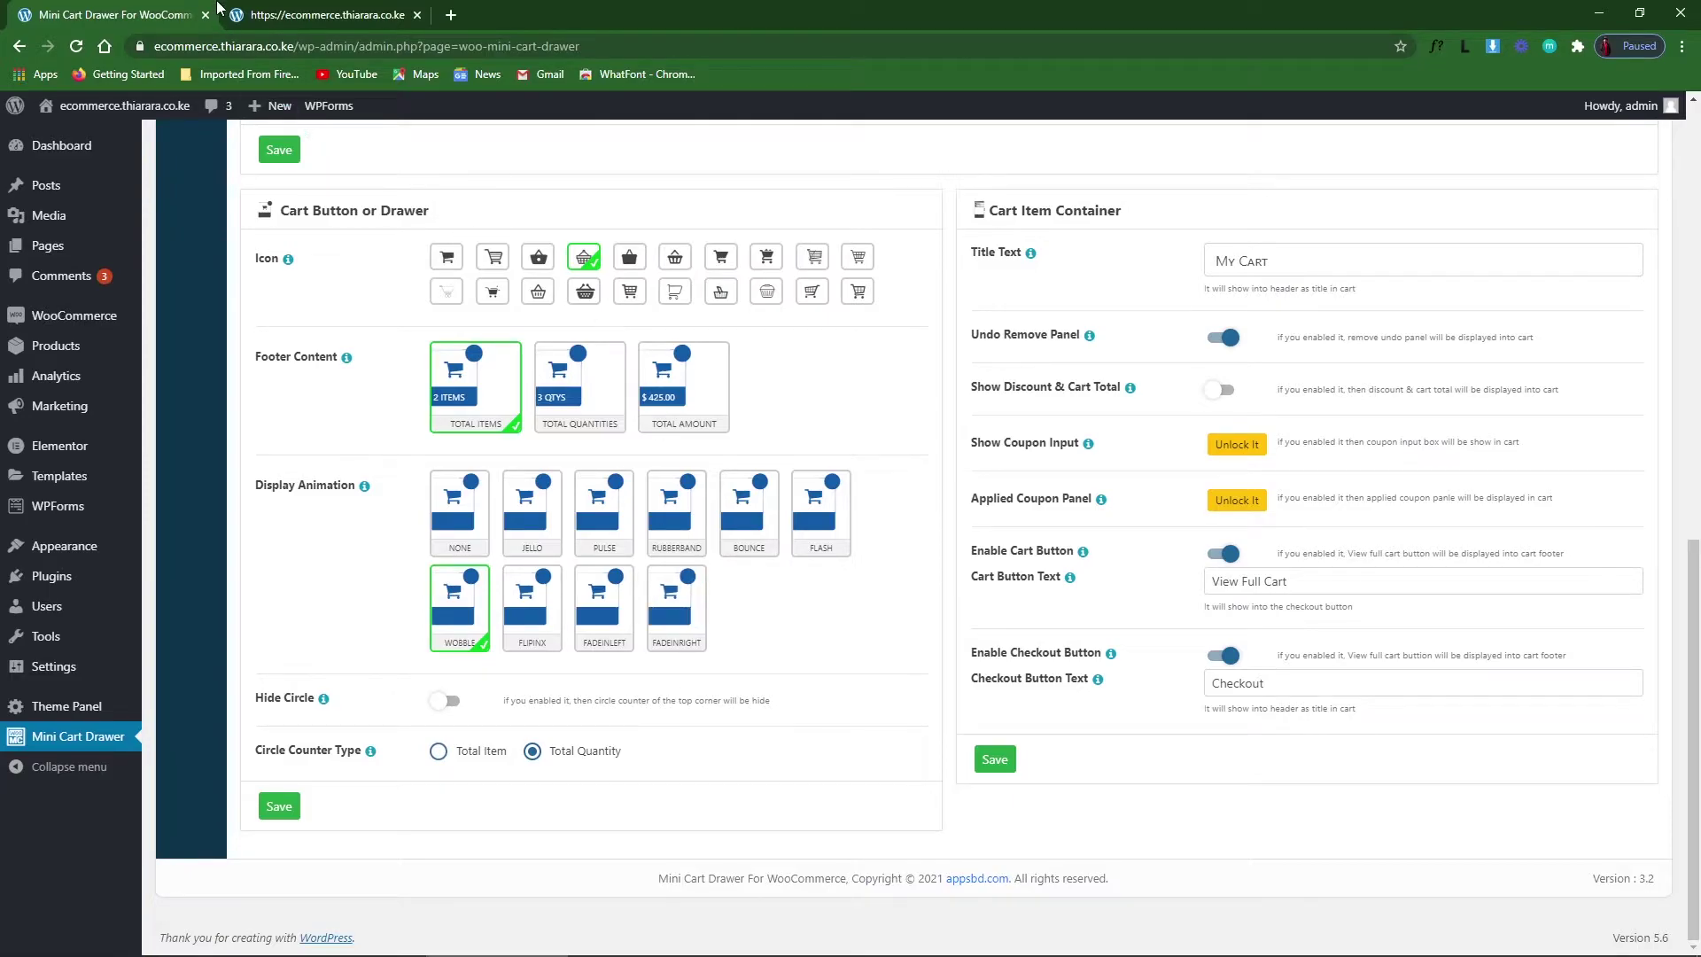
{"action": "left_click", "coordinate": [292, 14]}
{"action": "left_click", "coordinate": [84, 7]}
{"action": "left_click", "coordinate": [348, 10]}
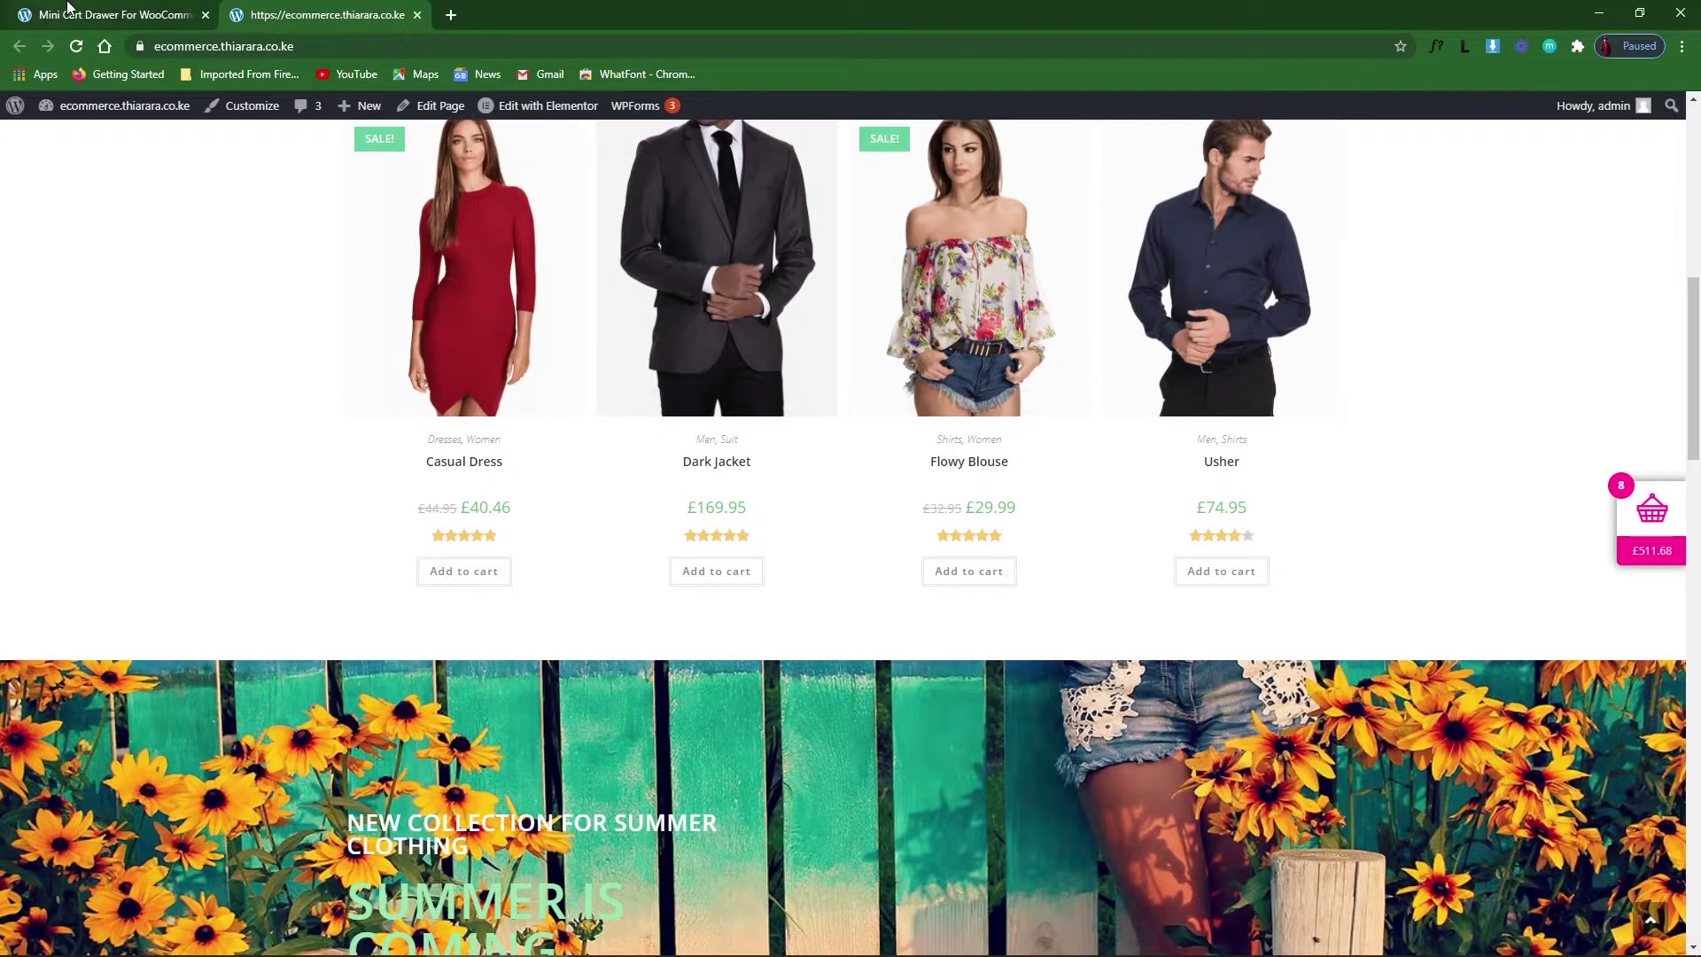
{"action": "left_click", "coordinate": [97, 14]}
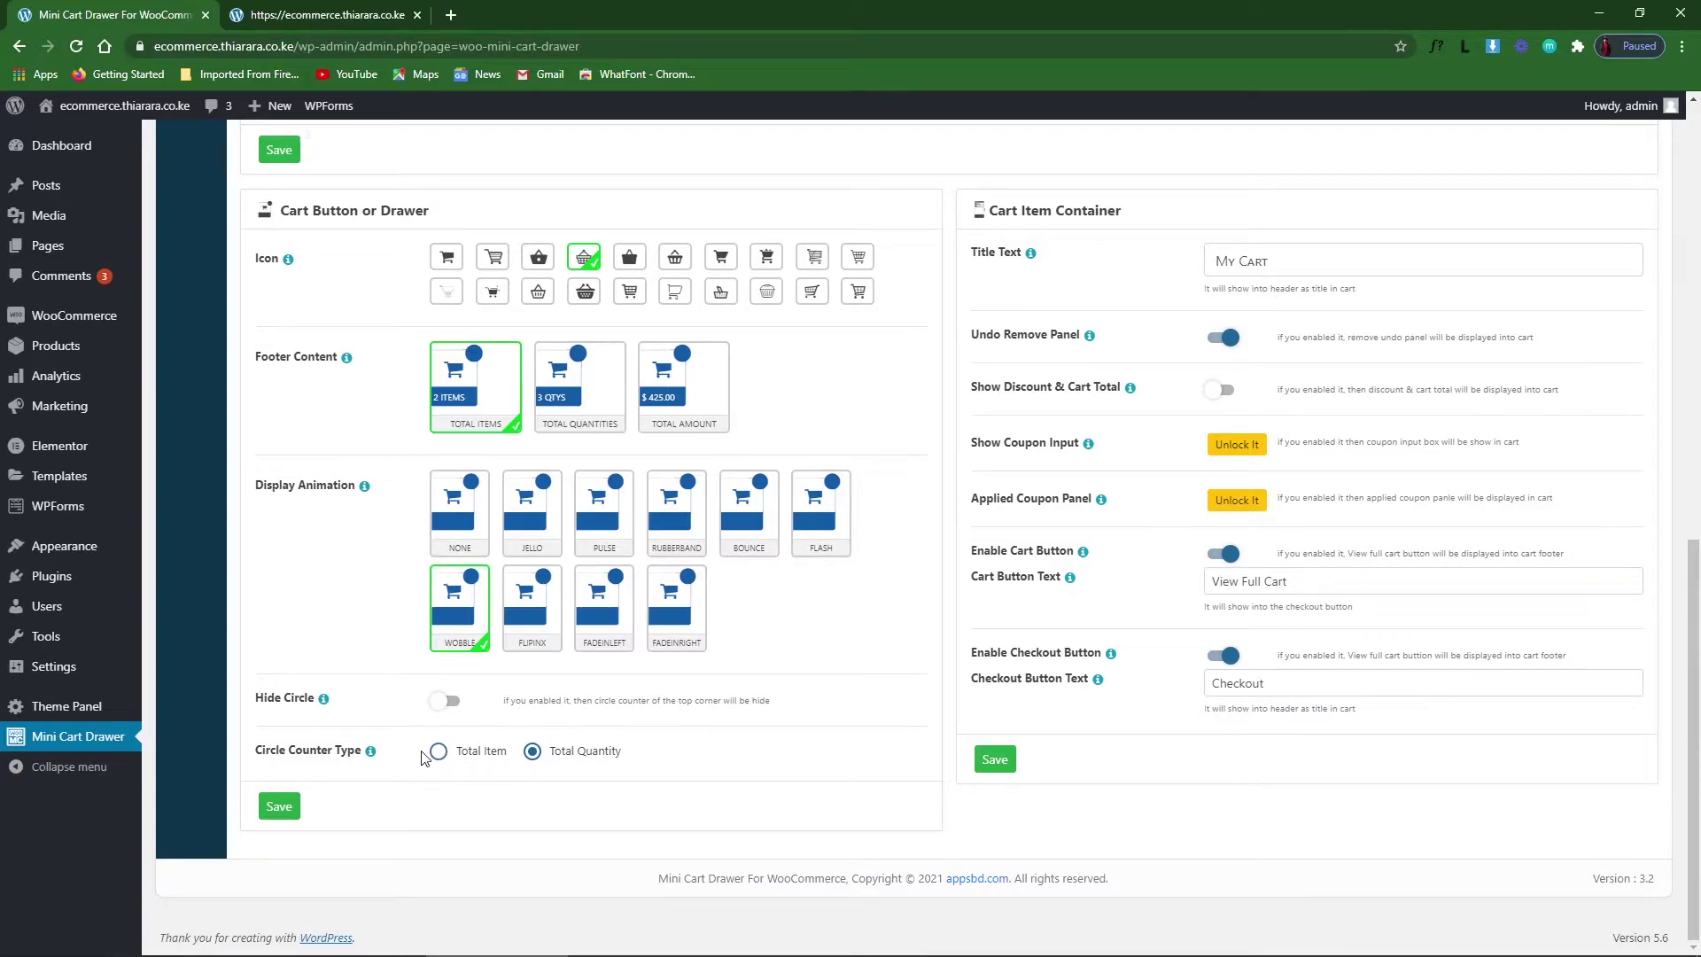
{"action": "left_click", "coordinate": [279, 808]}
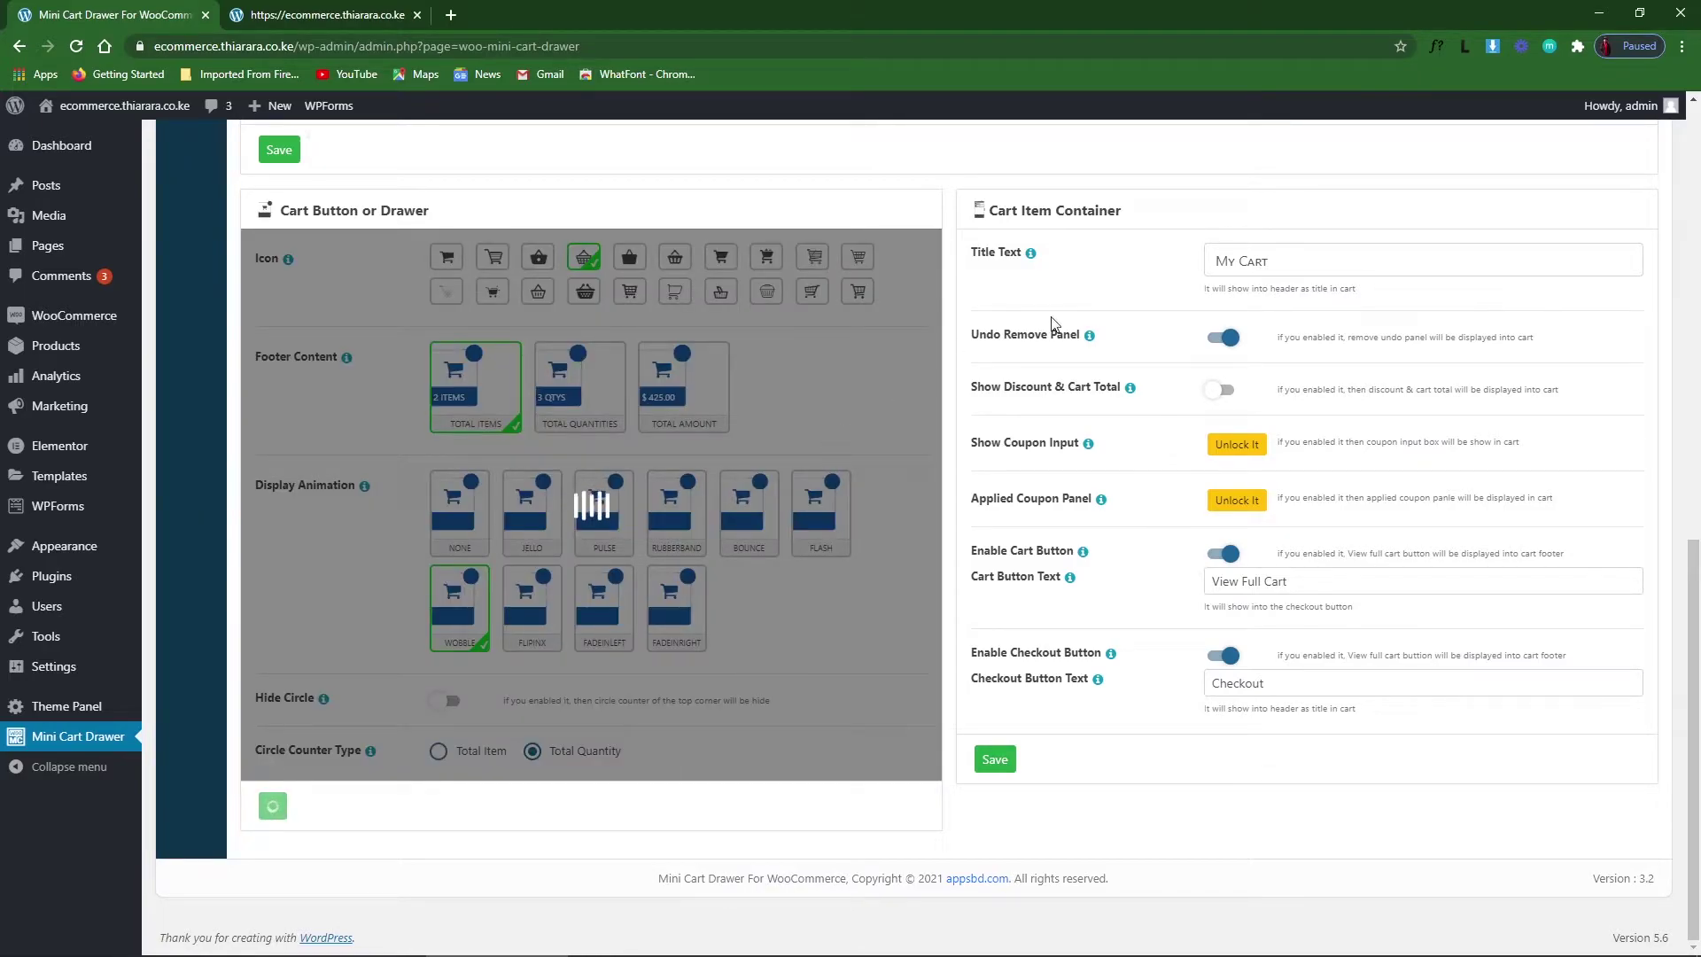
Open the storefront cart drawer to review its My Cart heading, then return to settings.
{"action": "left_click_drag", "start_coordinate": [1276, 260], "coordinate": [1169, 258]}
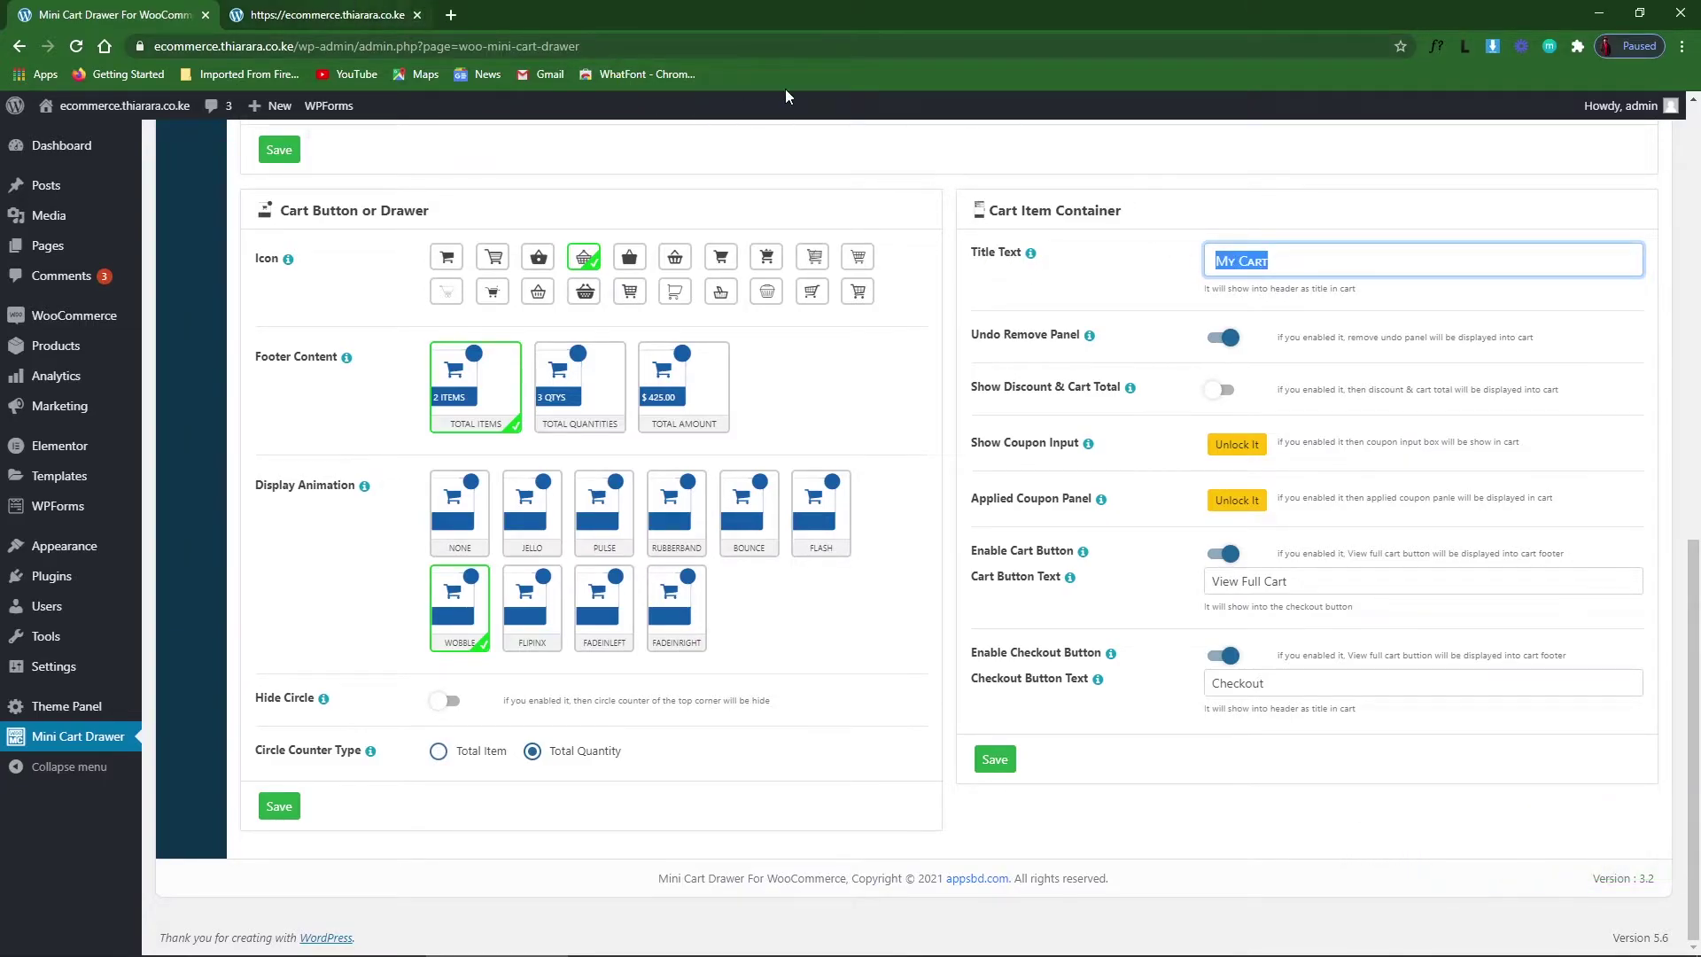
{"action": "left_click", "coordinate": [1123, 221]}
{"action": "left_click_drag", "start_coordinate": [1124, 220], "coordinate": [941, 228]}
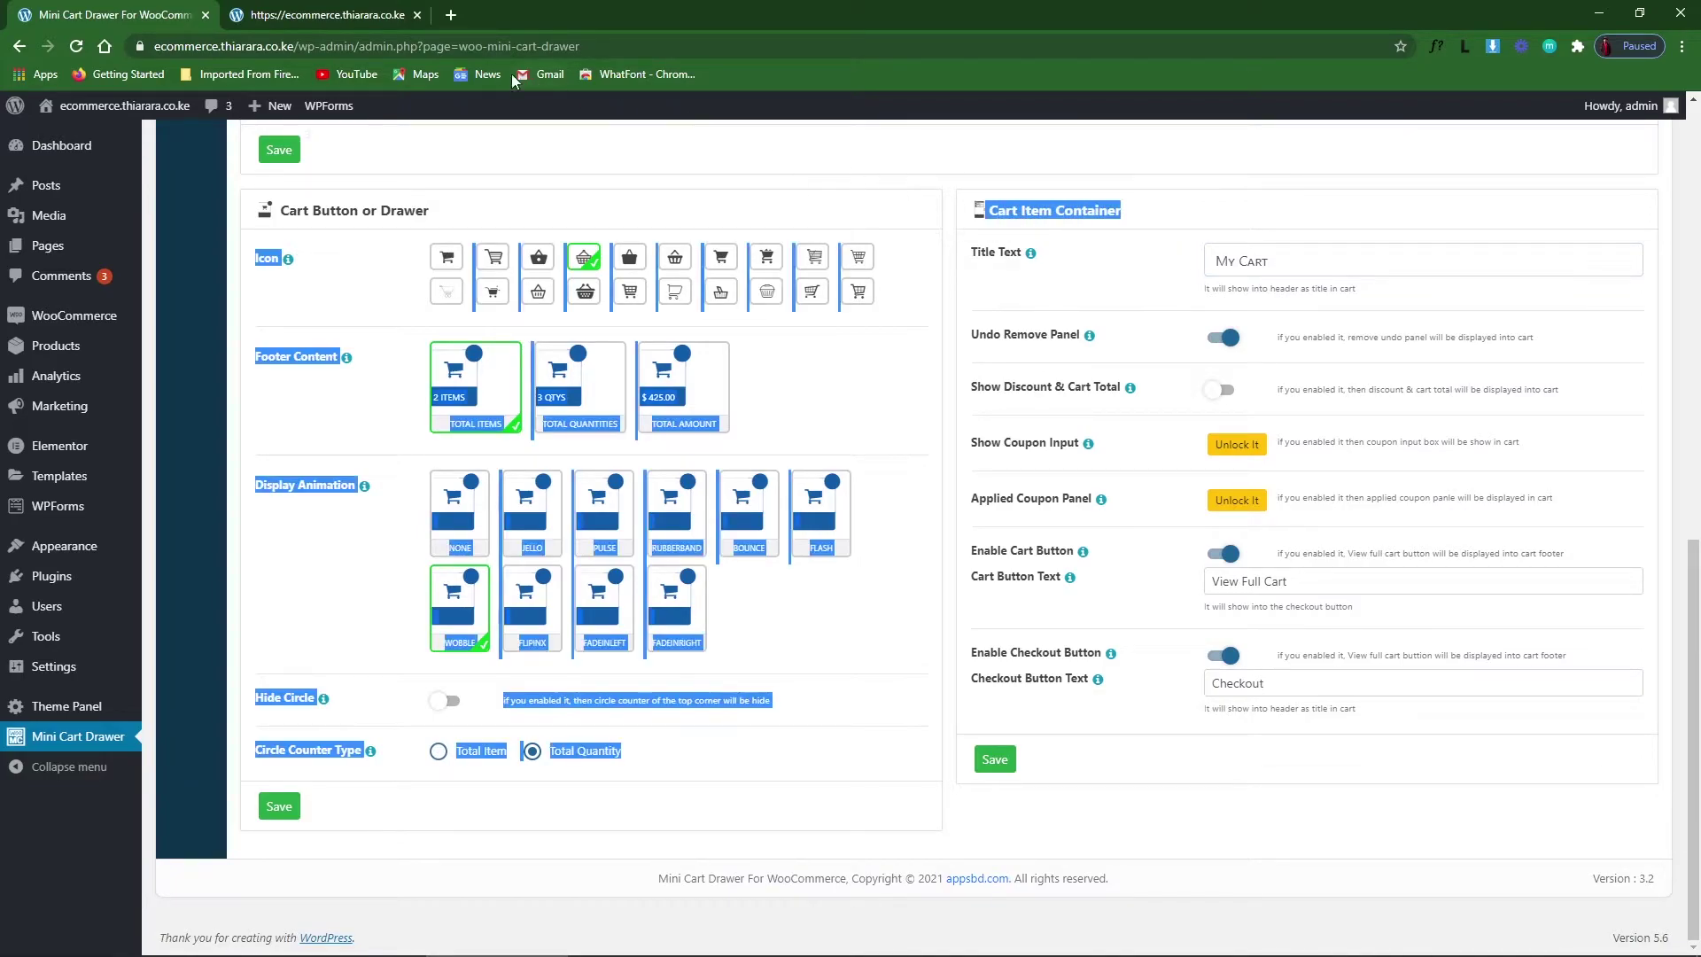
{"action": "left_click", "coordinate": [604, 160]}
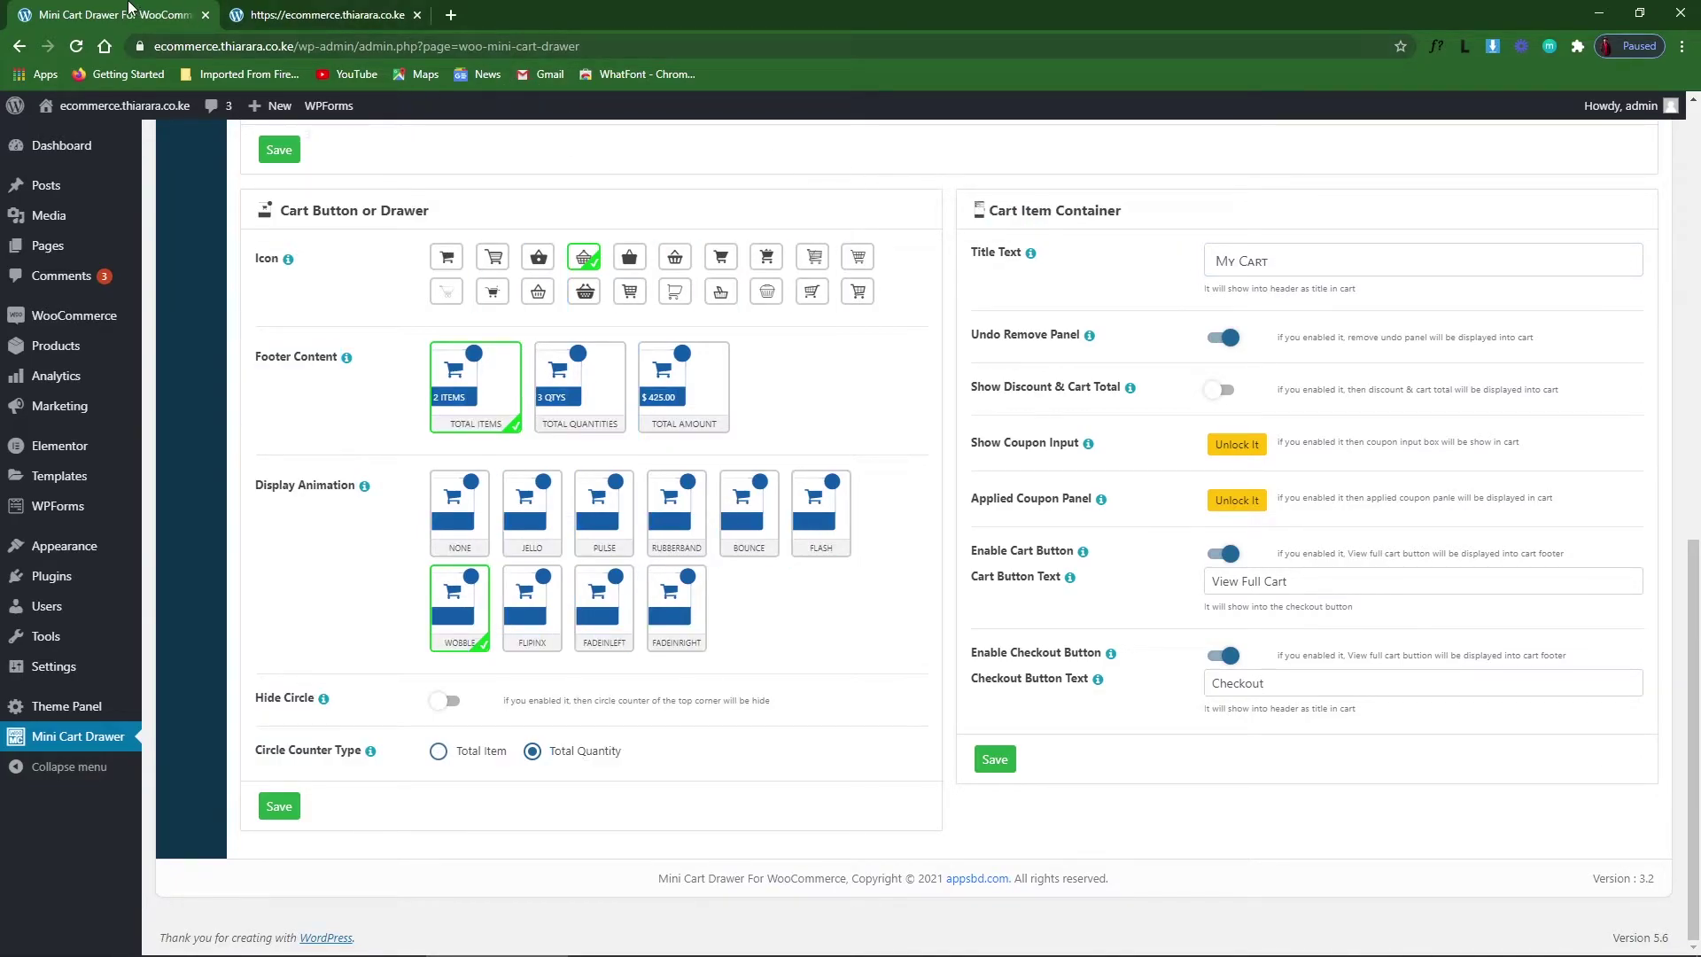
{"action": "left_click", "coordinate": [306, 11]}
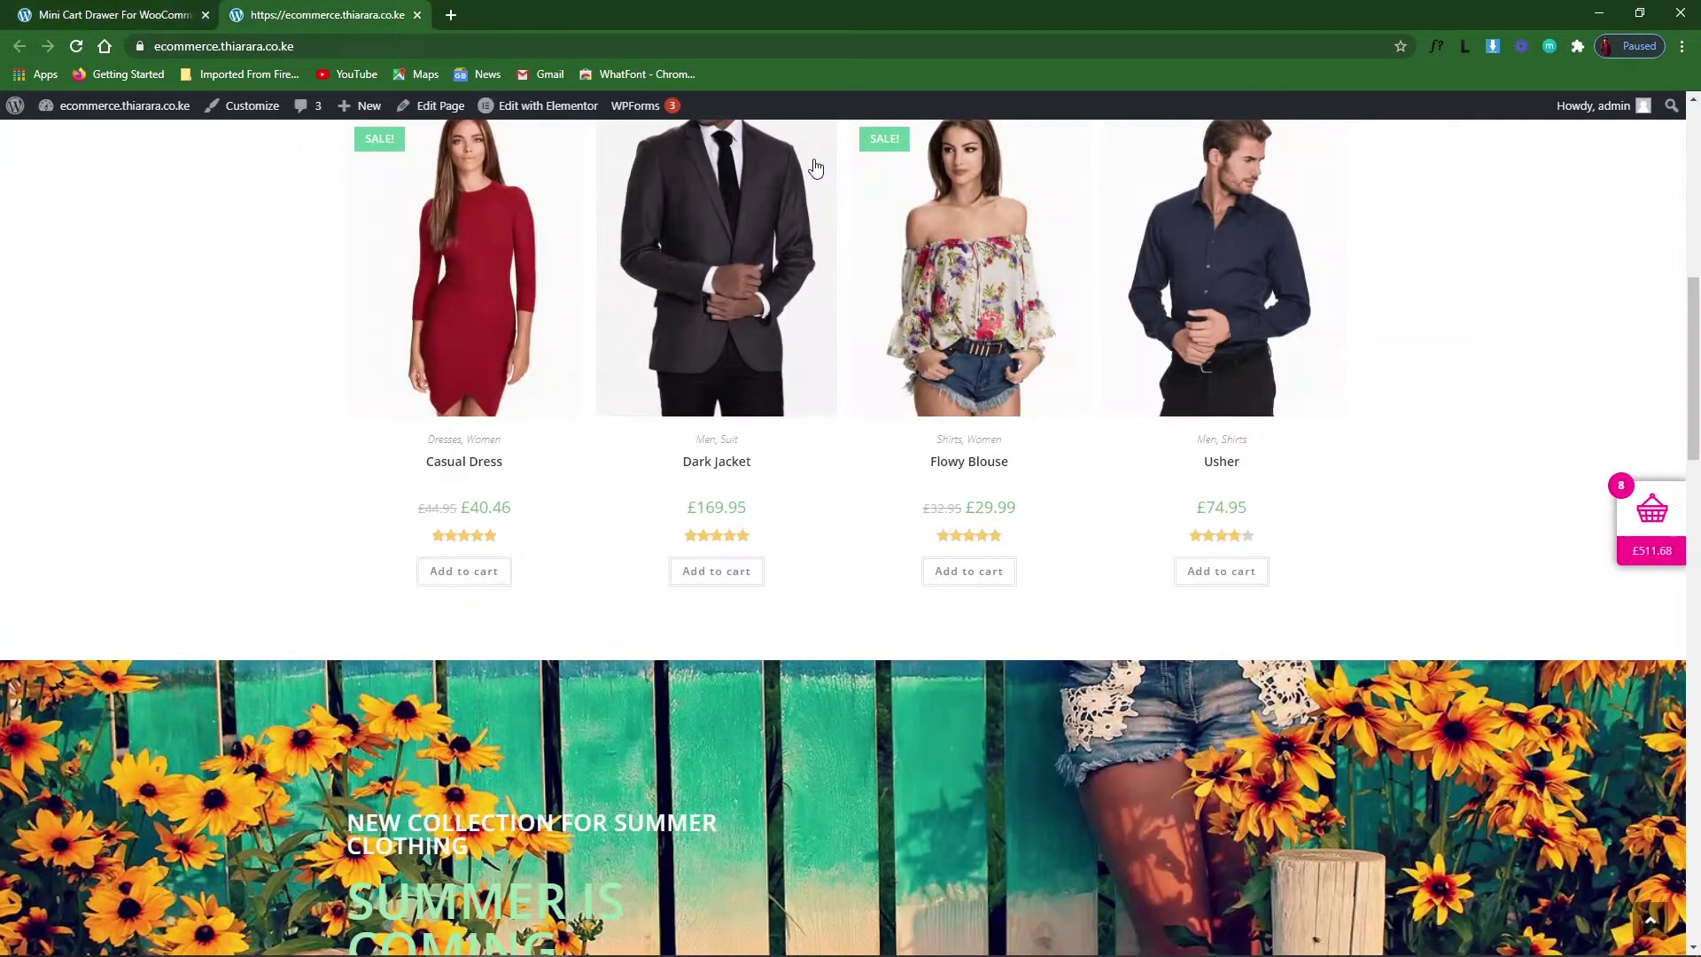
{"action": "left_click", "coordinate": [1651, 516]}
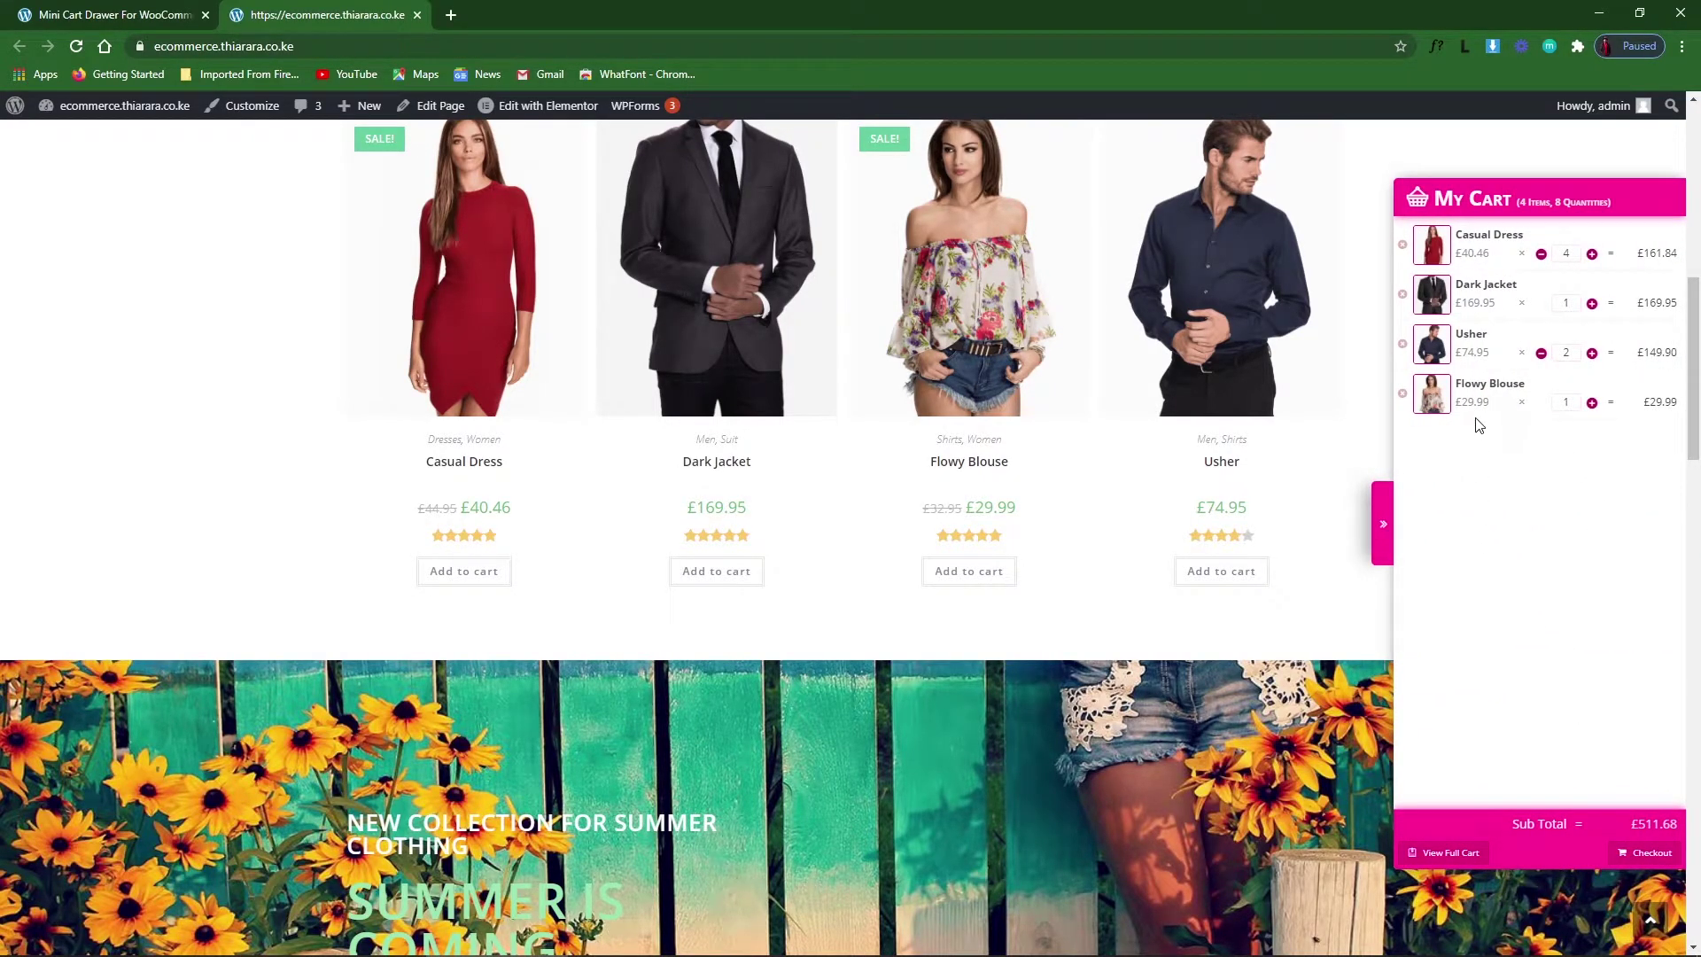
{"action": "left_click_drag", "start_coordinate": [1442, 202], "coordinate": [1506, 201]}
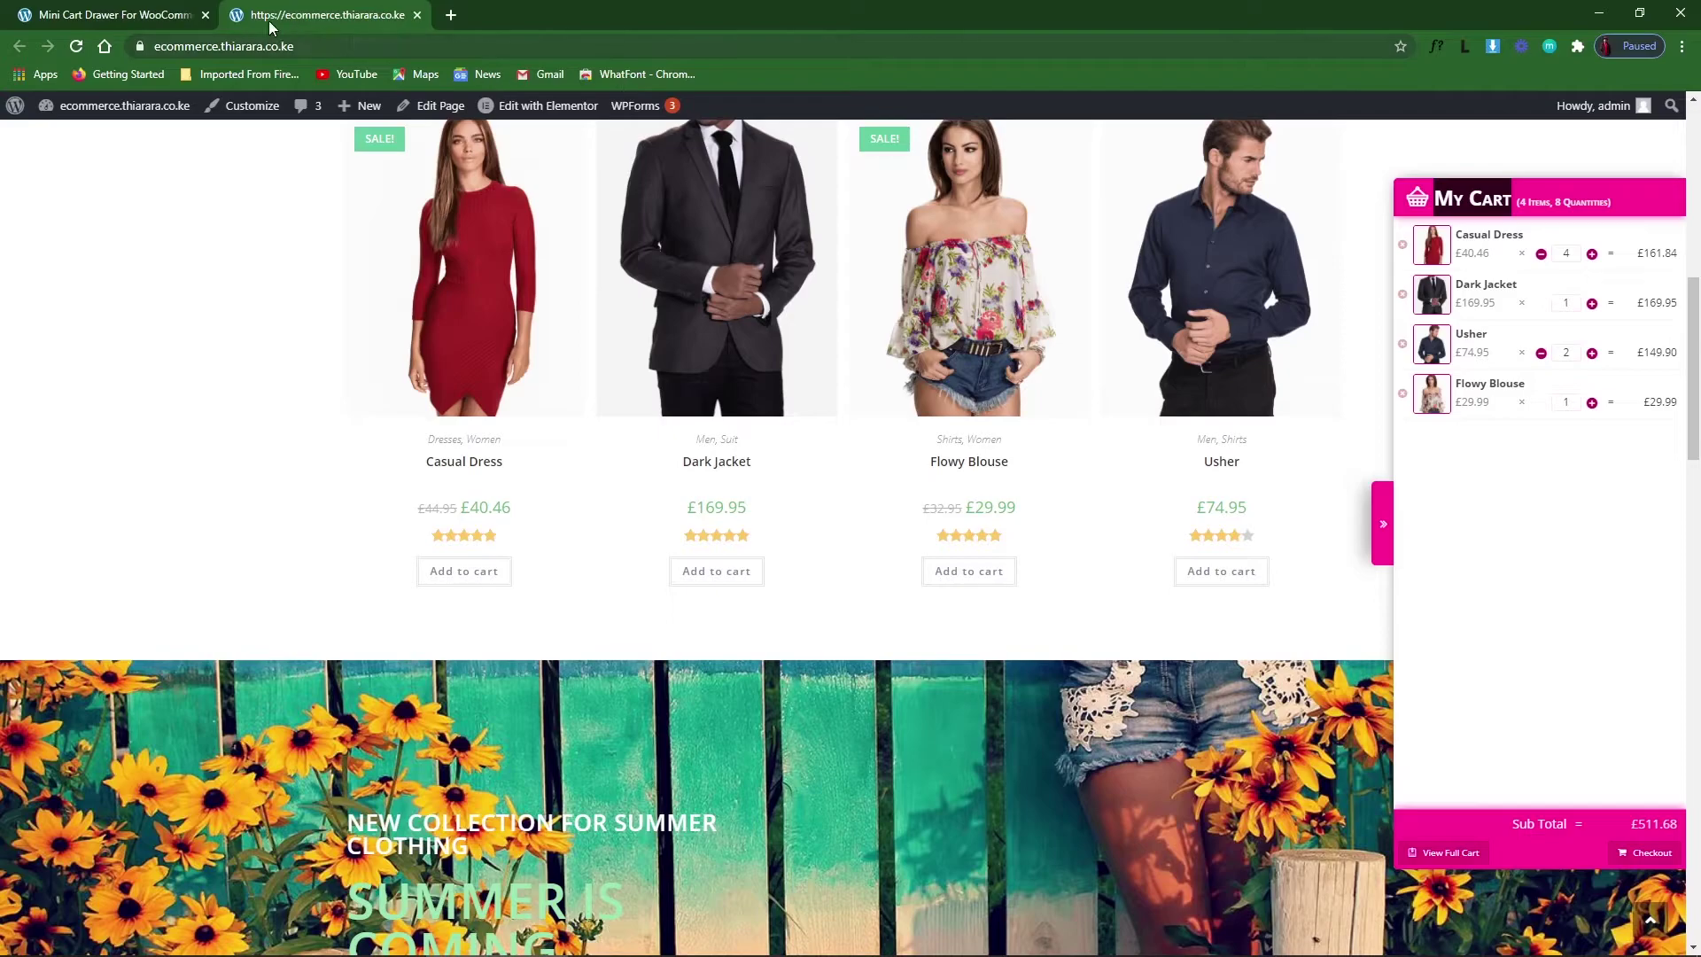
{"action": "left_click", "coordinate": [160, 18]}
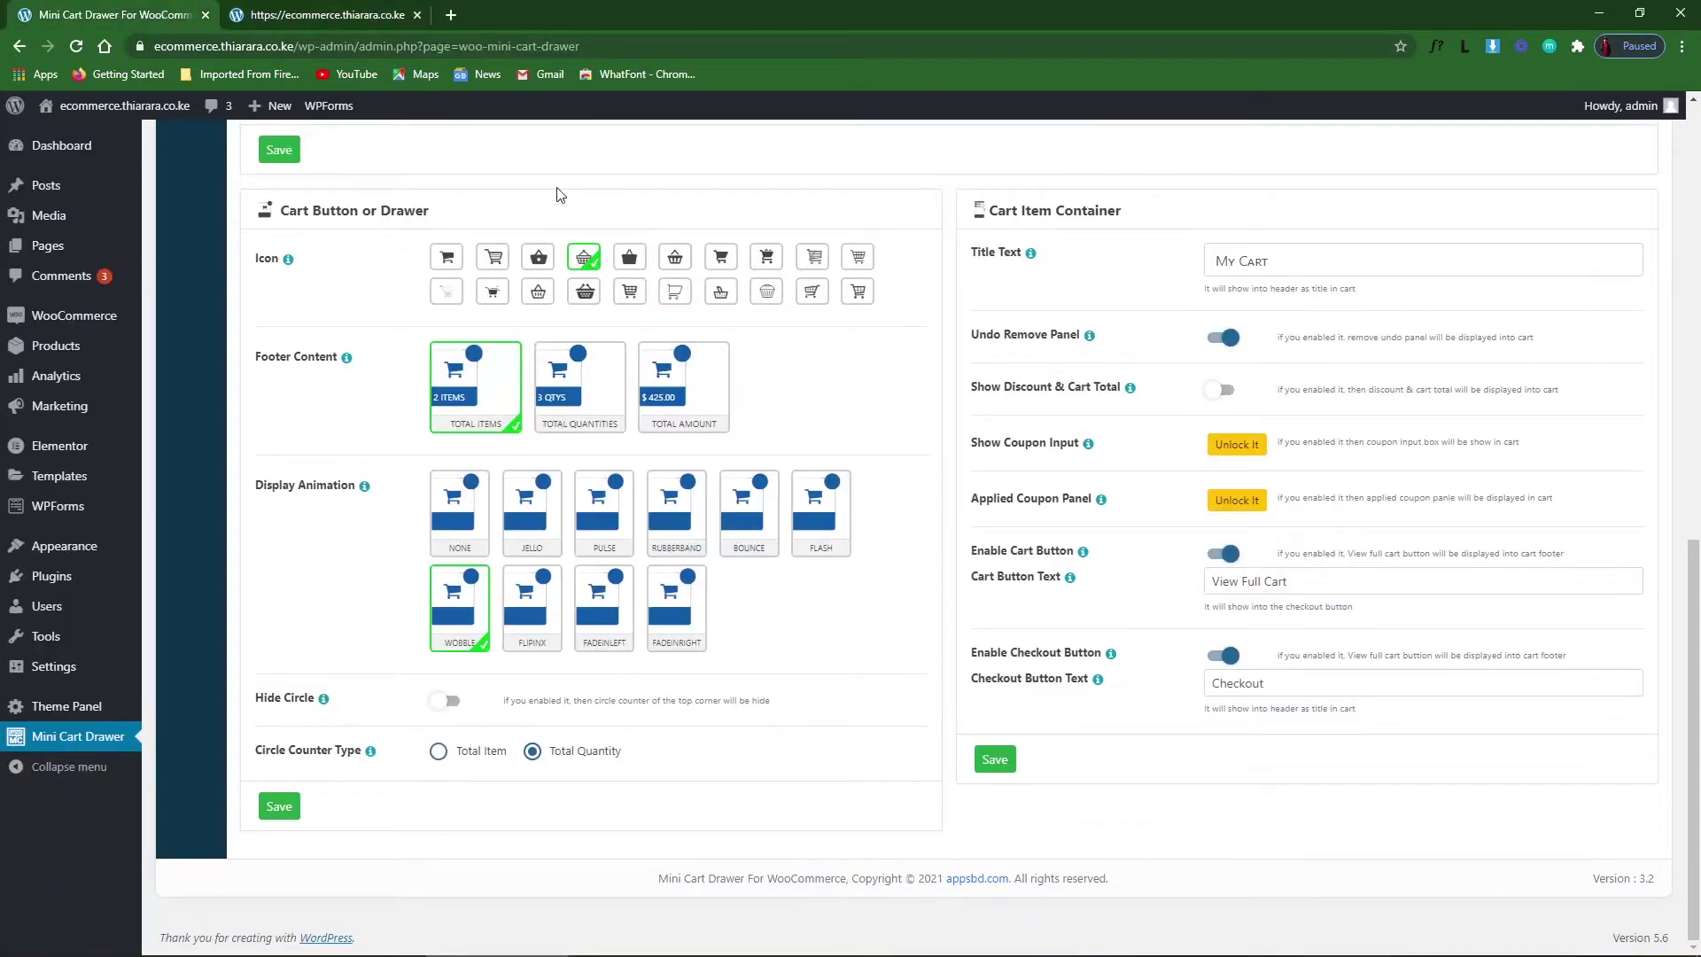
Replace the cart Title Text with BUY NOW and compare it with the storefront drawer.
{"action": "triple_click", "coordinate": [1300, 276]}
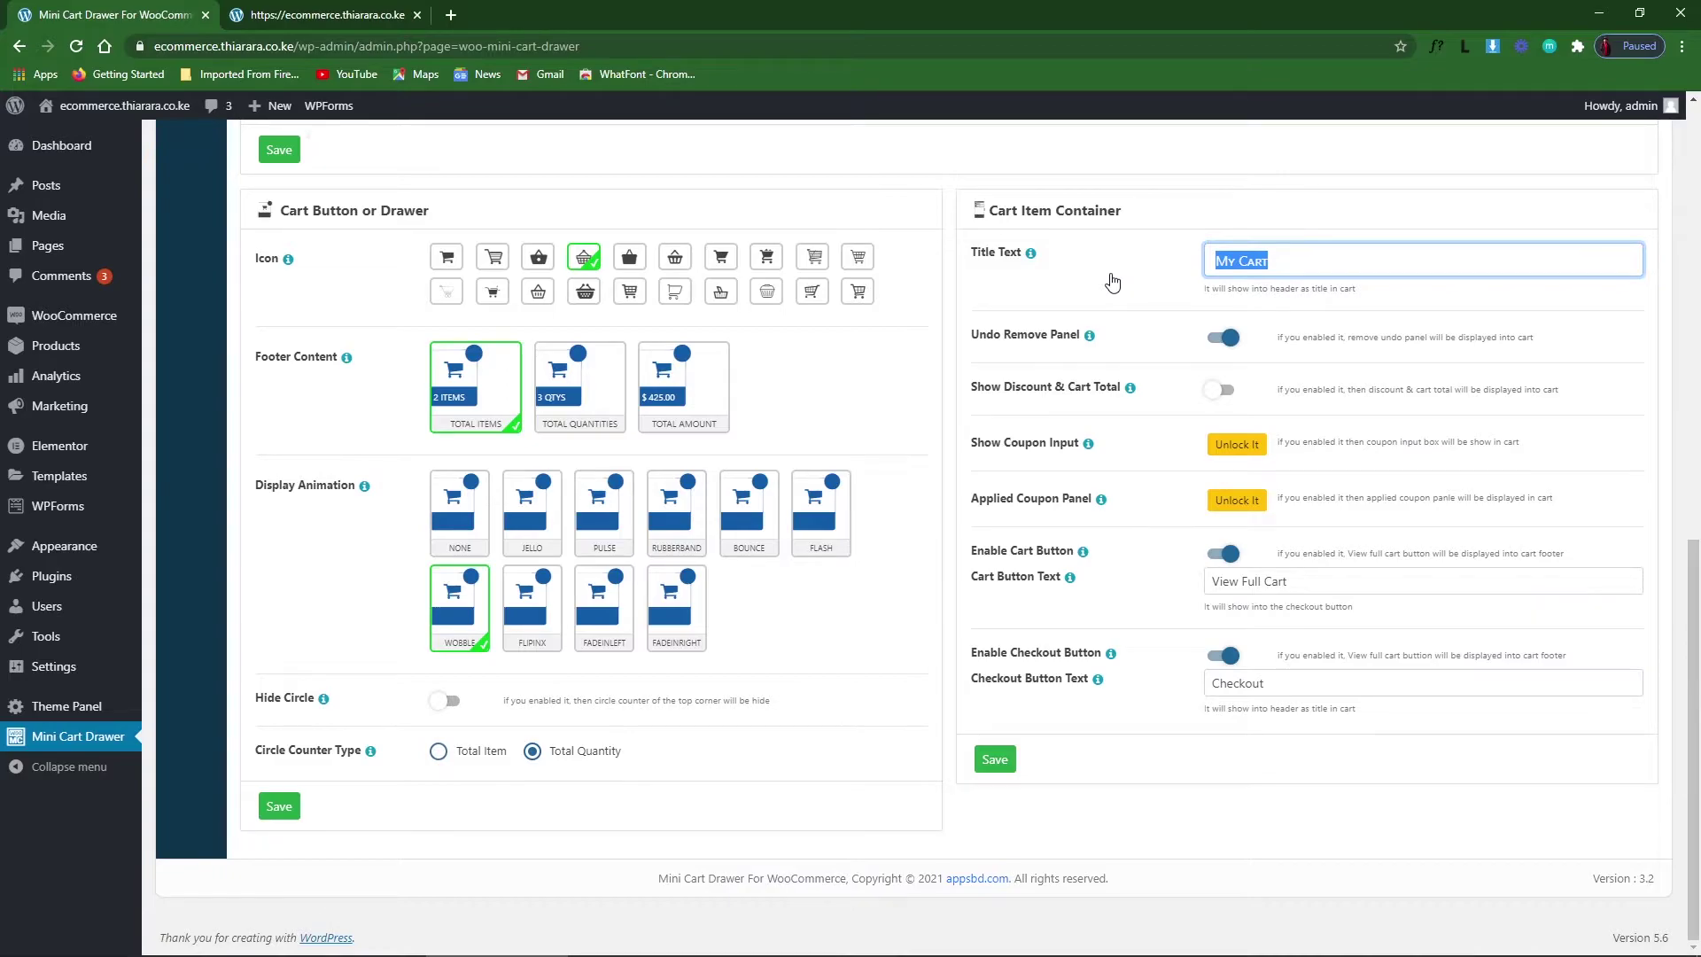
{"action": "type", "text": "BUY NOW"}
{"action": "left_click", "coordinate": [409, 12]}
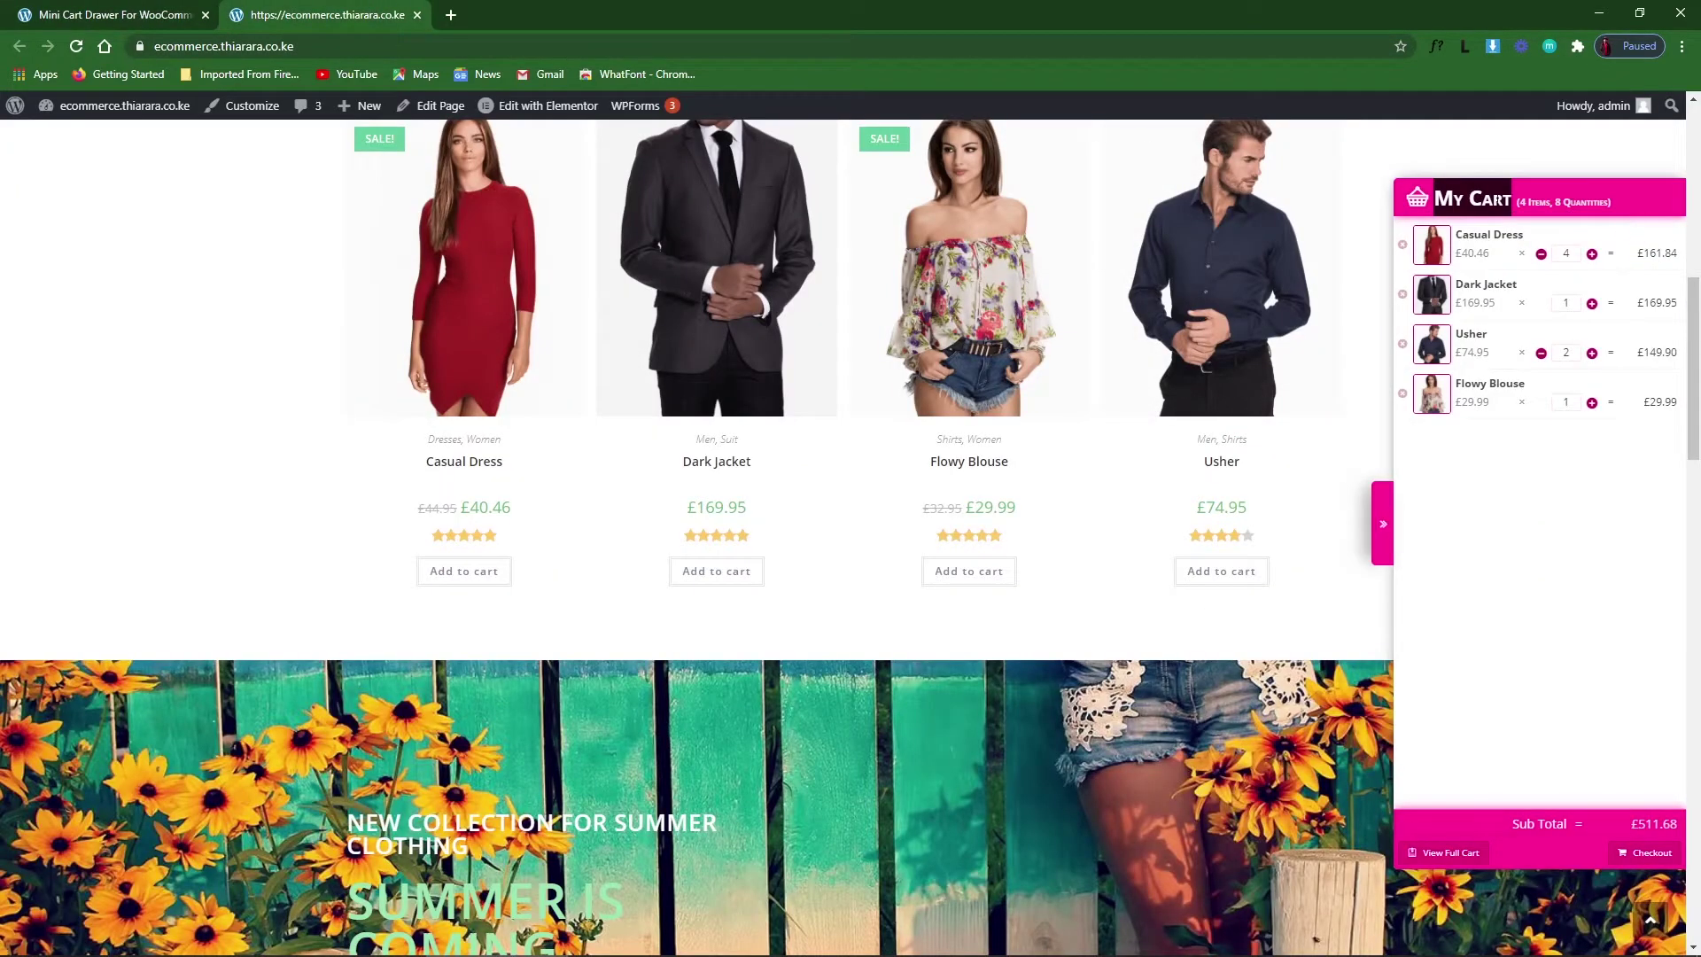
{"action": "left_click", "coordinate": [171, 10]}
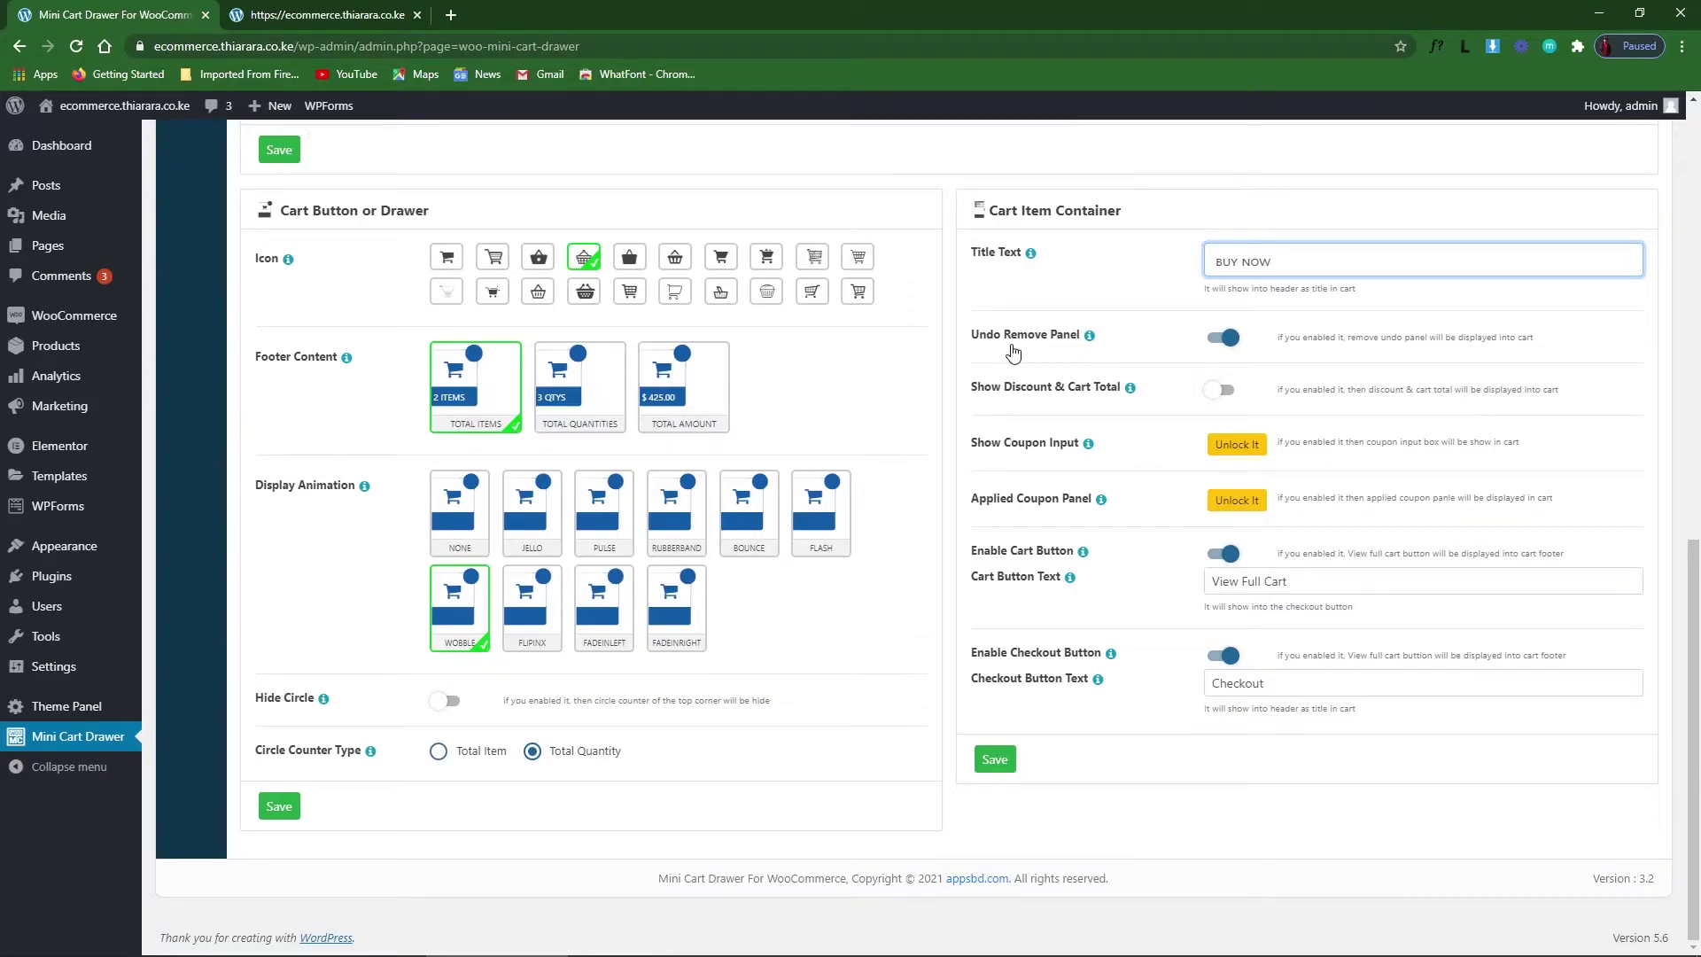
{"action": "left_click", "coordinate": [376, 15]}
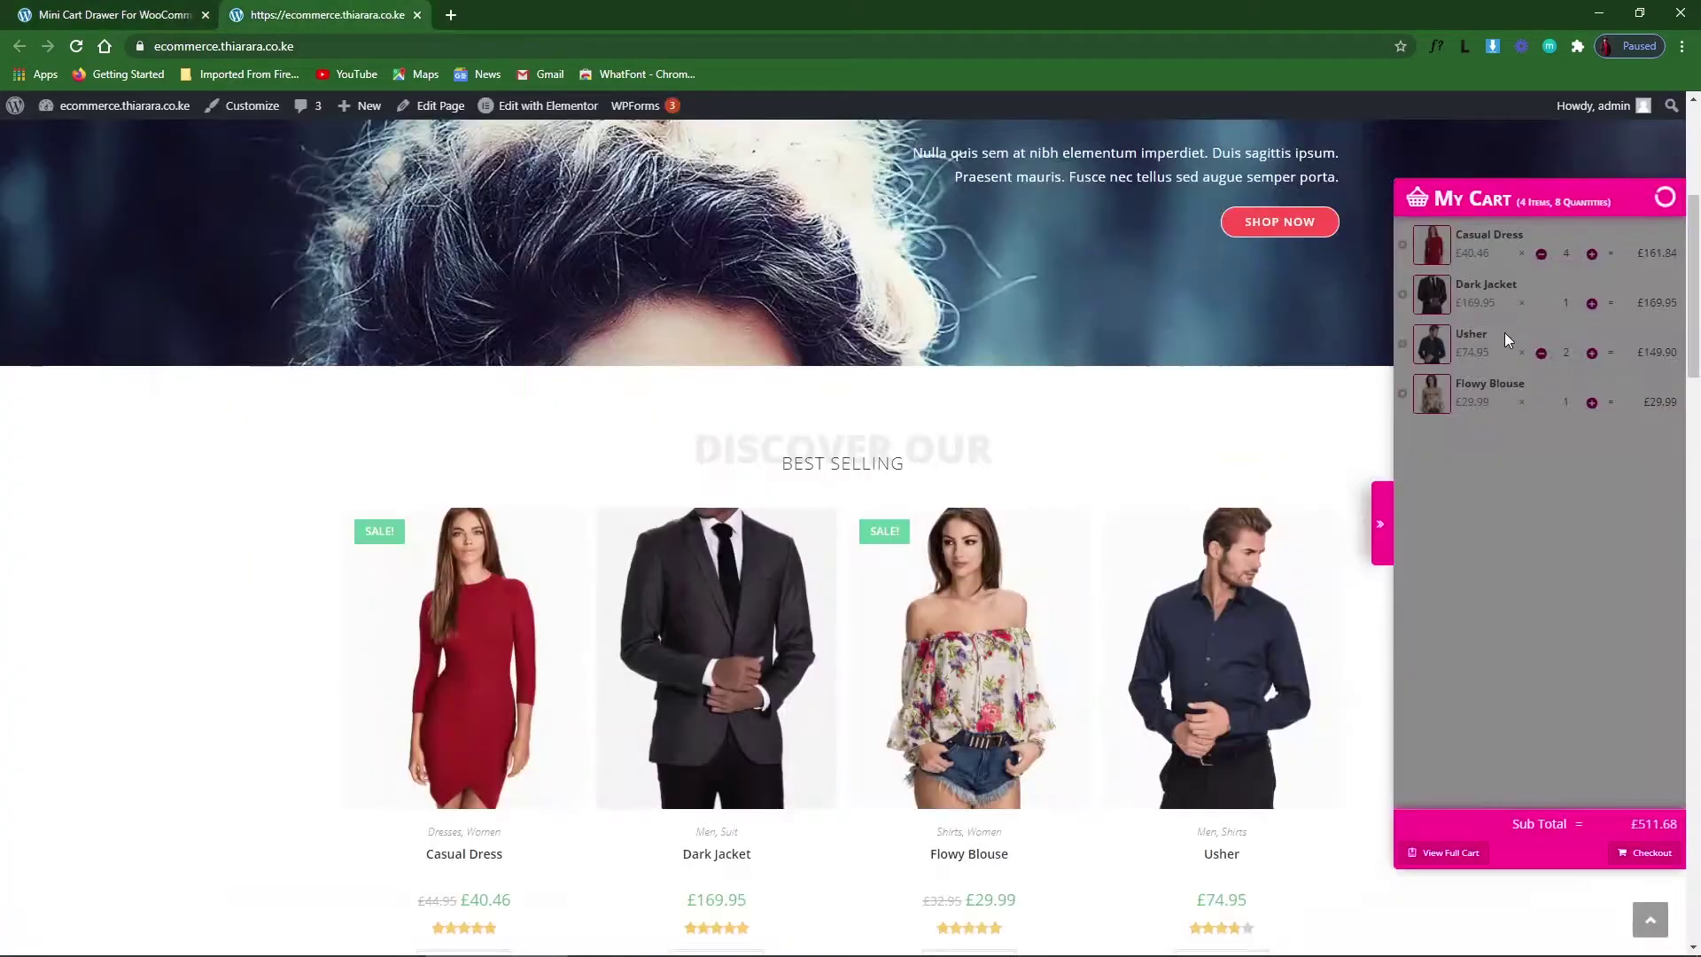
{"action": "left_click", "coordinate": [130, 8]}
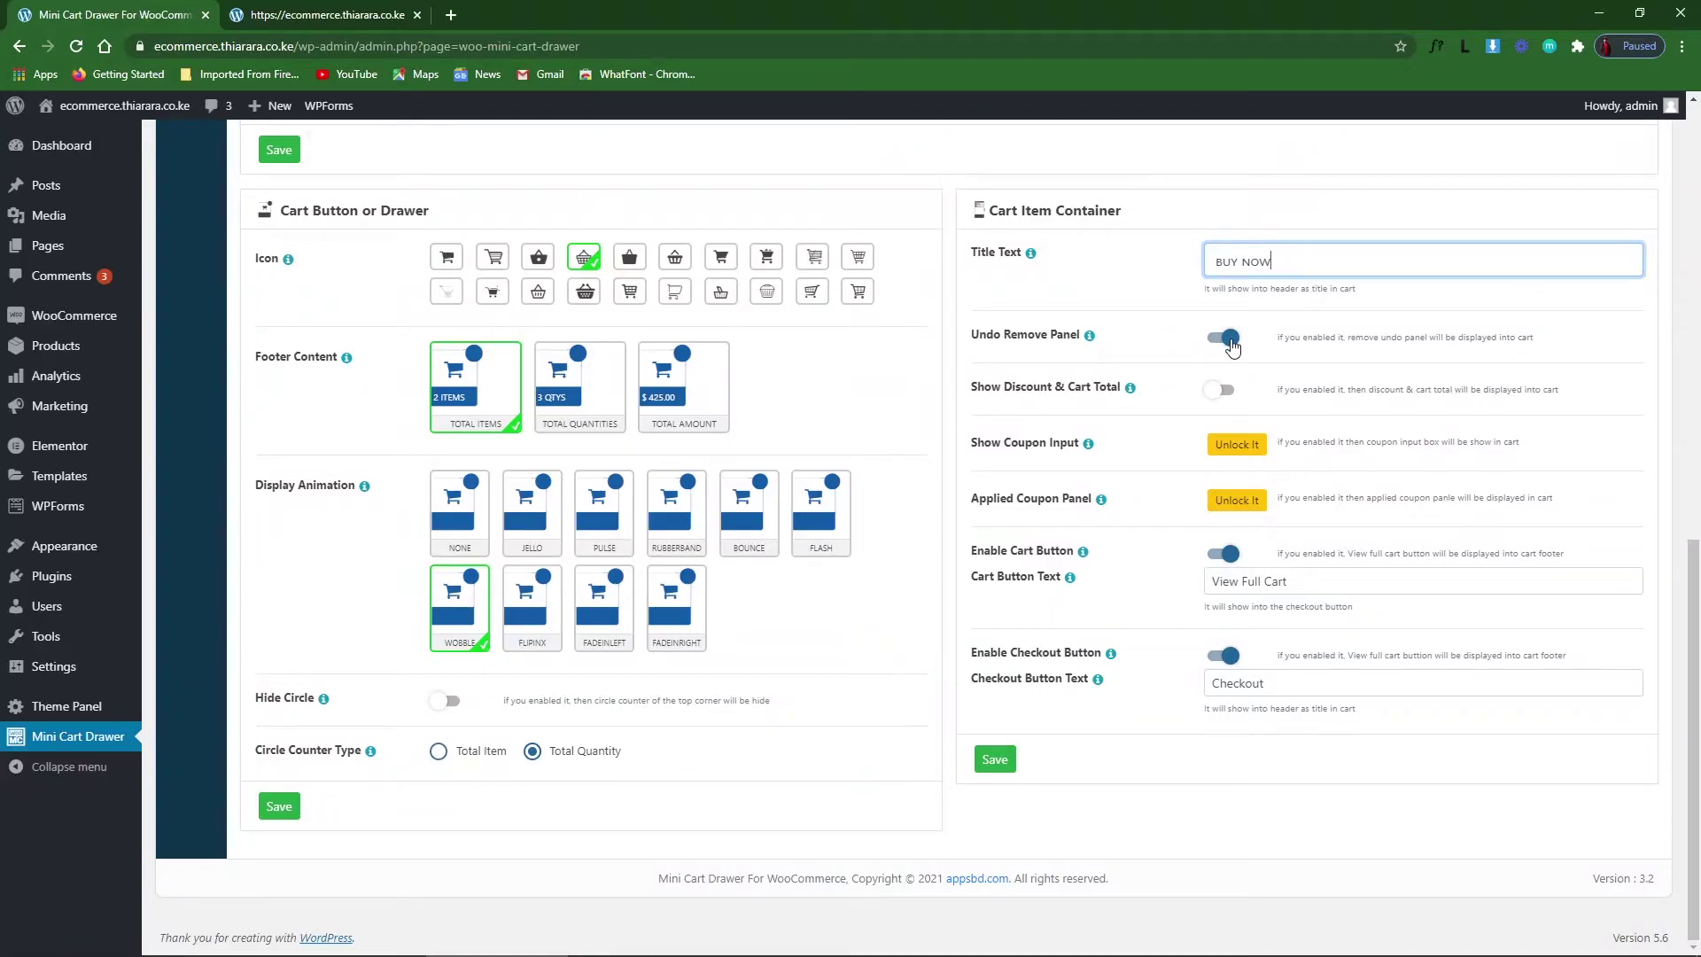
Keep Undo Remove Panel on and enable Show Discount & Cart Total and Show All Fees.
{"action": "left_click", "coordinate": [1227, 337]}
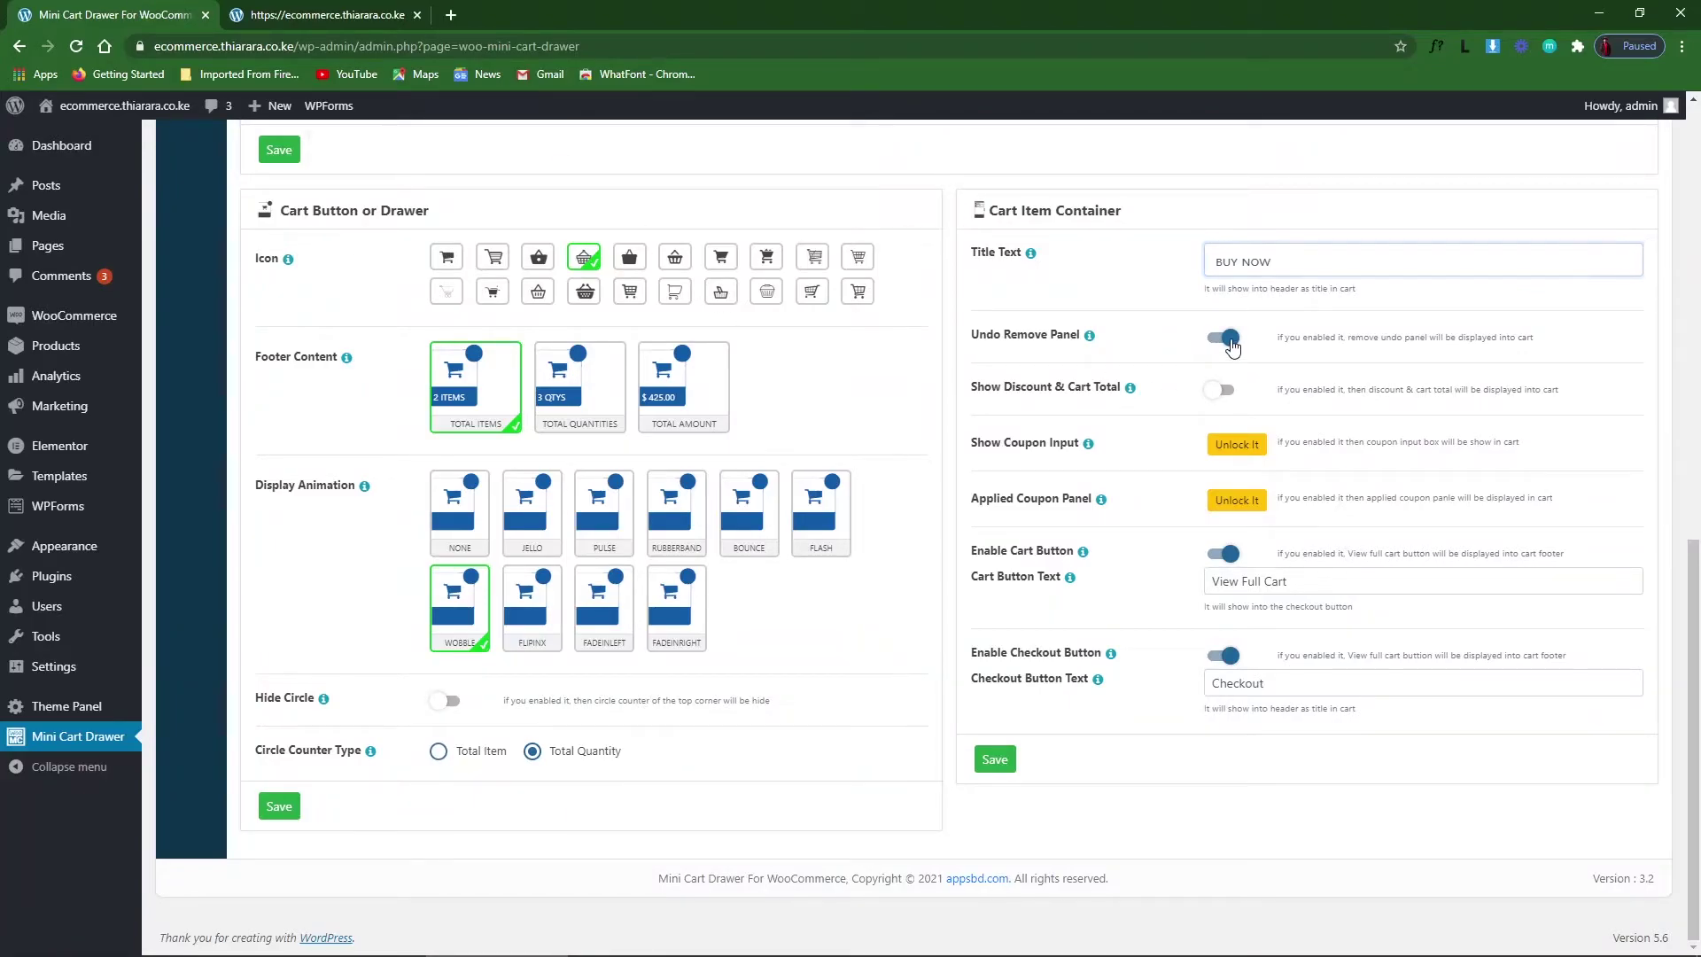
{"action": "left_click", "coordinate": [1227, 339]}
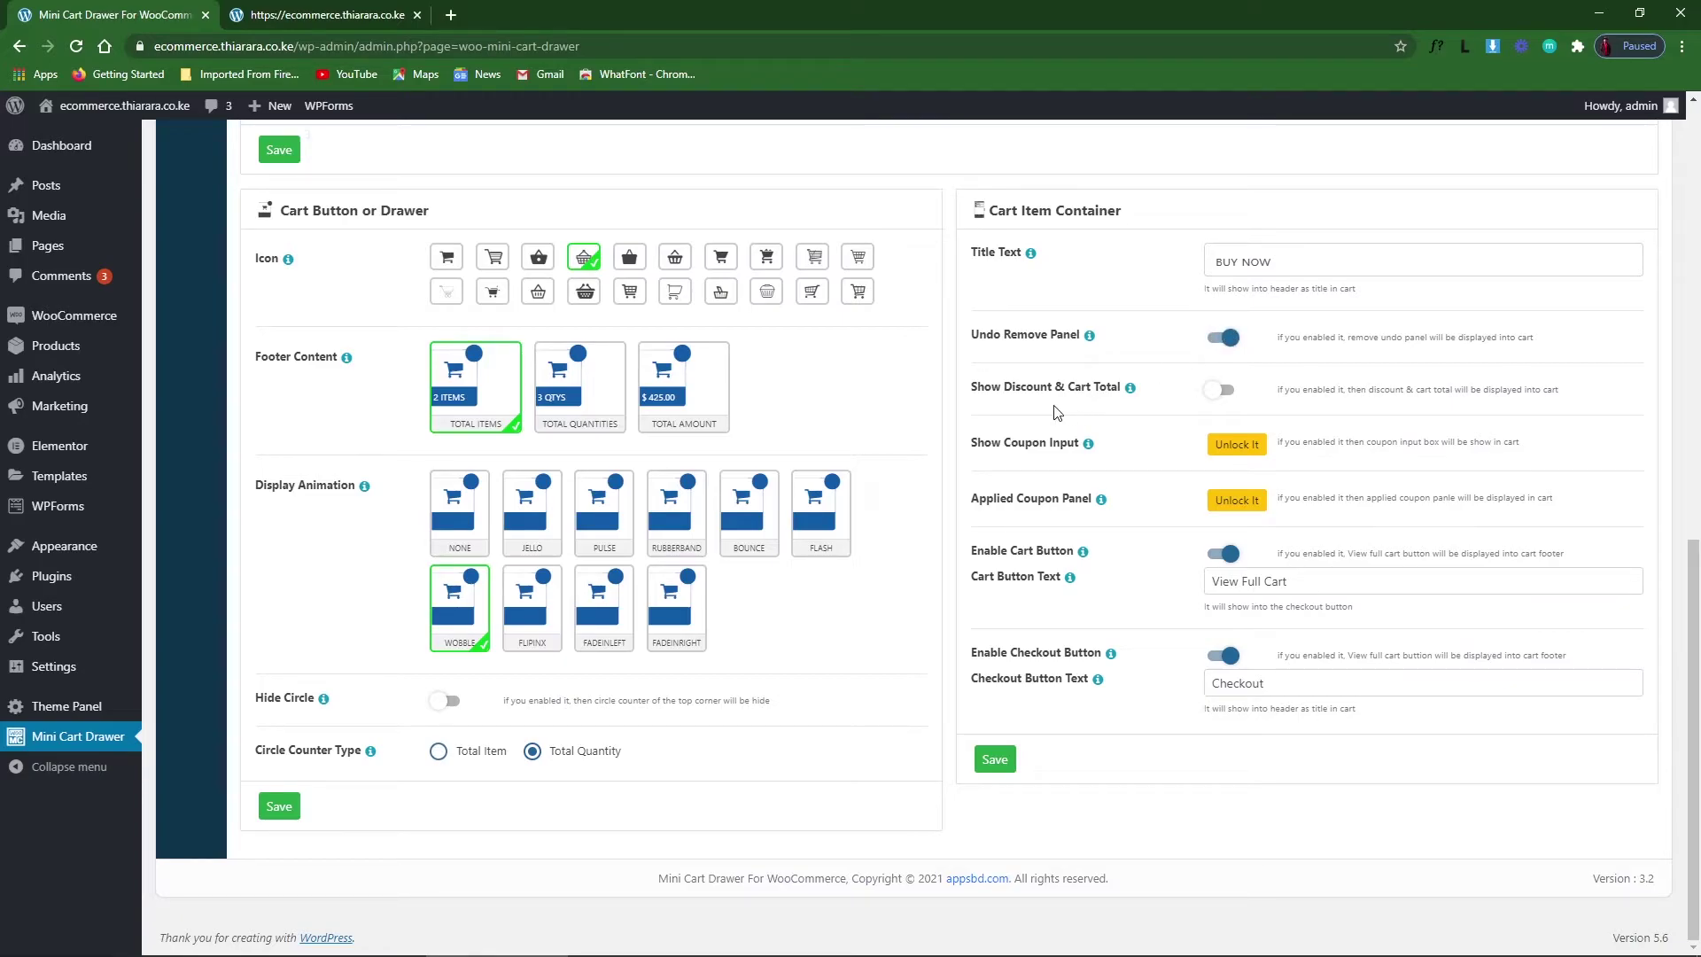
{"action": "left_click", "coordinate": [1216, 397]}
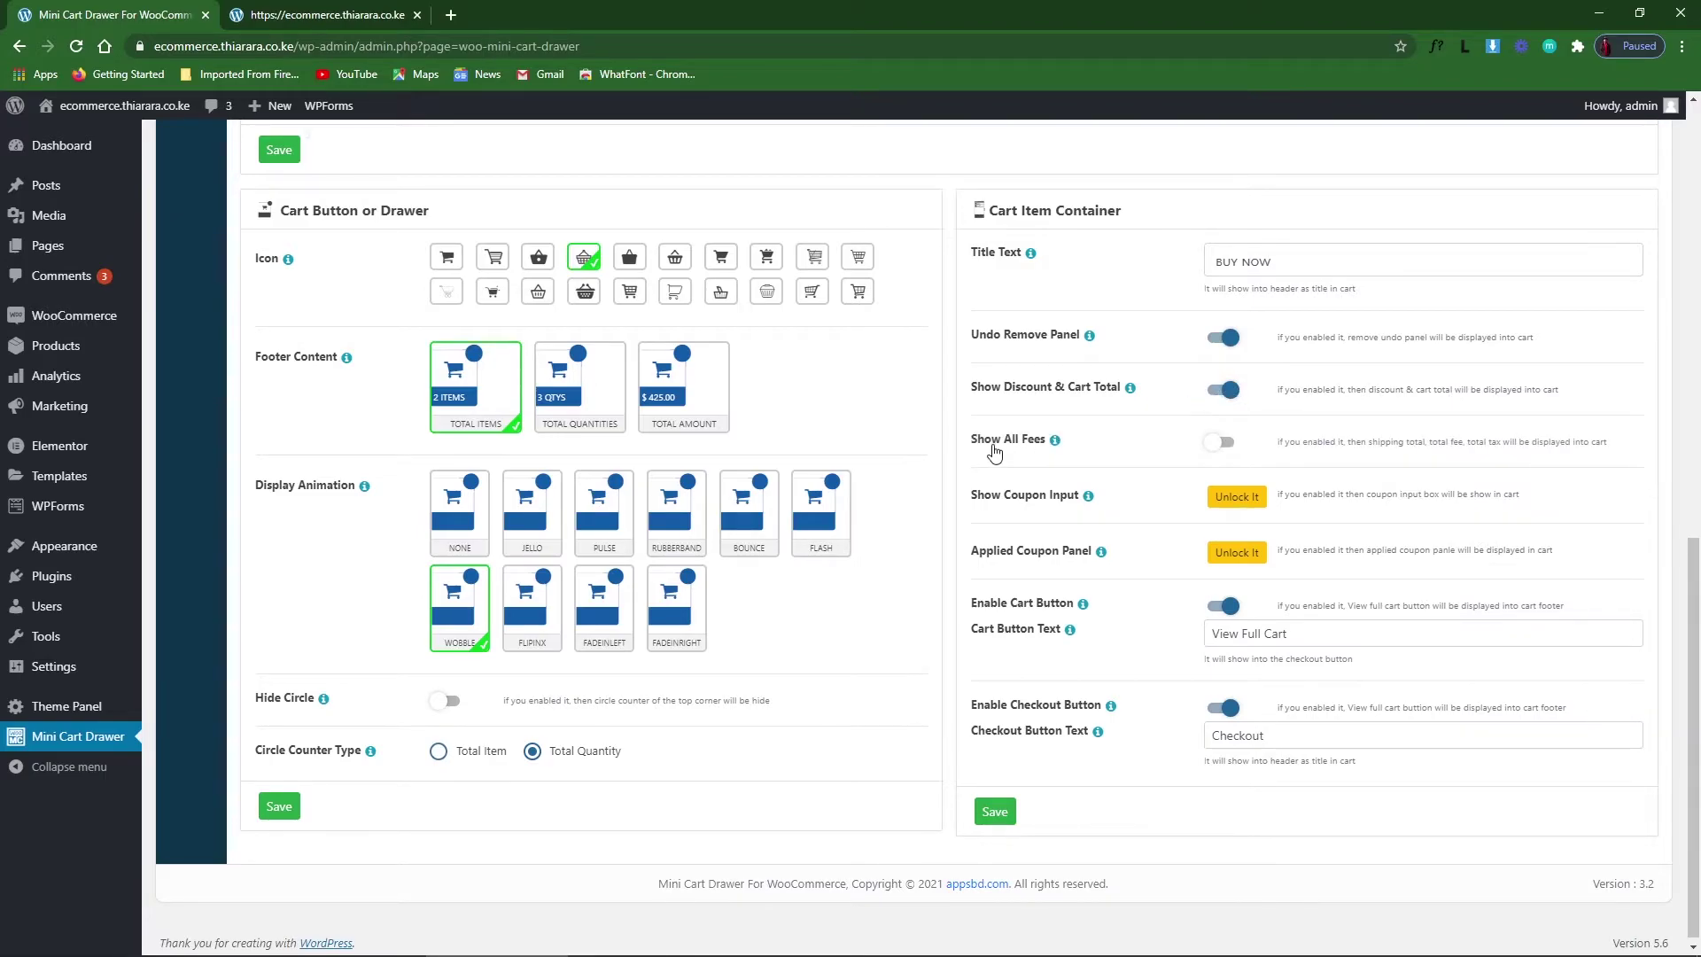
{"action": "left_click", "coordinate": [1218, 448]}
{"action": "left_click_drag", "start_coordinate": [1080, 495], "coordinate": [1004, 487]}
{"action": "left_click", "coordinate": [1117, 524]}
{"action": "left_click", "coordinate": [389, 21]}
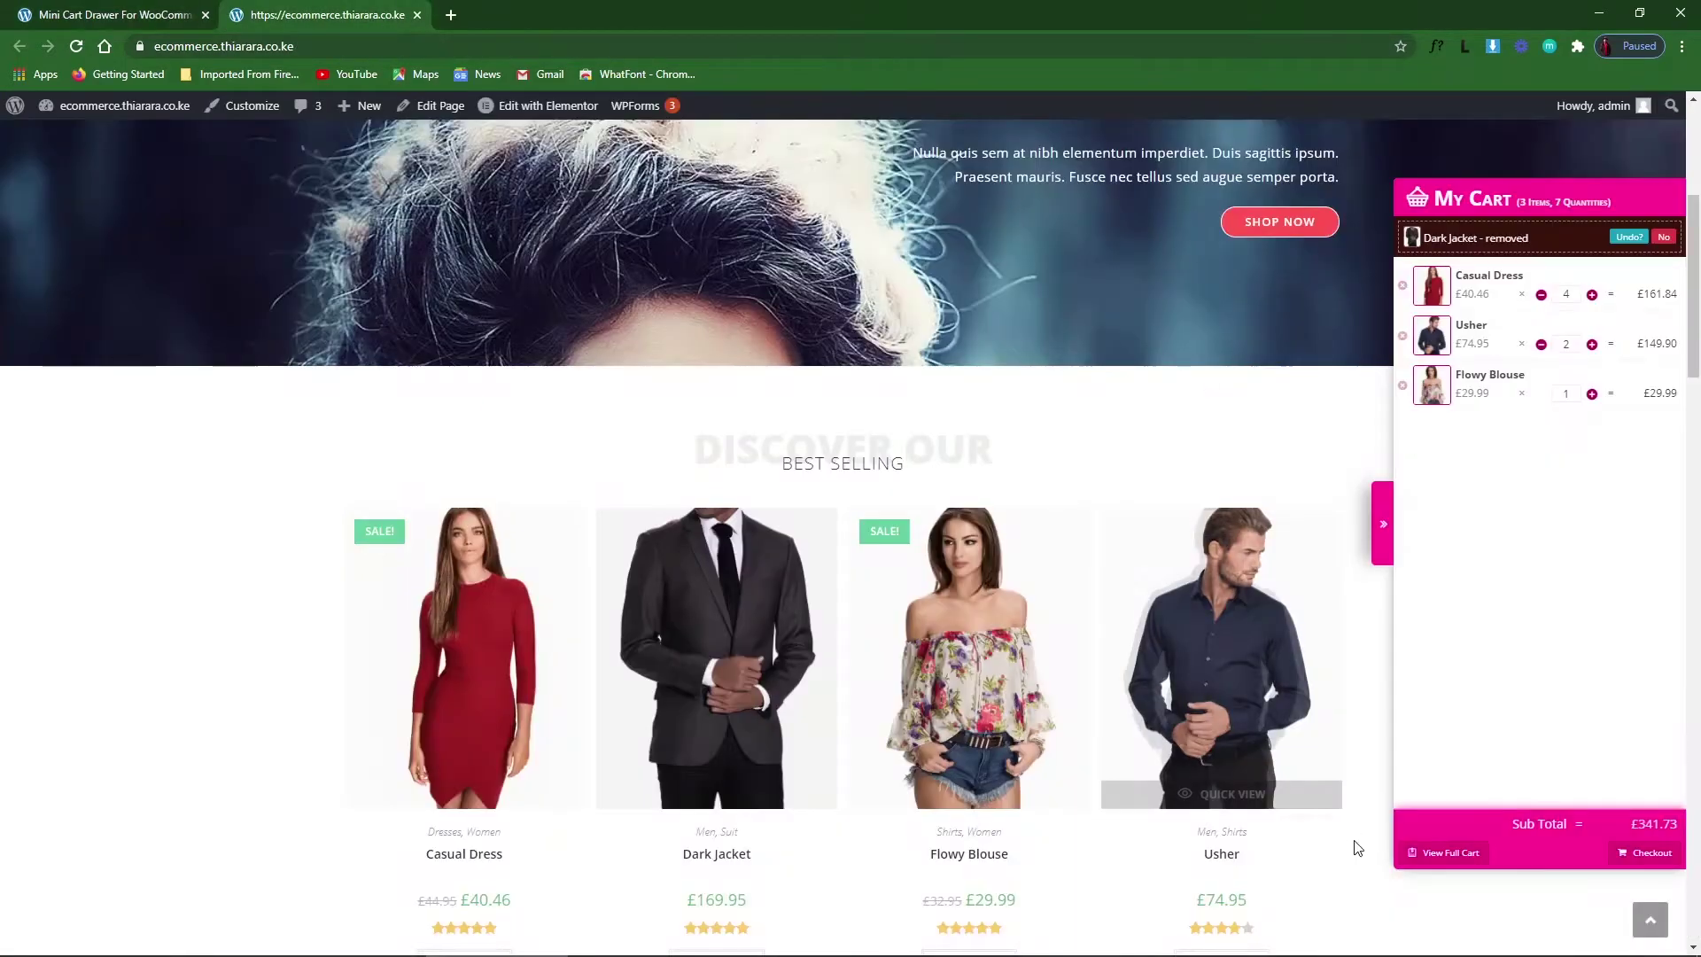
{"action": "key", "text": "ctrl+shift+Tab"}
Review the View Full Cart and Checkout button texts and save the Cart Item Container settings.
{"action": "triple_click", "coordinate": [1284, 634]}
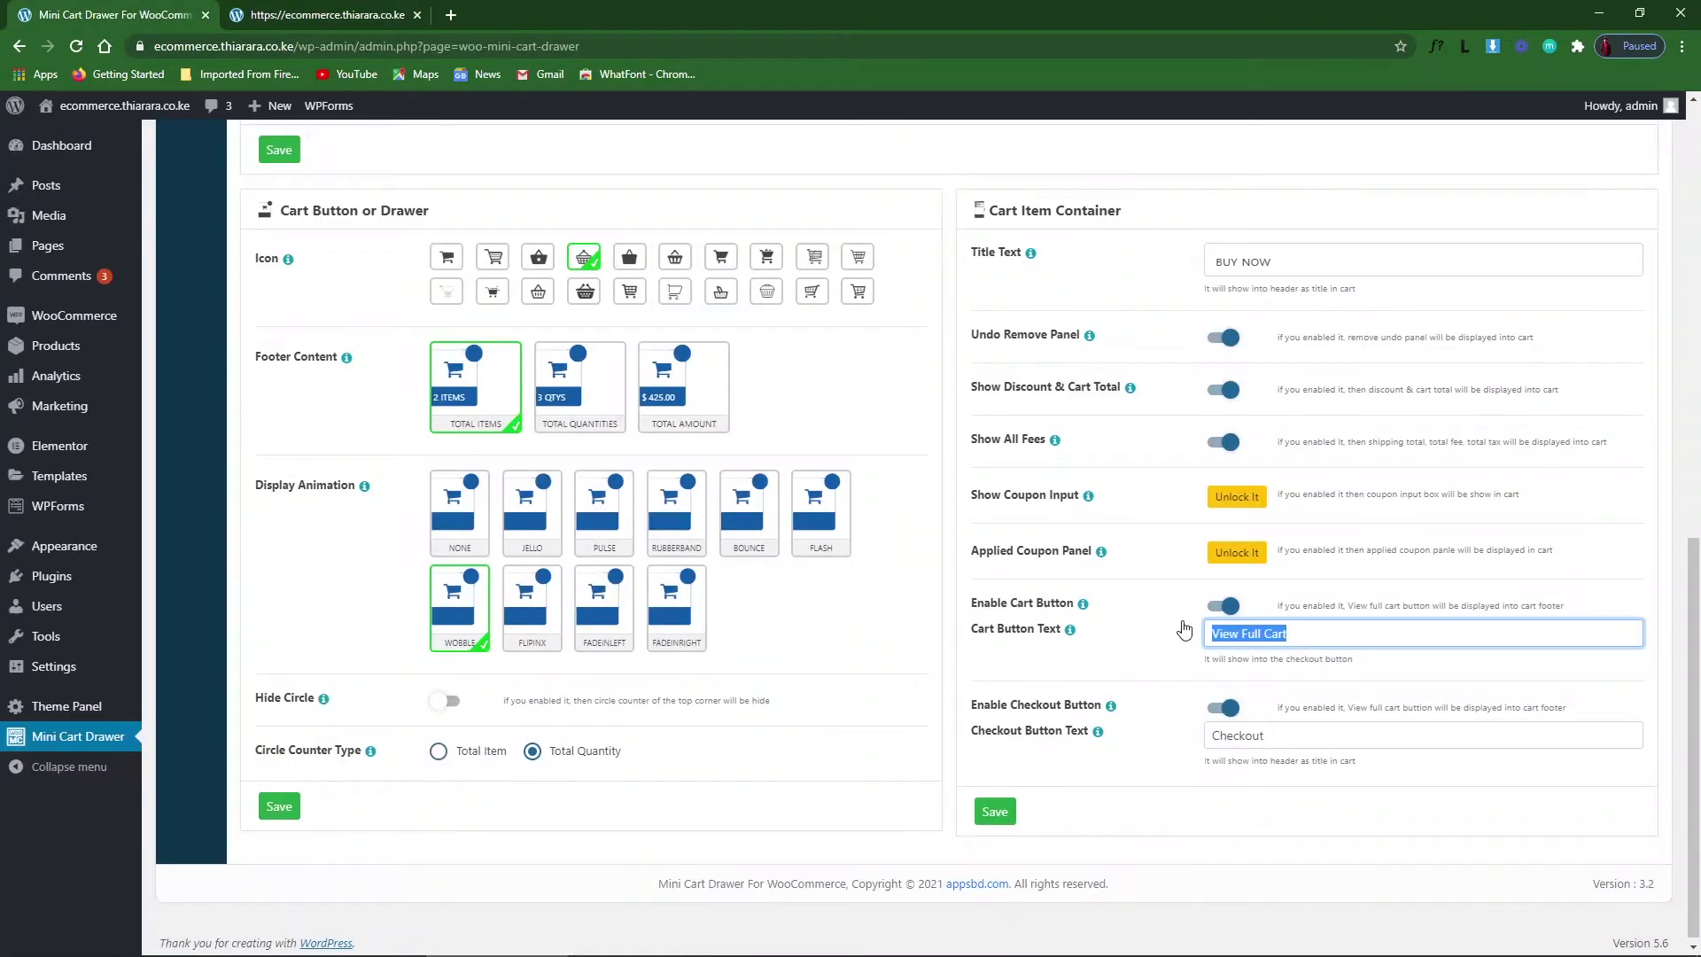
{"action": "left_click", "coordinate": [301, 11]}
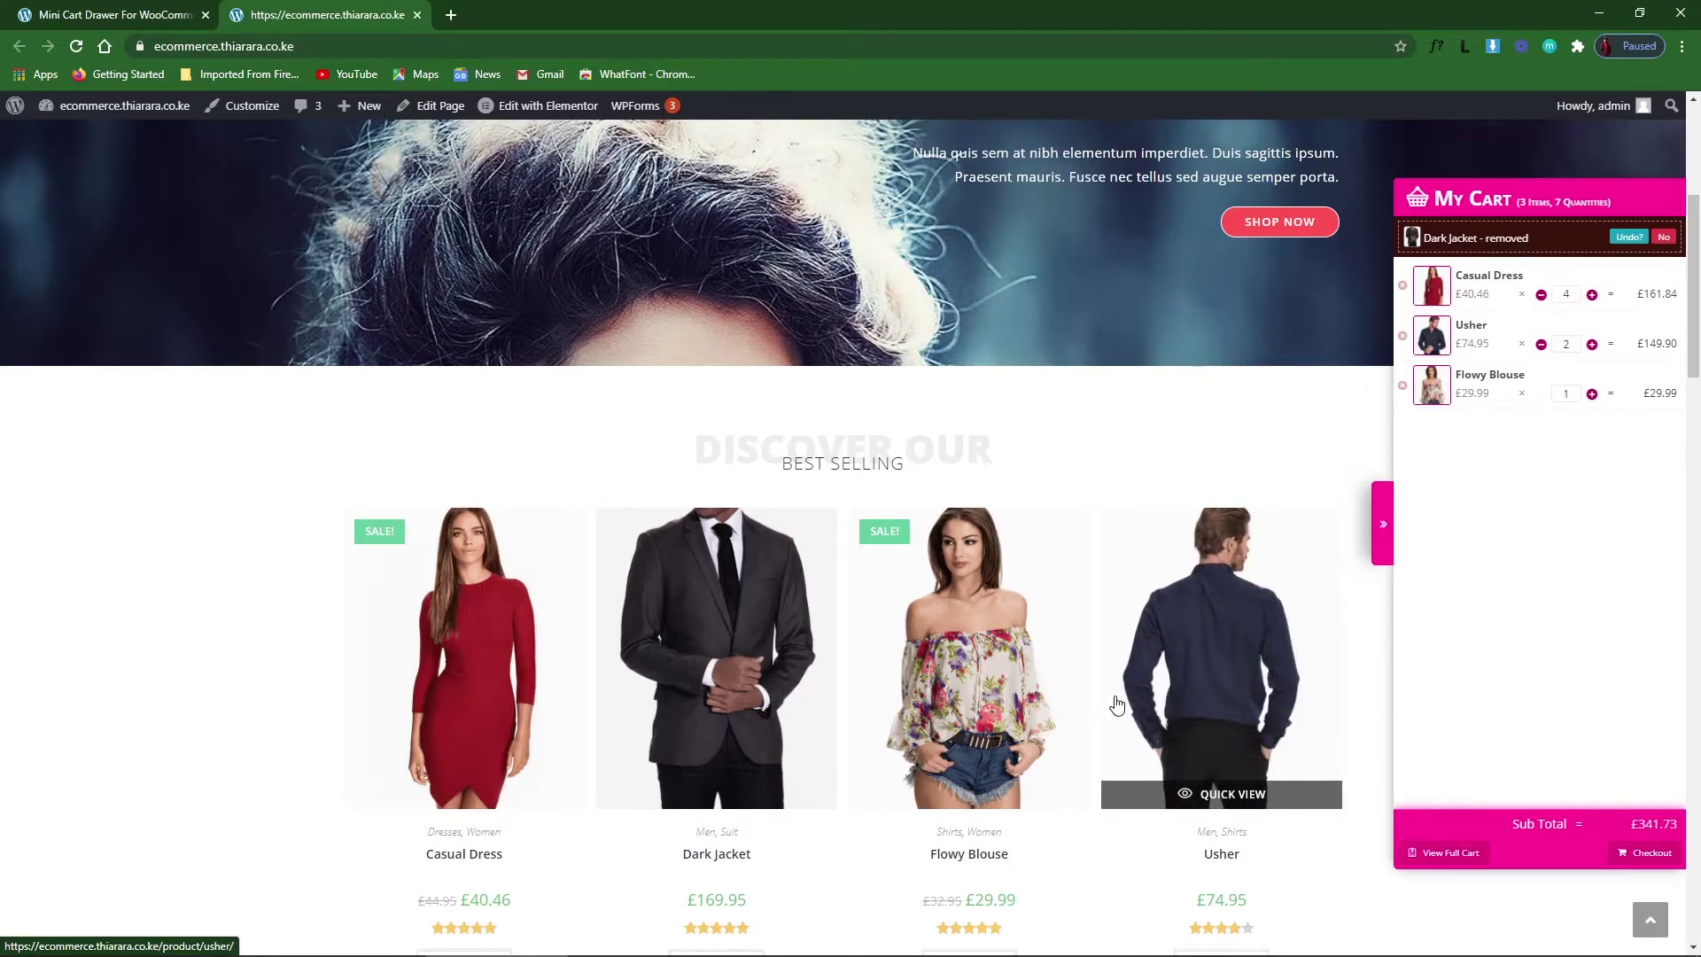
{"action": "left_click", "coordinate": [85, 11]}
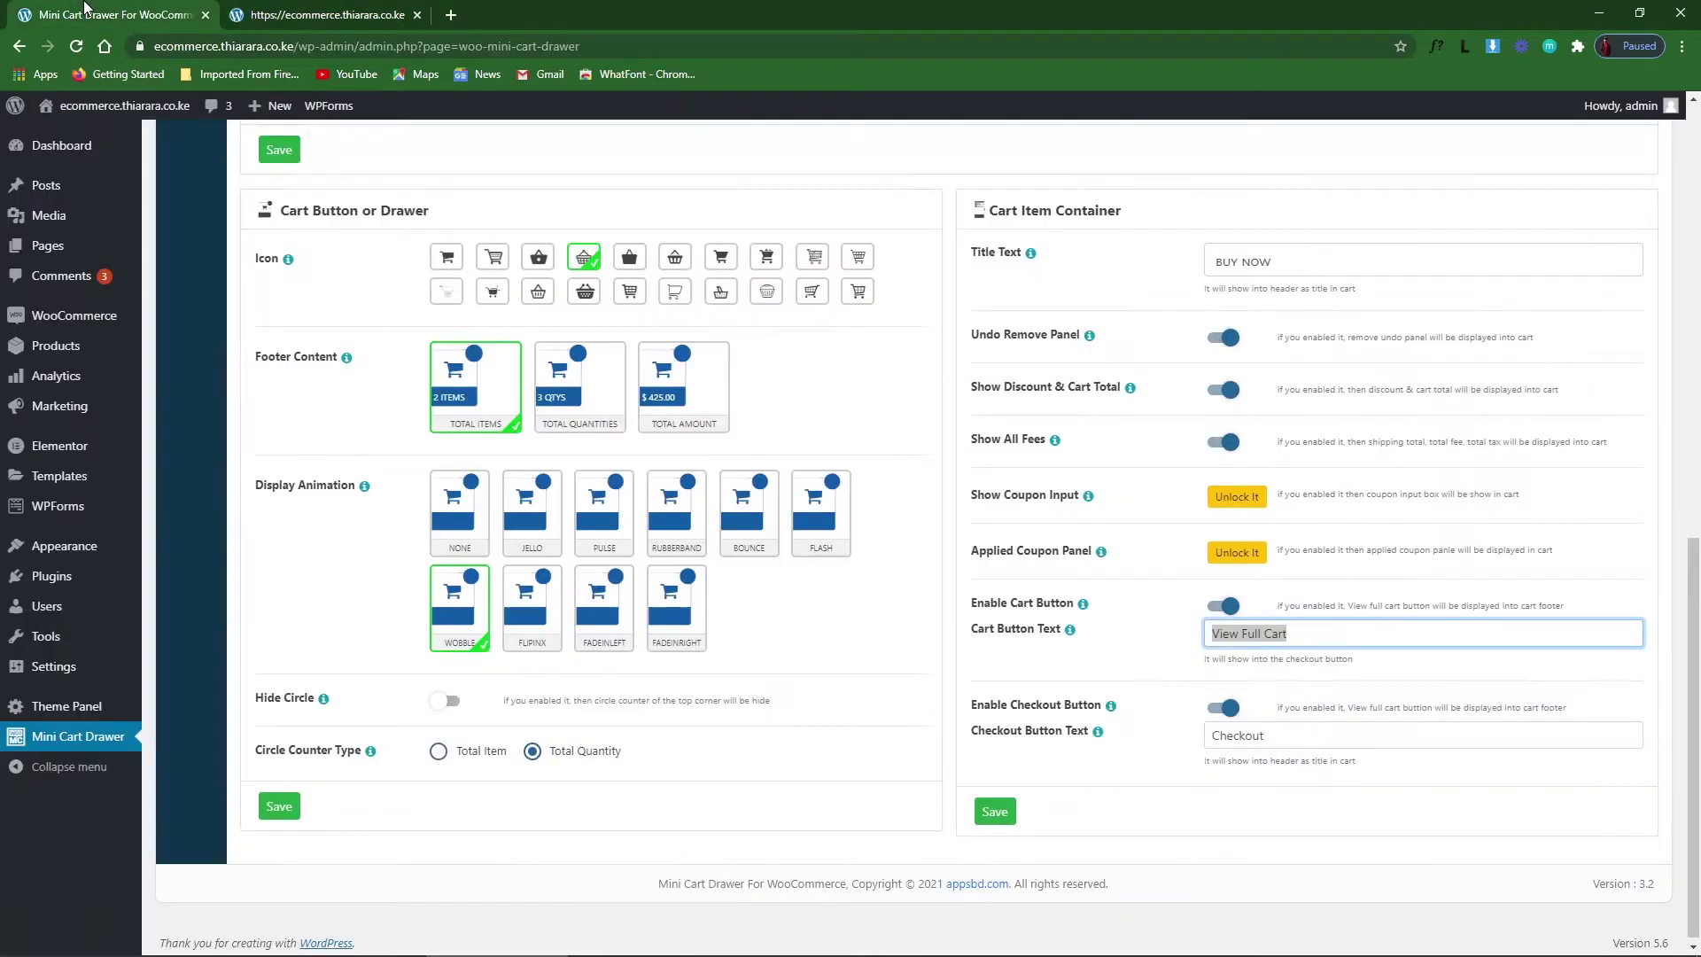
{"action": "double_click", "coordinate": [1297, 739]}
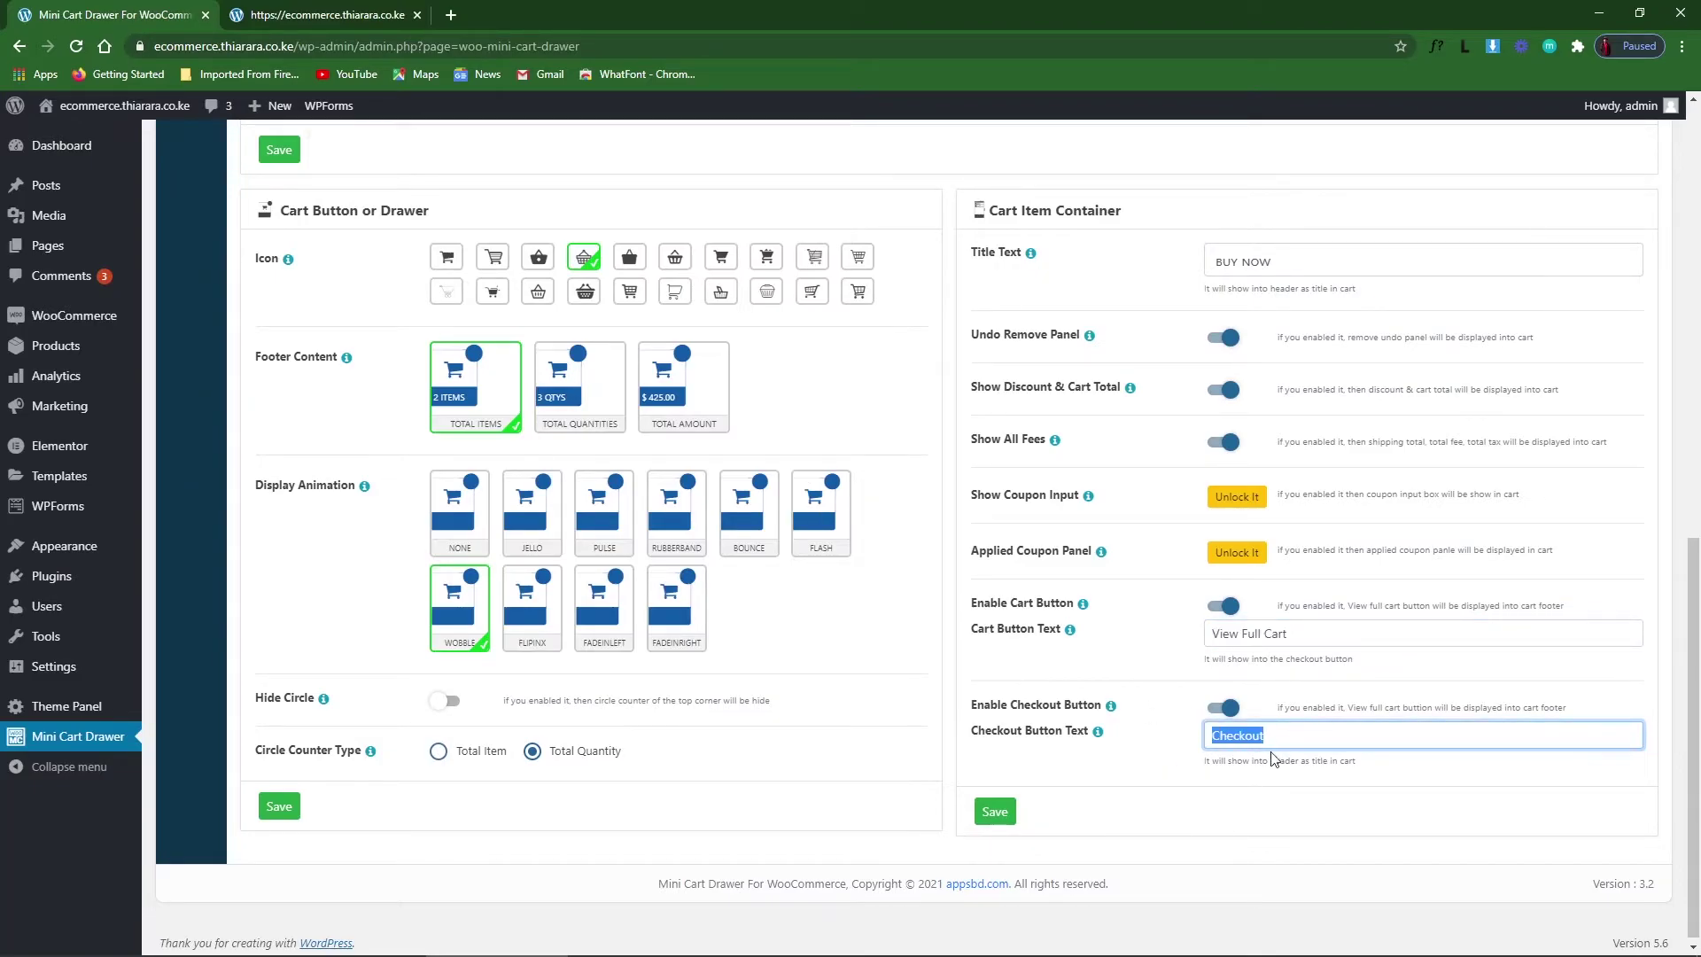
{"action": "left_click", "coordinate": [994, 813]}
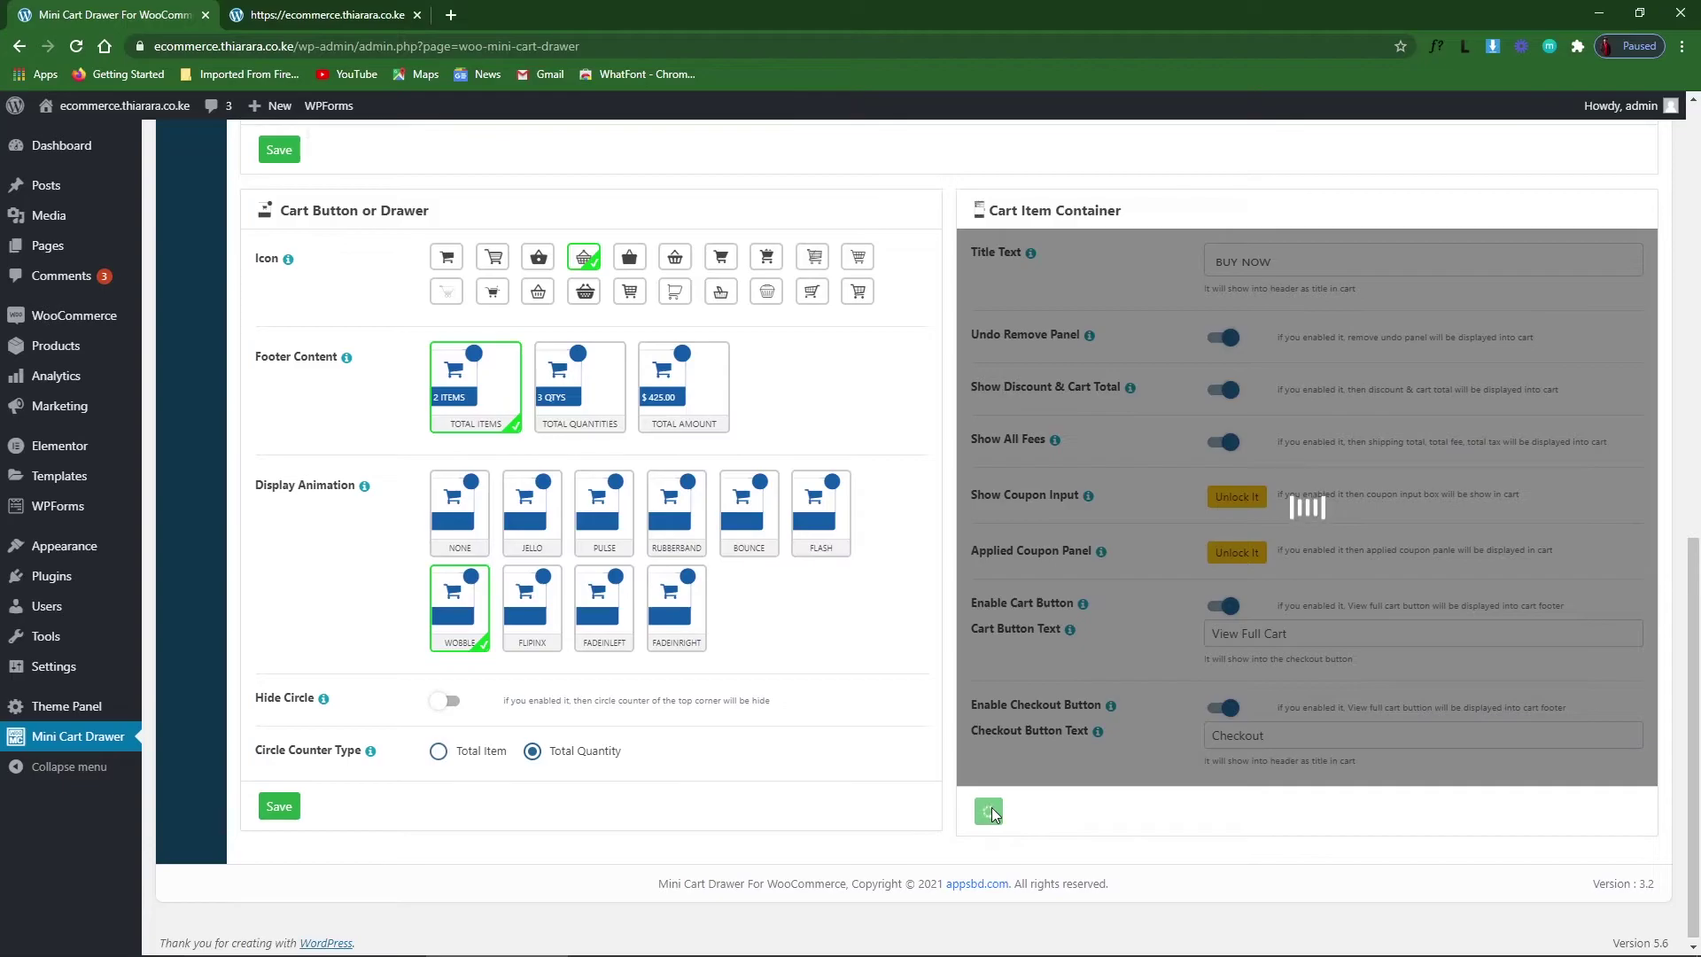
Reload the storefront, open the BUY NOW drawer, decline undoing Dark Jacket, and close it.
{"action": "left_click", "coordinate": [292, 15]}
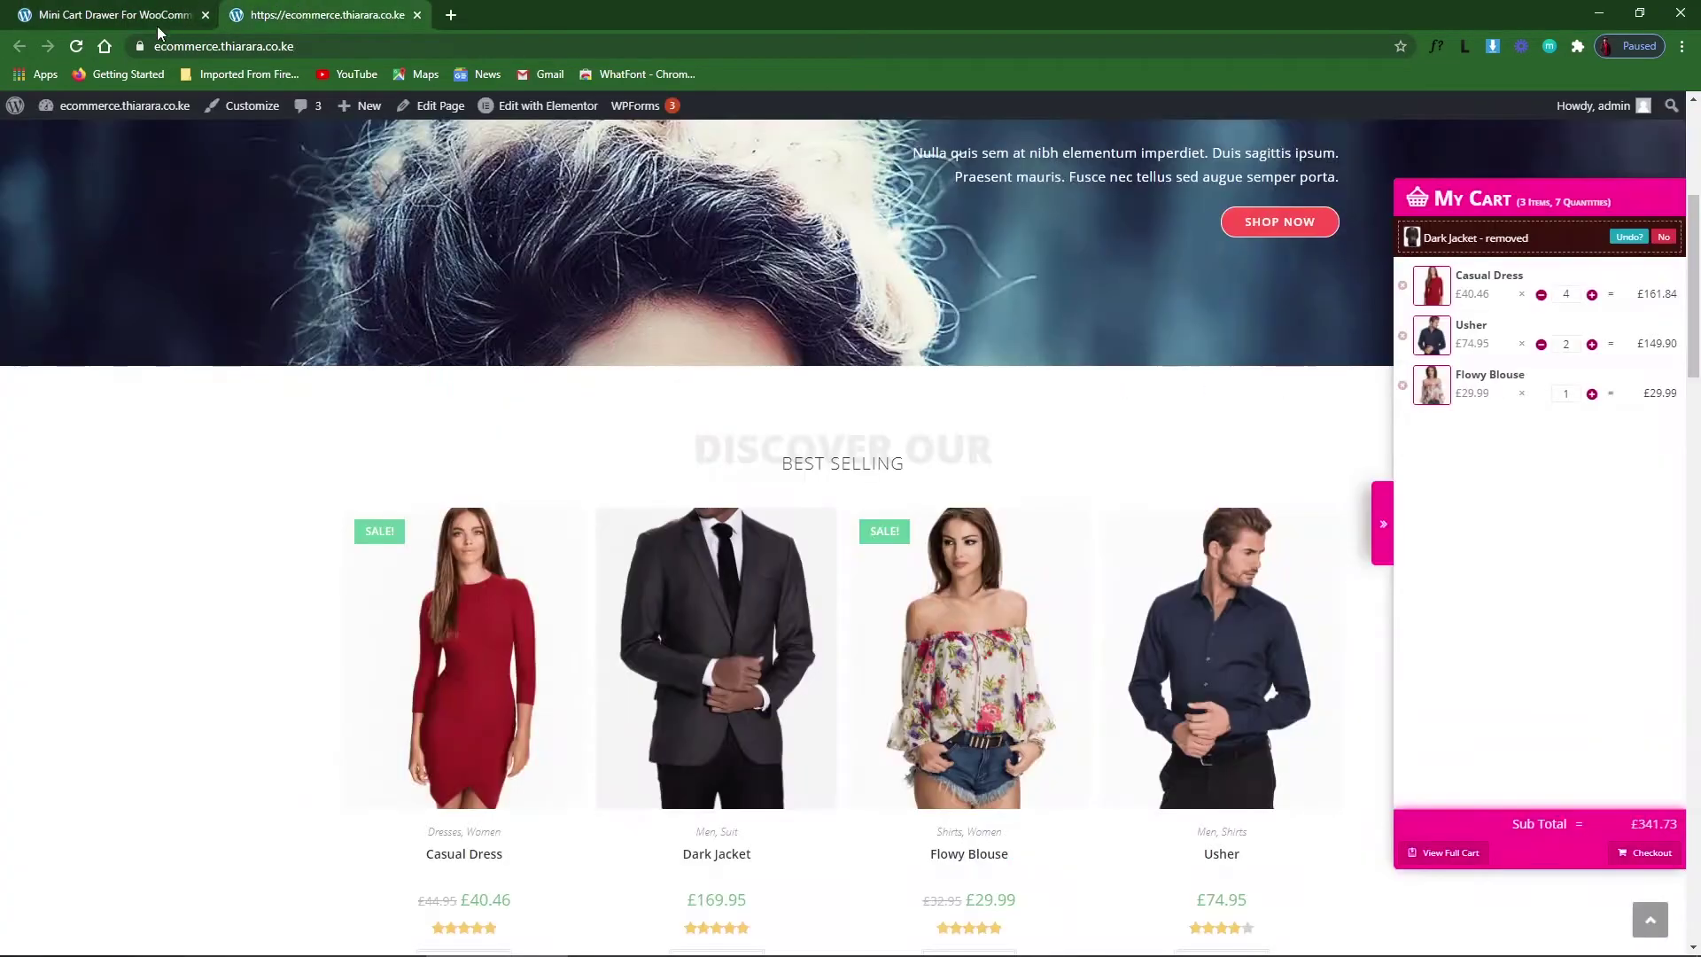
{"action": "left_click", "coordinate": [71, 51]}
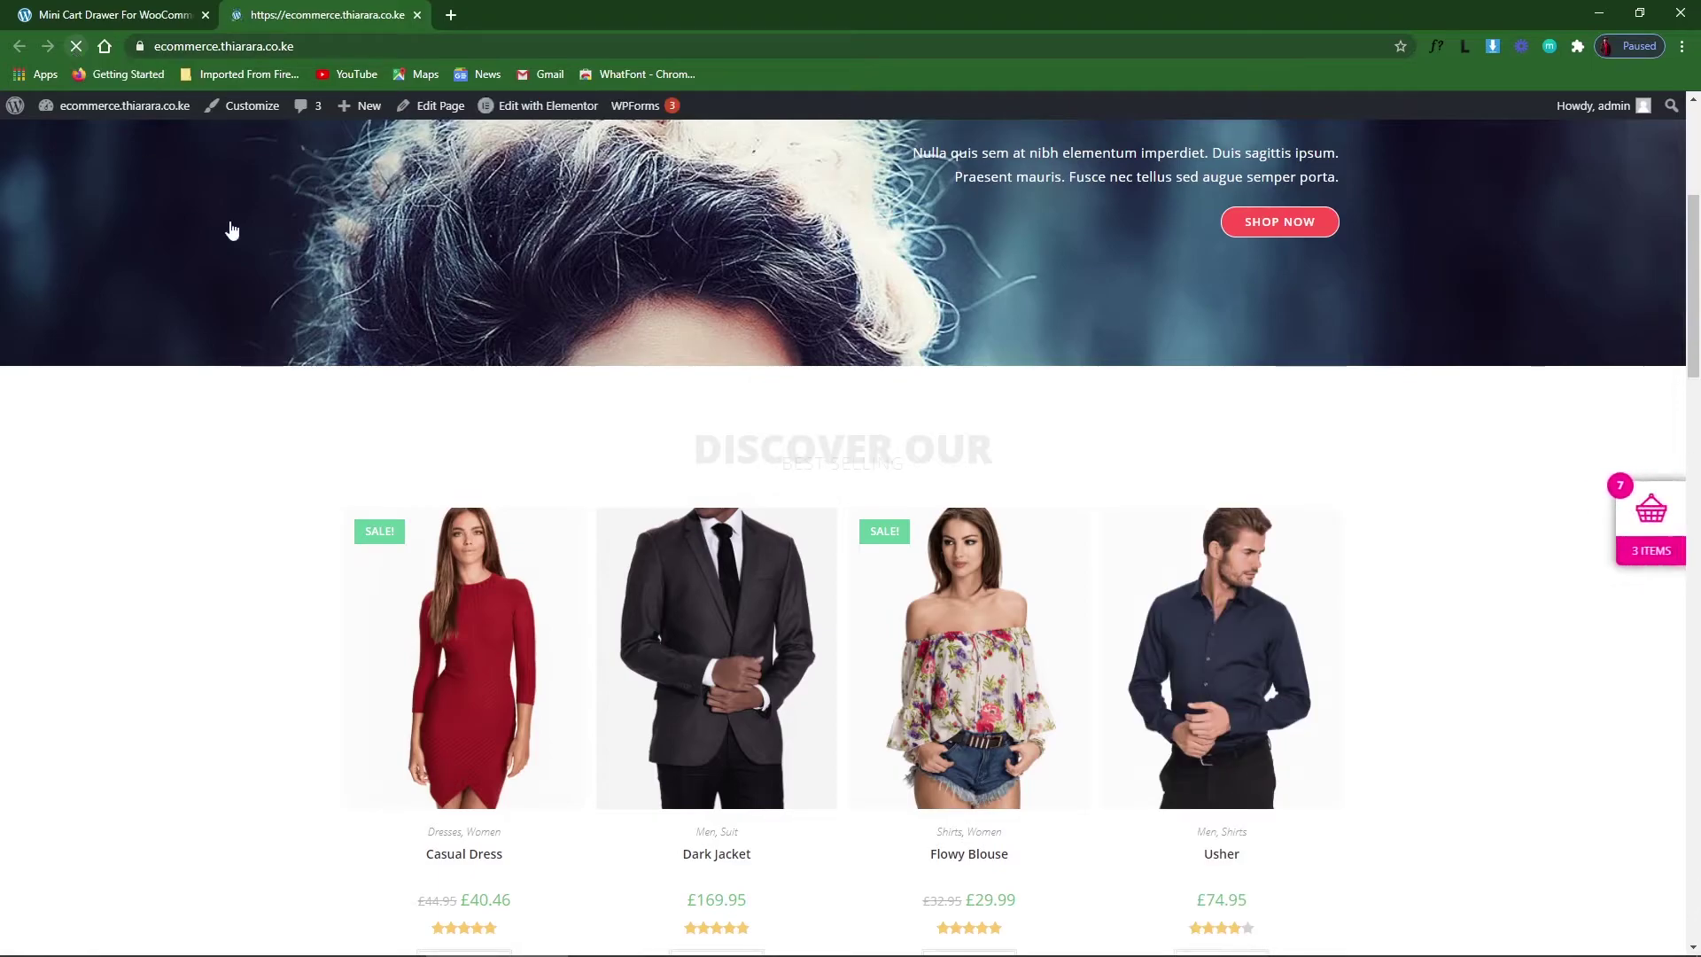
{"action": "left_click", "coordinate": [1635, 523]}
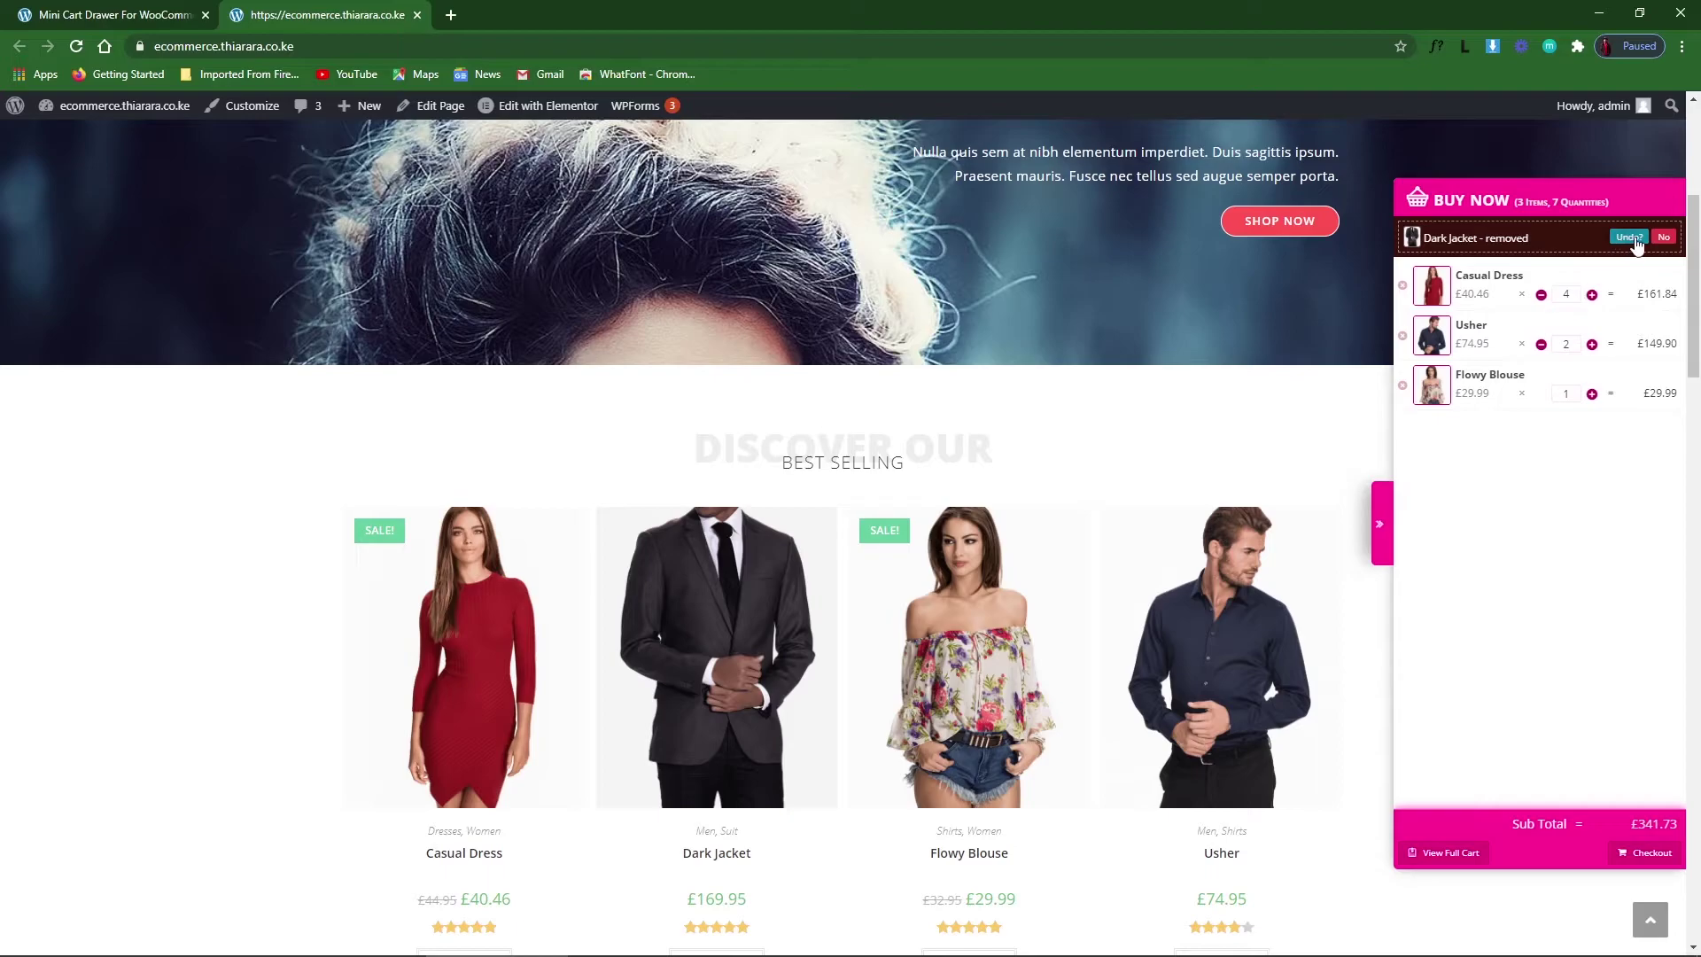
{"action": "left_click", "coordinate": [1662, 238]}
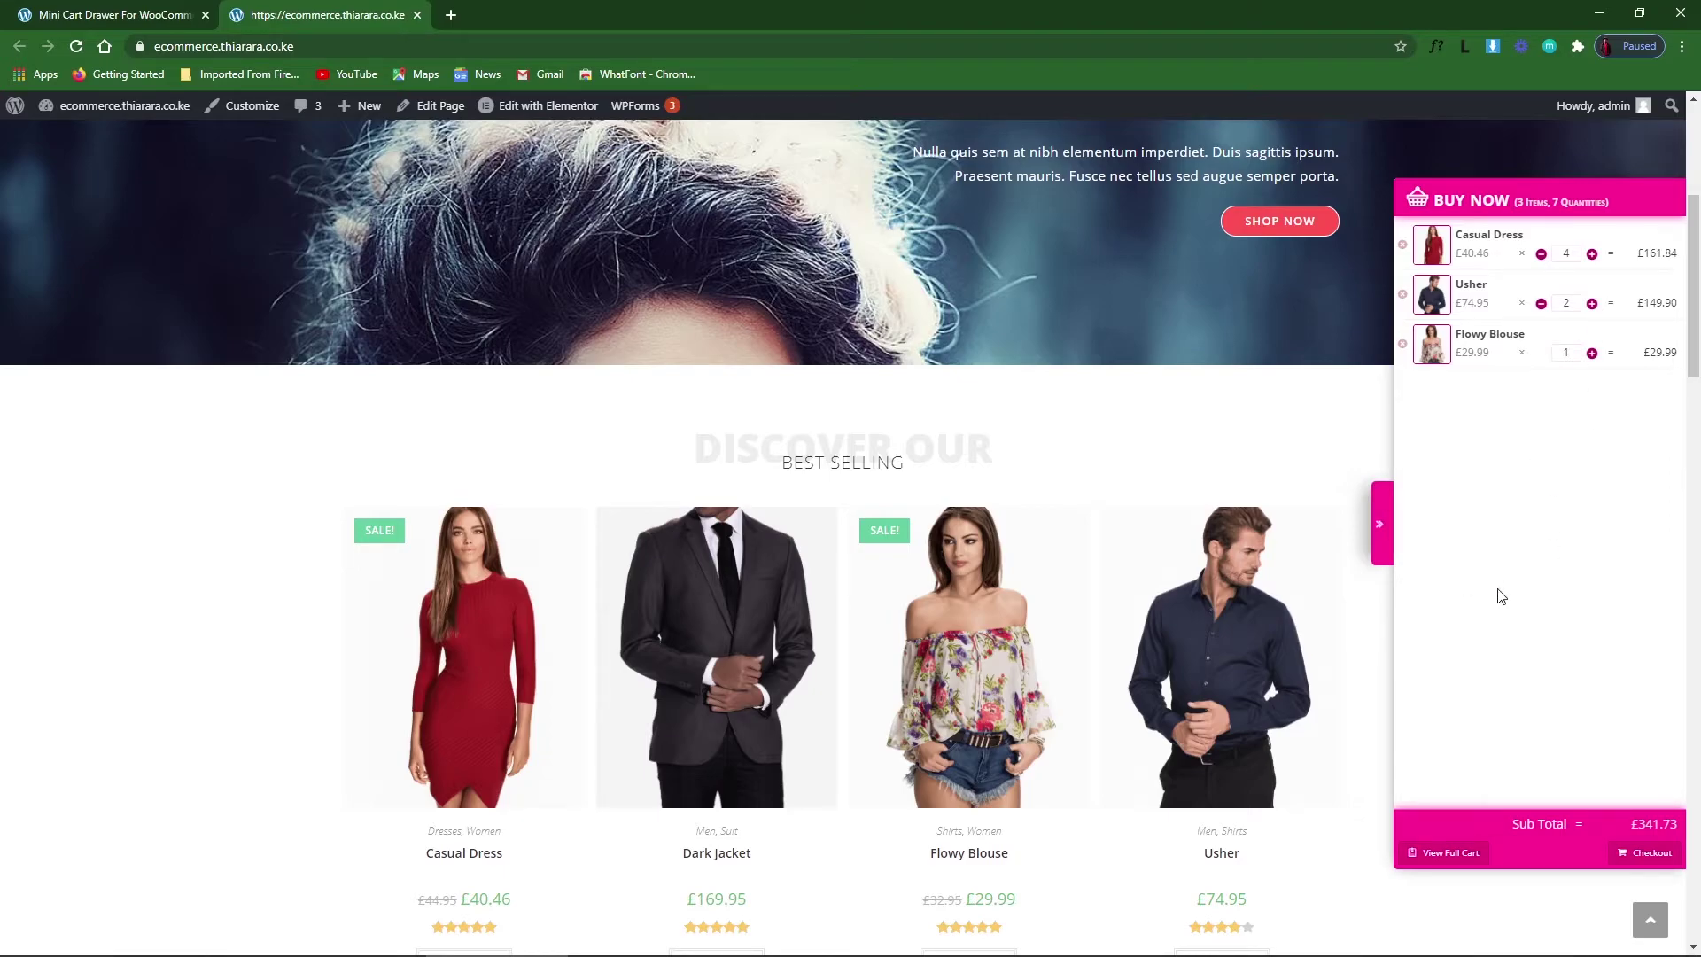
{"action": "scroll", "coordinate": [1518, 676], "scroll_direction": "up", "scroll_amount": 3}
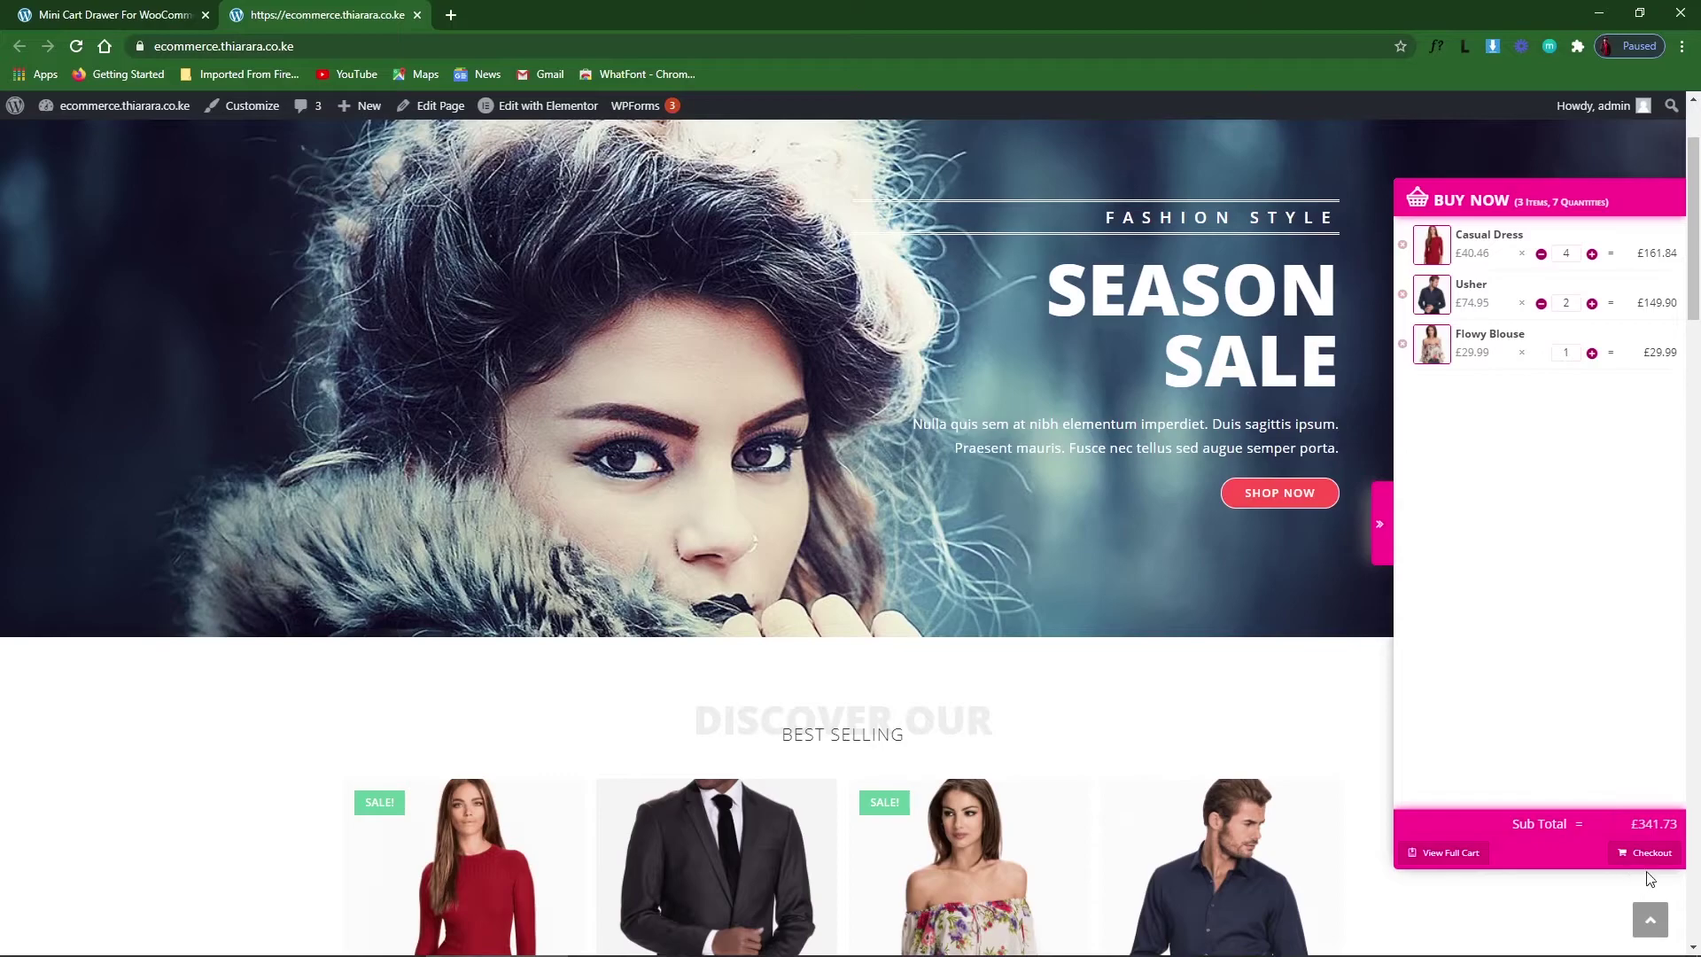
{"action": "left_click", "coordinate": [1389, 556]}
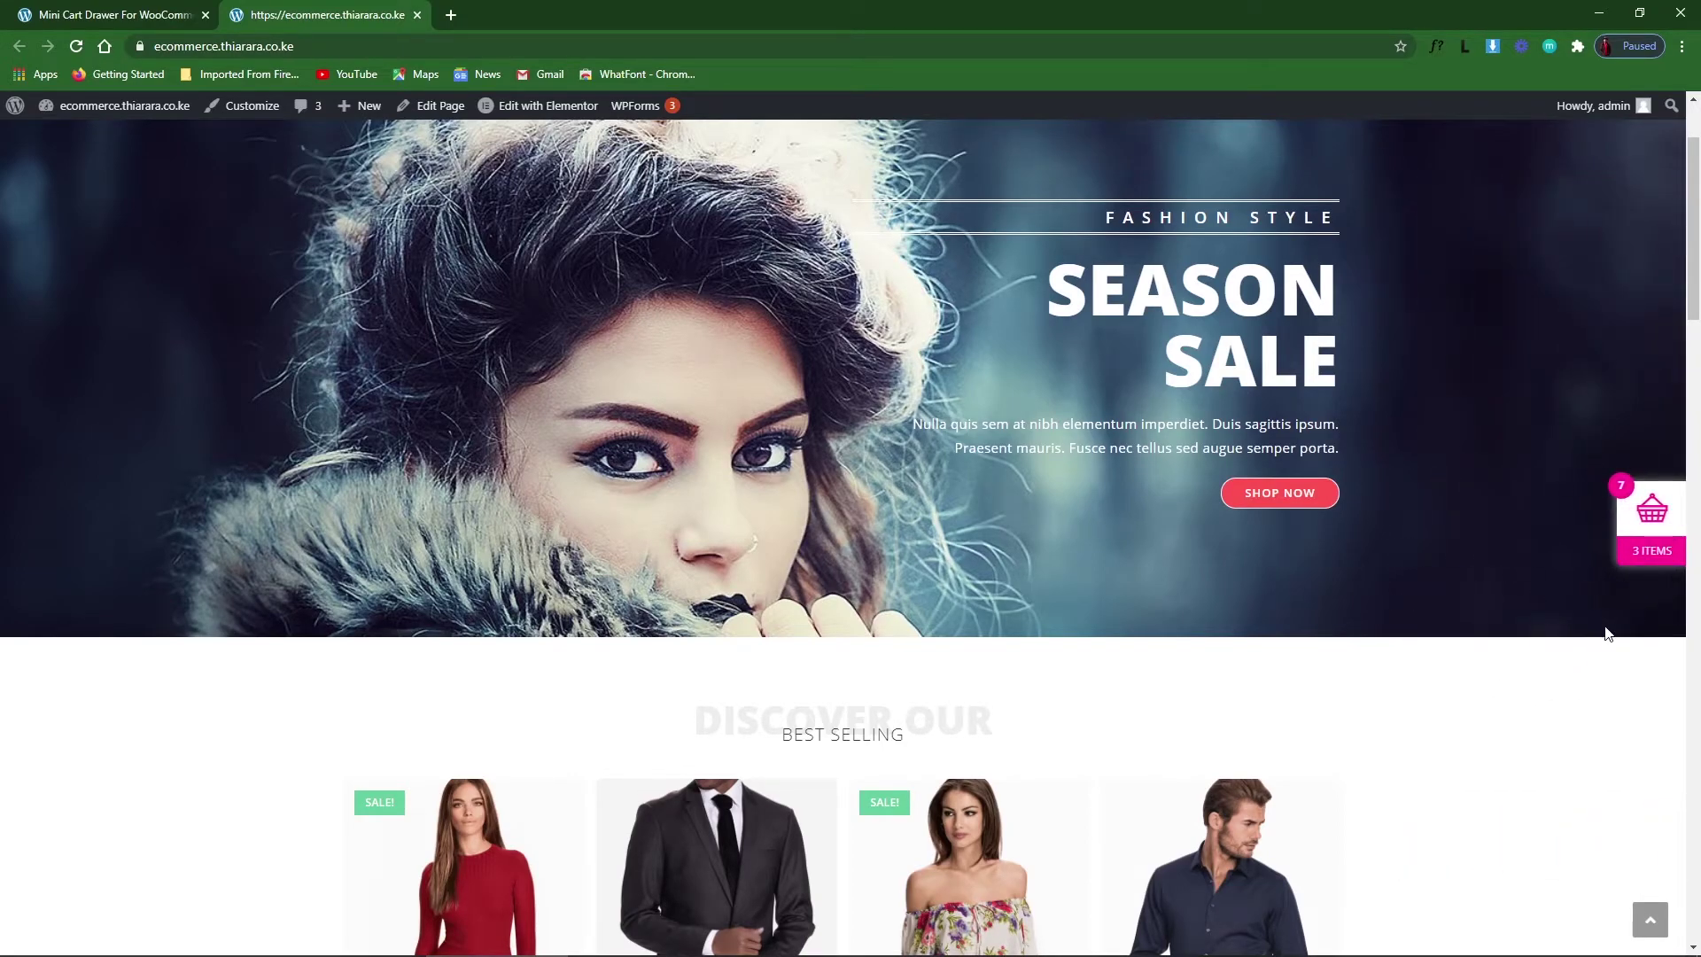
{"action": "left_click", "coordinate": [108, 11]}
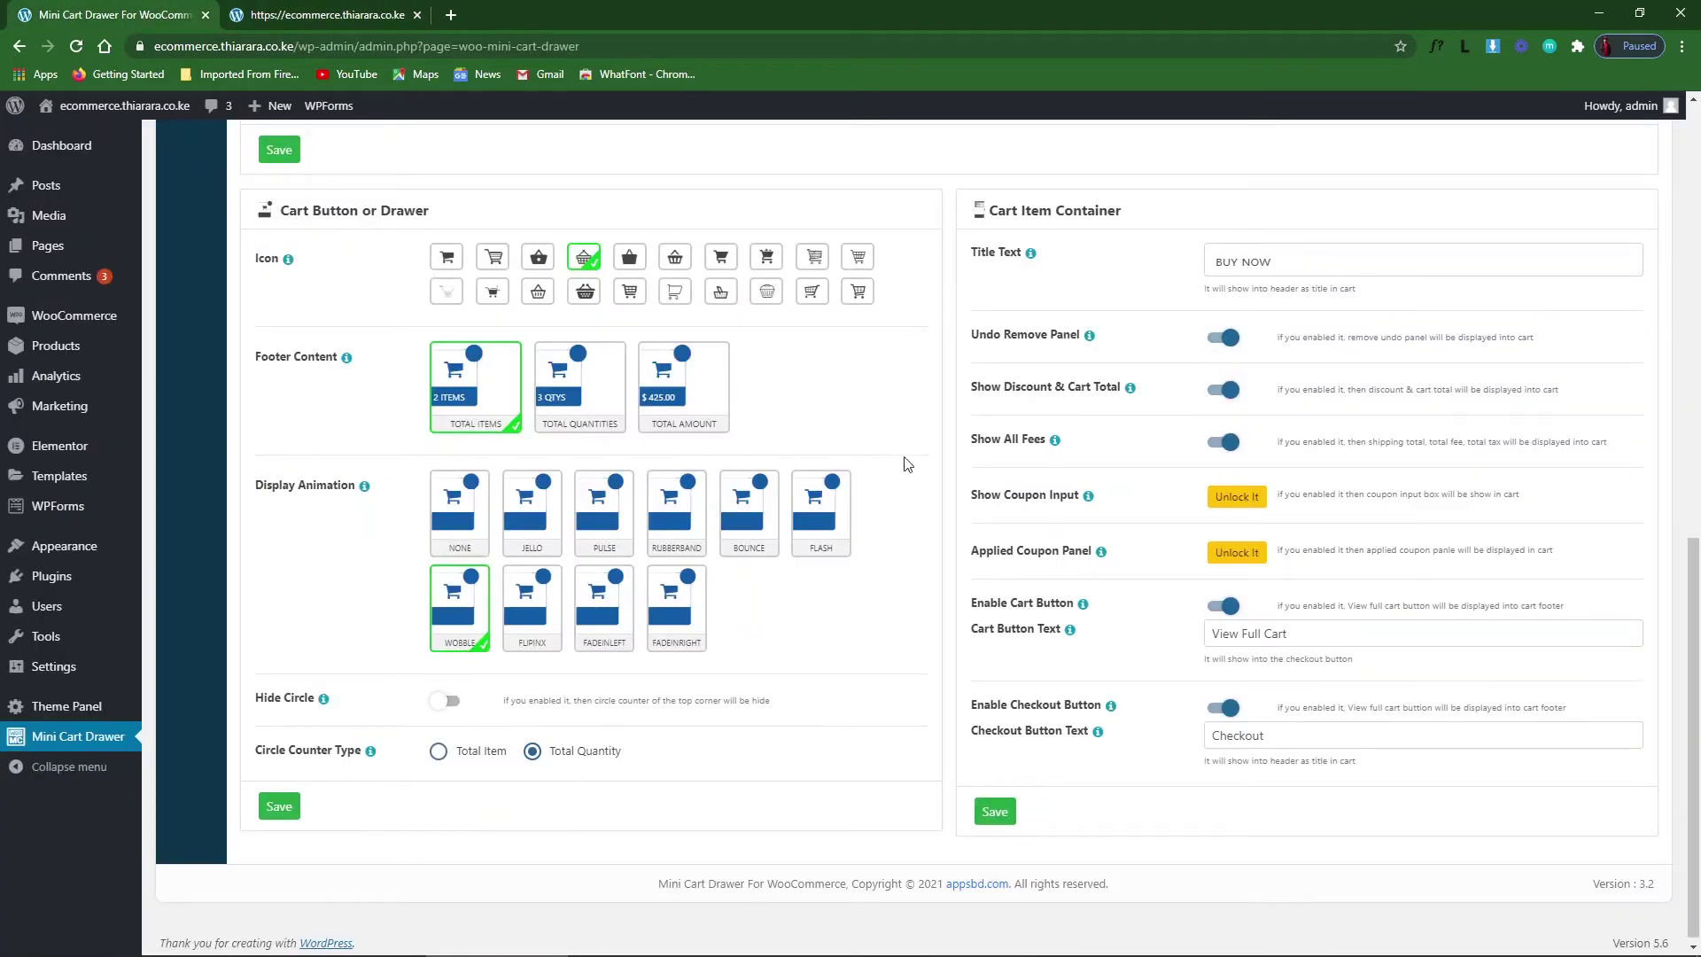
{"action": "scroll", "coordinate": [797, 488], "scroll_direction": "up", "scroll_amount": 12}
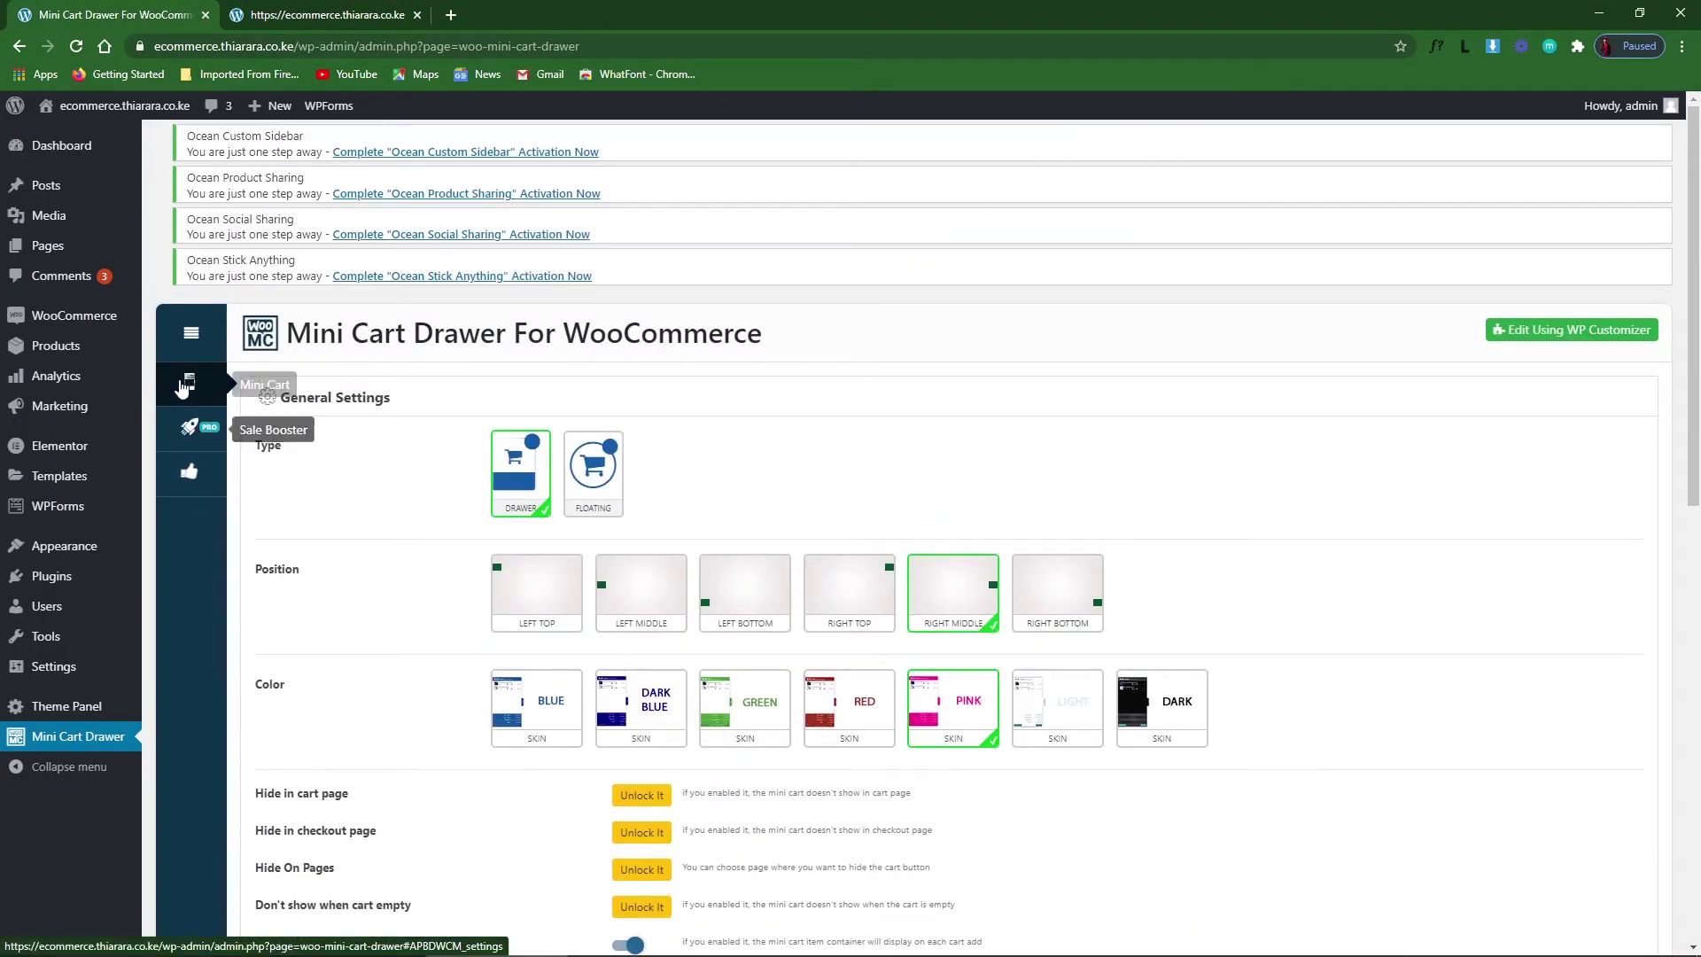
{"action": "left_click", "coordinate": [187, 424]}
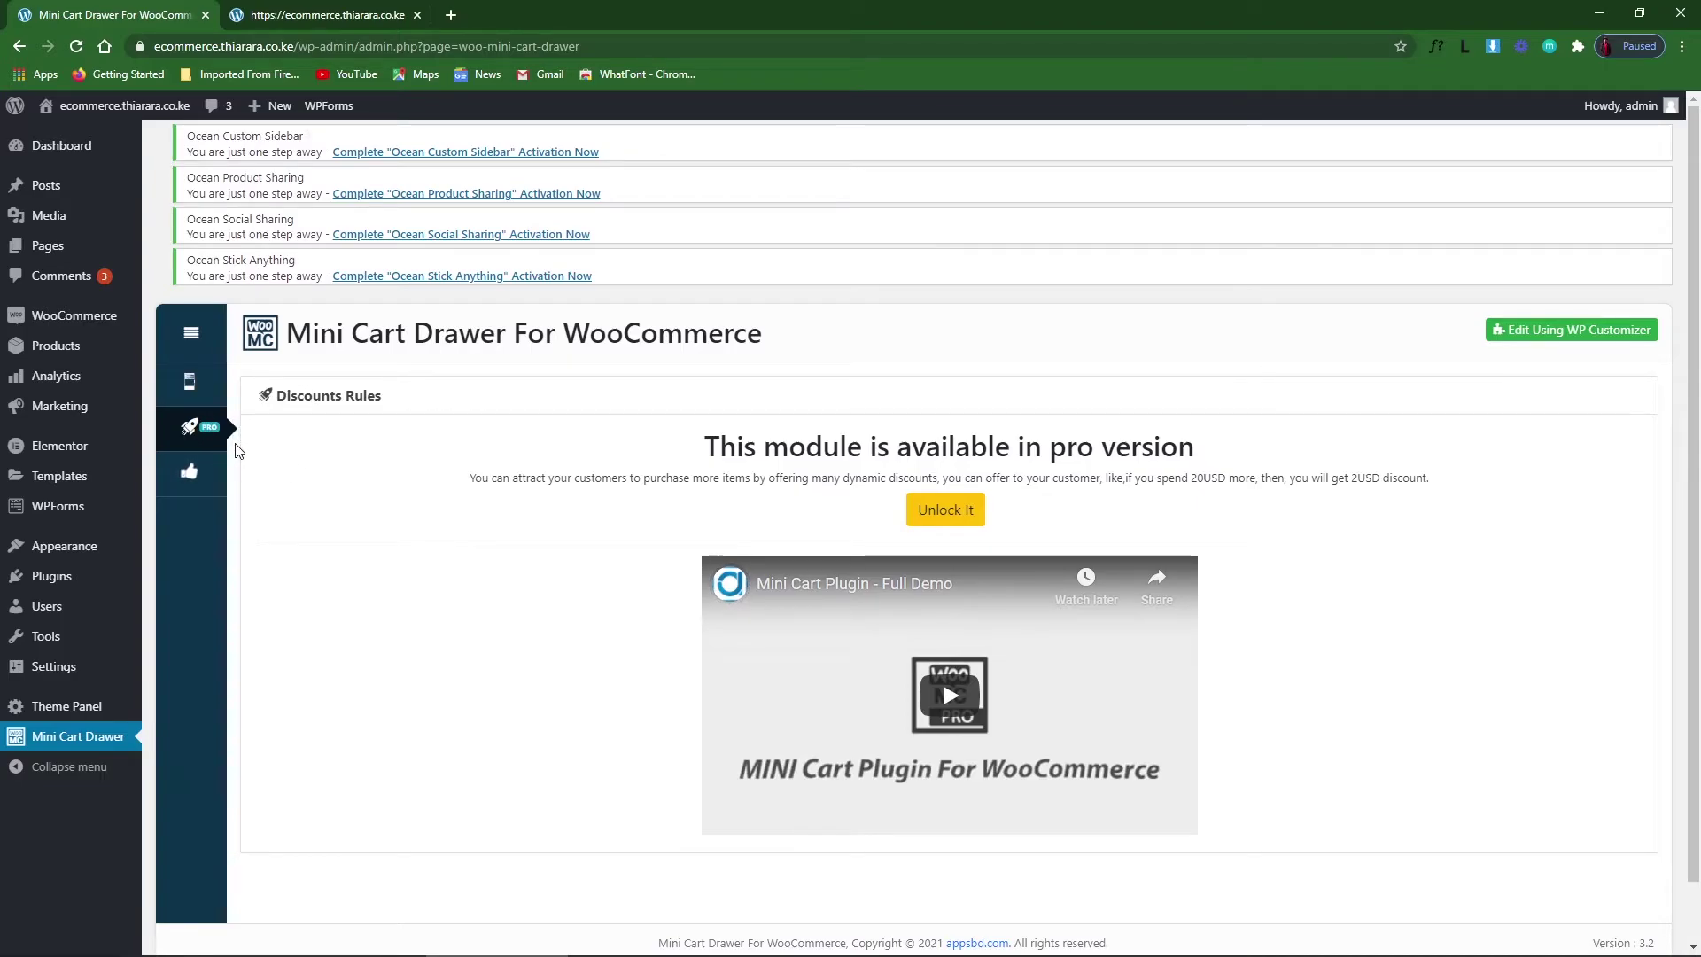
{"action": "left_click", "coordinate": [194, 476]}
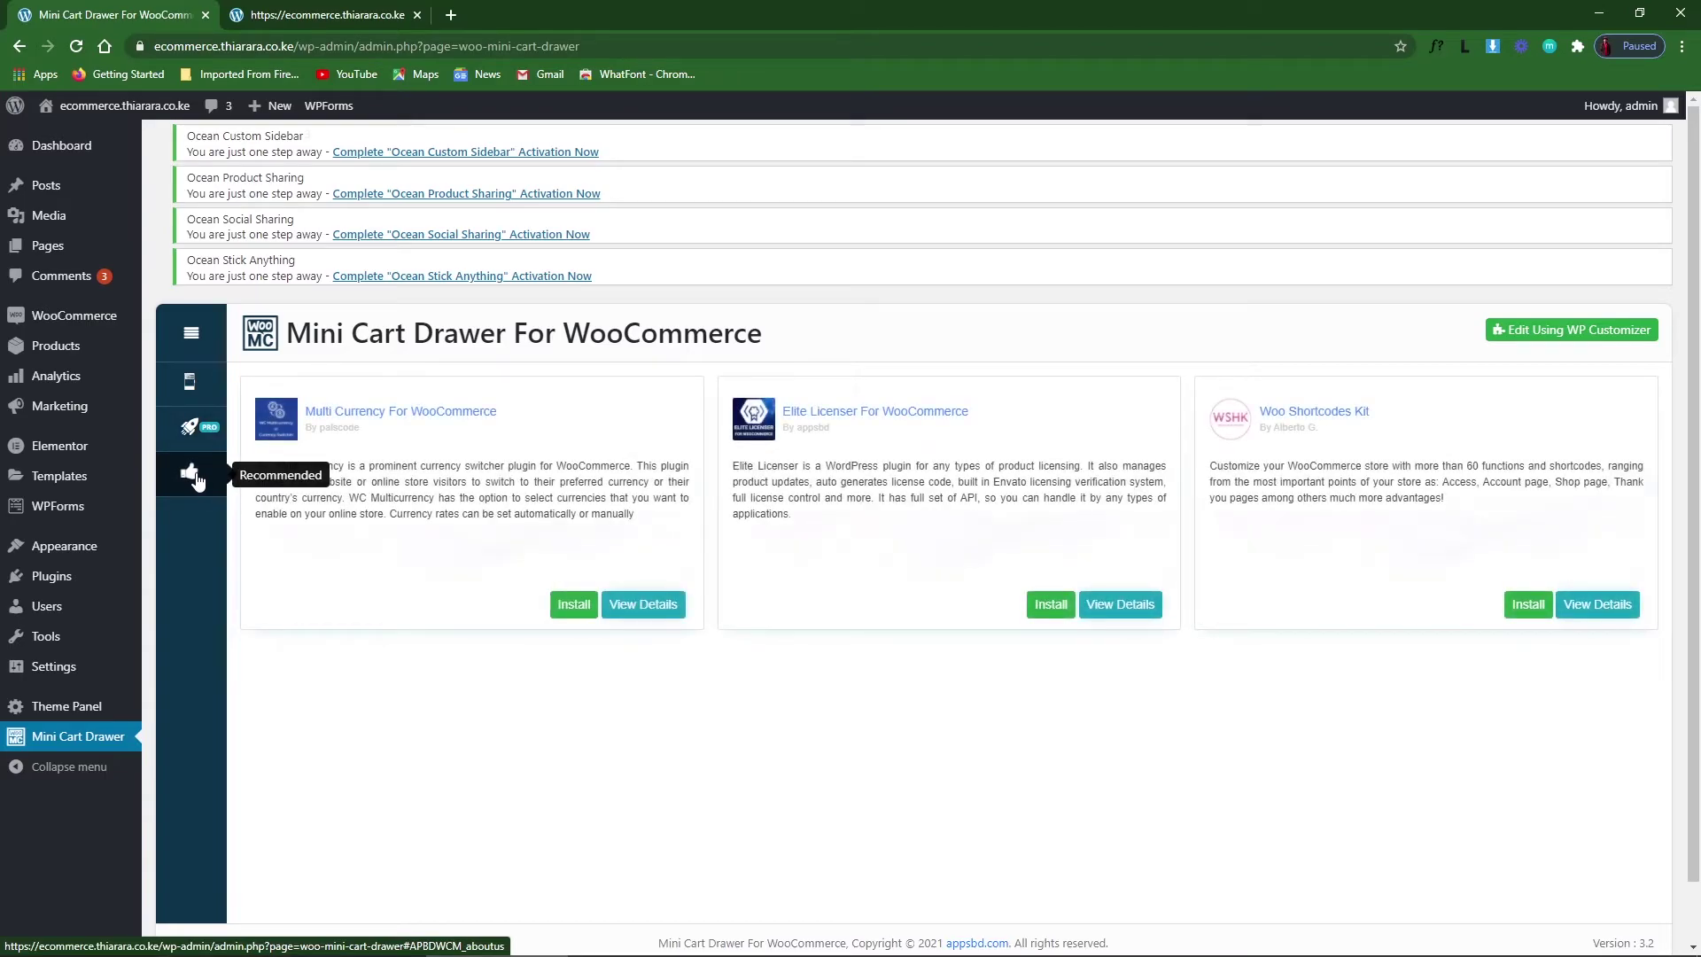
{"action": "left_click", "coordinate": [188, 390]}
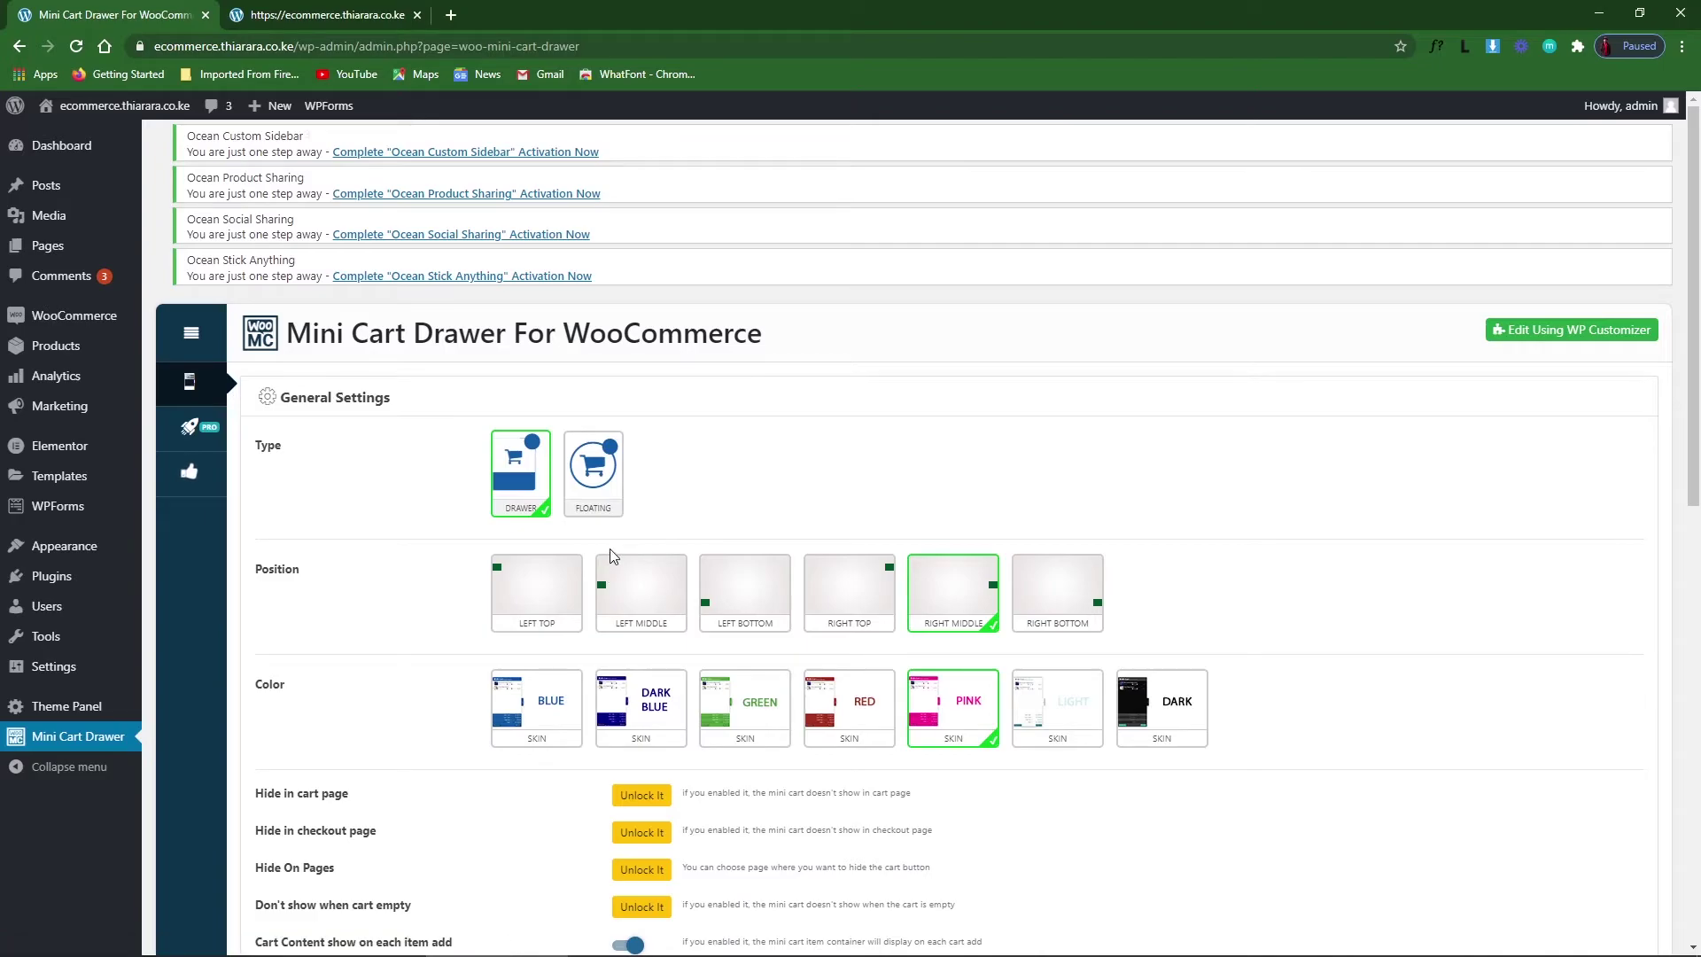
Remove Flowy Blouse, Usher and Casual Dress from the drawer, declining undo, leaving a £0.00 cart.
{"action": "left_click", "coordinate": [294, 10]}
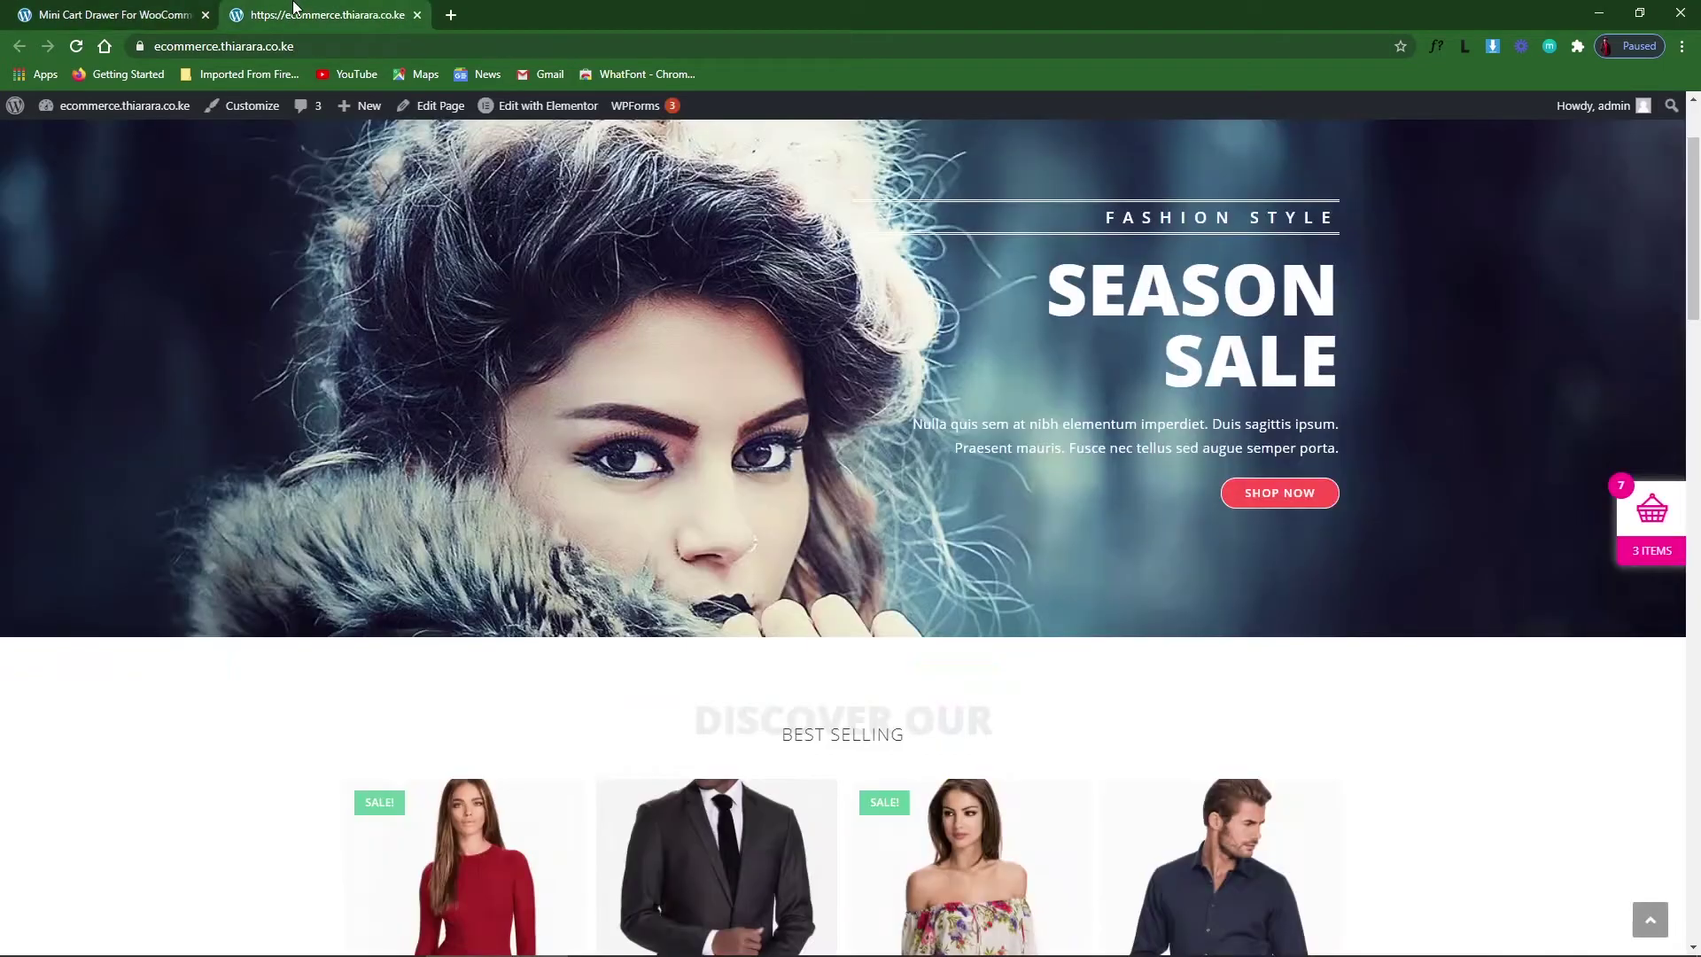
{"action": "scroll", "coordinate": [1417, 531], "scroll_direction": "down", "scroll_amount": 5}
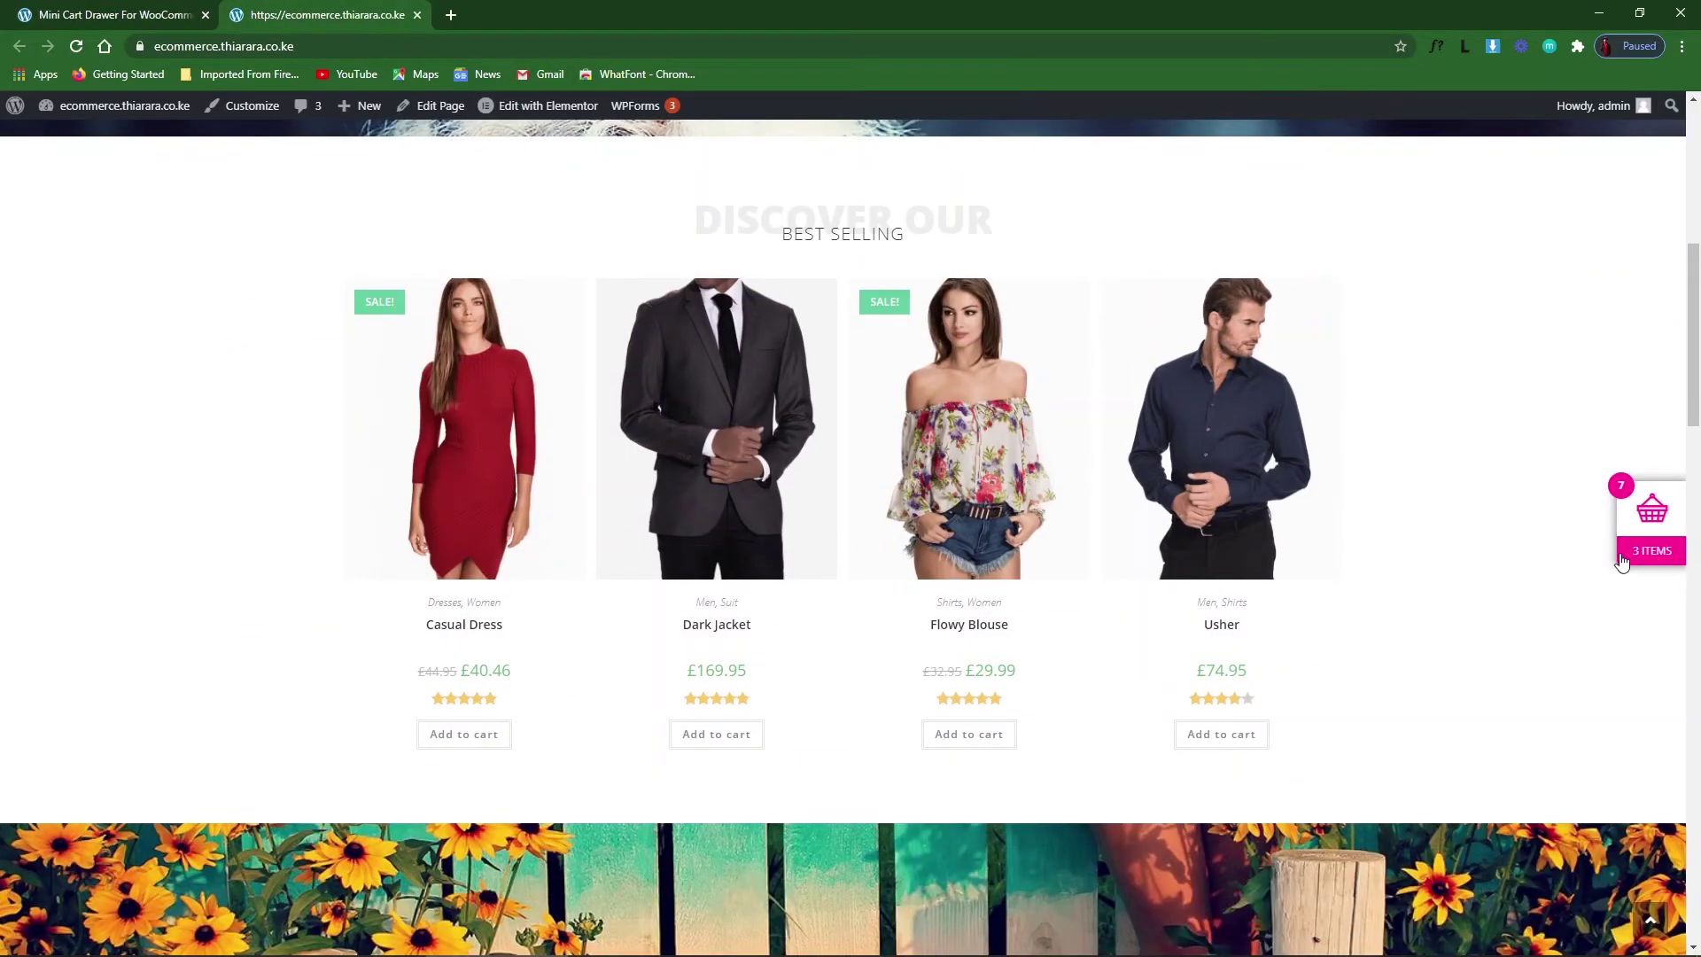
{"action": "left_click", "coordinate": [1623, 557]}
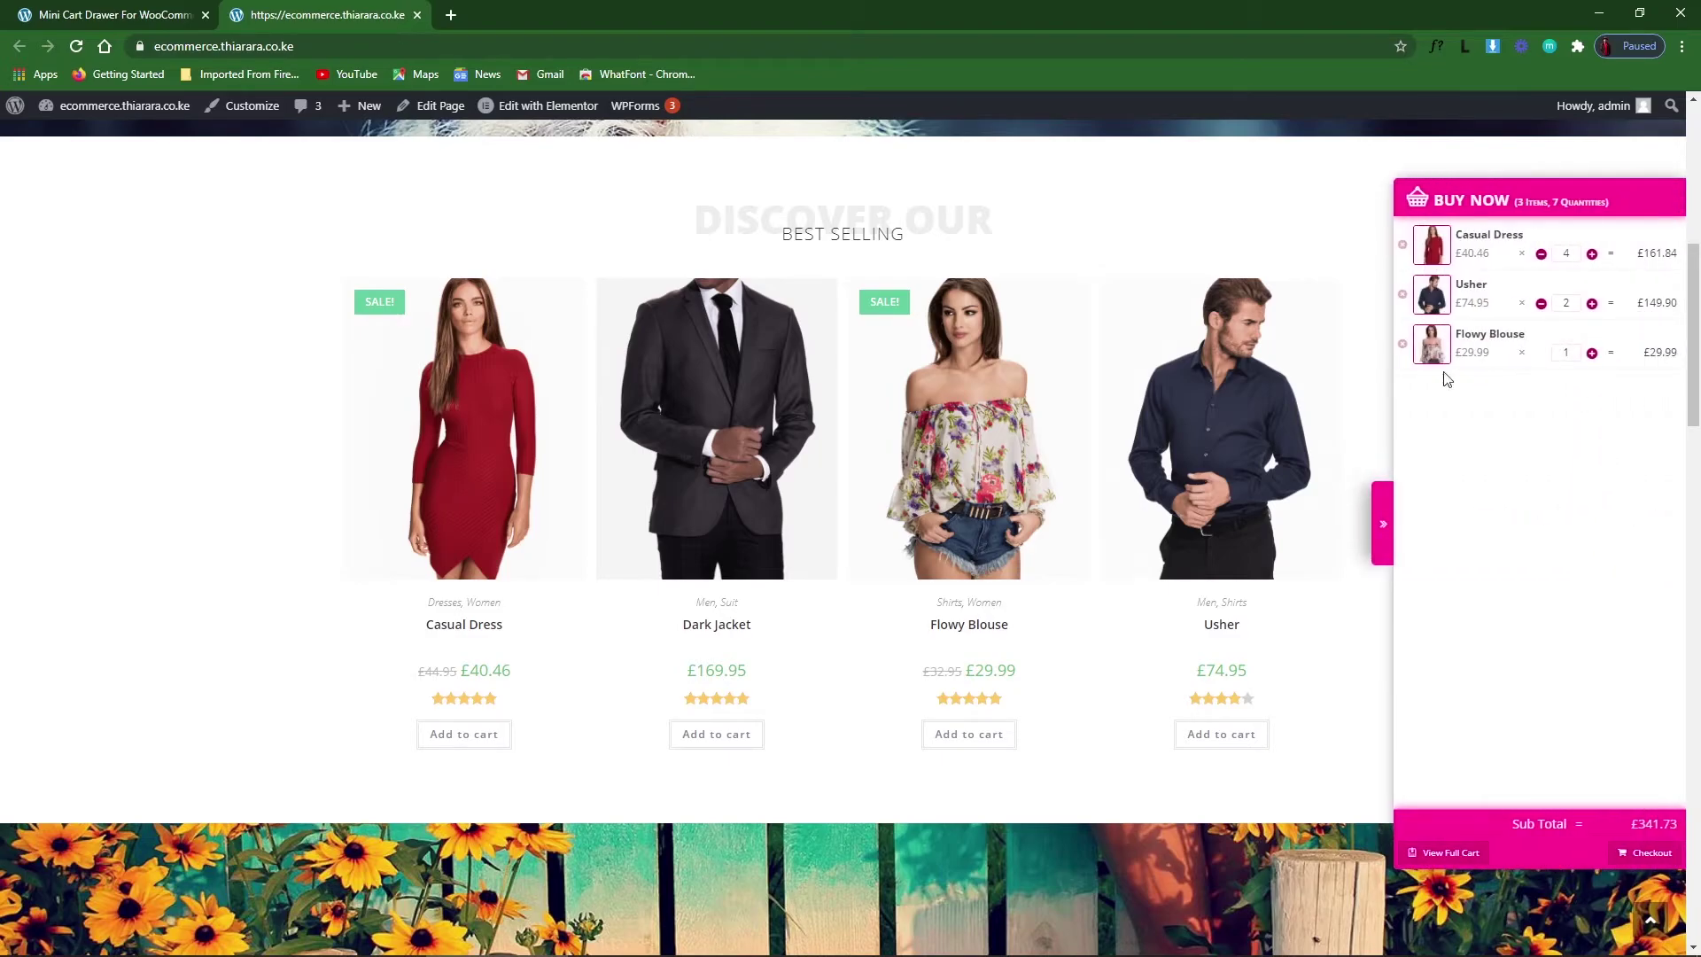
{"action": "left_click", "coordinate": [1404, 345]}
{"action": "left_click", "coordinate": [1403, 294]}
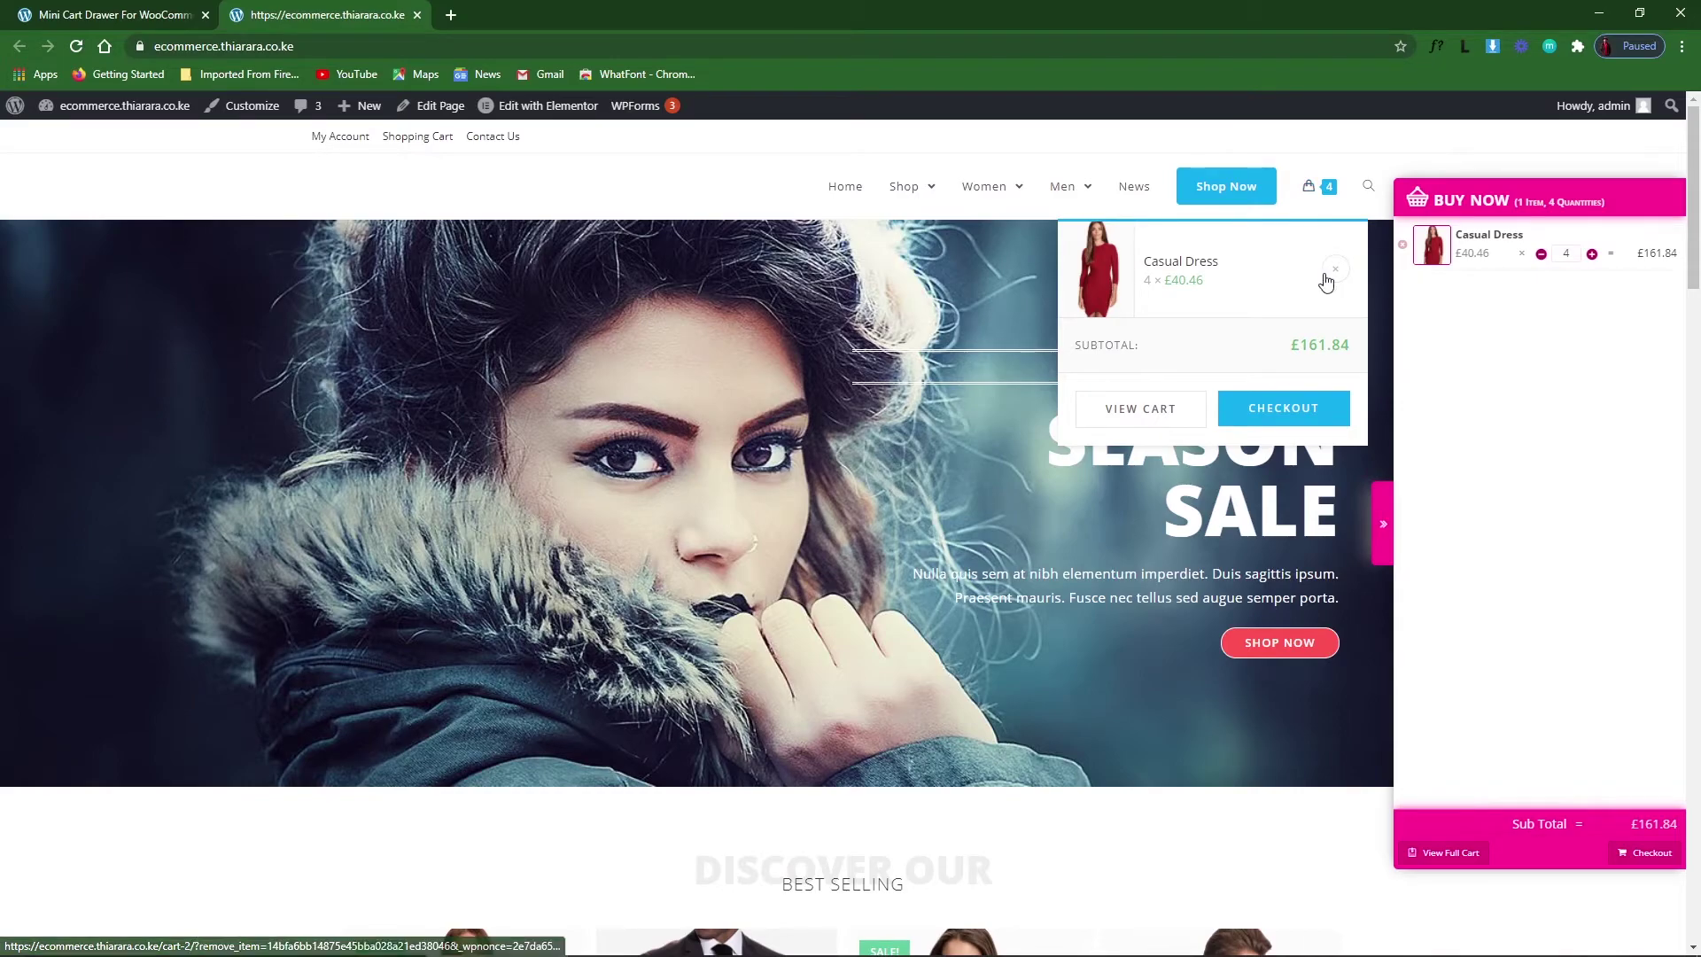
{"action": "left_click", "coordinate": [1403, 246]}
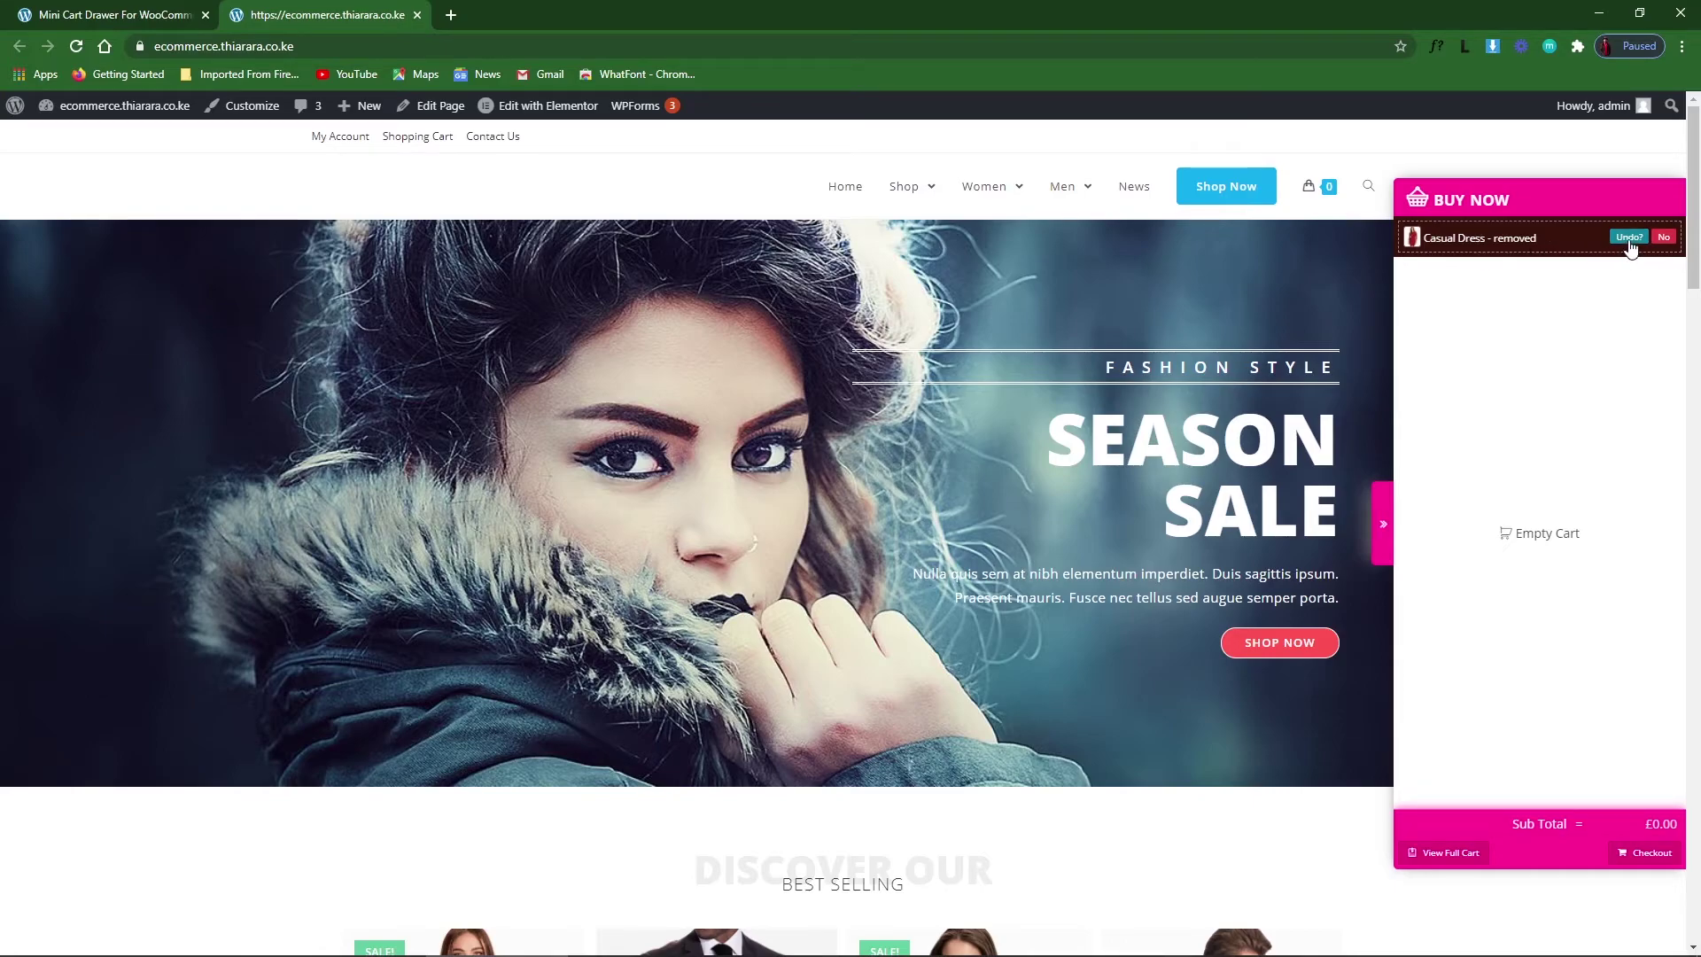
{"action": "left_click", "coordinate": [1664, 239]}
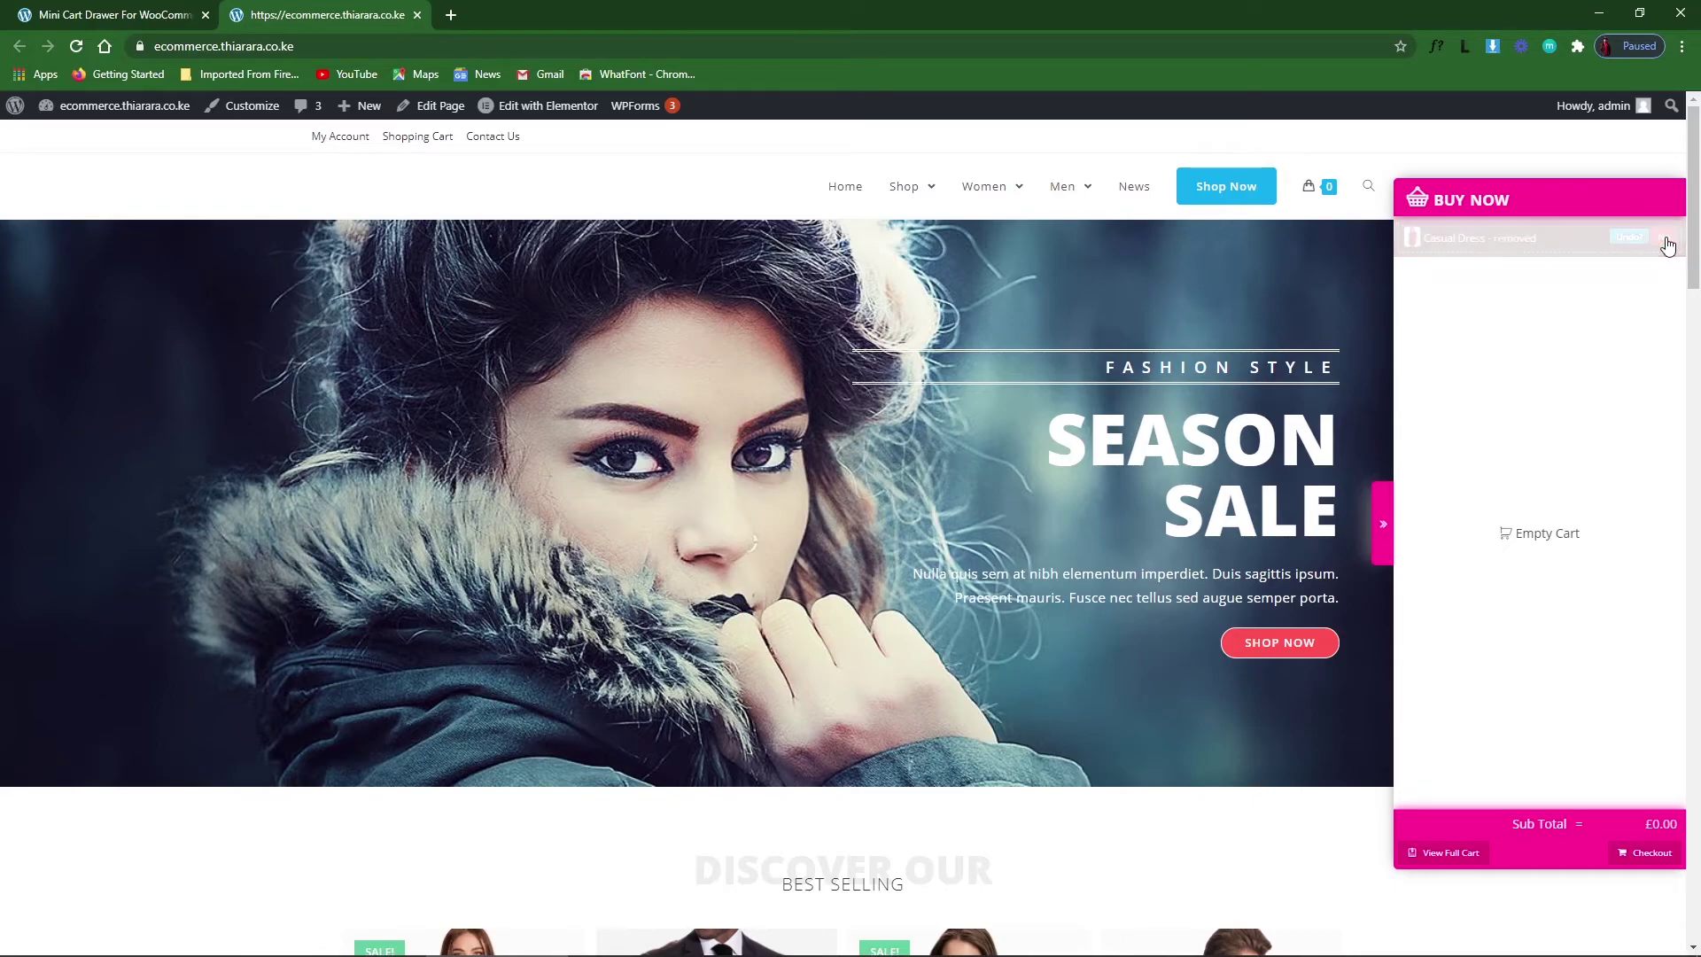
{"action": "left_click", "coordinate": [1374, 521]}
Add Casual Dress, Dark Jacket and Flowy Blouse to the cart from Best Selling.
{"action": "scroll", "coordinate": [1033, 452], "scroll_direction": "down", "scroll_amount": 3}
{"action": "scroll", "coordinate": [1032, 452], "scroll_direction": "down", "scroll_amount": 7}
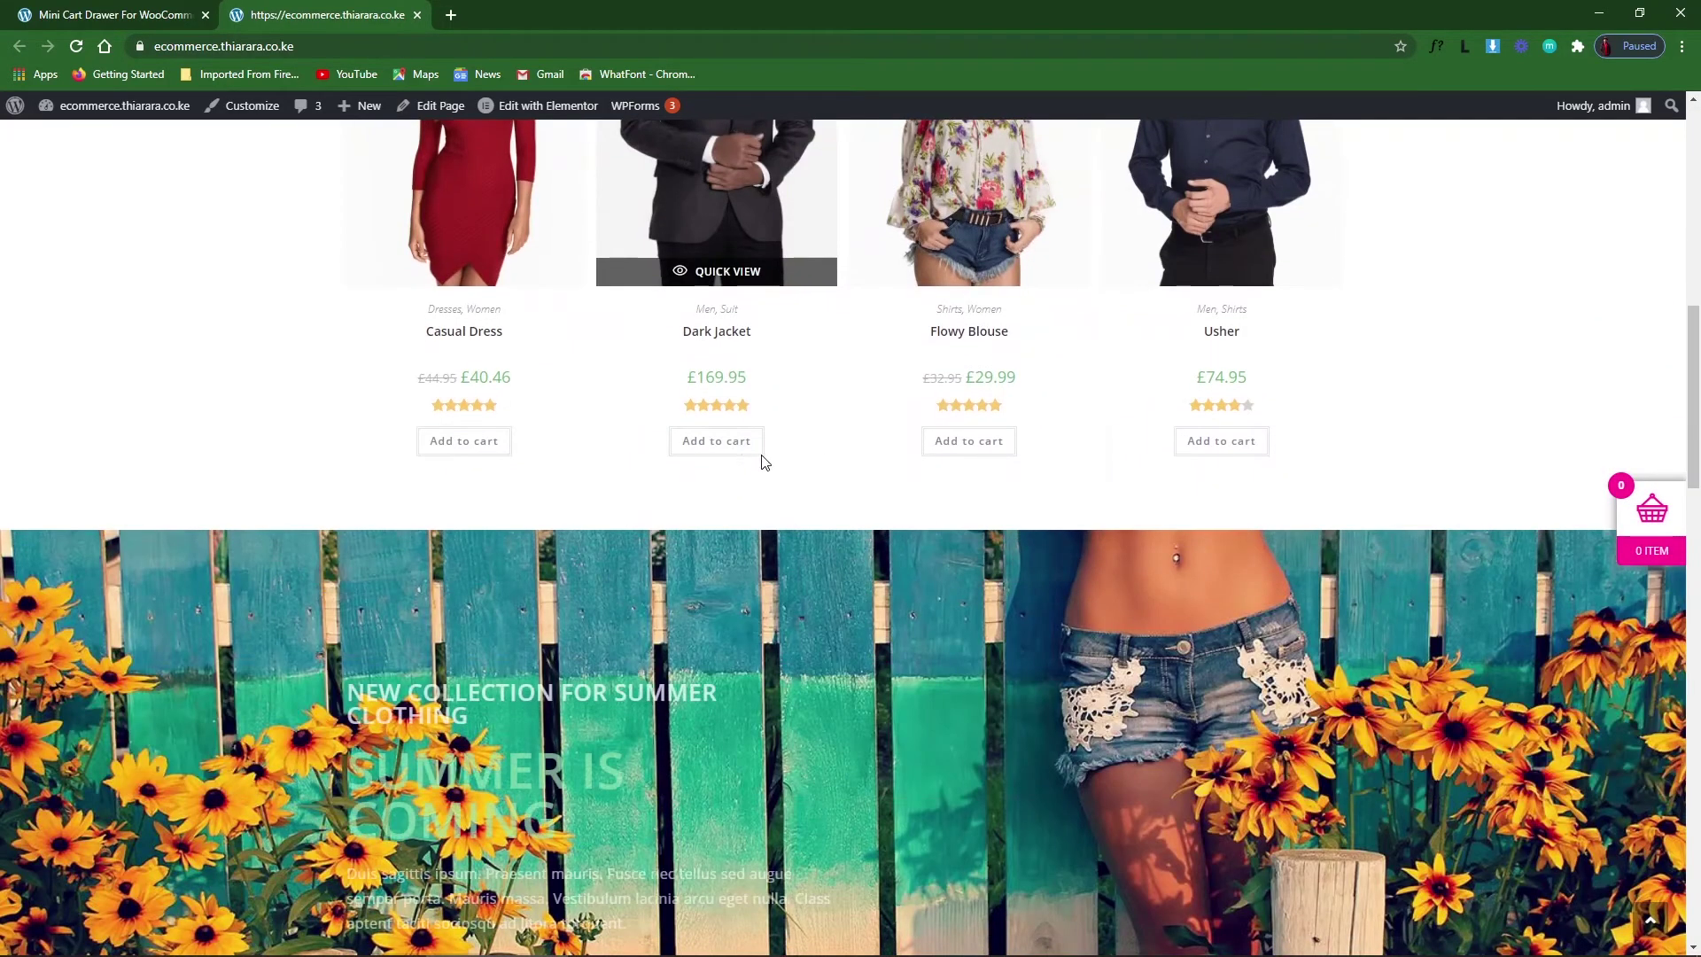
{"action": "left_click", "coordinate": [478, 448]}
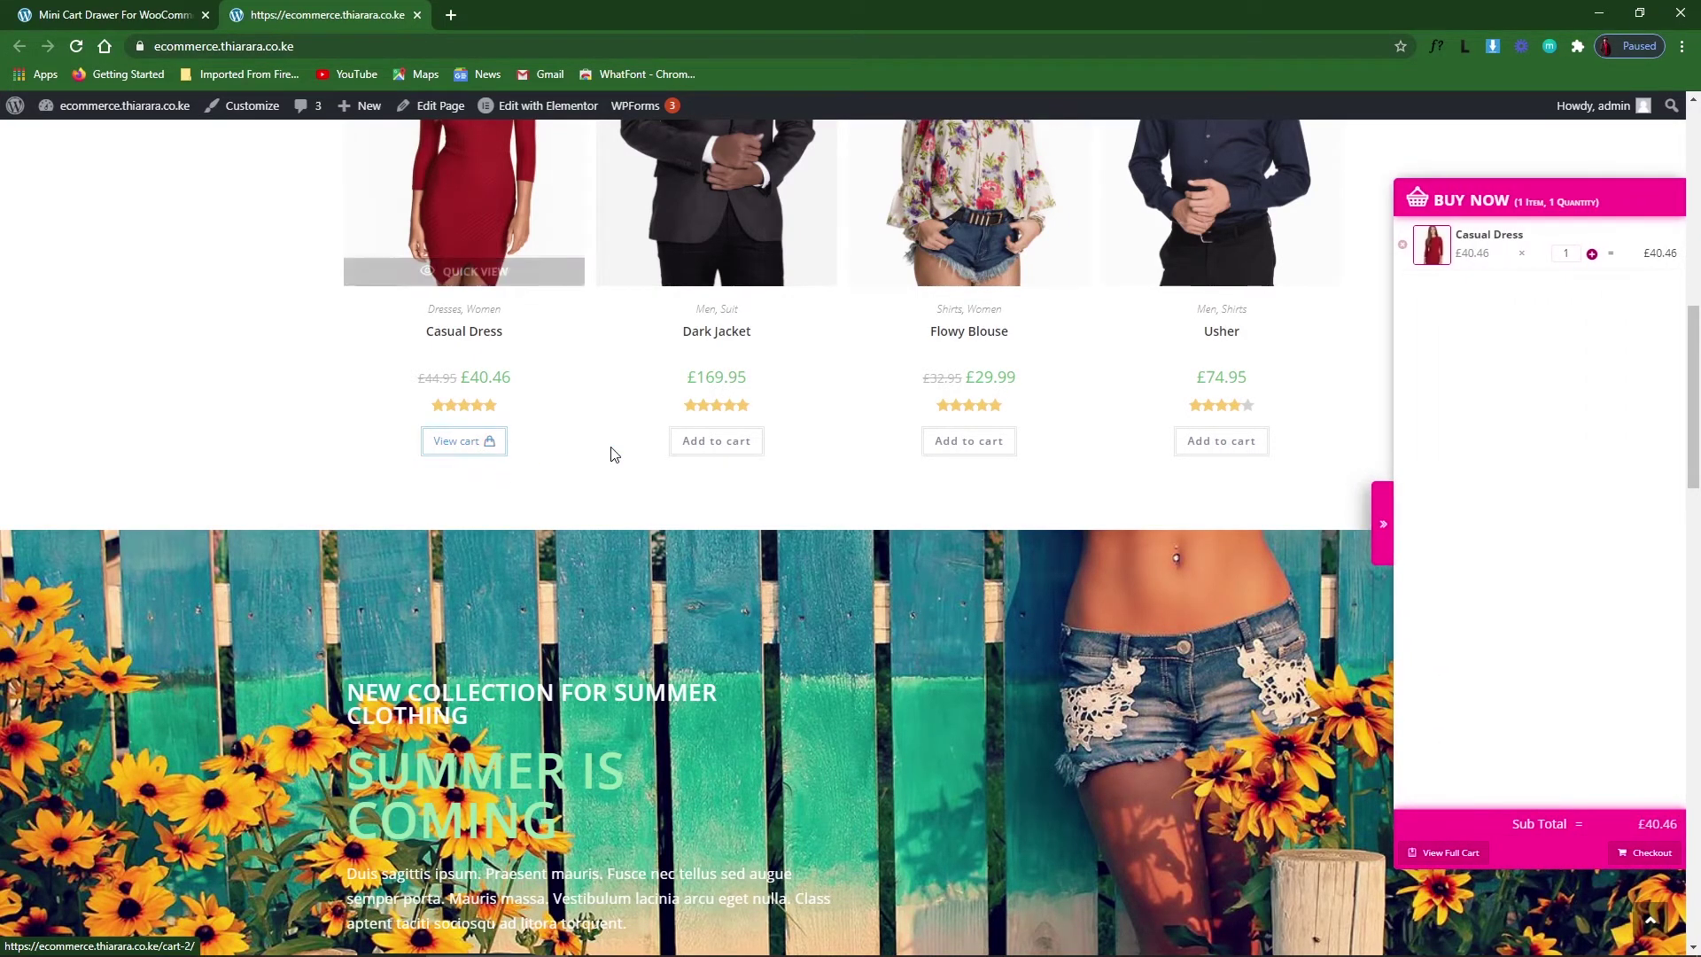
{"action": "left_click", "coordinate": [717, 453]}
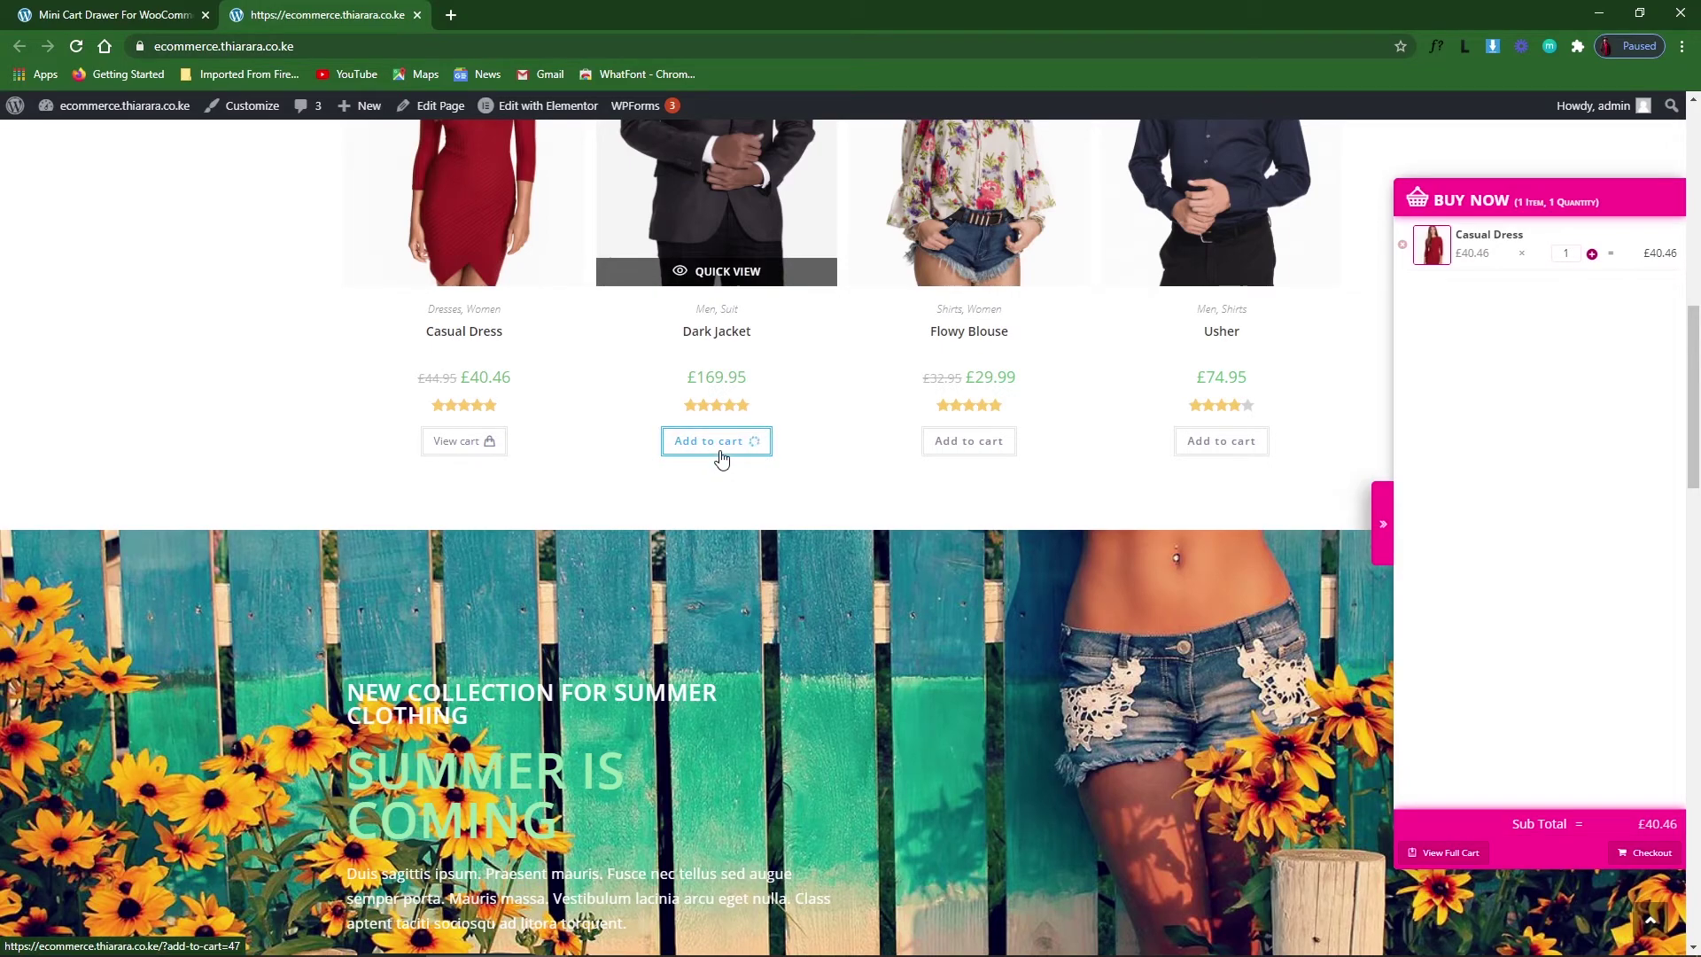
{"action": "left_click", "coordinate": [969, 443]}
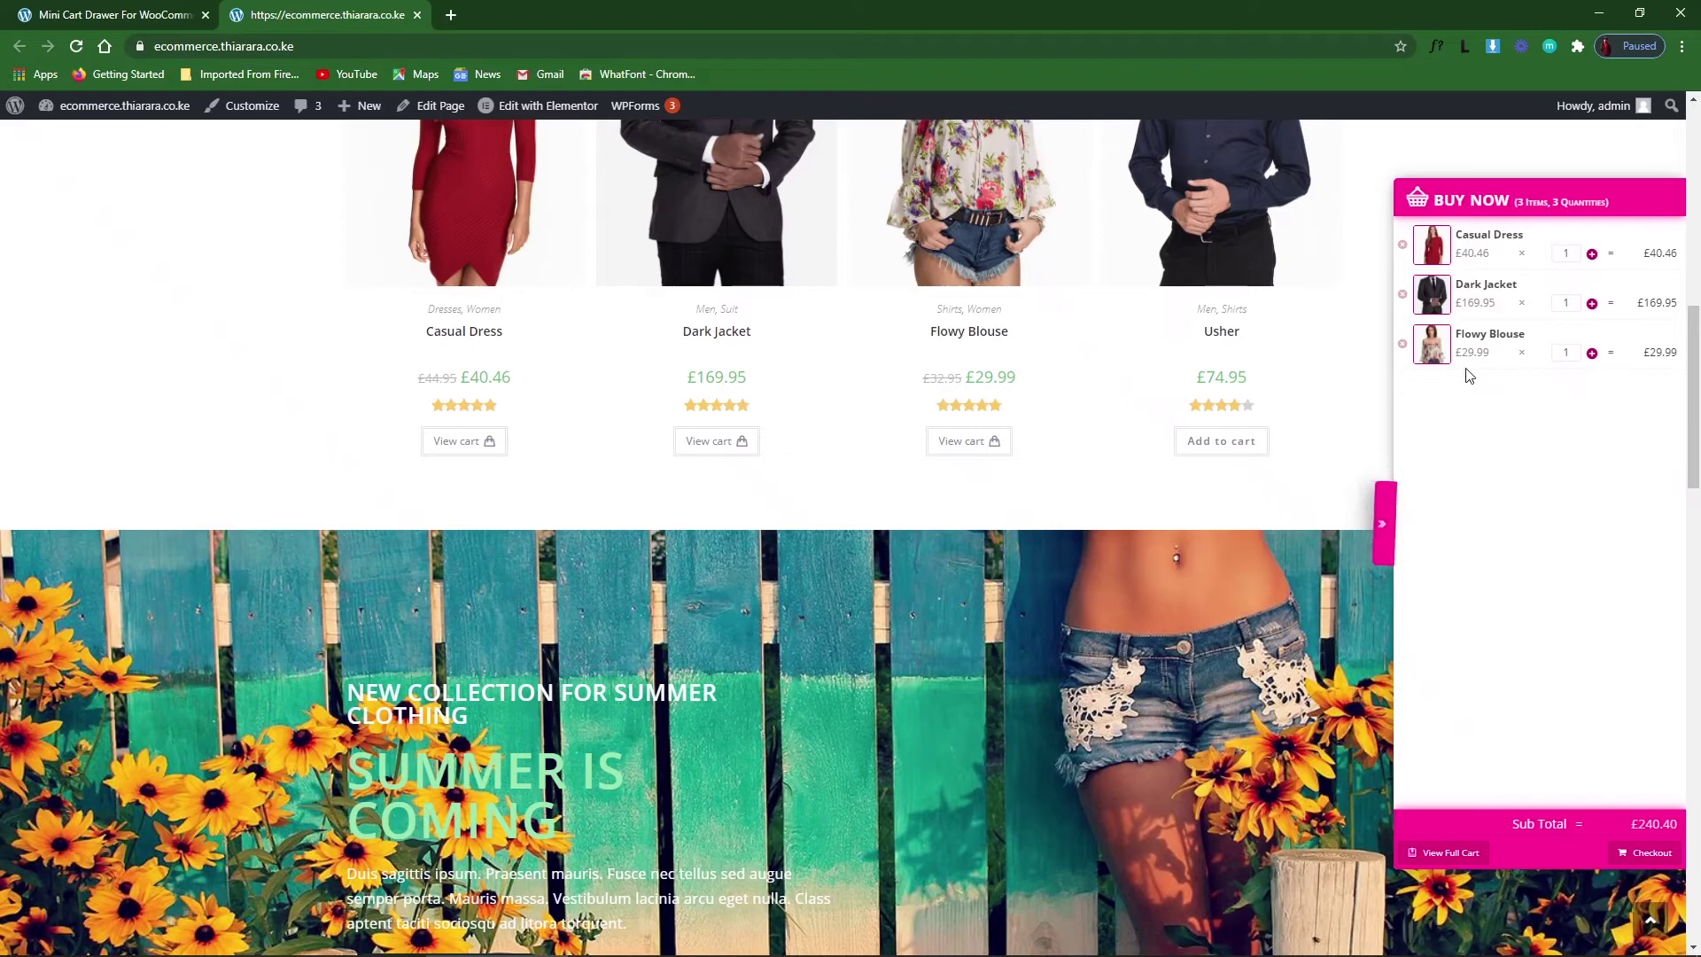
Test the cart drawer in a restored-down browser window, then maximize it again.
{"action": "left_click", "coordinate": [1639, 14]}
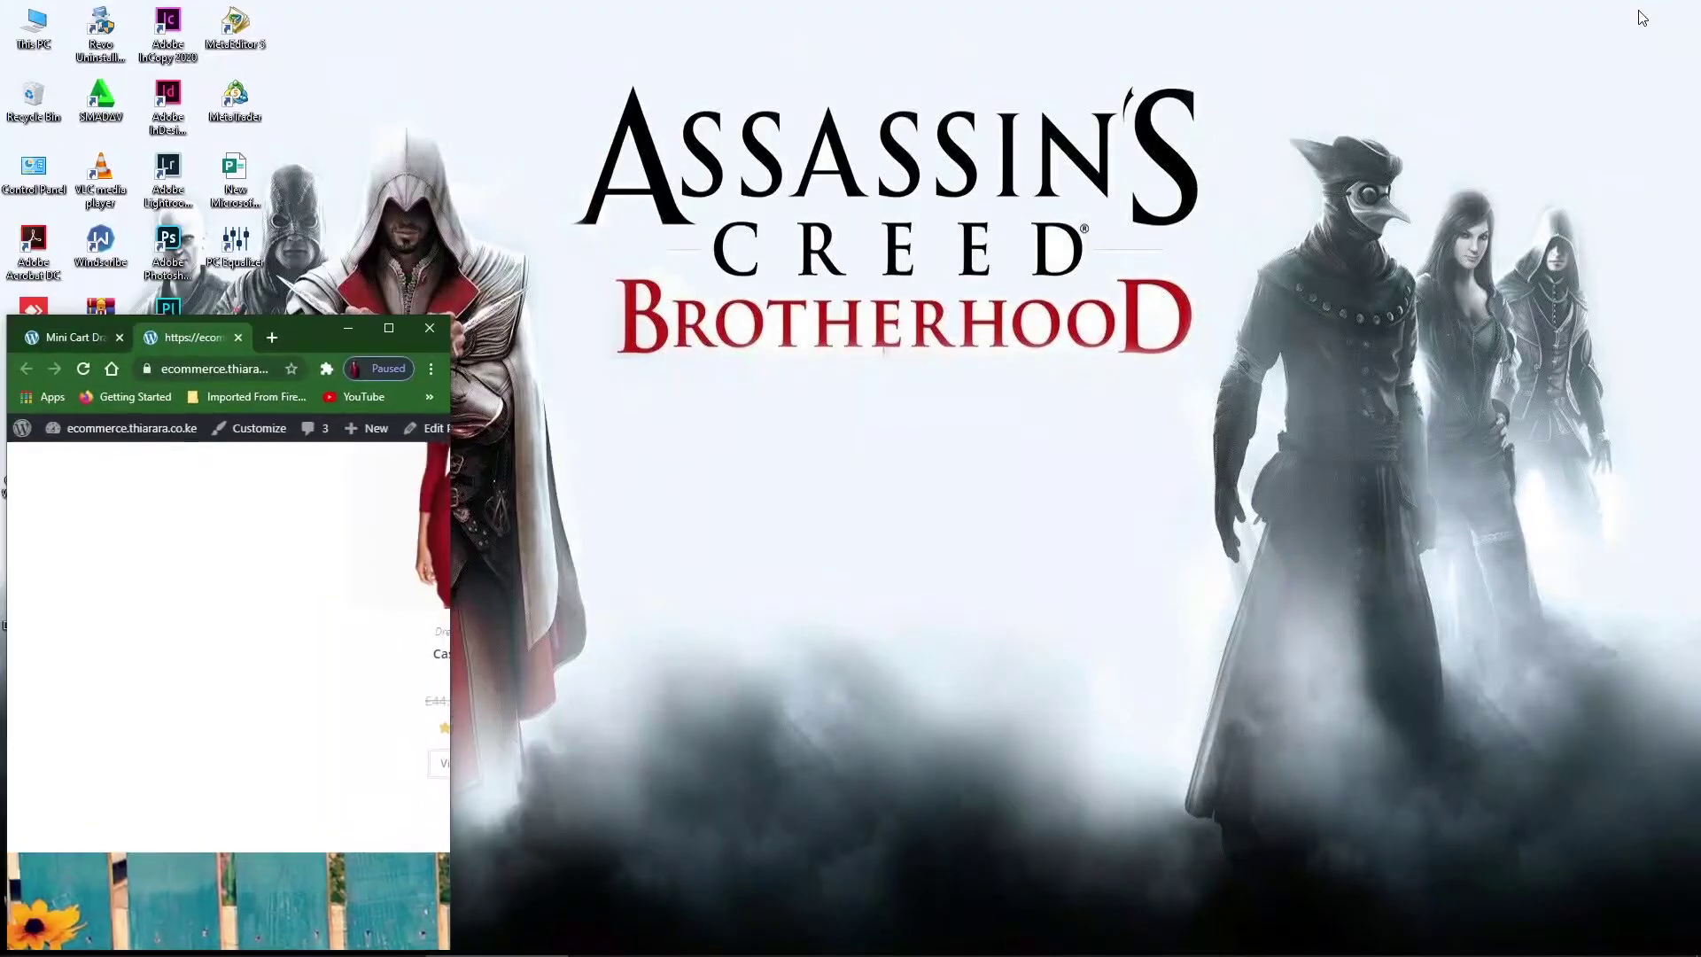
{"action": "left_click_drag", "start_coordinate": [309, 326], "coordinate": [658, 77]}
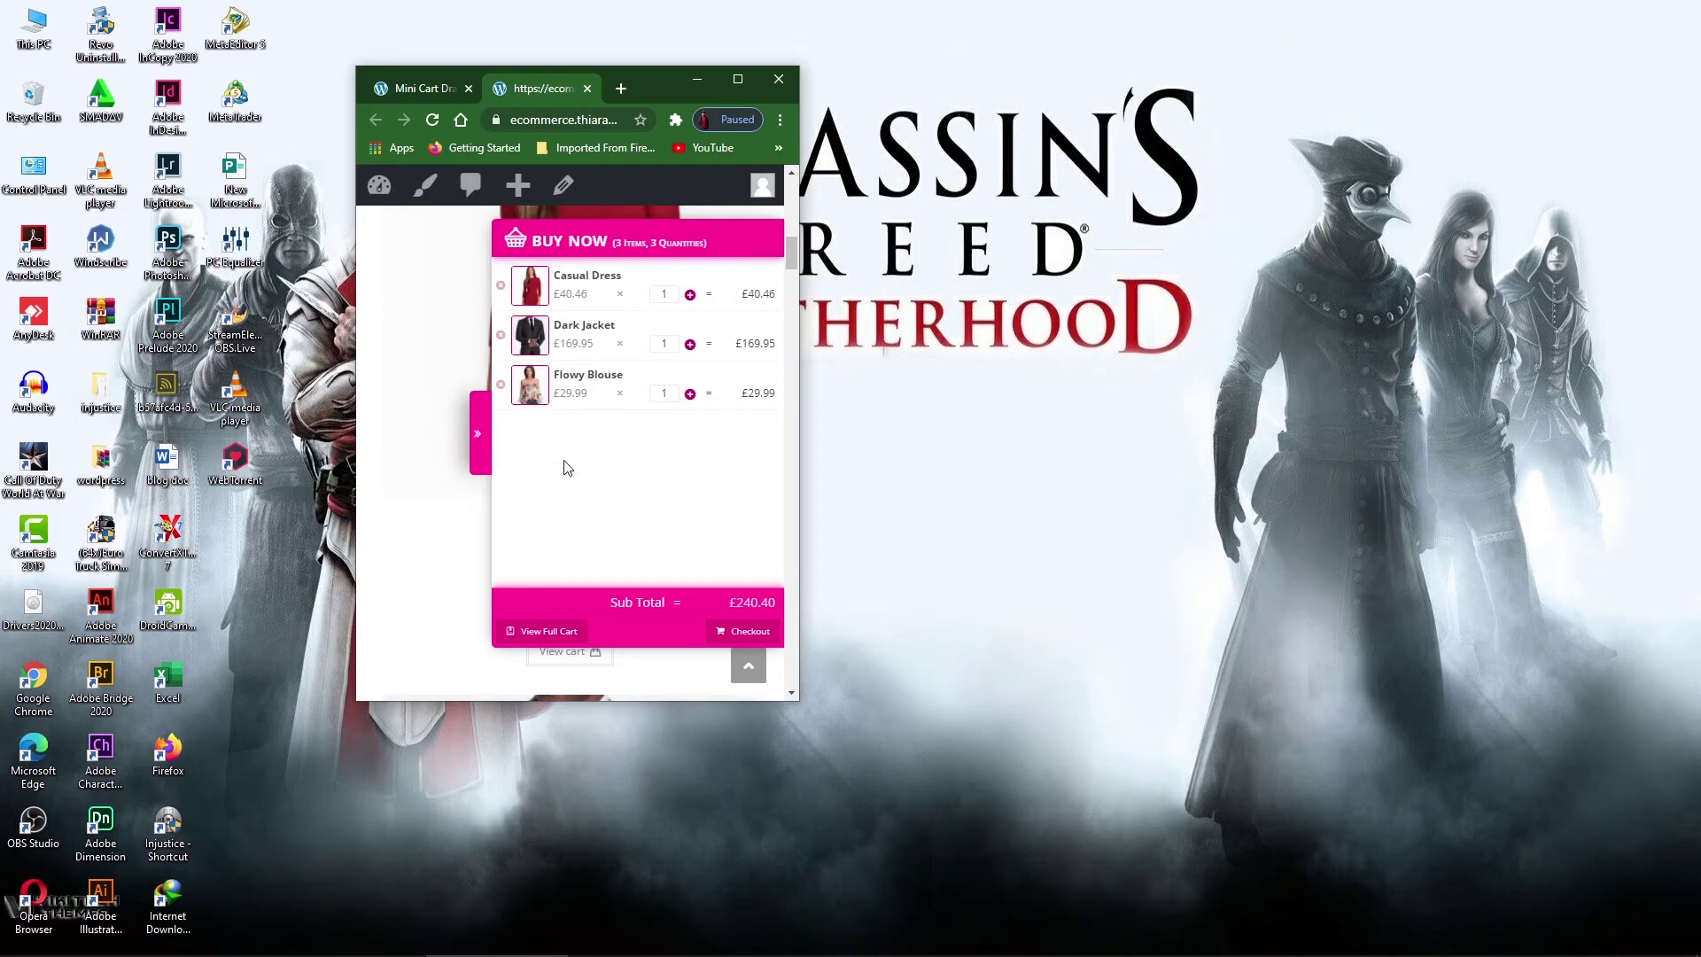
{"action": "left_click", "coordinate": [485, 421]}
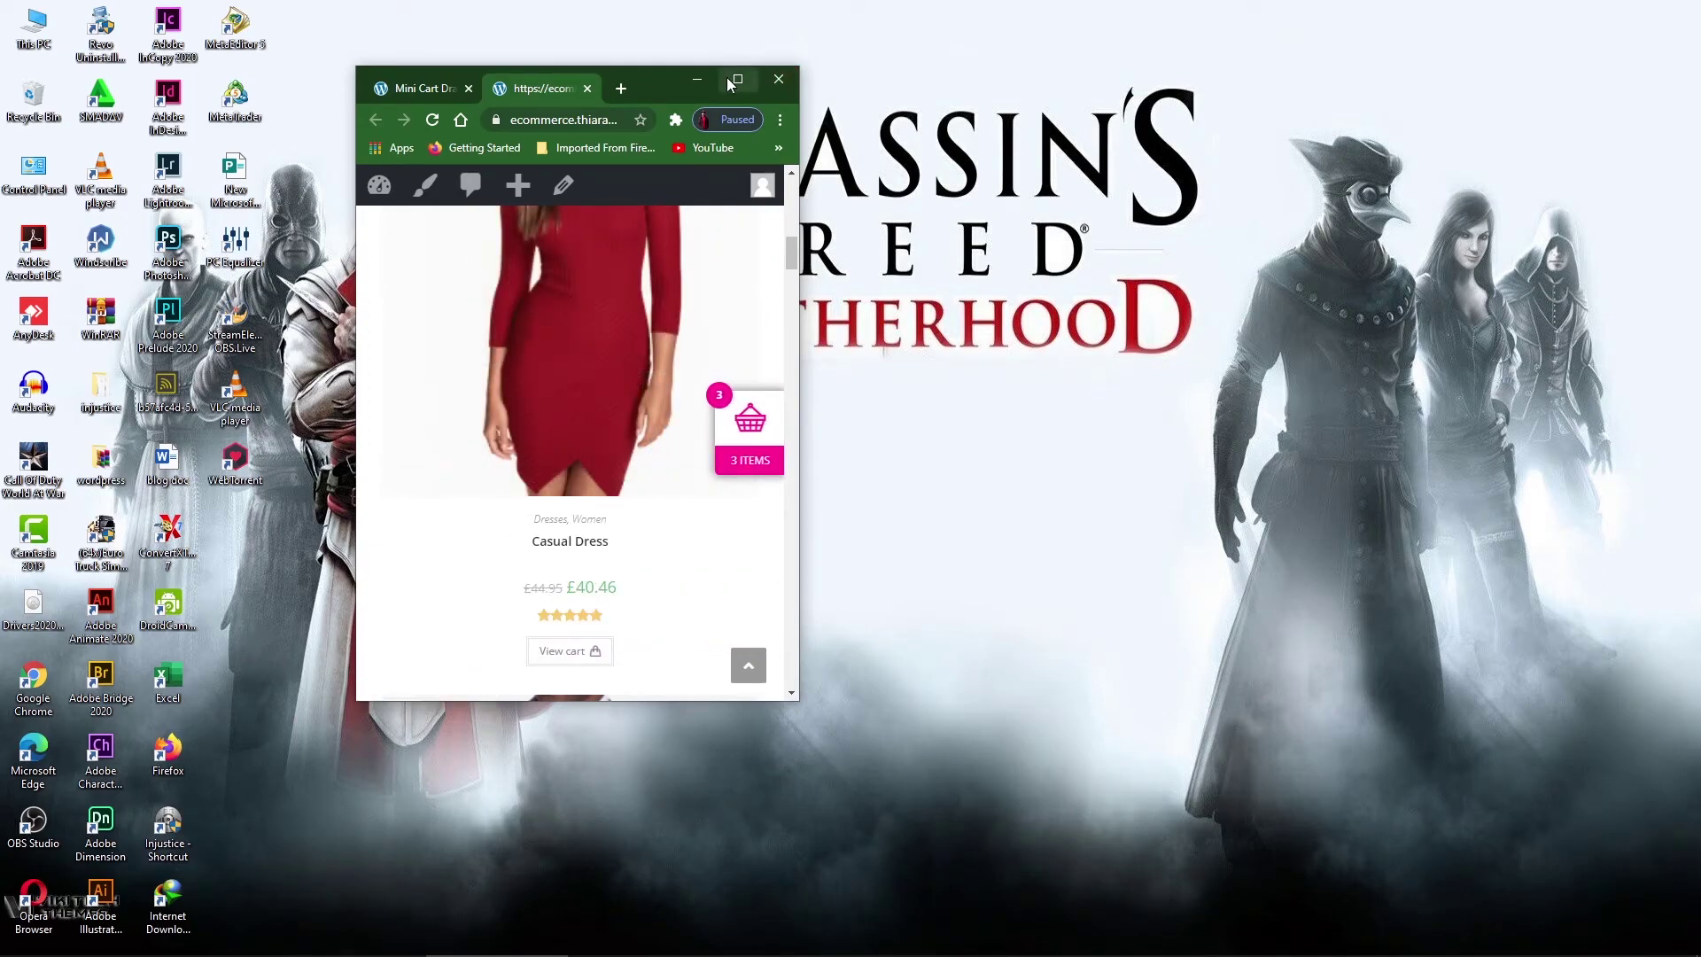
{"action": "scroll", "coordinate": [562, 372], "scroll_direction": "down", "scroll_amount": 9}
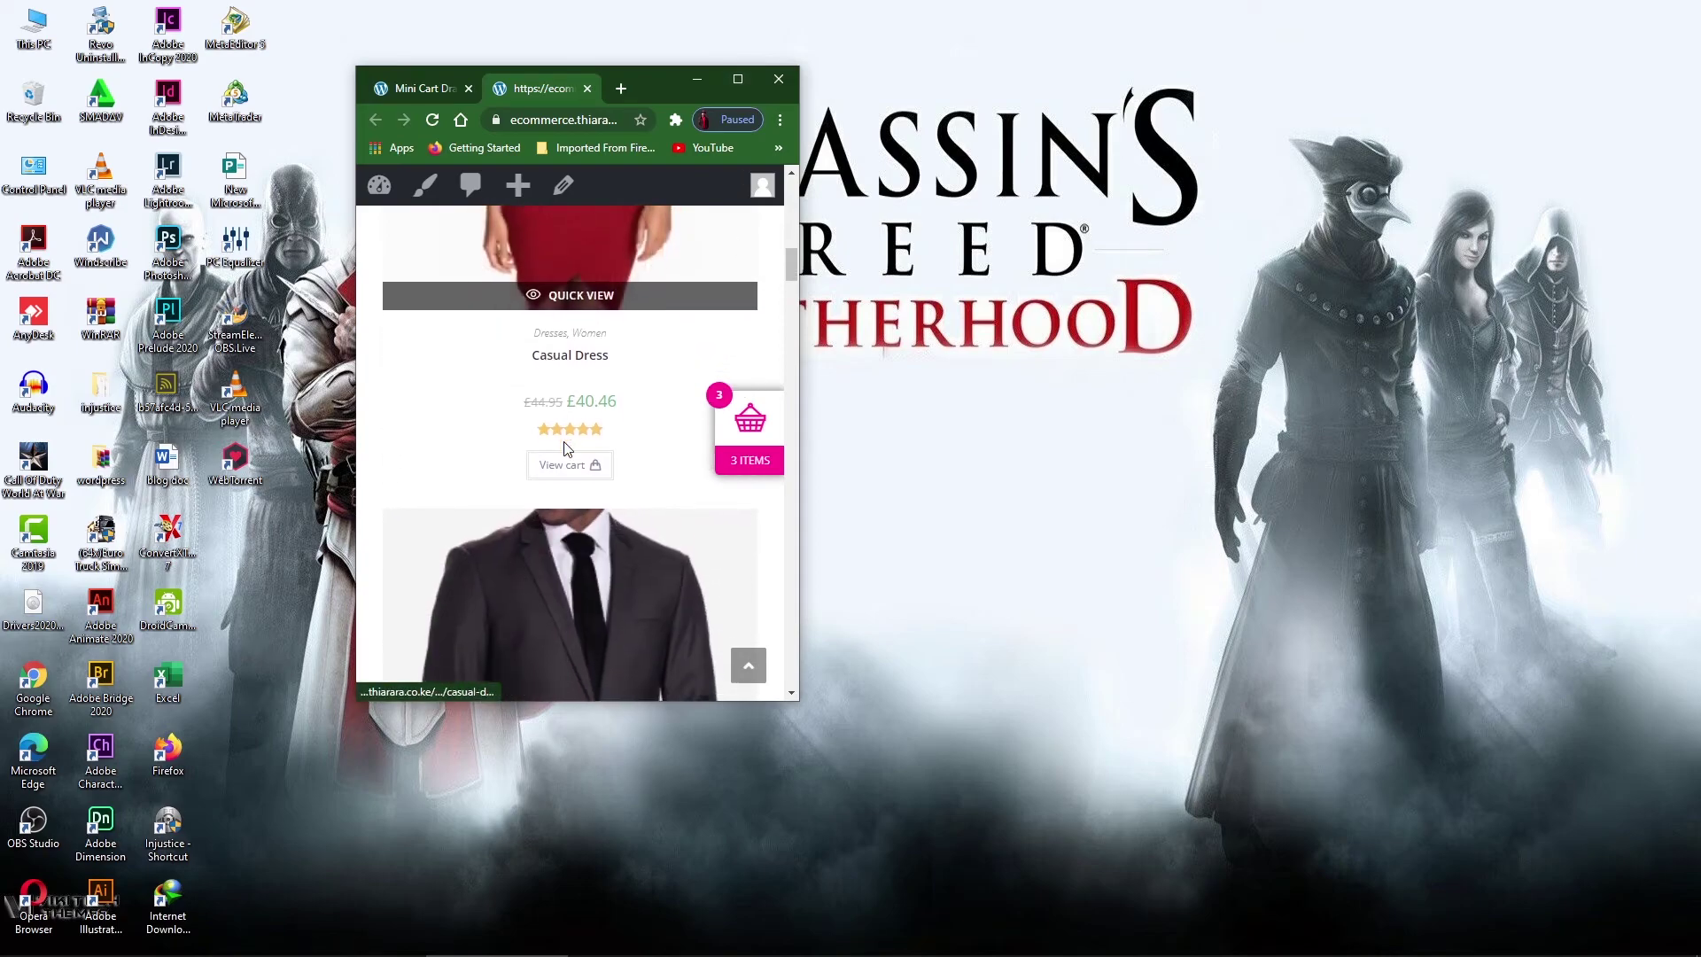
{"action": "scroll", "coordinate": [689, 417], "scroll_direction": "down", "scroll_amount": 15}
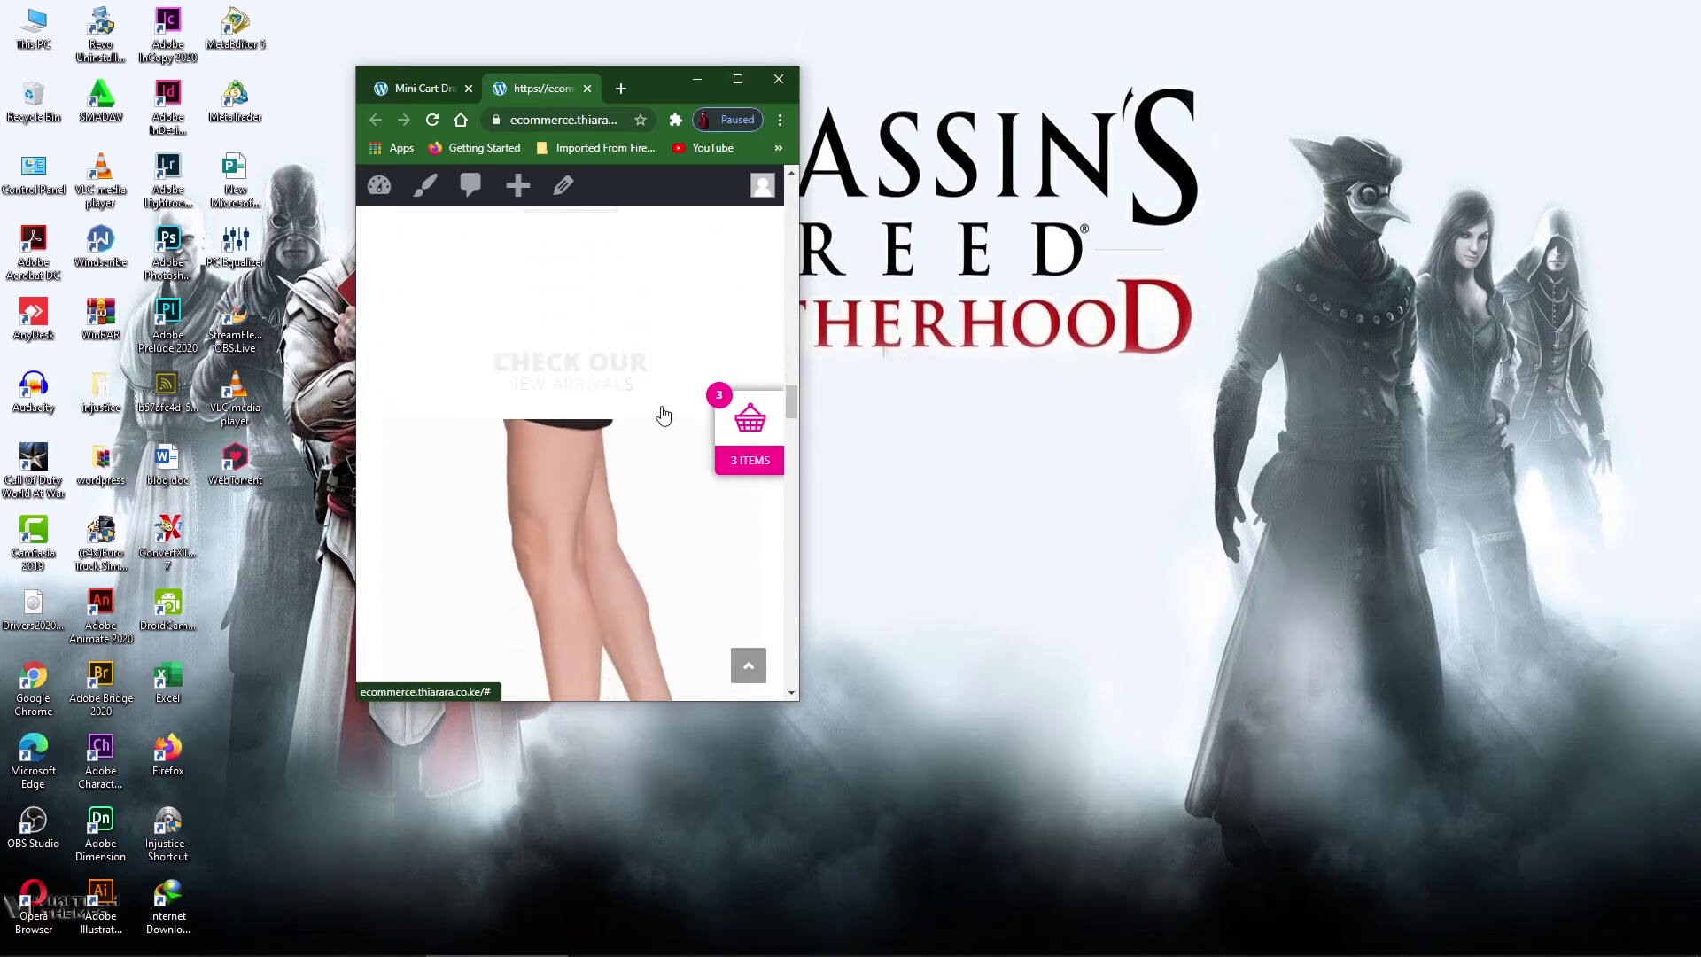
{"action": "left_click", "coordinate": [750, 424]}
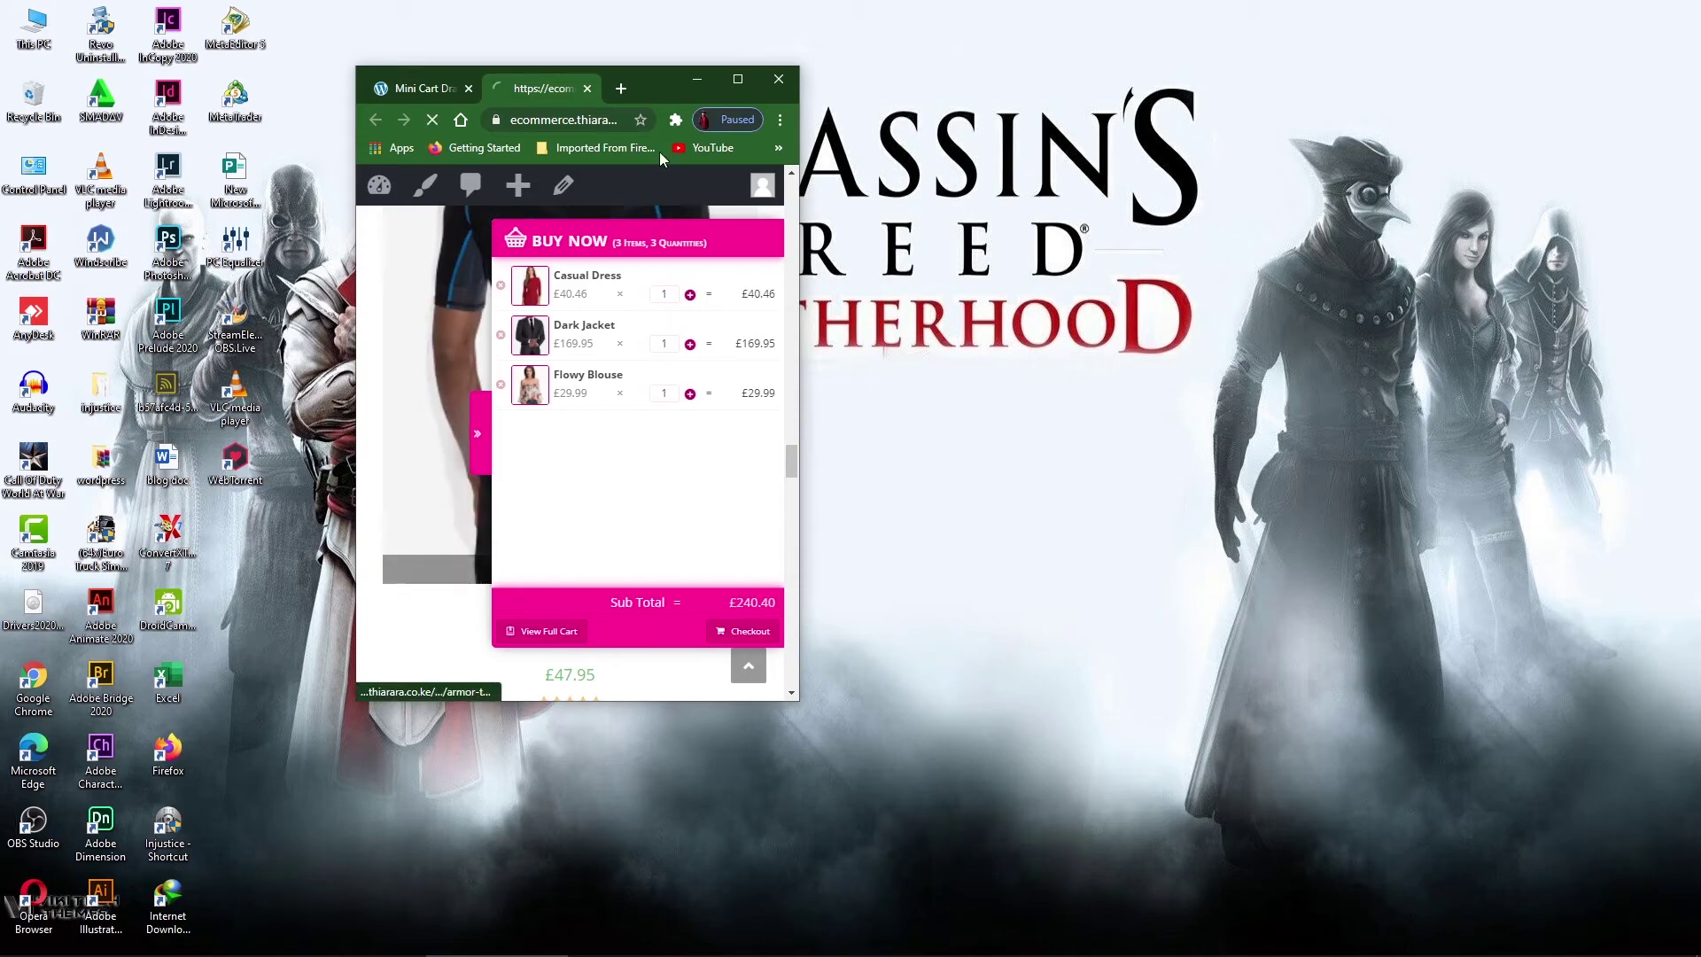
{"action": "left_click", "coordinate": [729, 67]}
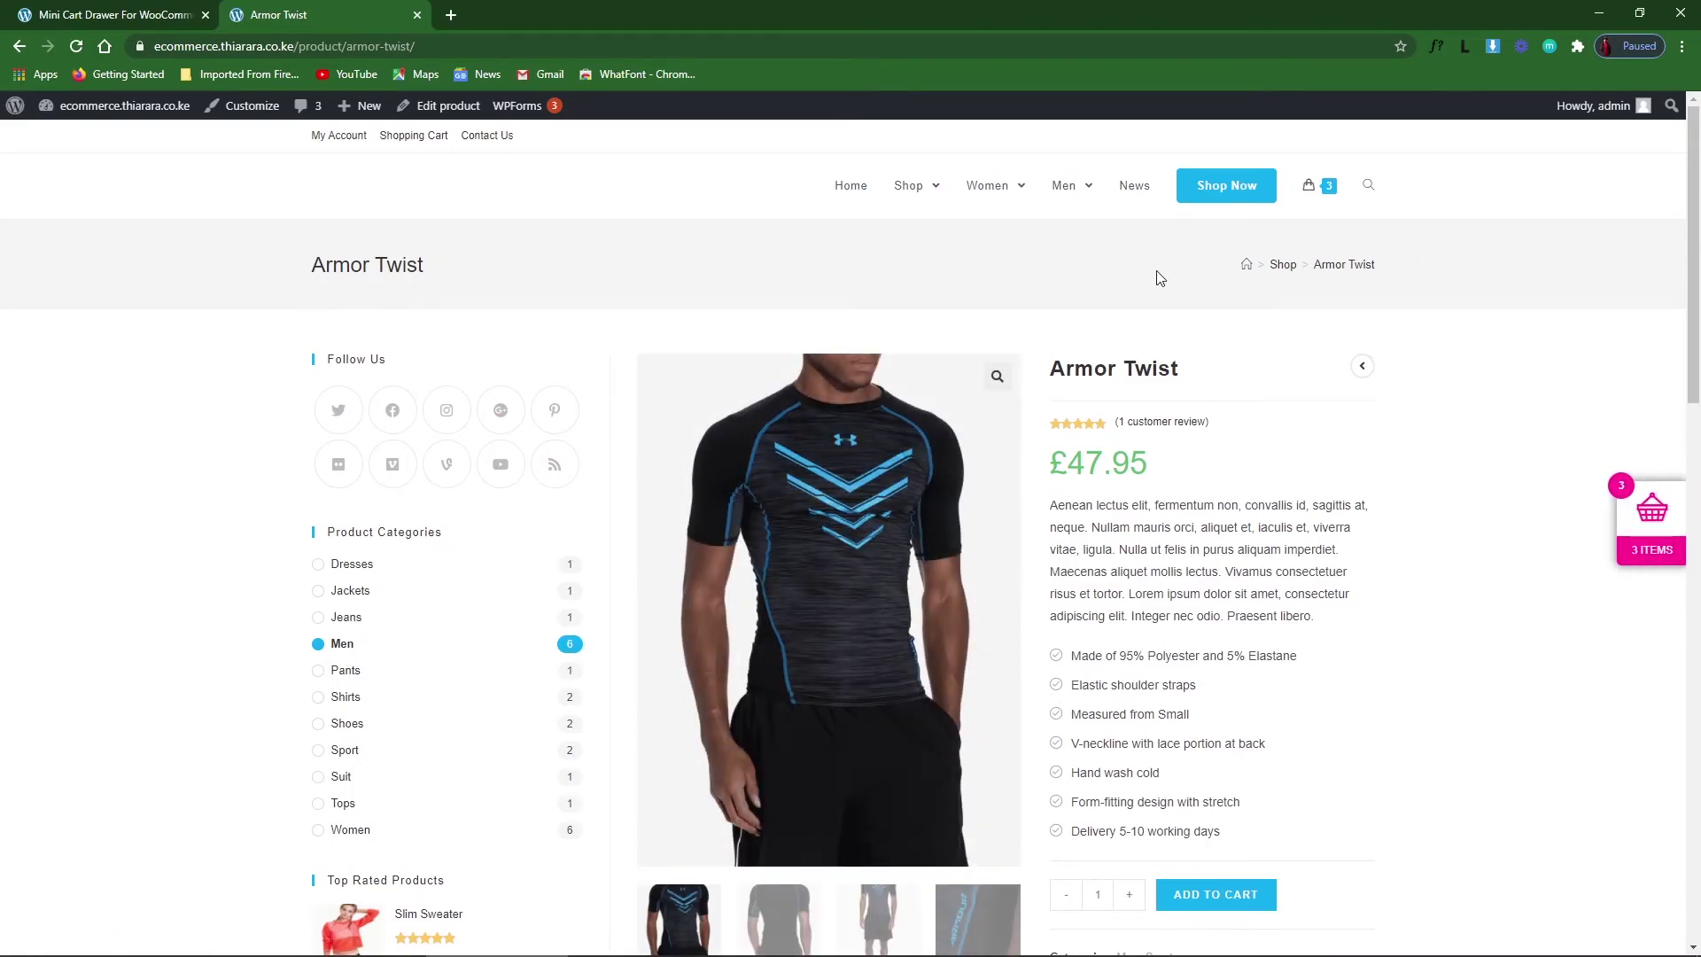
Open the Cart page, then disable 'Cart Content show on each item add' and save.
{"action": "left_click", "coordinate": [1311, 186]}
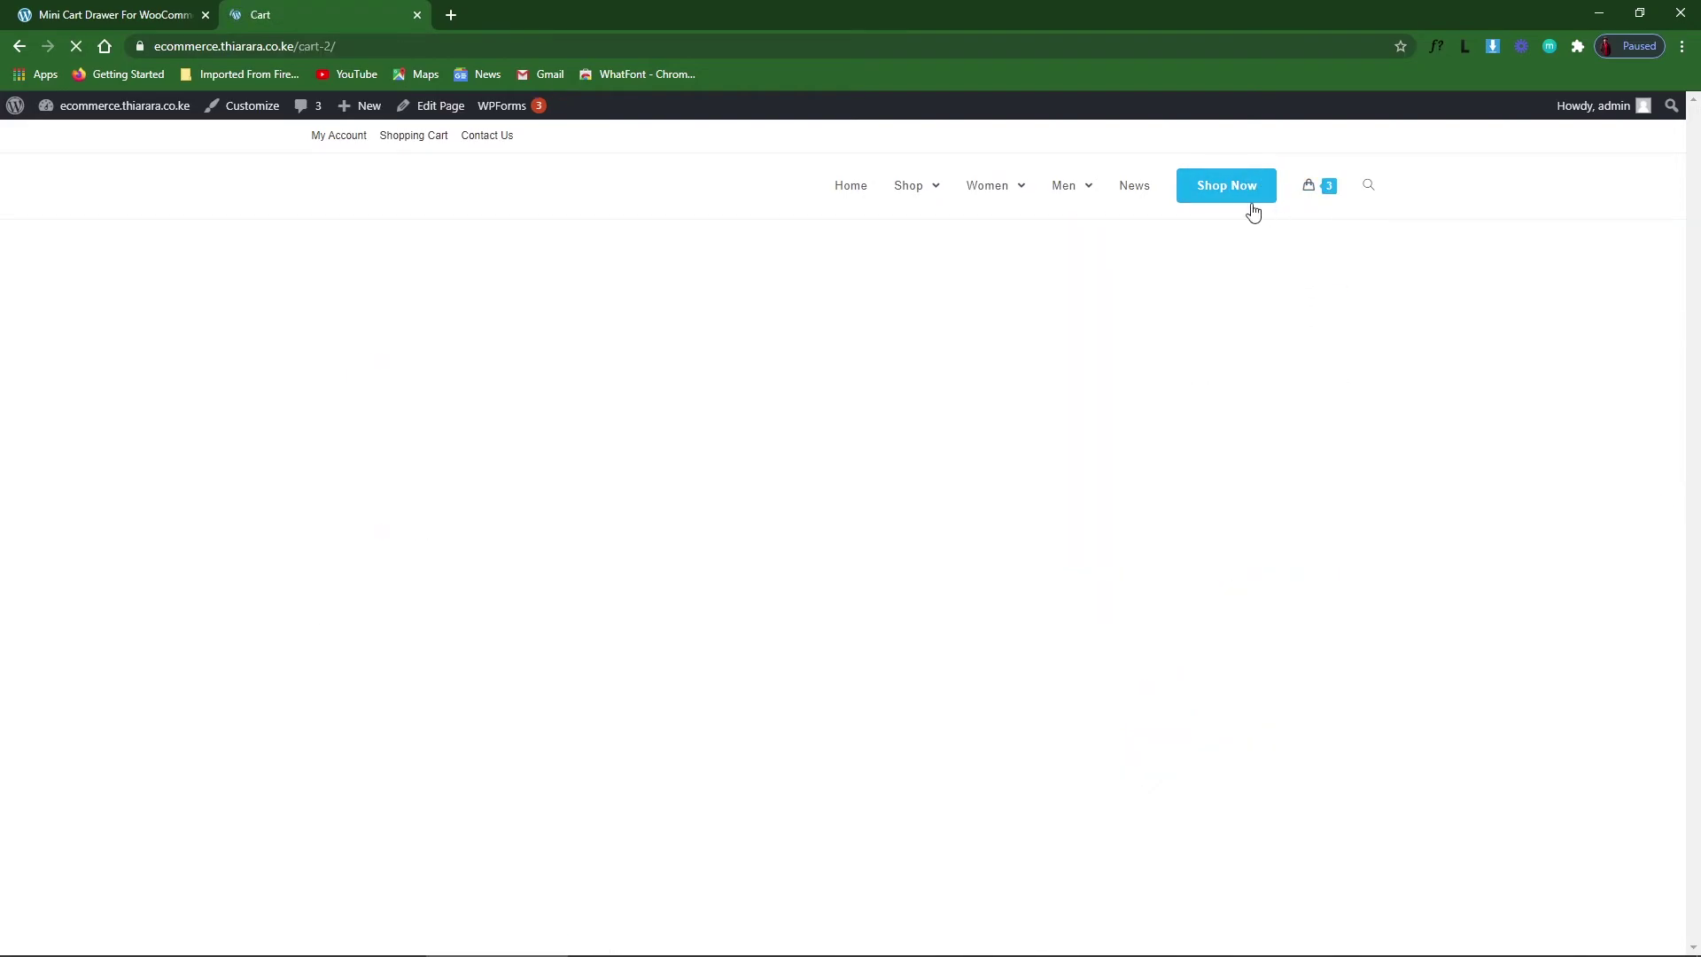
{"action": "left_click", "coordinate": [115, 14]}
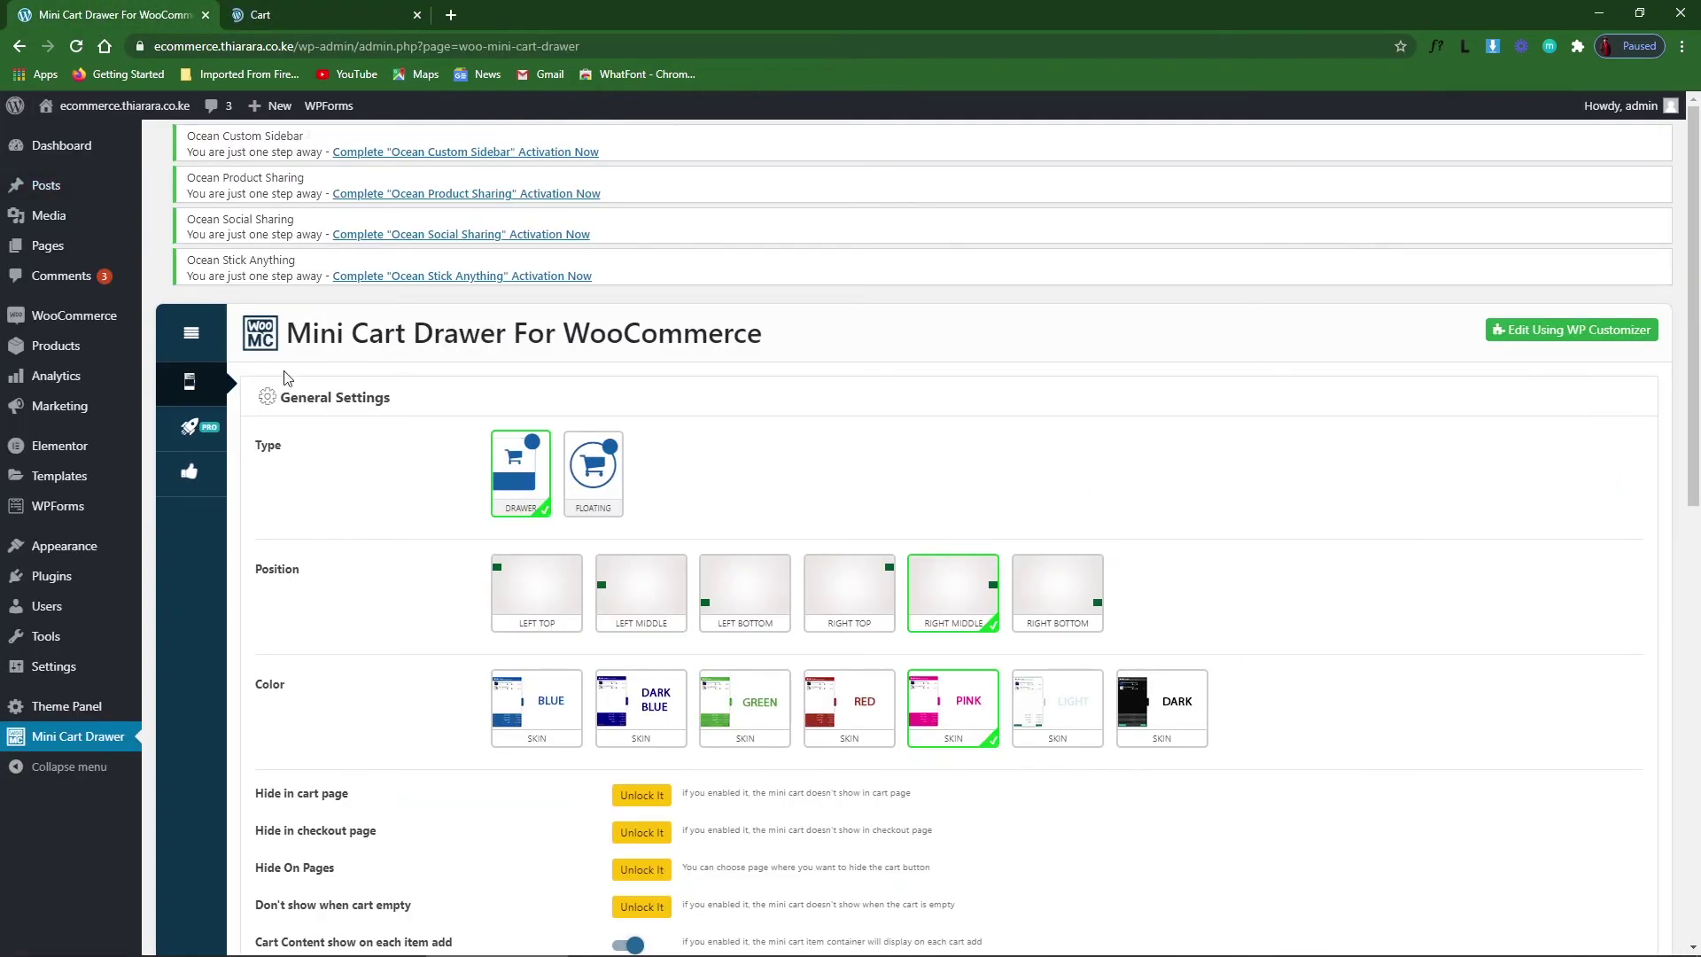
{"action": "scroll", "coordinate": [329, 480], "scroll_direction": "down", "scroll_amount": 2}
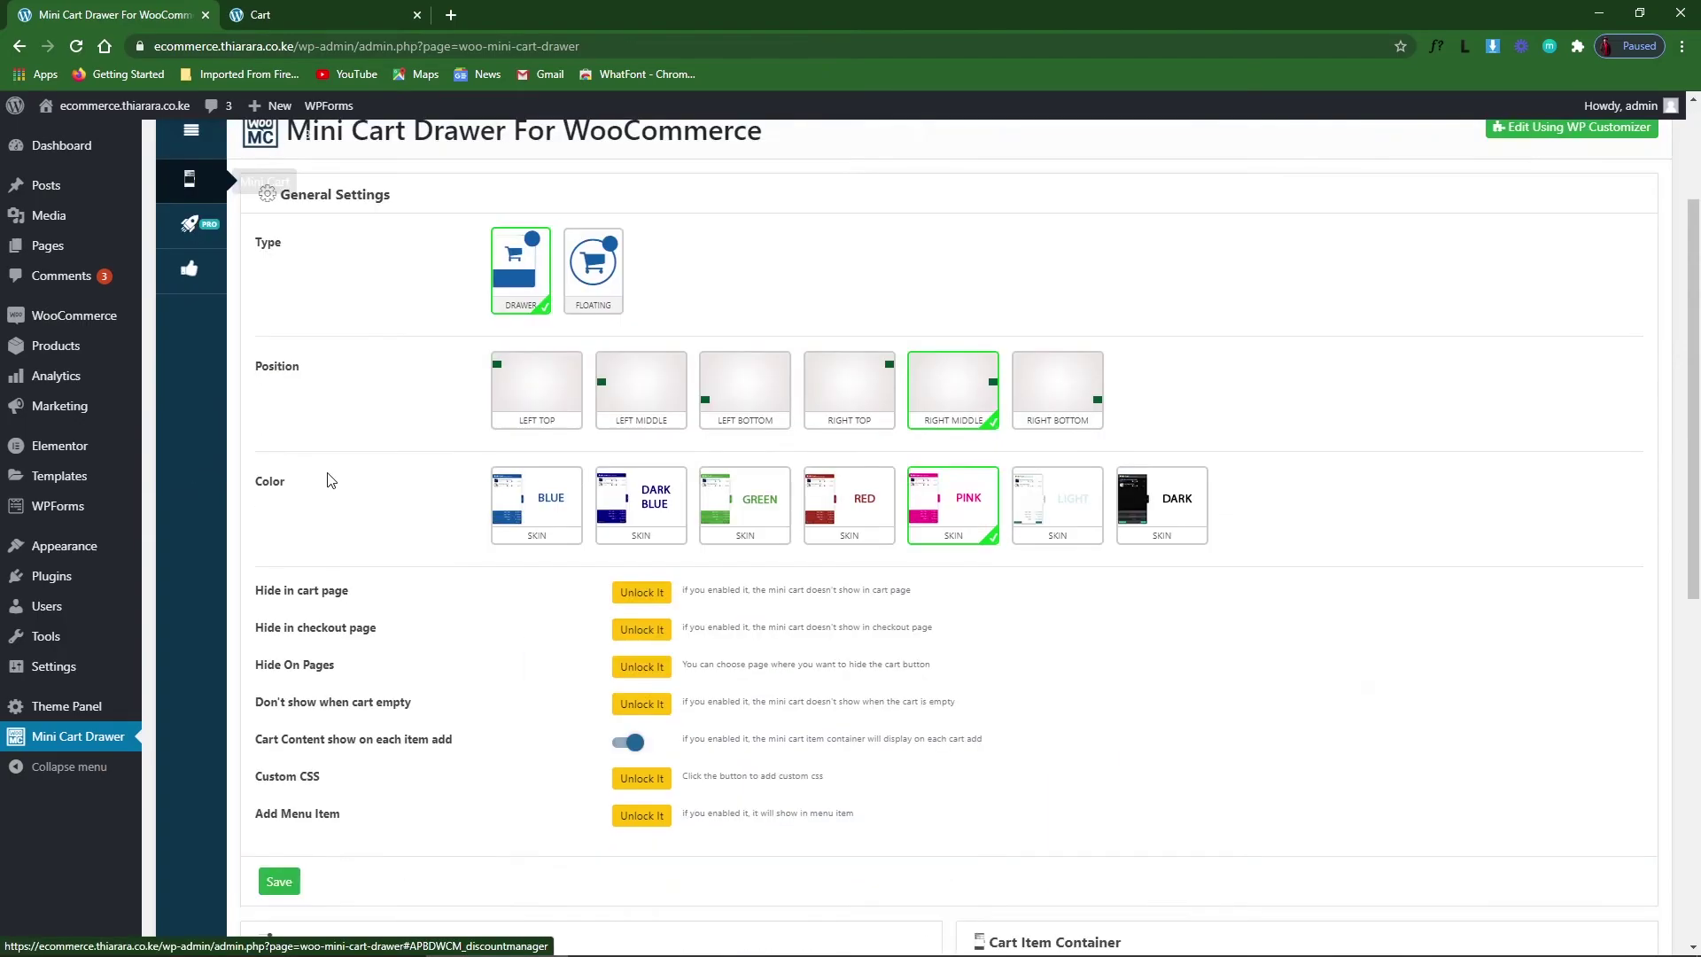
{"action": "scroll", "coordinate": [329, 479], "scroll_direction": "down", "scroll_amount": 4}
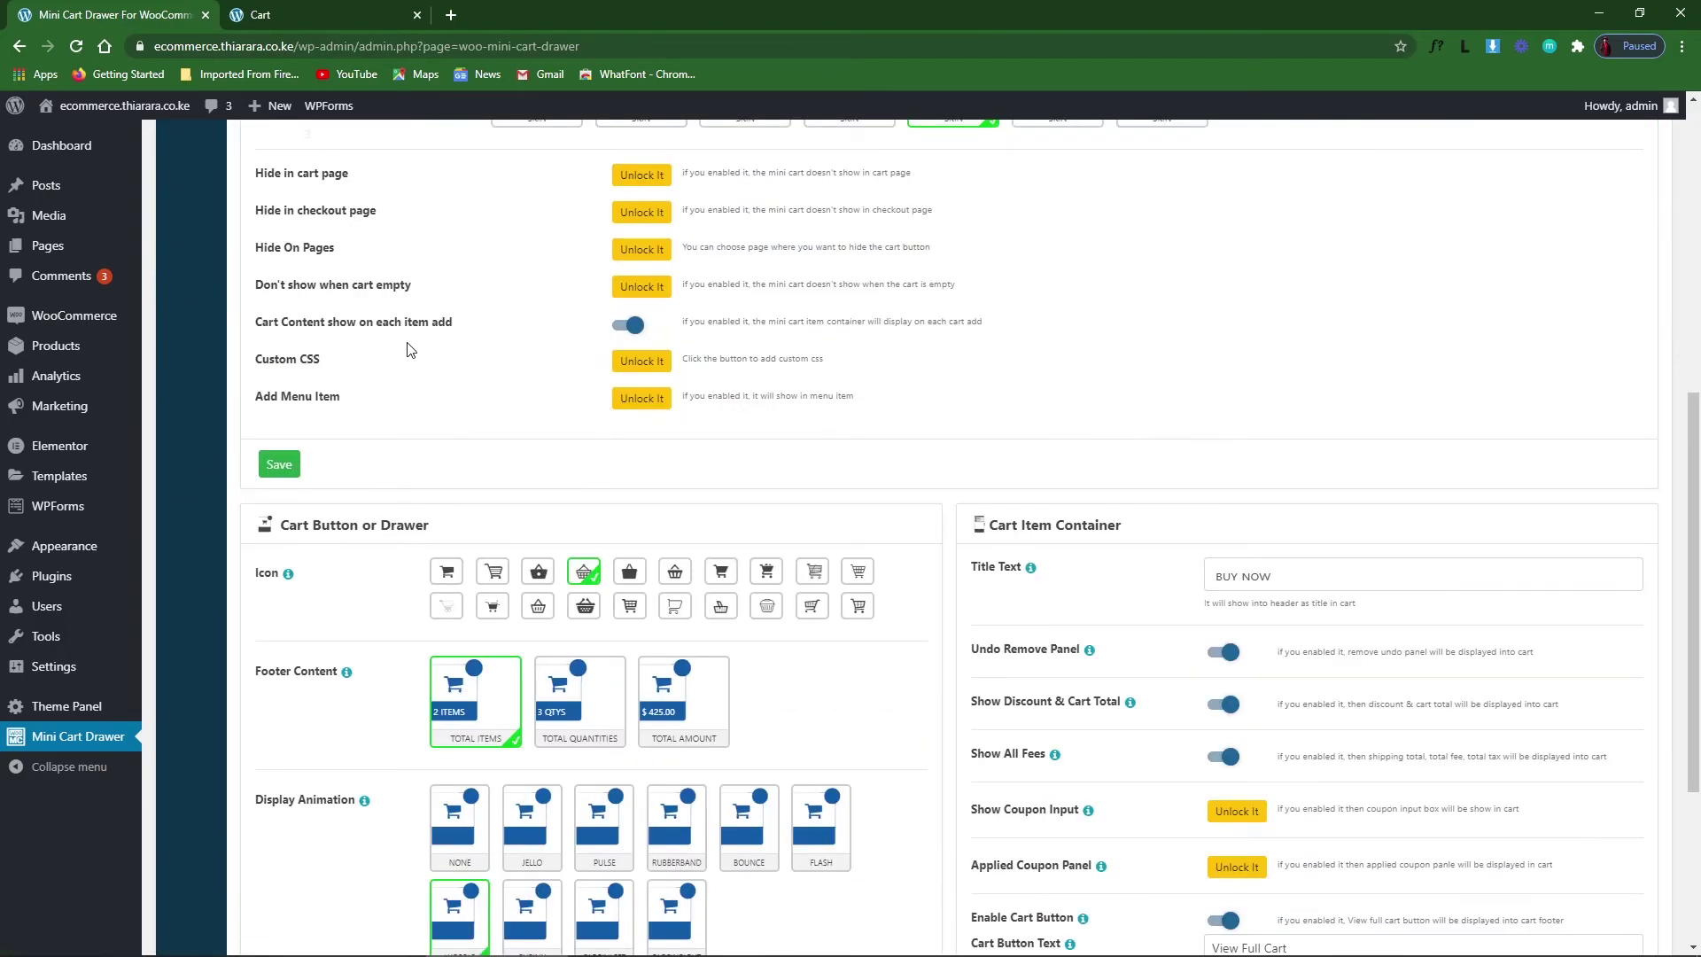
{"action": "left_click", "coordinate": [628, 325]}
{"action": "scroll", "coordinate": [627, 443], "scroll_direction": "down", "scroll_amount": 4}
{"action": "left_click", "coordinate": [273, 151]}
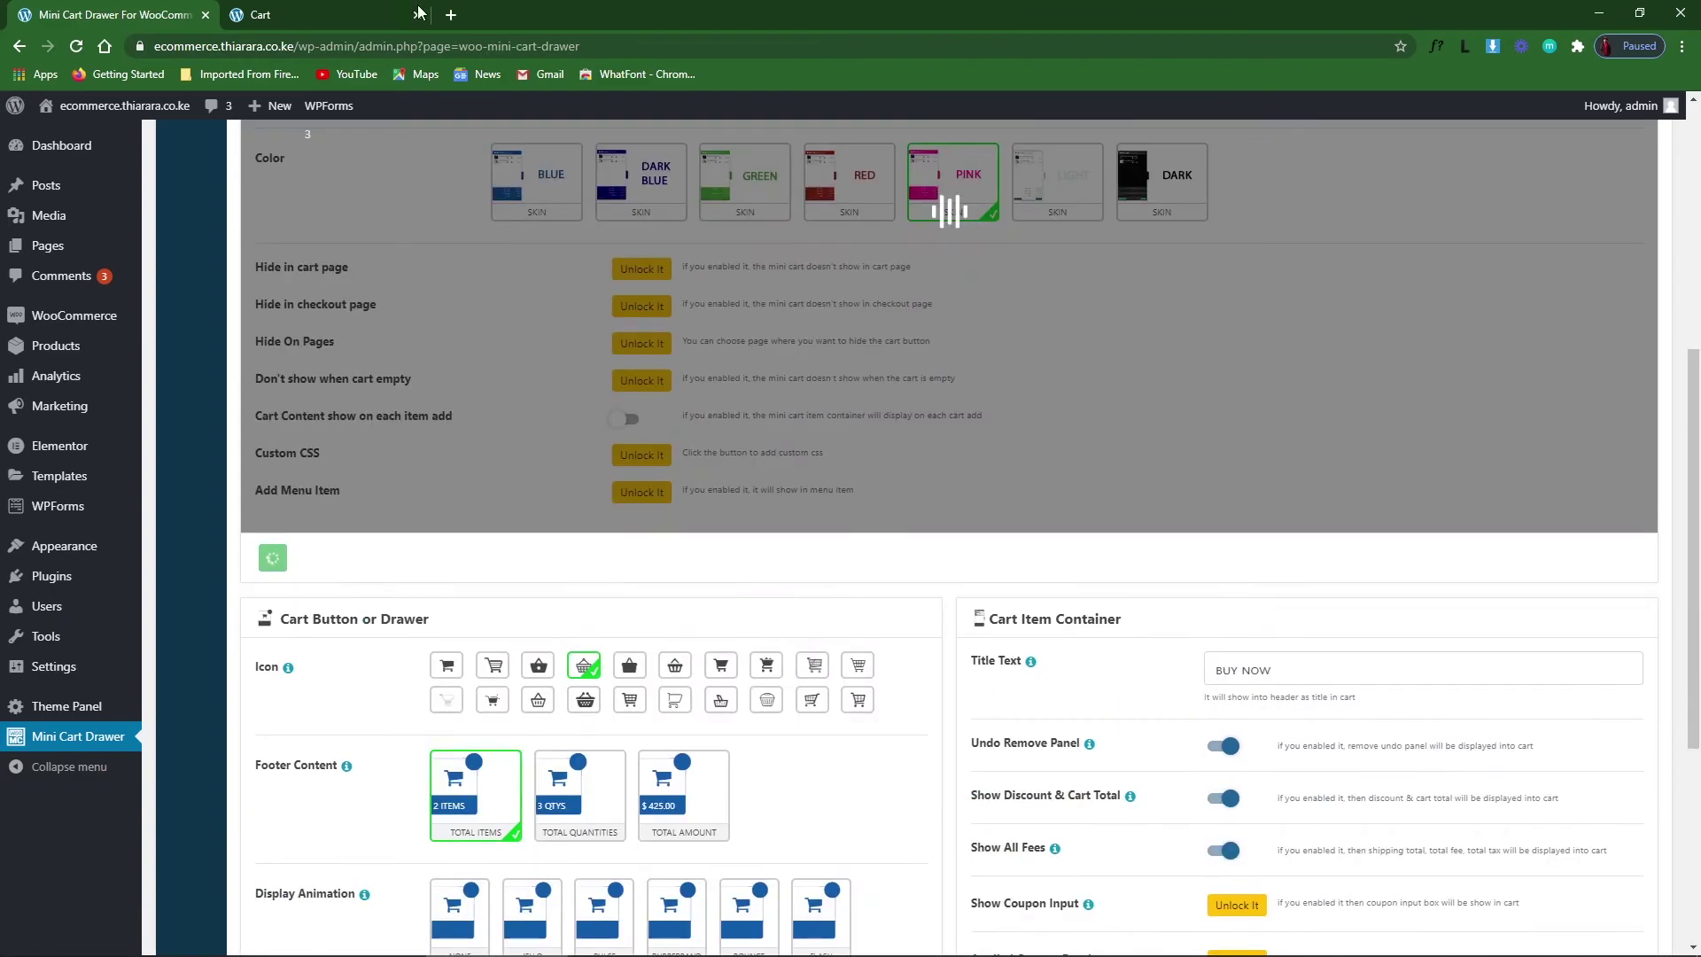
{"action": "left_click", "coordinate": [419, 11]}
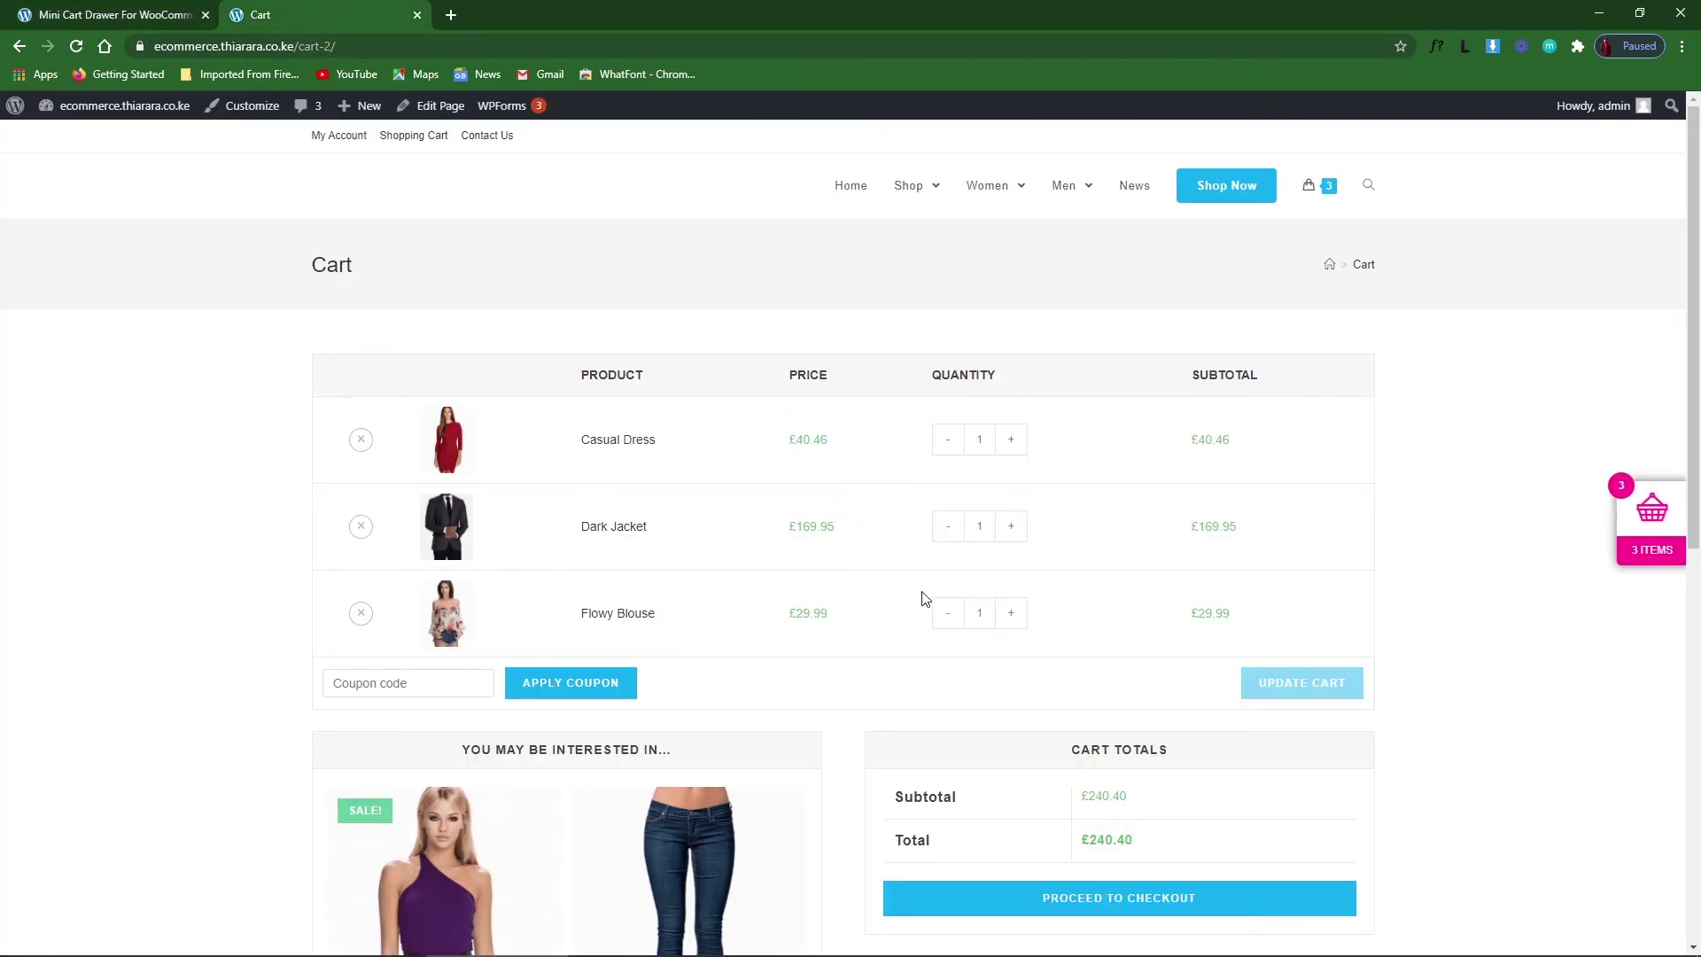
Remove Dark Jacket, then add Dark Jacket and Flowy Blouse from the homepage.
{"action": "left_click", "coordinate": [360, 526]}
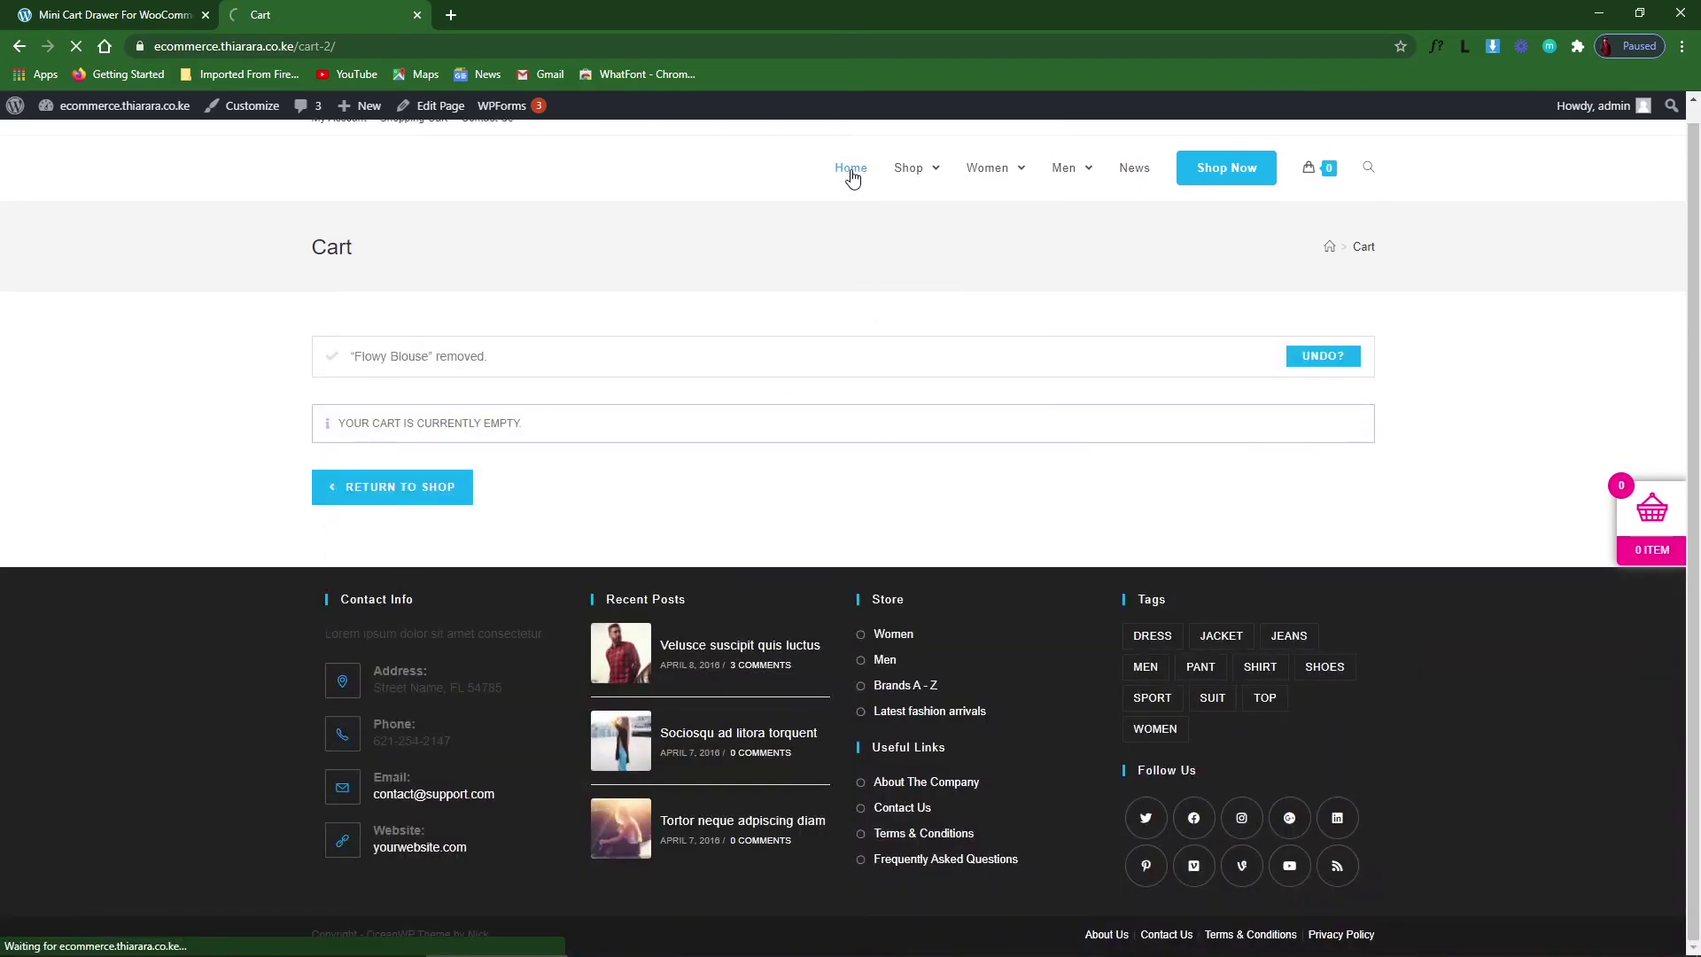
{"action": "left_click", "coordinate": [849, 185]}
{"action": "scroll", "coordinate": [793, 620], "scroll_direction": "down", "scroll_amount": 8}
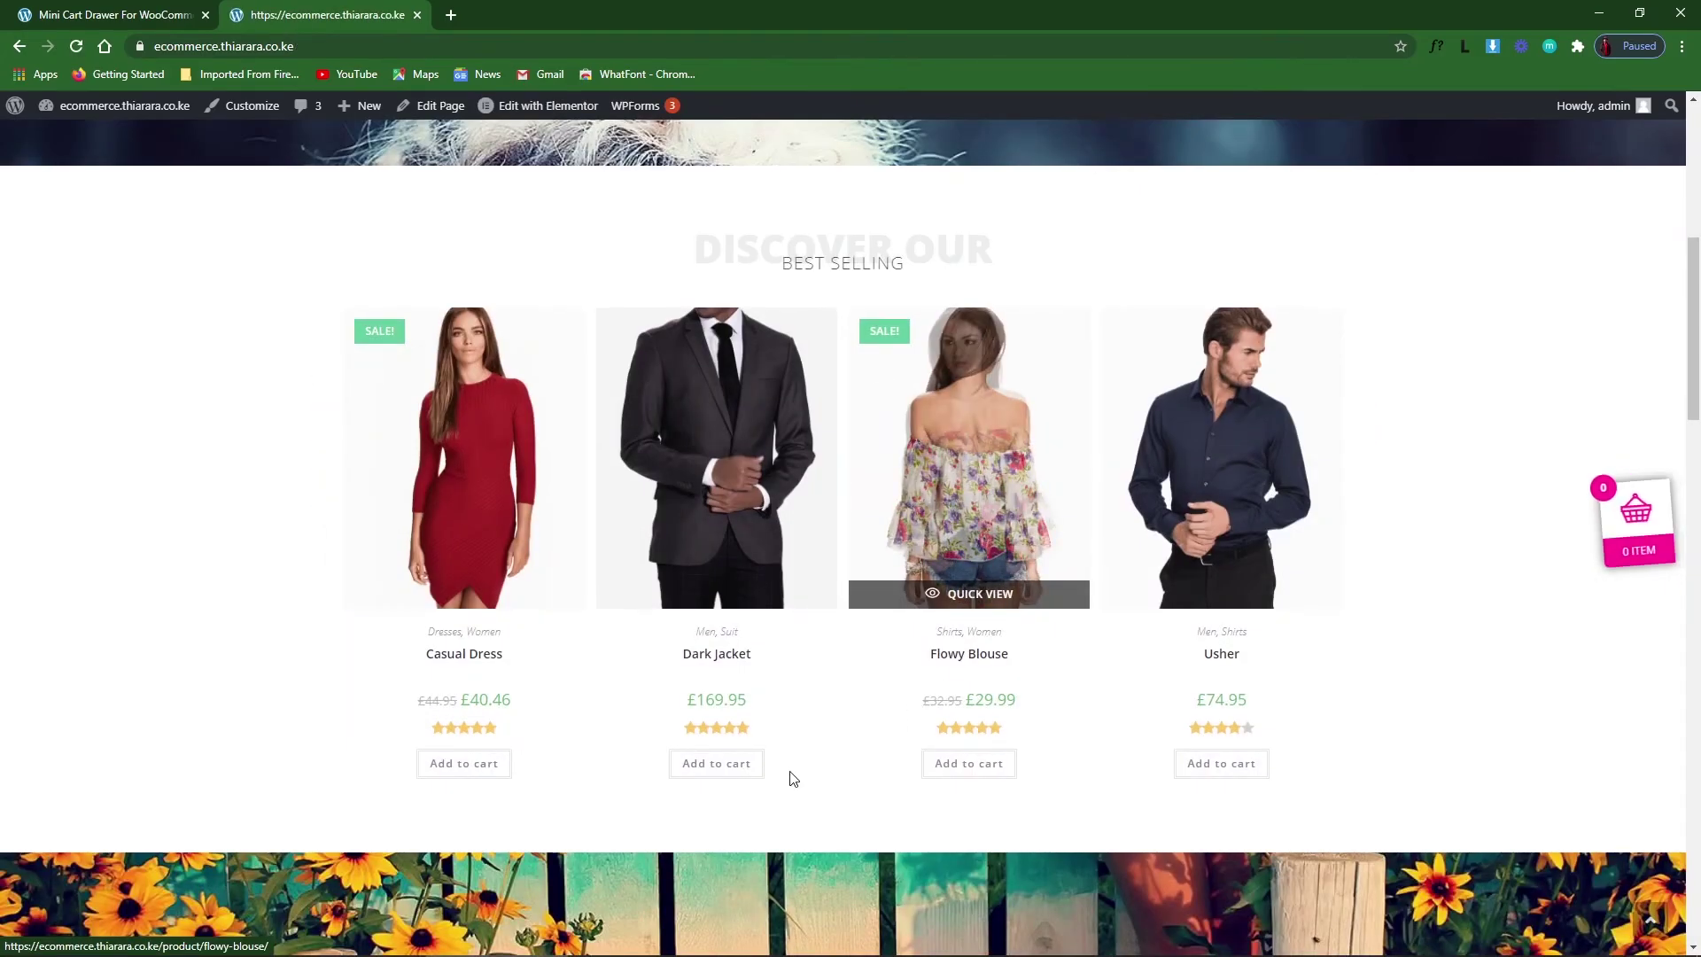
{"action": "left_click", "coordinate": [719, 765]}
{"action": "left_click", "coordinate": [958, 767]}
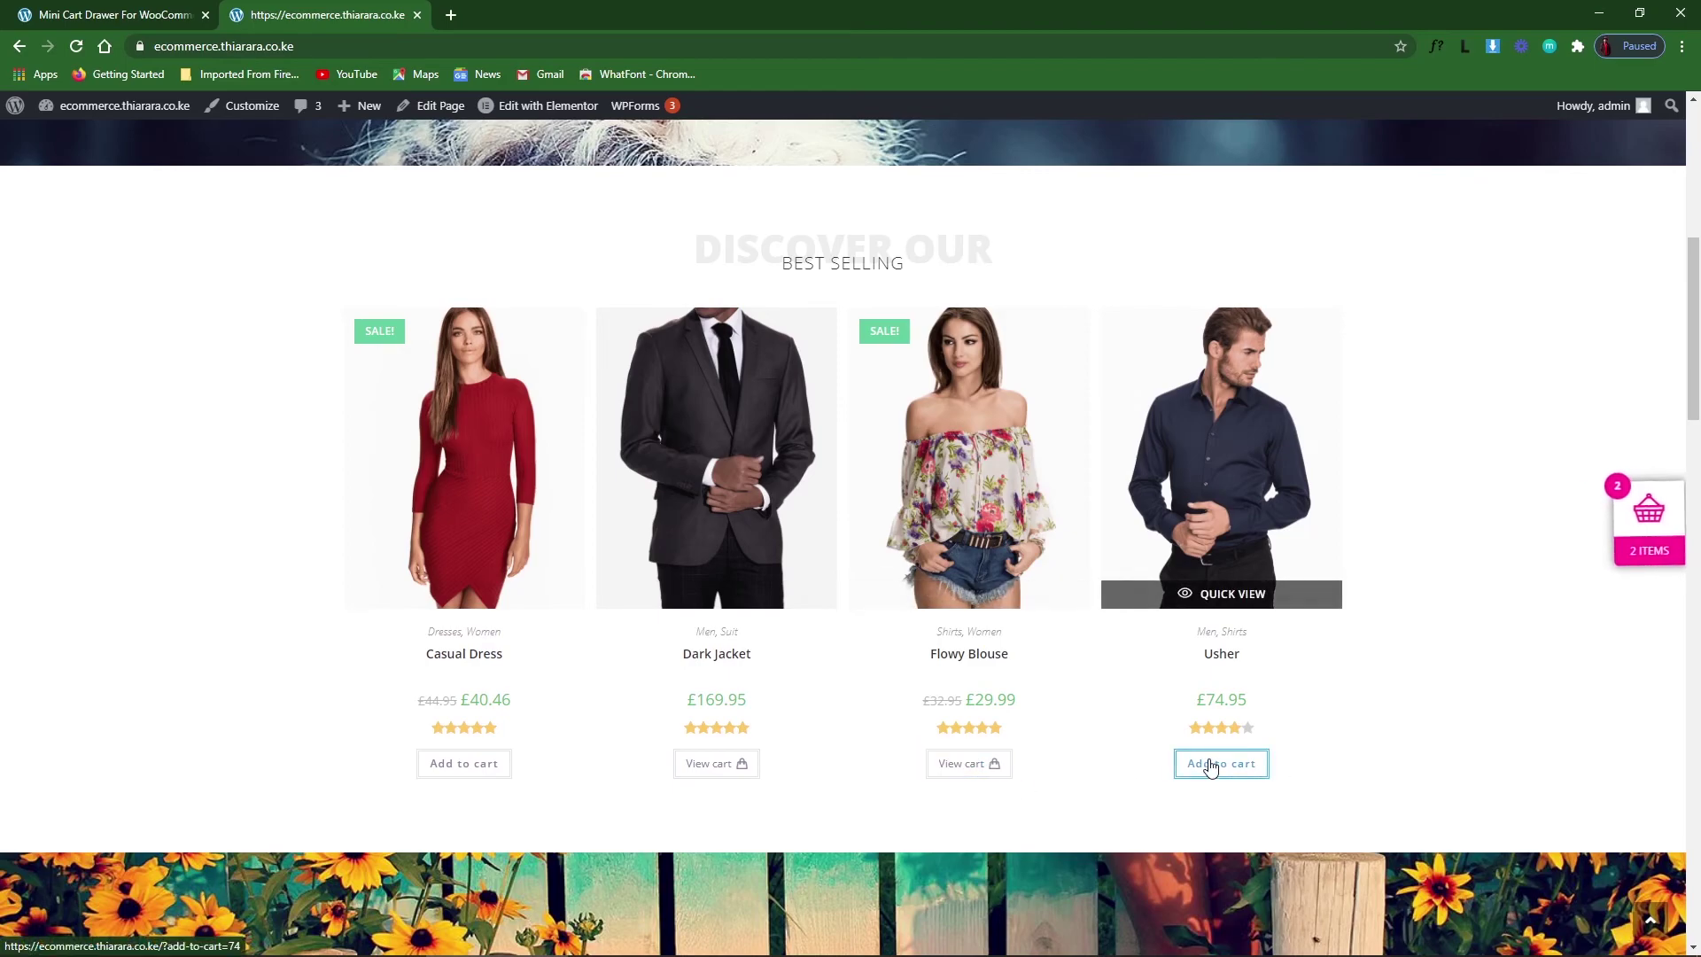
Open and close the cart drawer via its side tab to confirm the 3 items.
{"action": "left_click", "coordinate": [133, 14]}
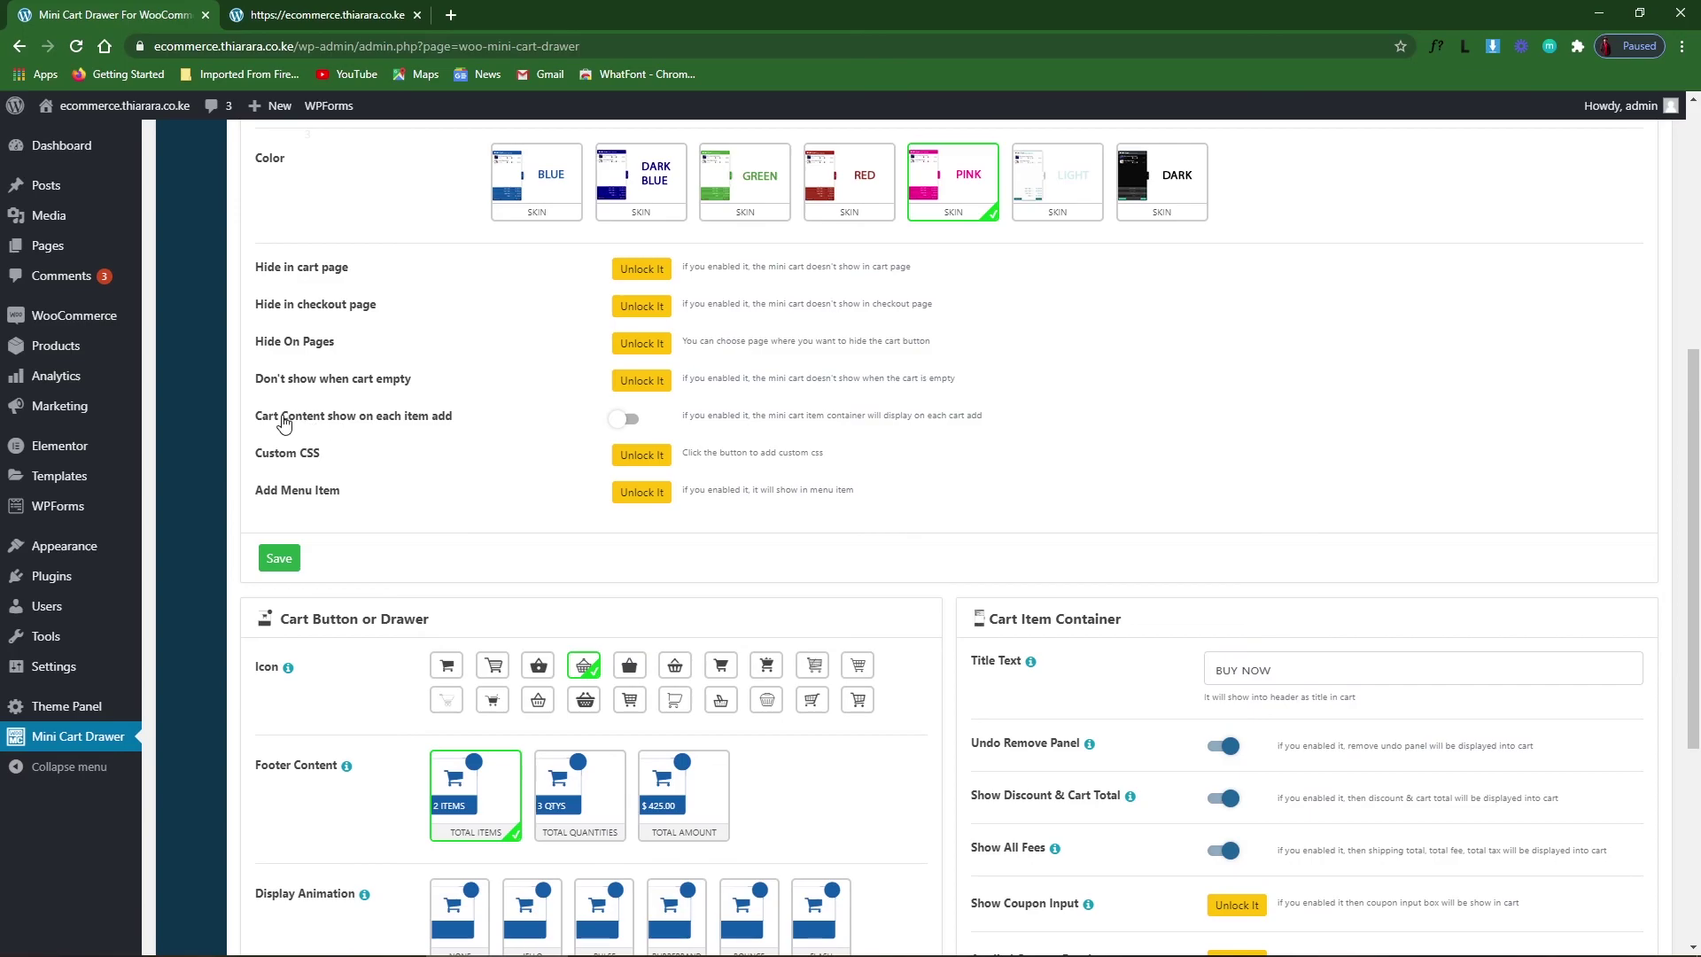
{"action": "left_click", "coordinate": [328, 15]}
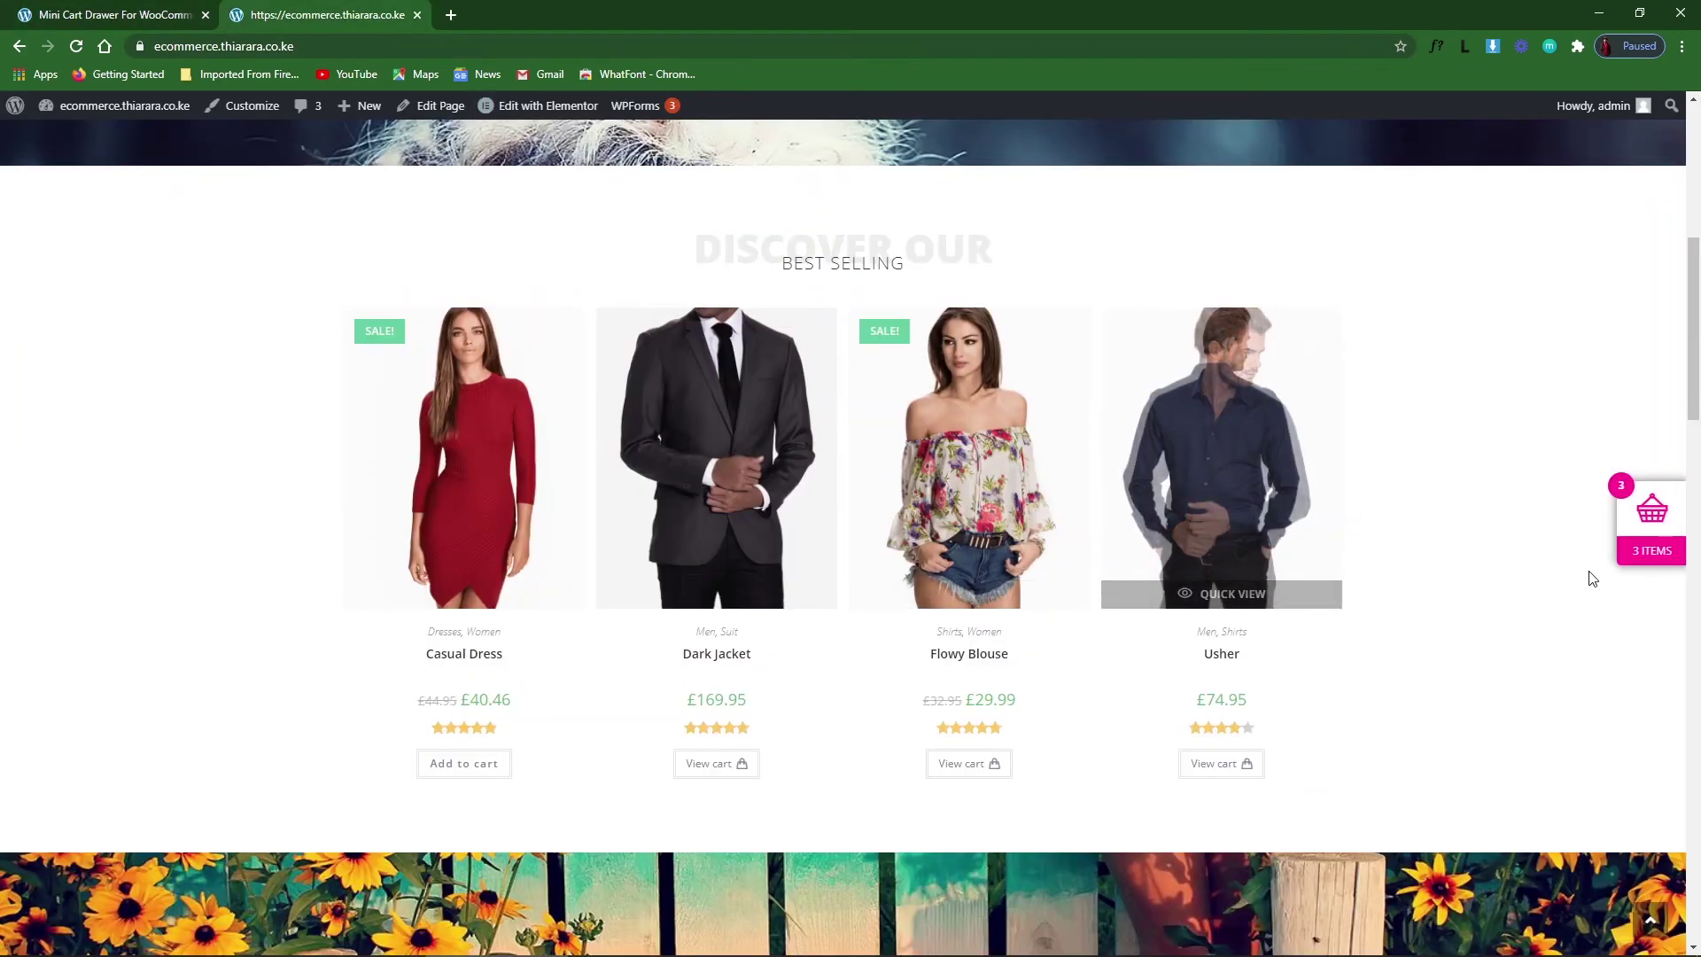
{"action": "left_click", "coordinate": [1635, 516]}
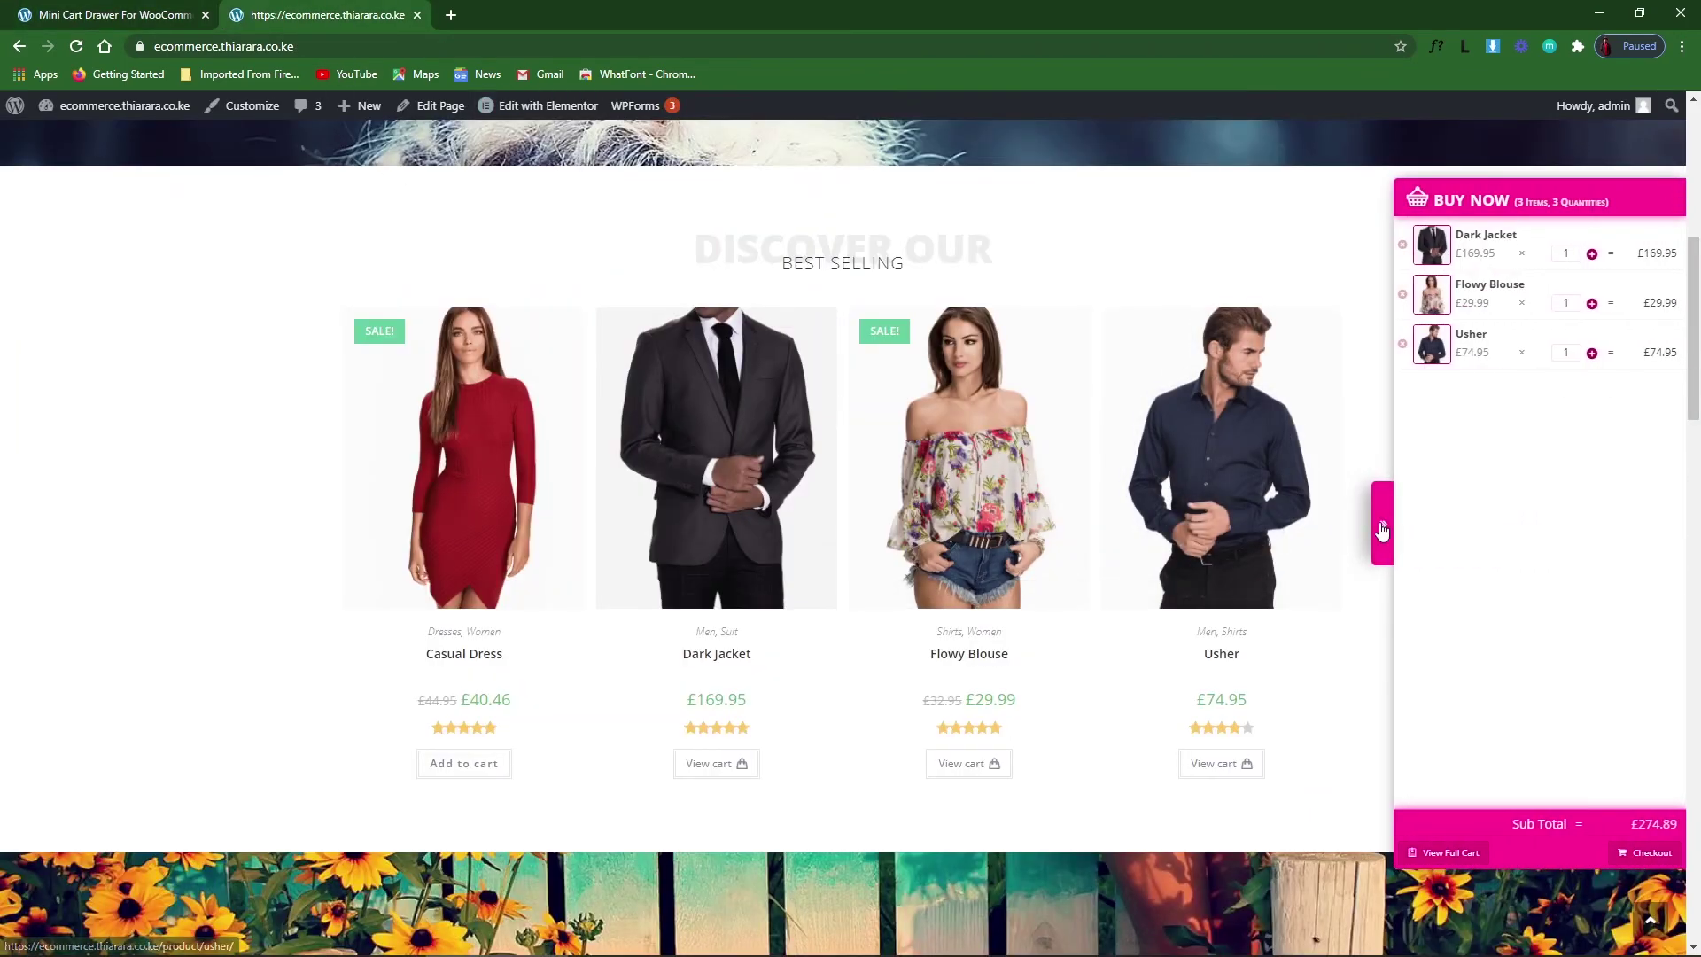
{"action": "left_click", "coordinate": [1384, 530]}
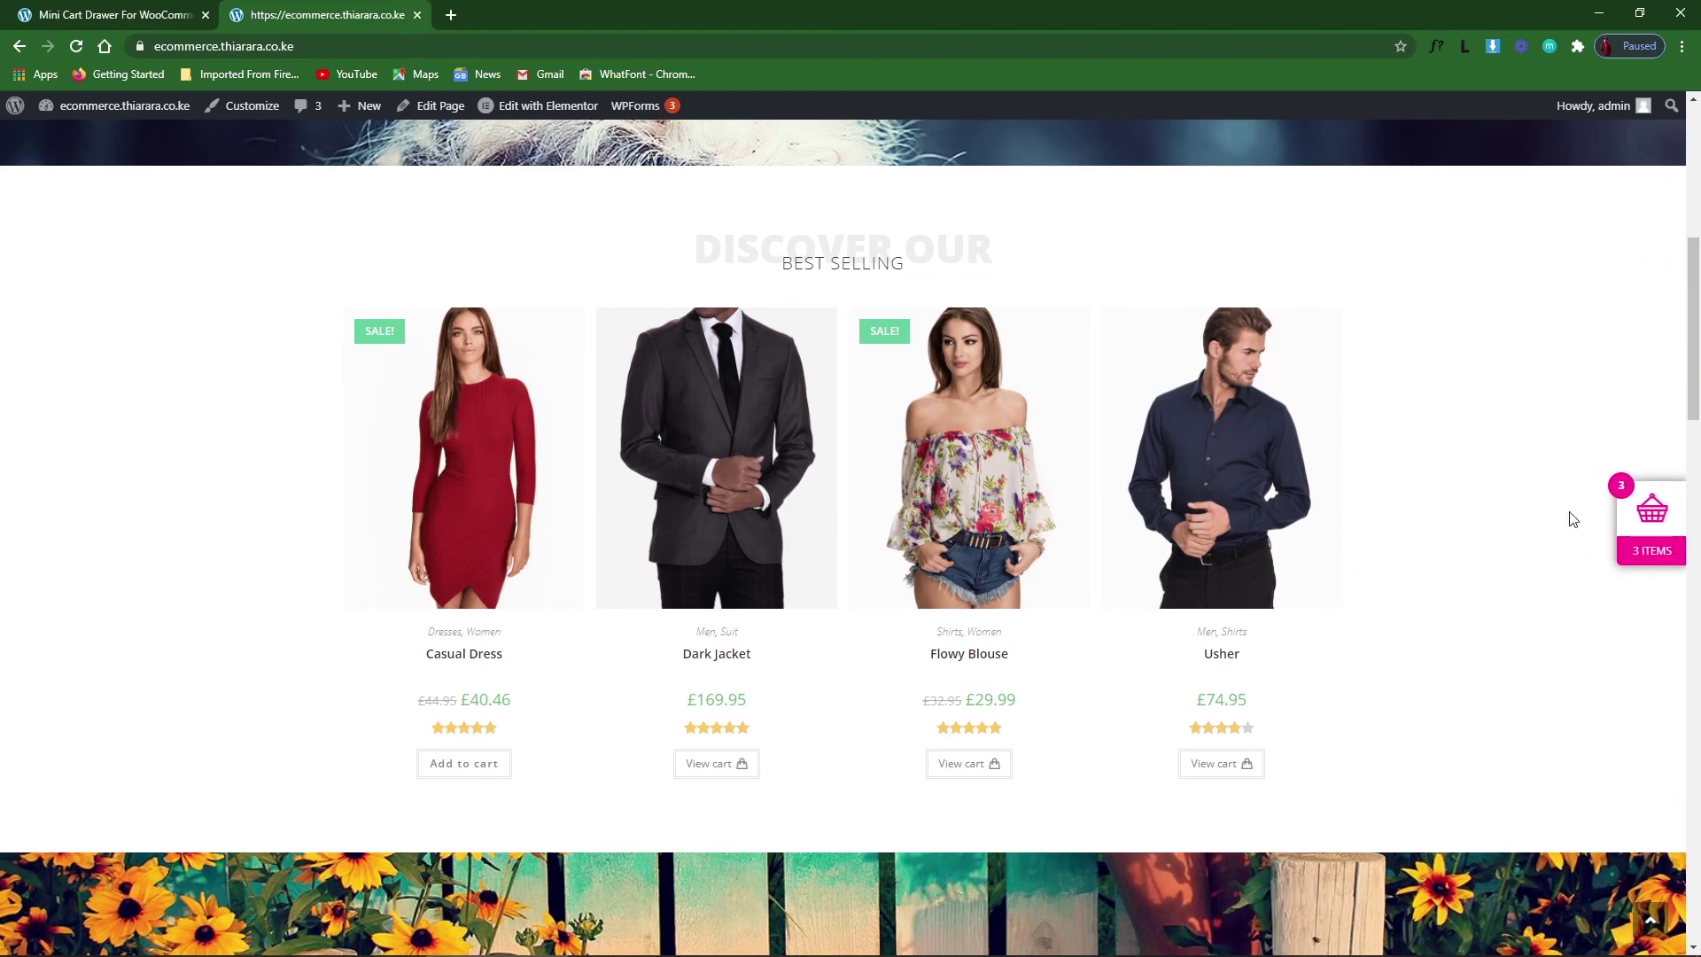